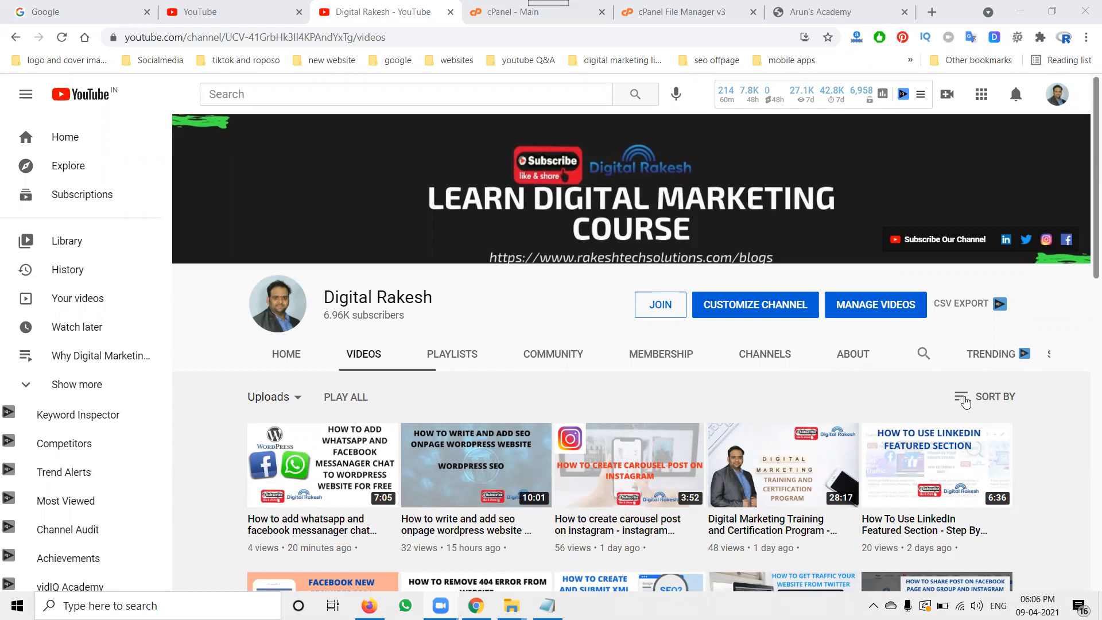
Step: Compare the cPanel dashboard with the current live website in its tab
left_click(490, 8)
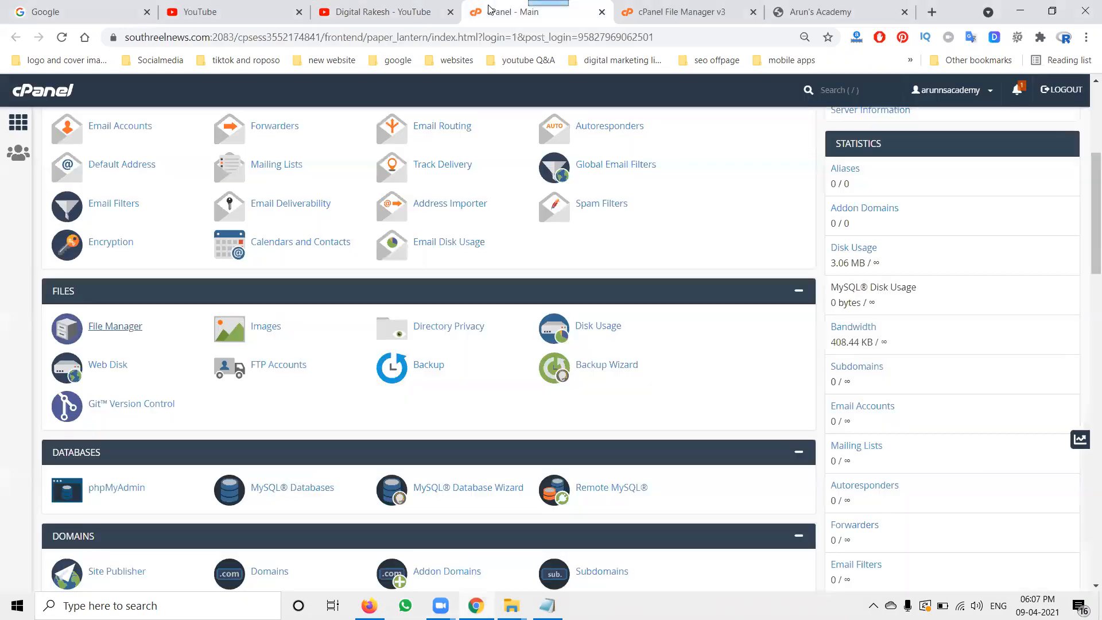
scroll(597, 372, "up", 5)
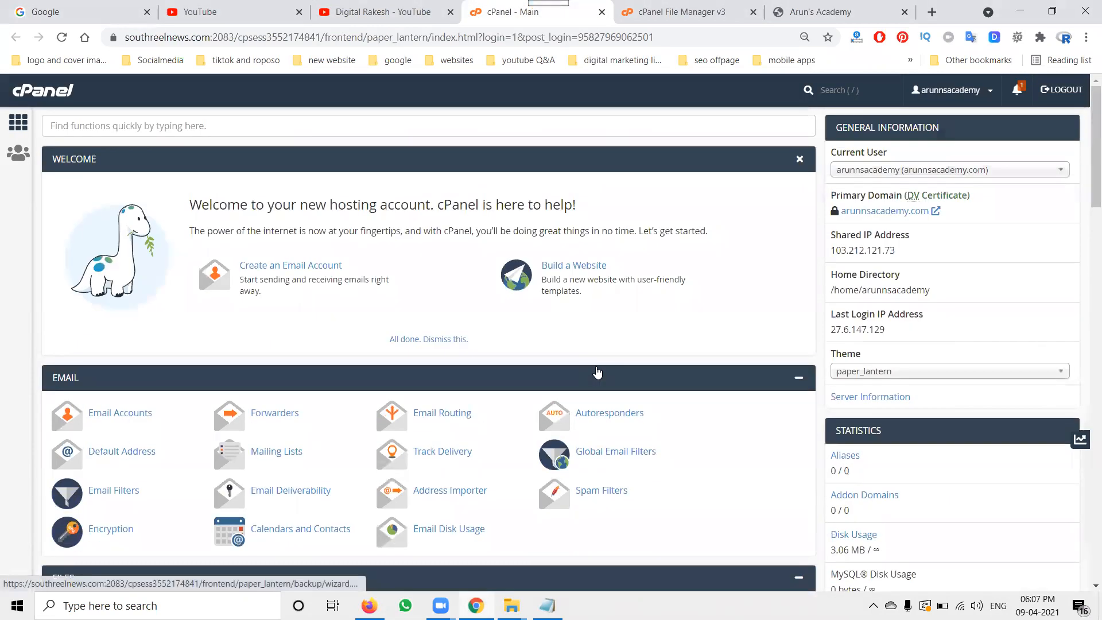
scroll(597, 371, "down", 5)
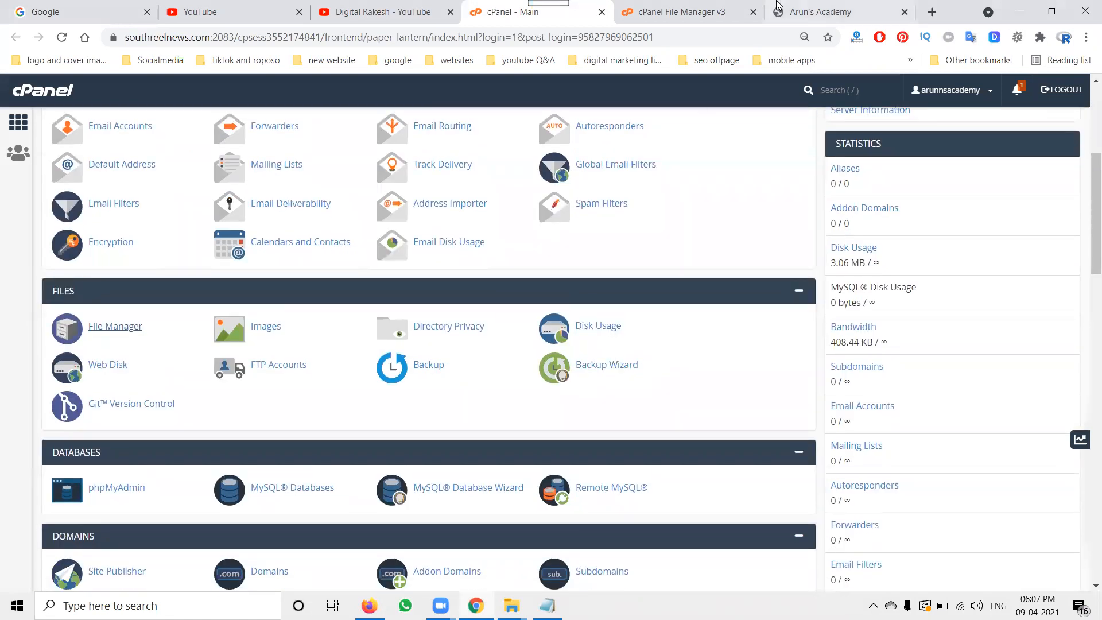
left_click(809, 10)
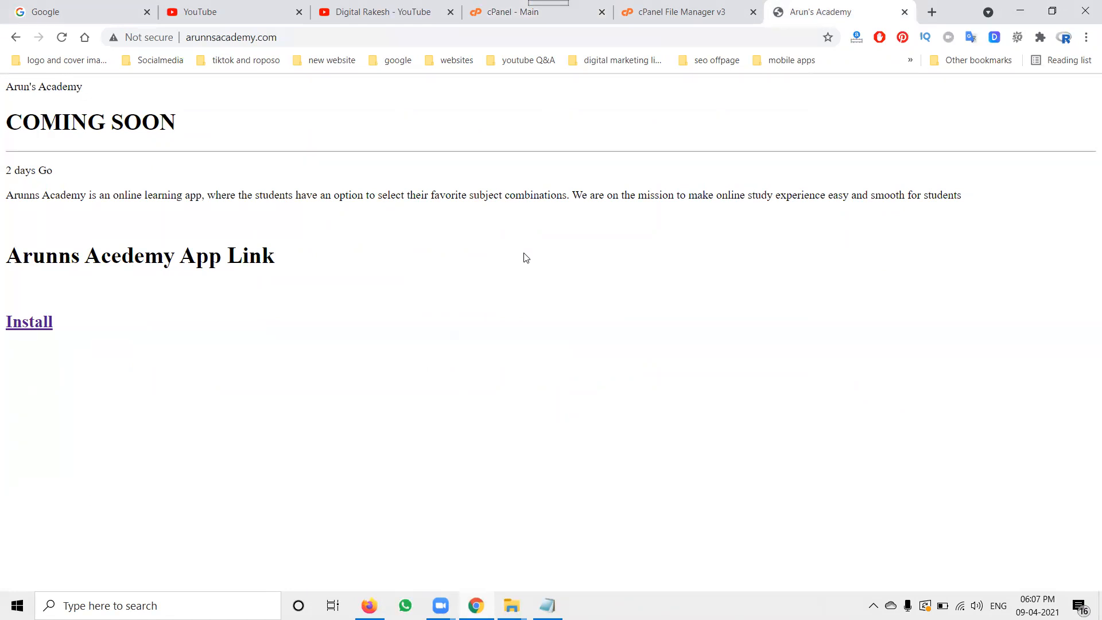
left_click(501, 12)
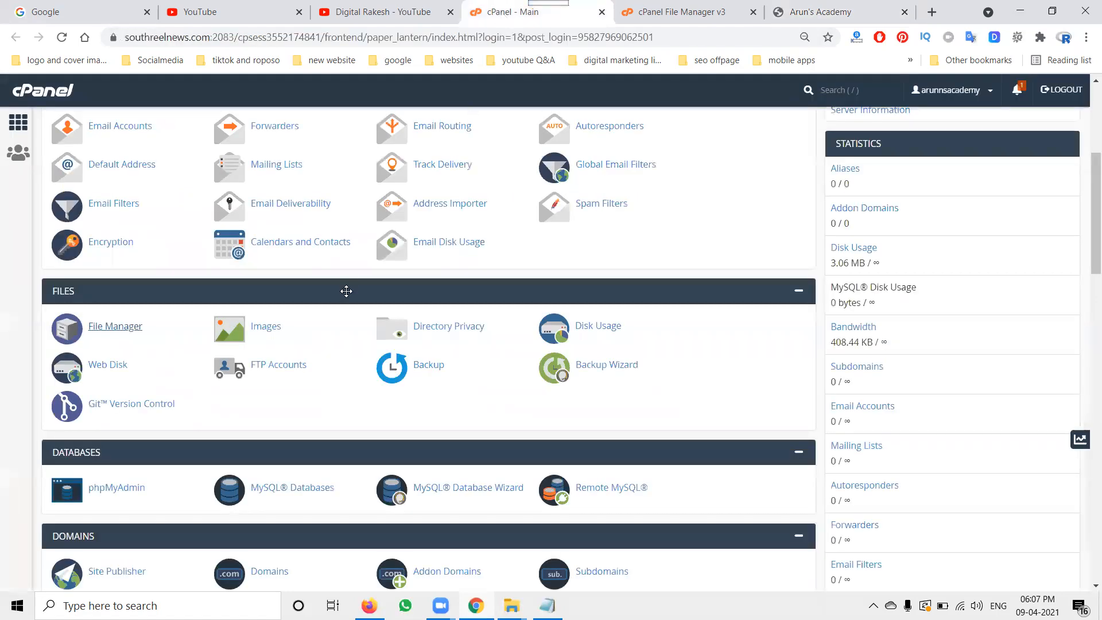
Step: Browse the cPanel sections and the SitePad website builder theme carousel
scroll(307, 329, "down", 17)
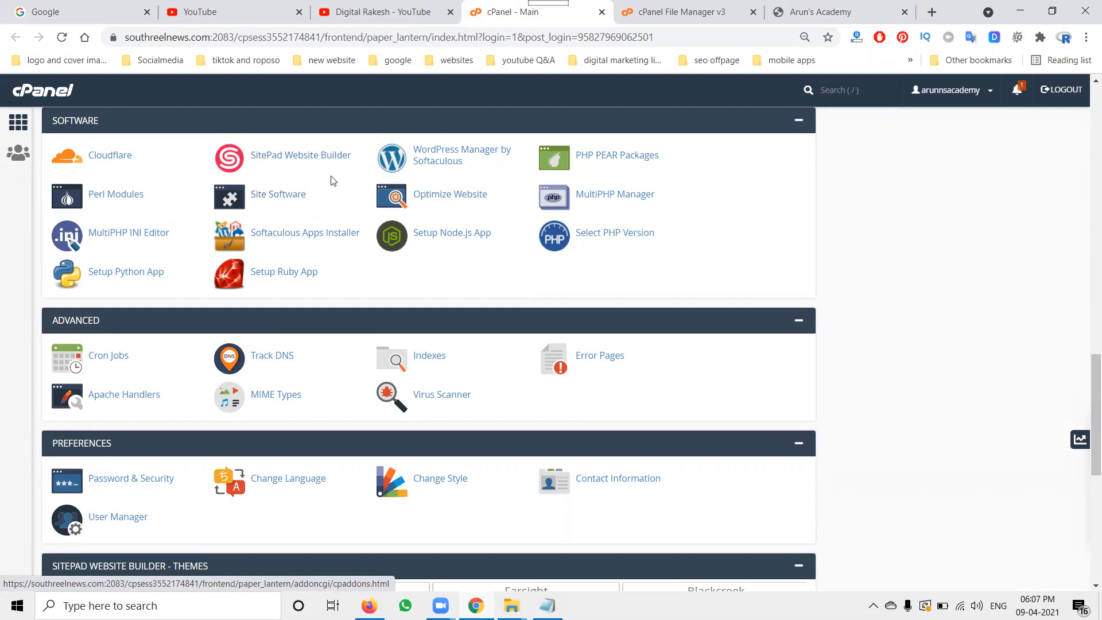
scroll(340, 223, "down", 5)
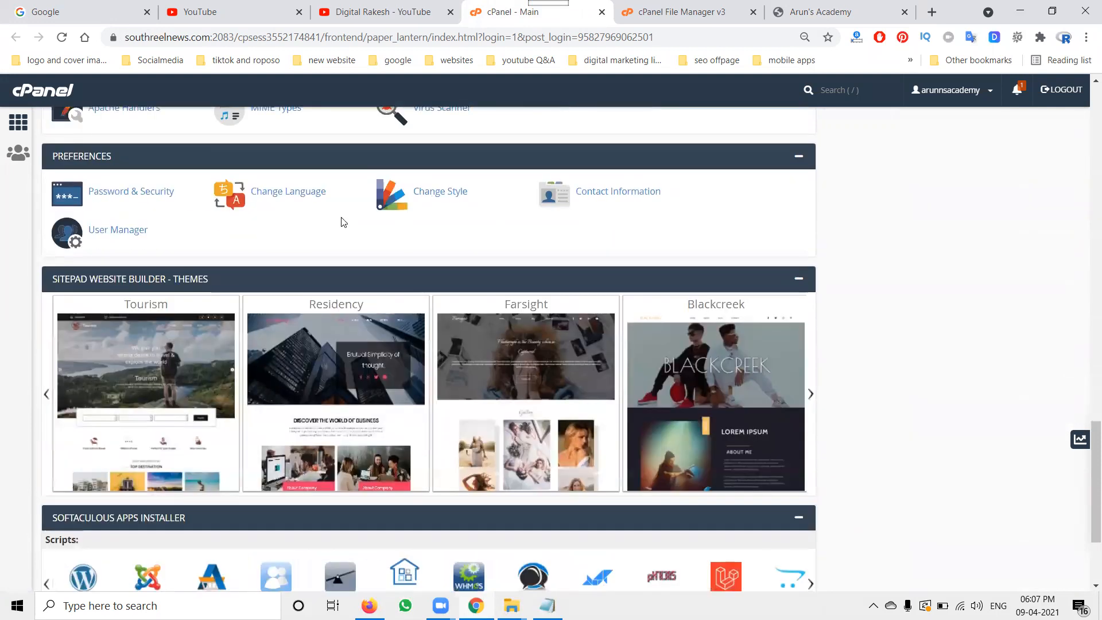
left_click(810, 393)
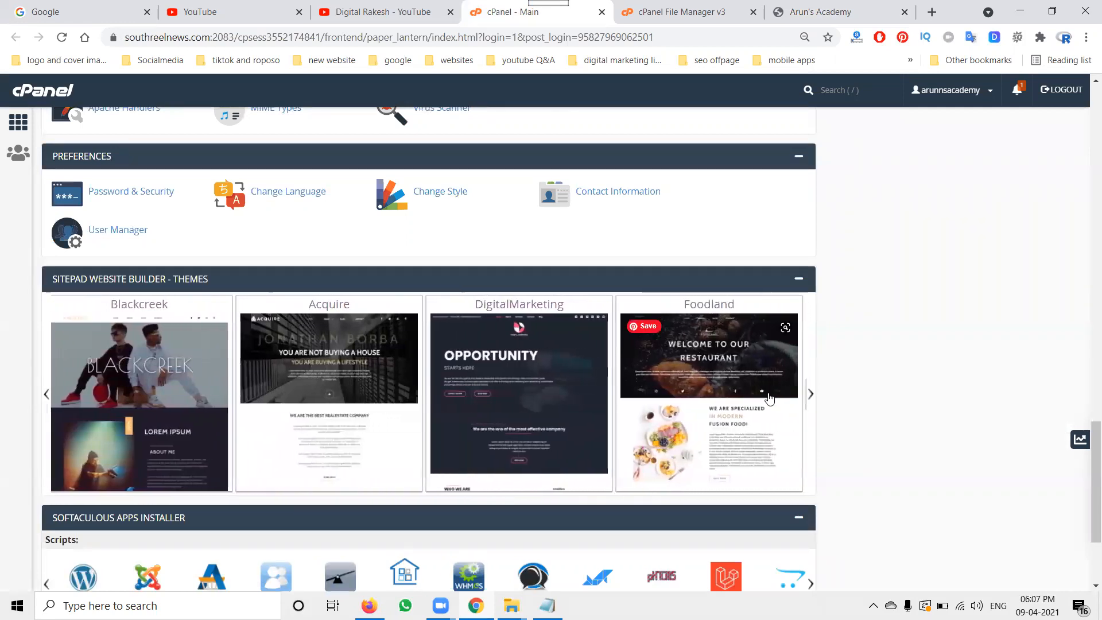
scroll(477, 268, "up", 6)
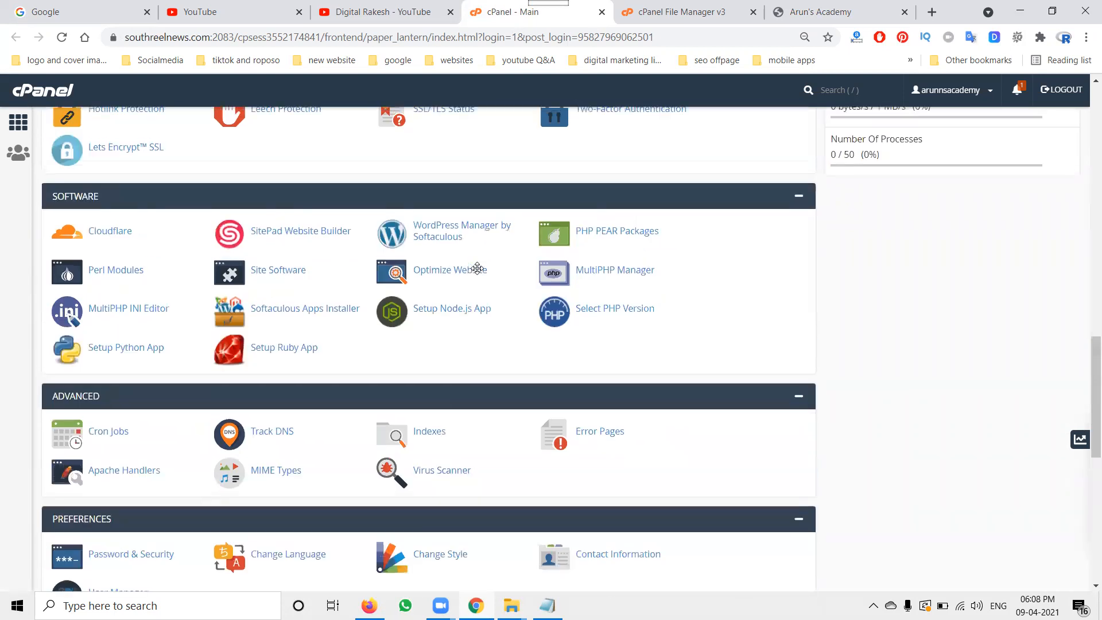
scroll(477, 268, "up", 15)
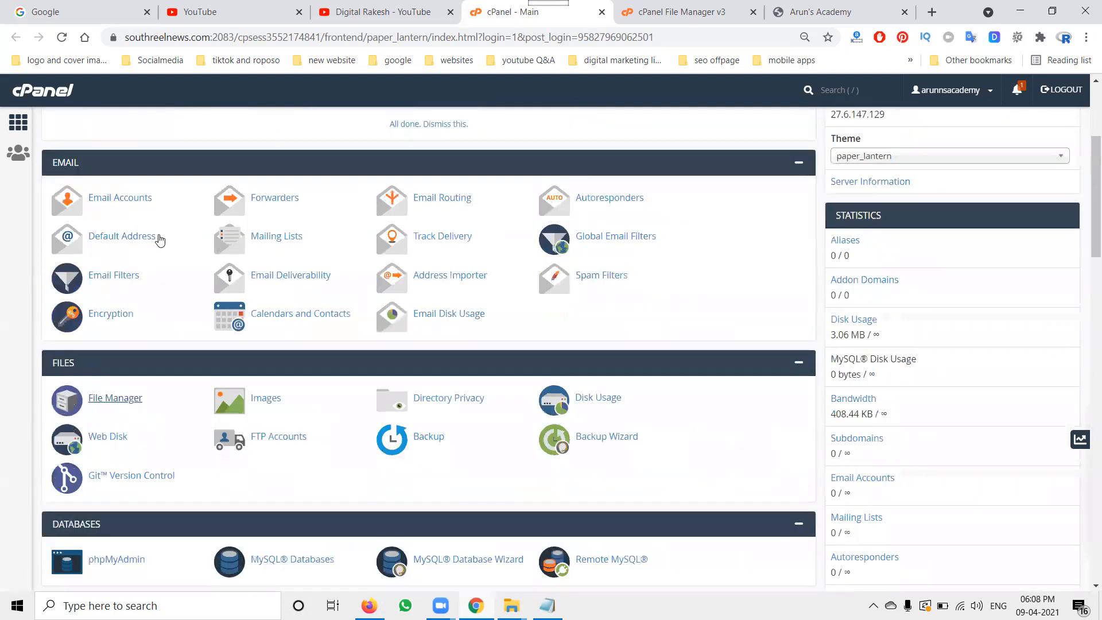
Step: Open File Manager and delete every item in public_html except cgi-bin.zip
left_click(122, 397)
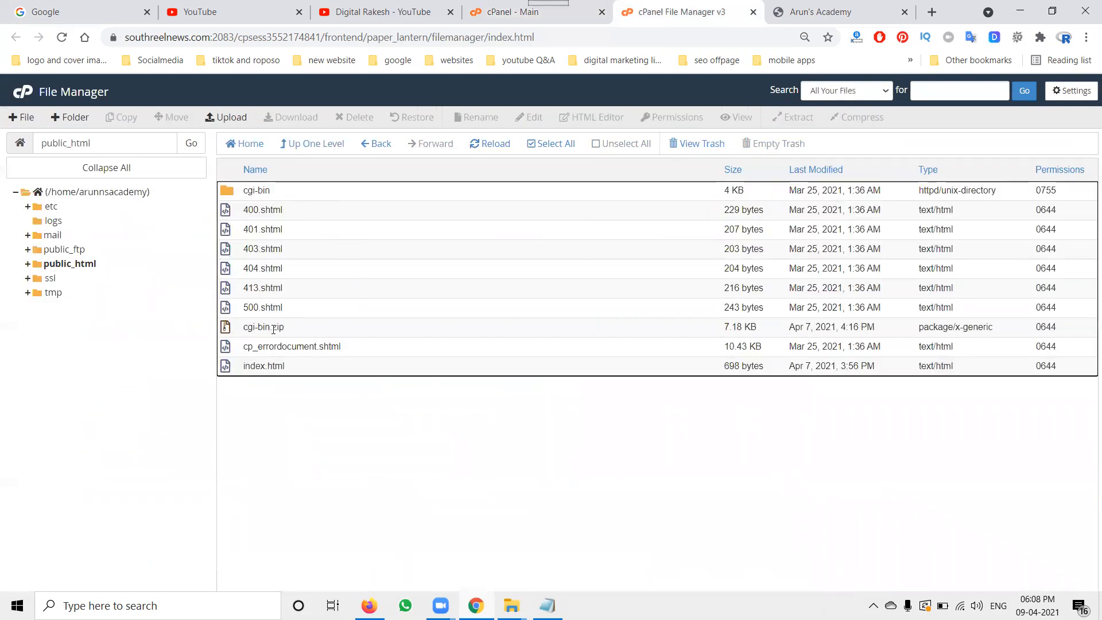
left_click(548, 144)
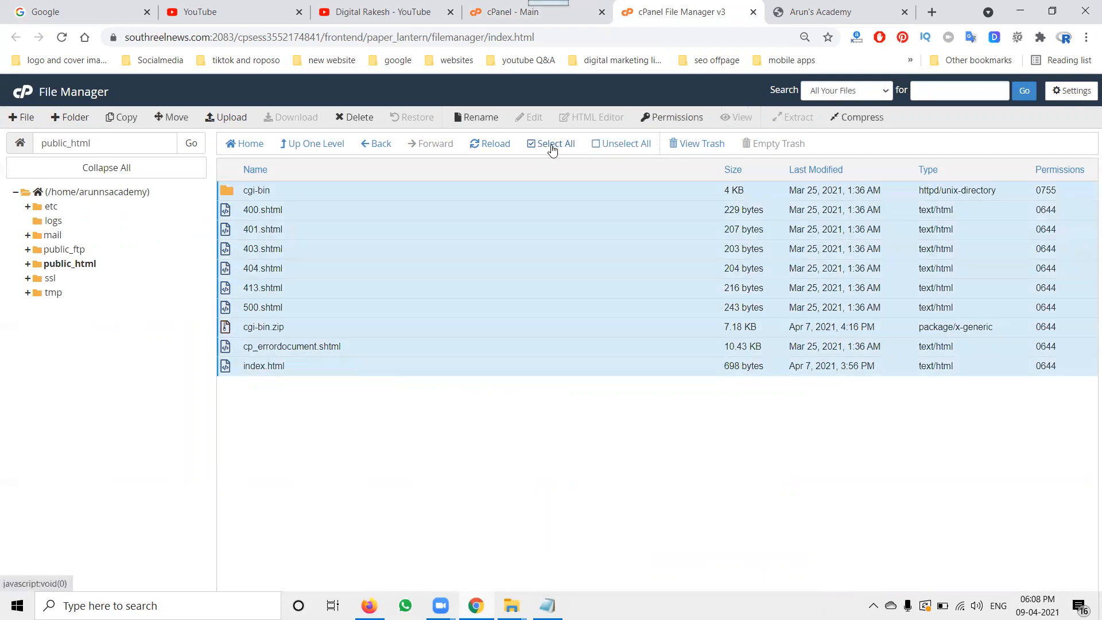
left_click(308, 327, "ctrl")
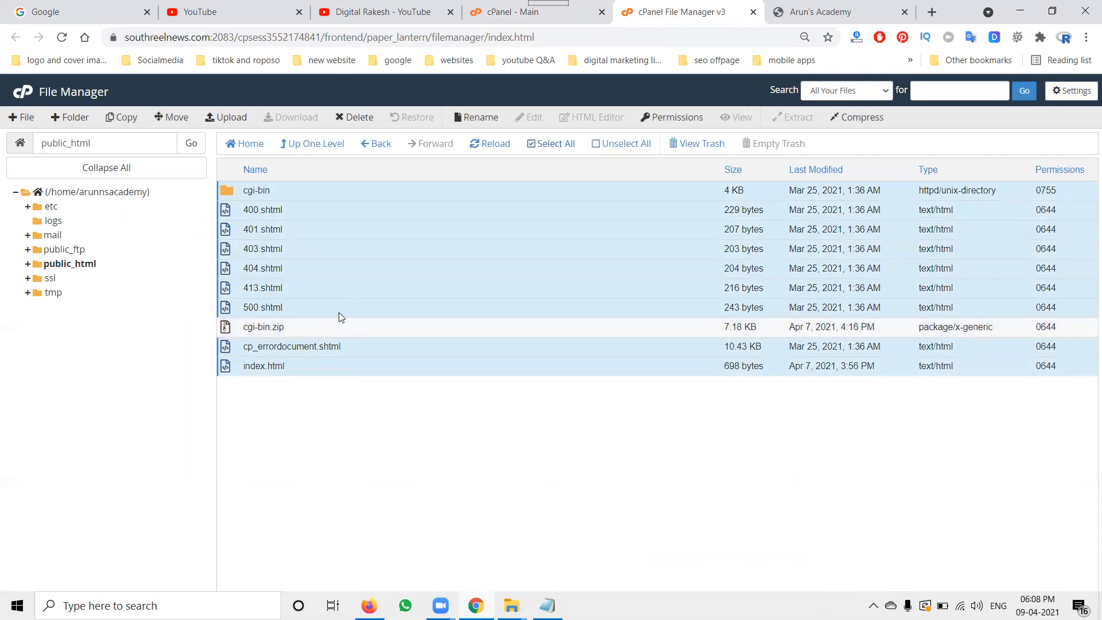
right_click(245, 192)
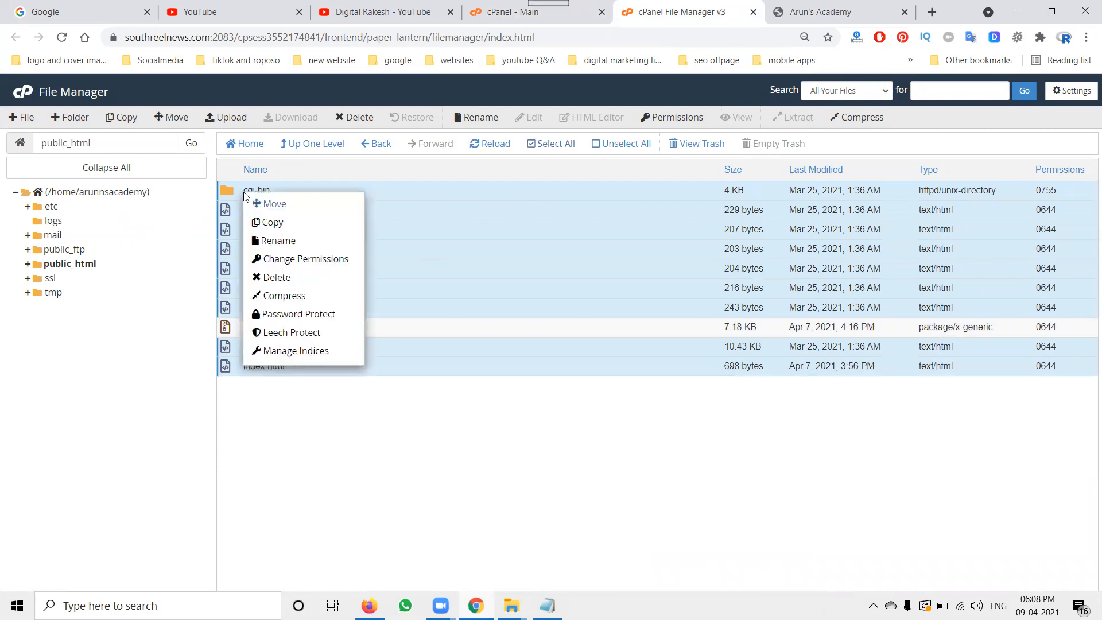
left_click(269, 276)
left_click(658, 406)
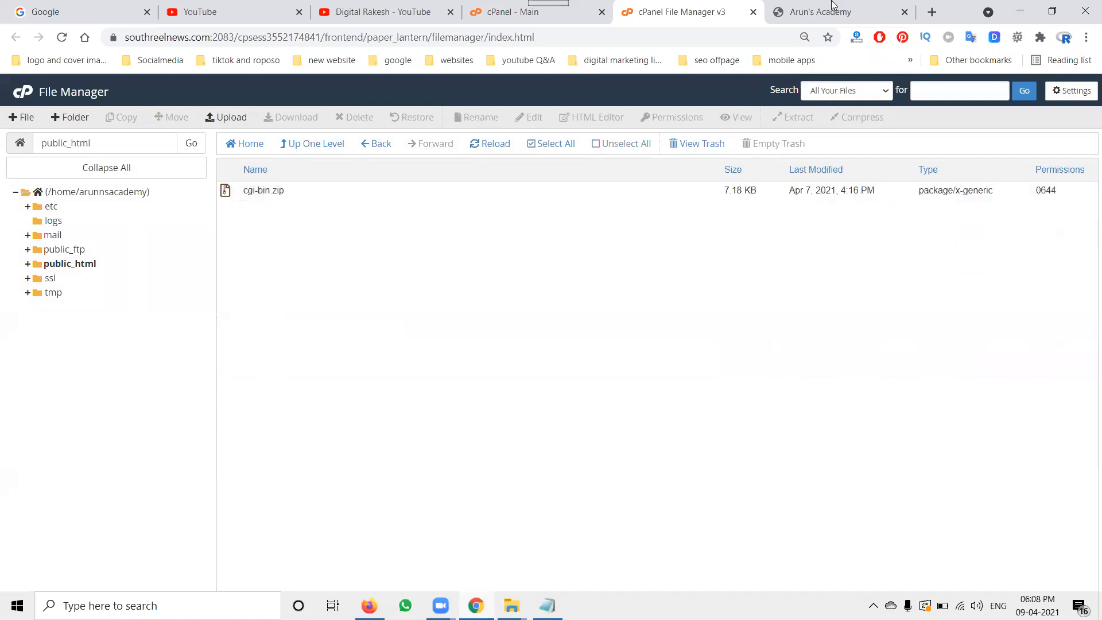
Step: Reload the live website to check it after the deletion
left_click(832, 7)
left_click(62, 38)
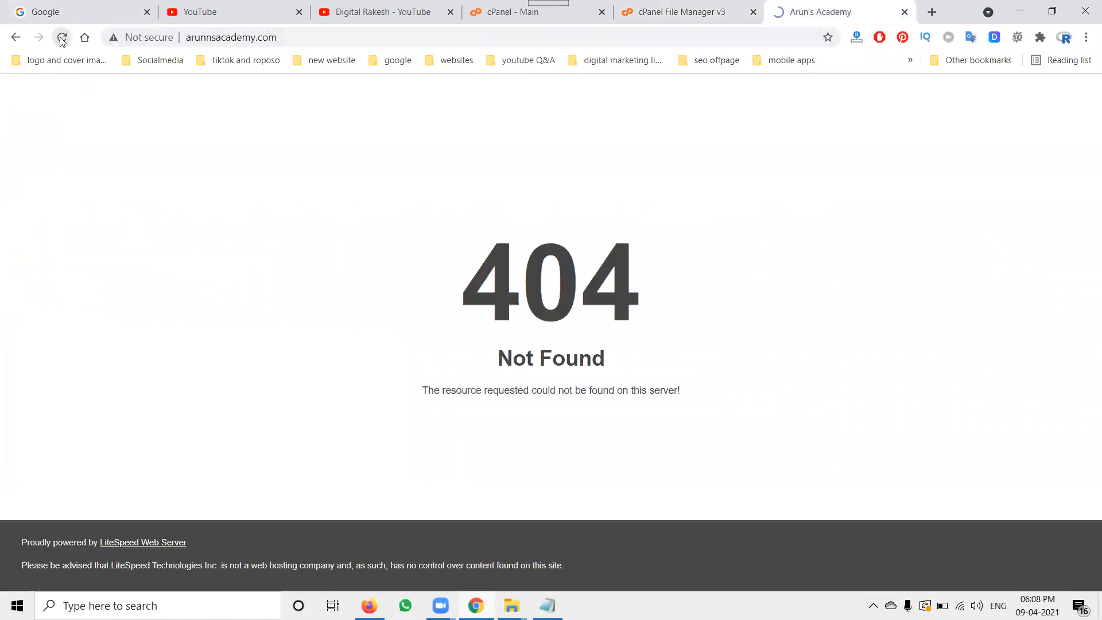
left_click(62, 39)
left_click(62, 39)
Step: Close the File Manager tab and start creating a new site in SitePad Website Builder
left_click(659, 13)
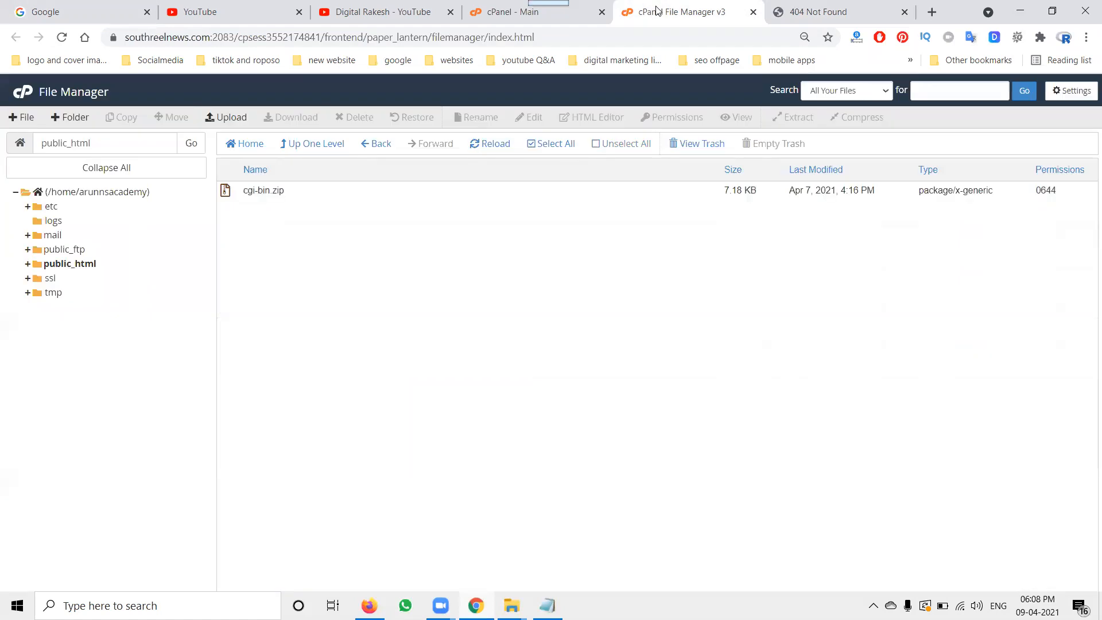
left_click(753, 12)
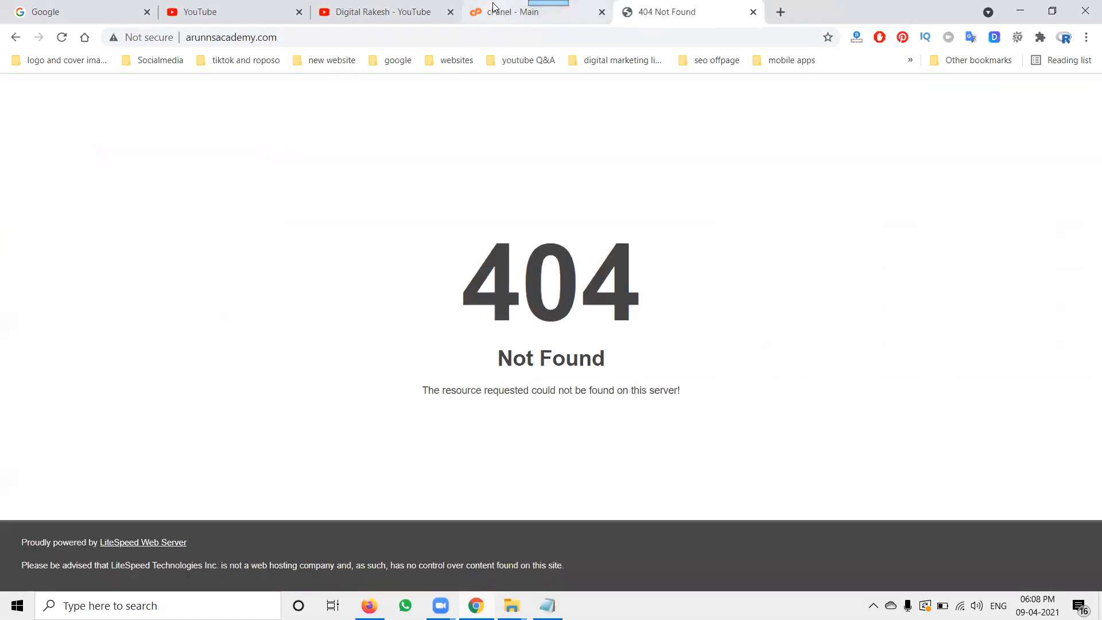
left_click(520, 11)
scroll(276, 309, "down", 10)
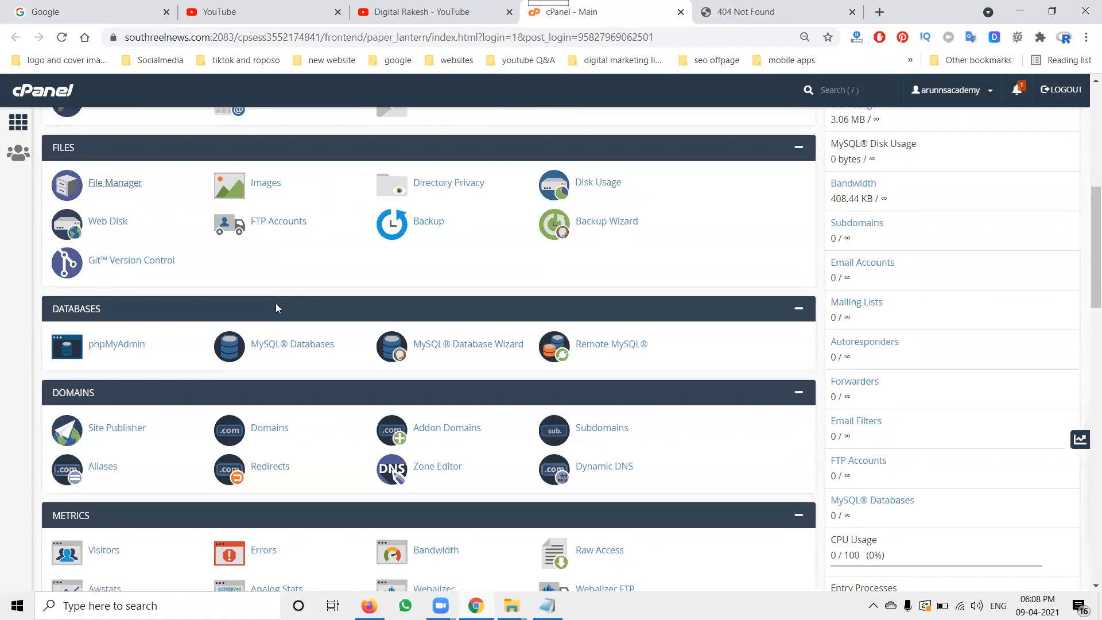
scroll(276, 309, "down", 4)
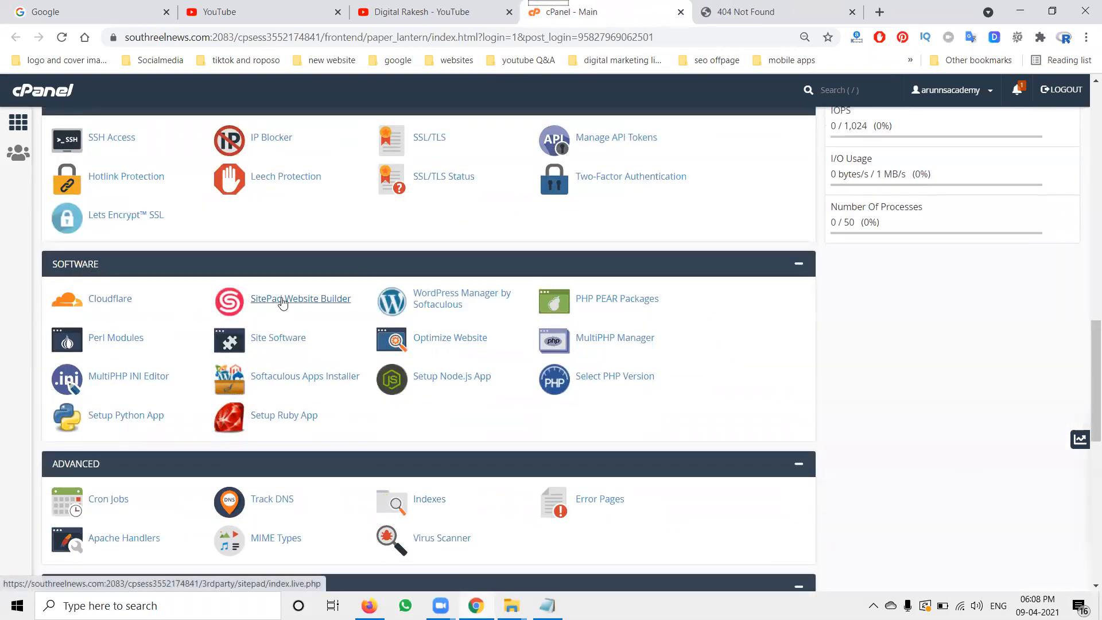
left_click(282, 303)
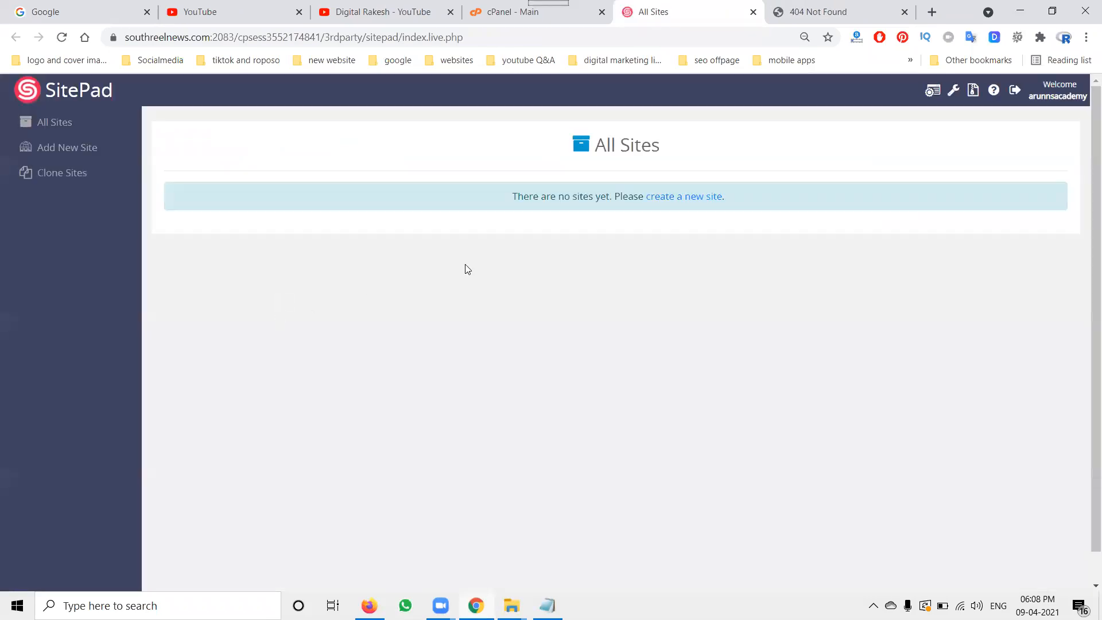
left_click(698, 197)
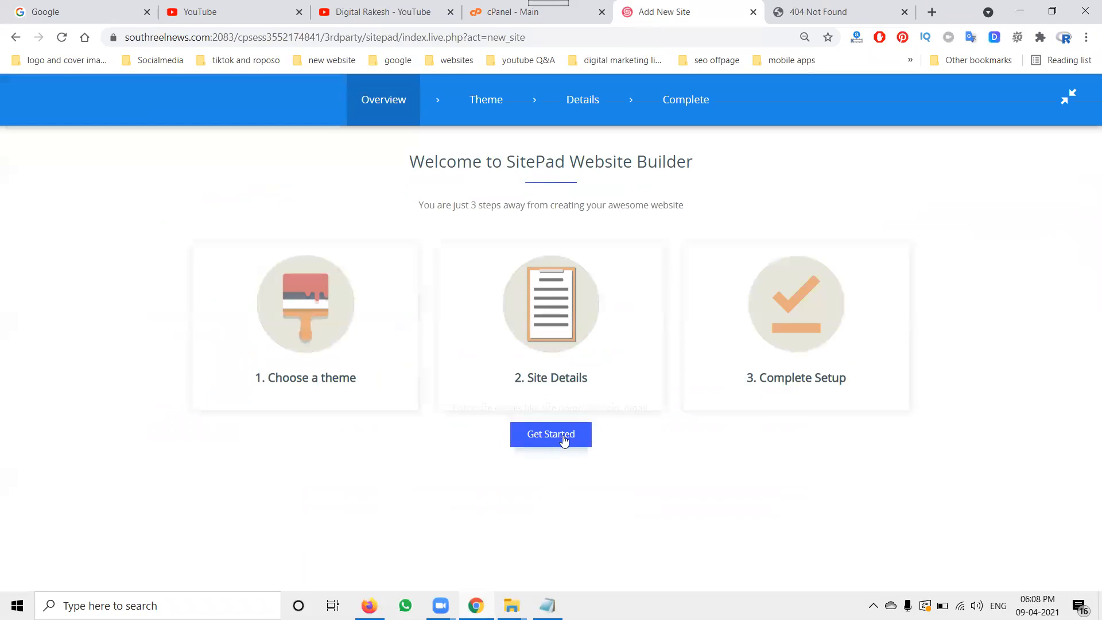
left_click(562, 437)
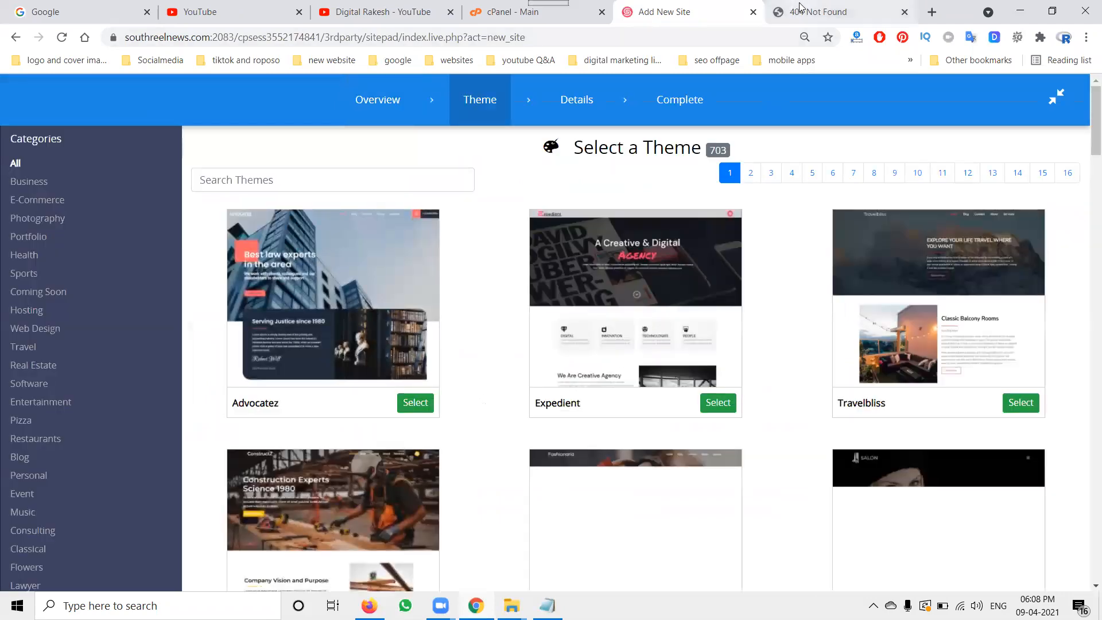
Step: Filter the SitePad theme gallery to the Education category
left_click(803, 10)
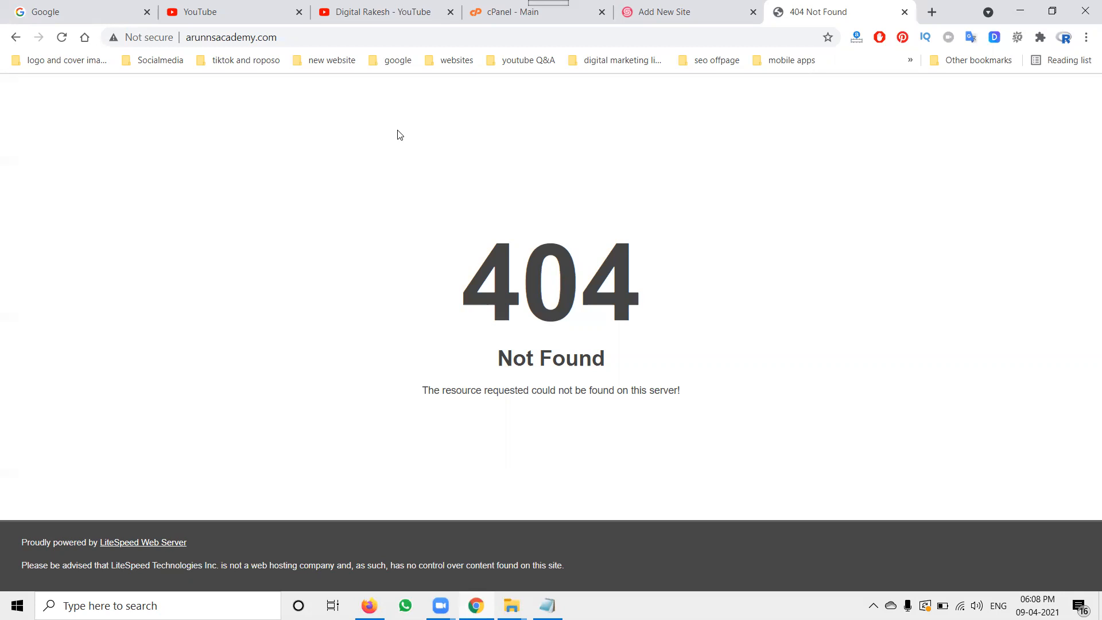
left_click(663, 18)
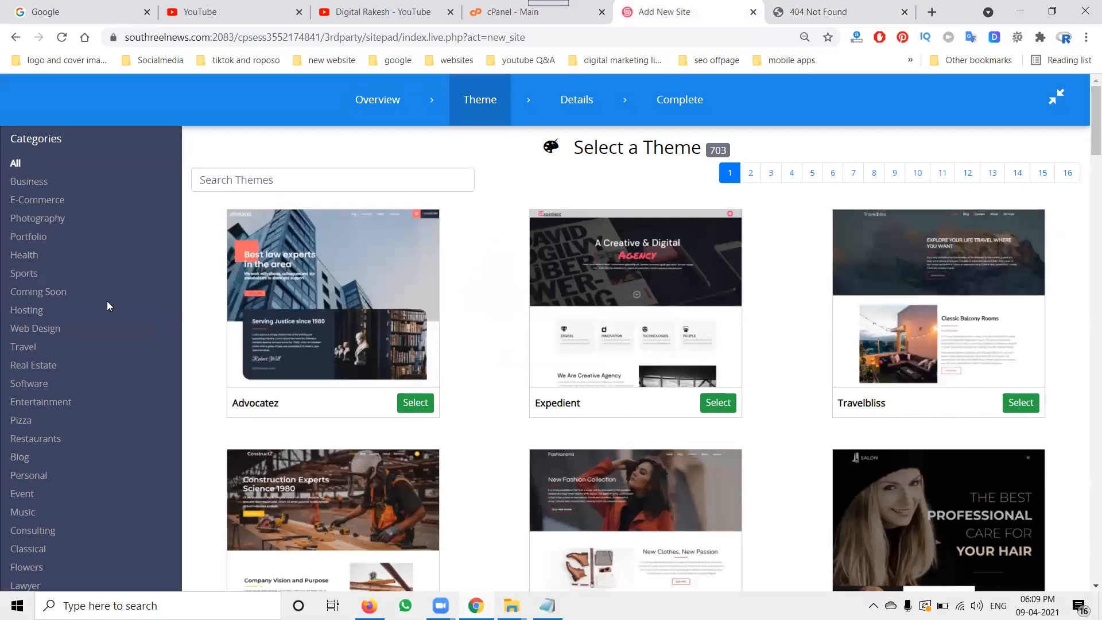
key("ctrl+plus")
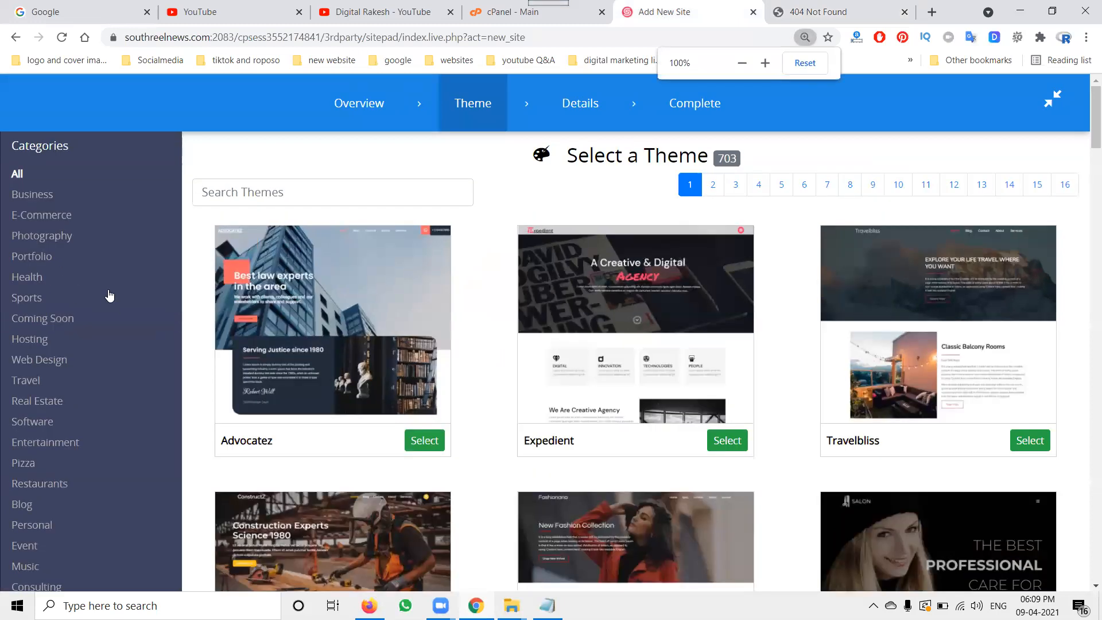
scroll(101, 296, "down", 5)
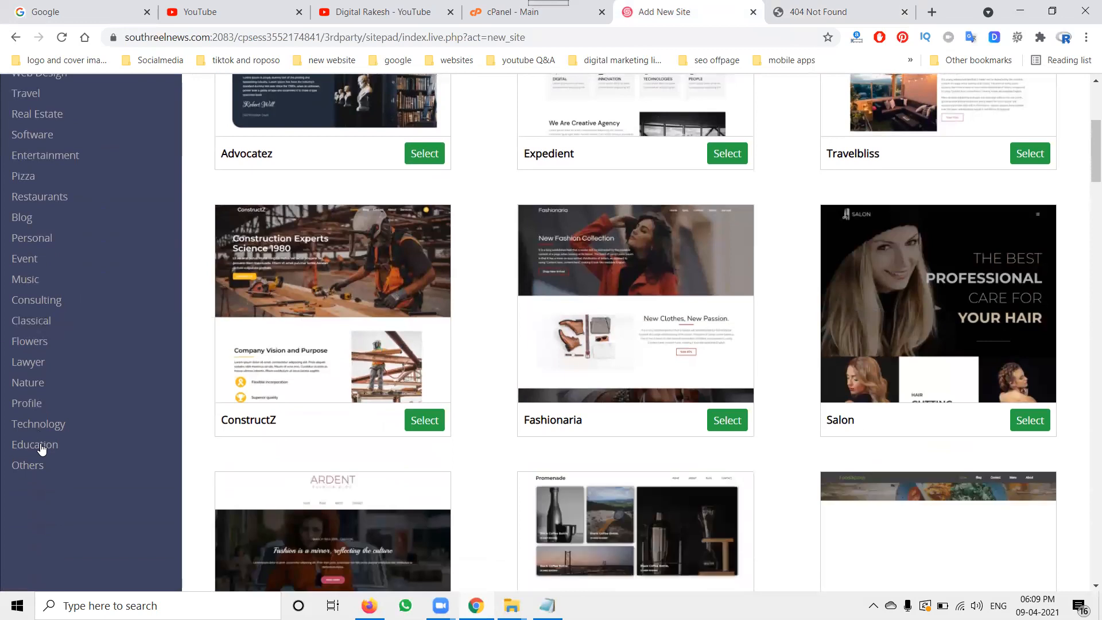
left_click(40, 447)
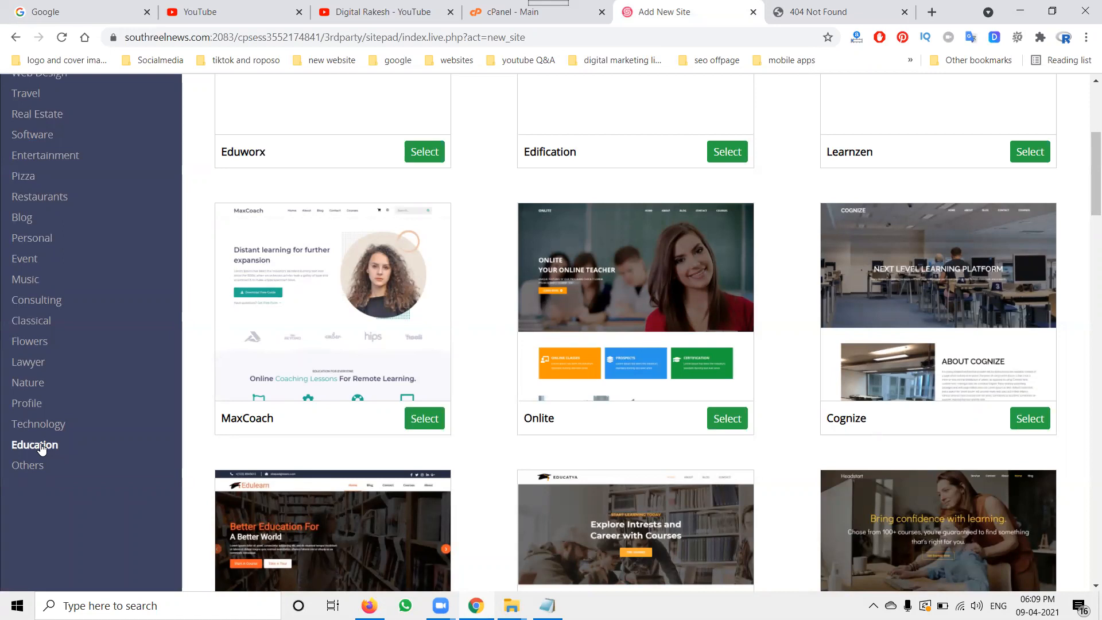
Step: Browse through the Education themes to compare the designs
mouse_move(382, 368)
mouse_move(650, 339)
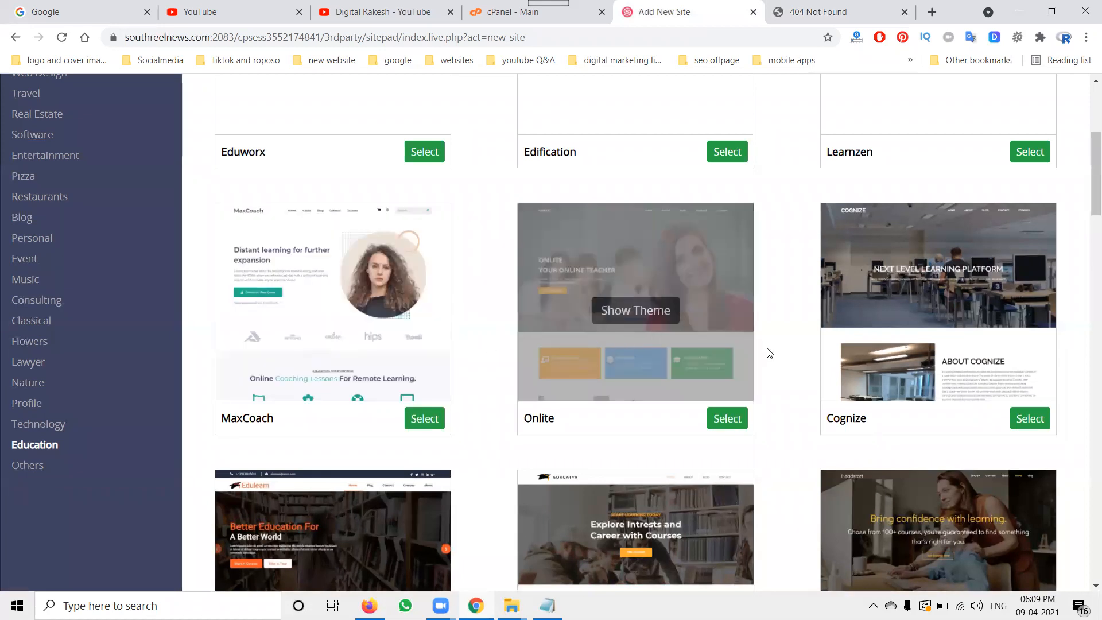
scroll(871, 342, "down", 2)
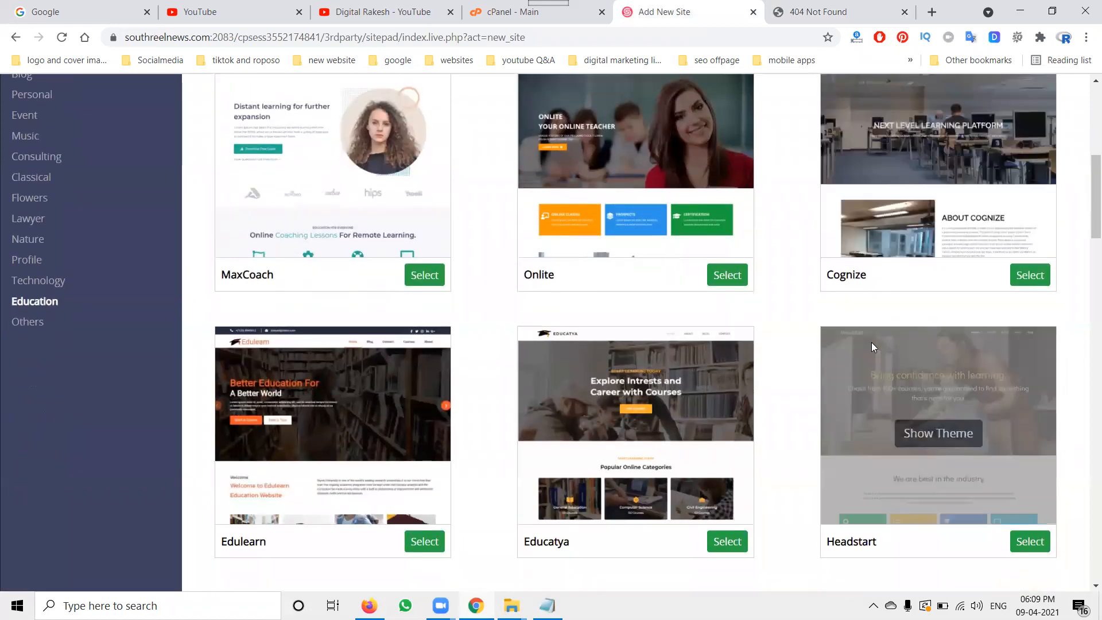
scroll(871, 343, "down", 3)
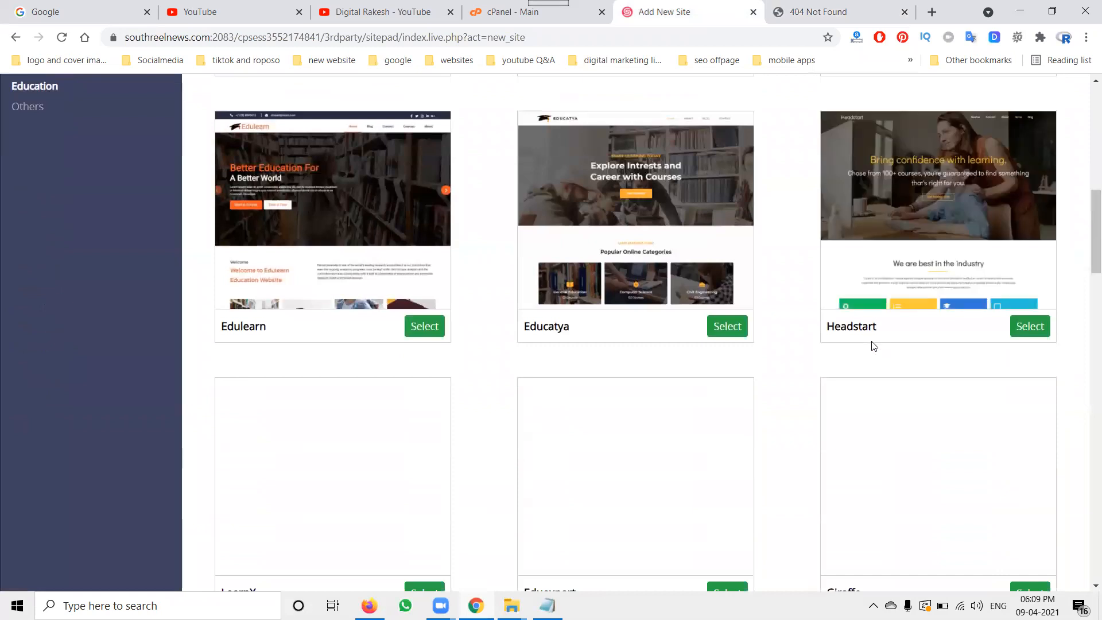
scroll(872, 343, "down", 2)
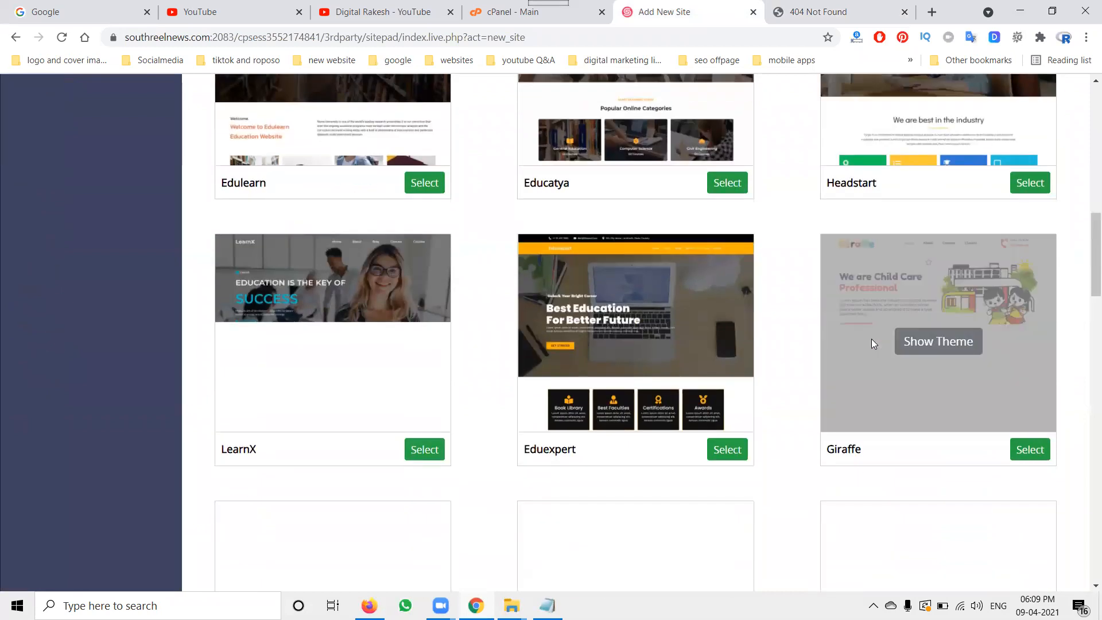
scroll(871, 343, "down", 2)
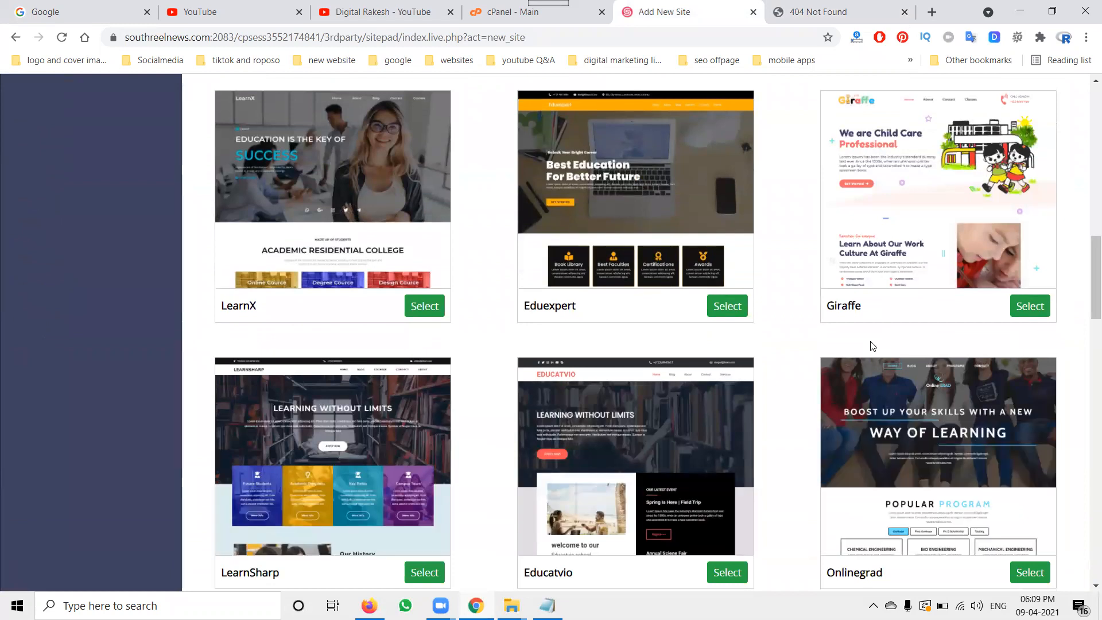
scroll(777, 298, "down", 3)
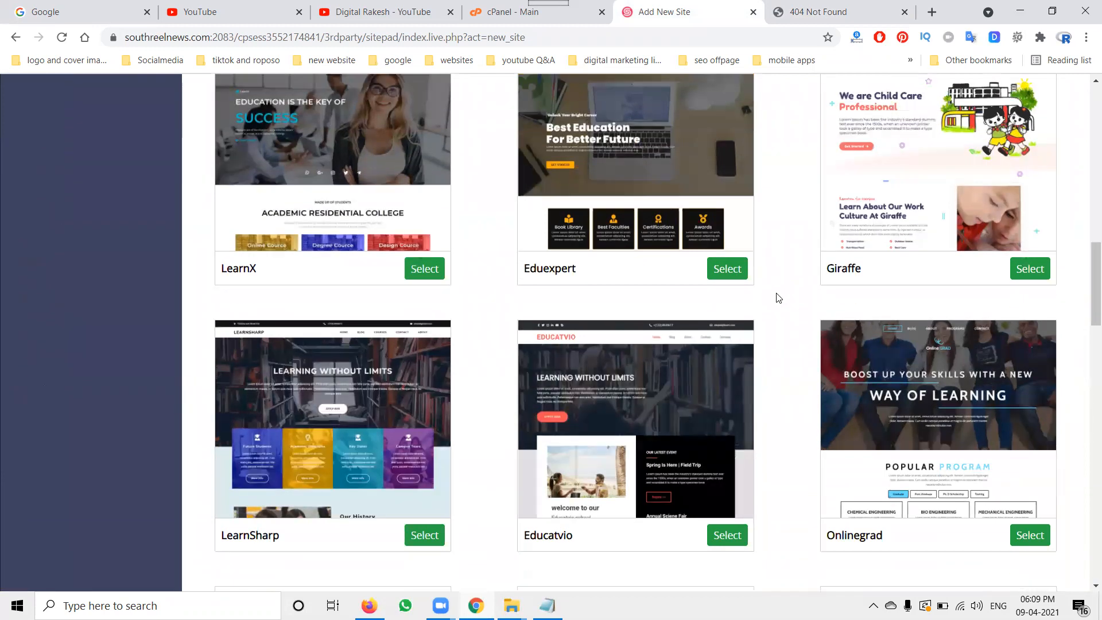
scroll(722, 296, "down", 5)
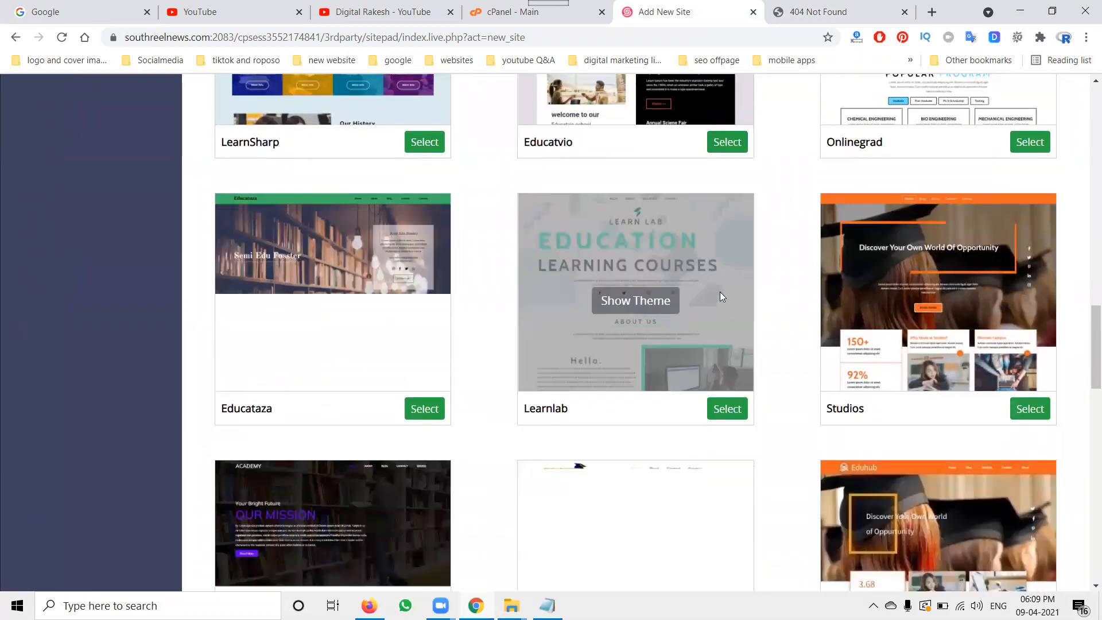
Step: Preview the knowledge theme from the Education gallery and open its live demo
scroll(721, 296, "down", 3)
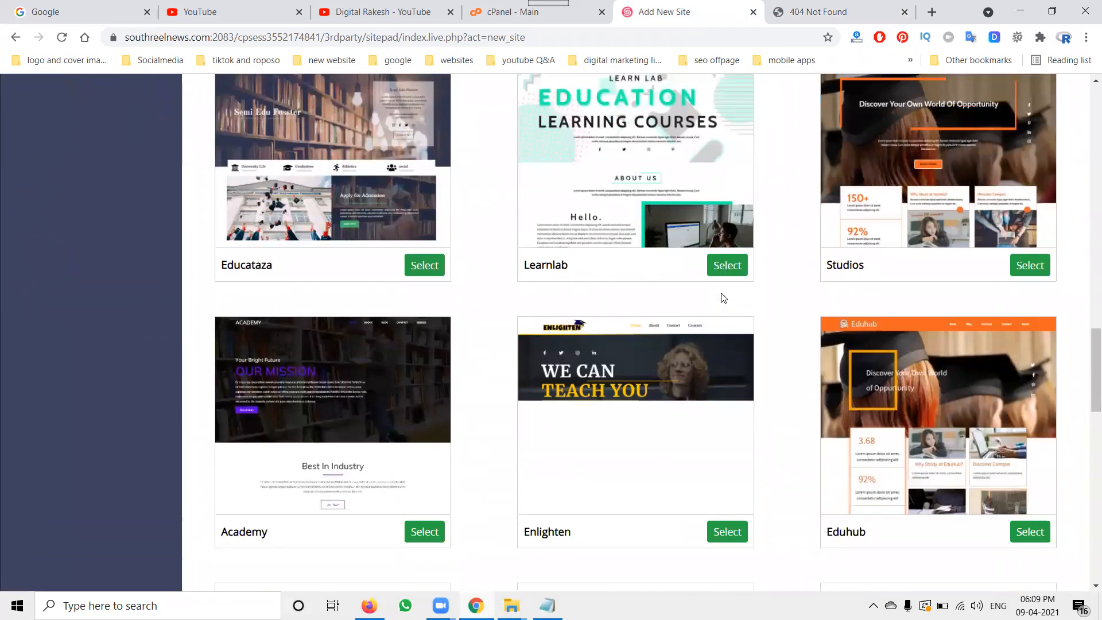
scroll(721, 304, "down", 5)
scroll(719, 313, "down", 6)
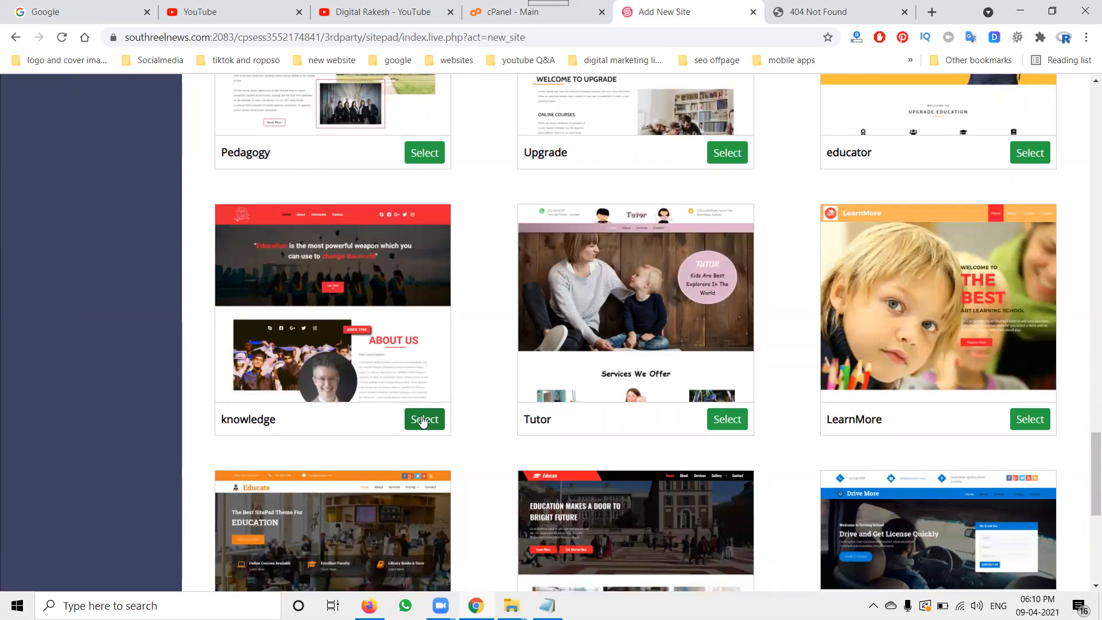
left_click(384, 14)
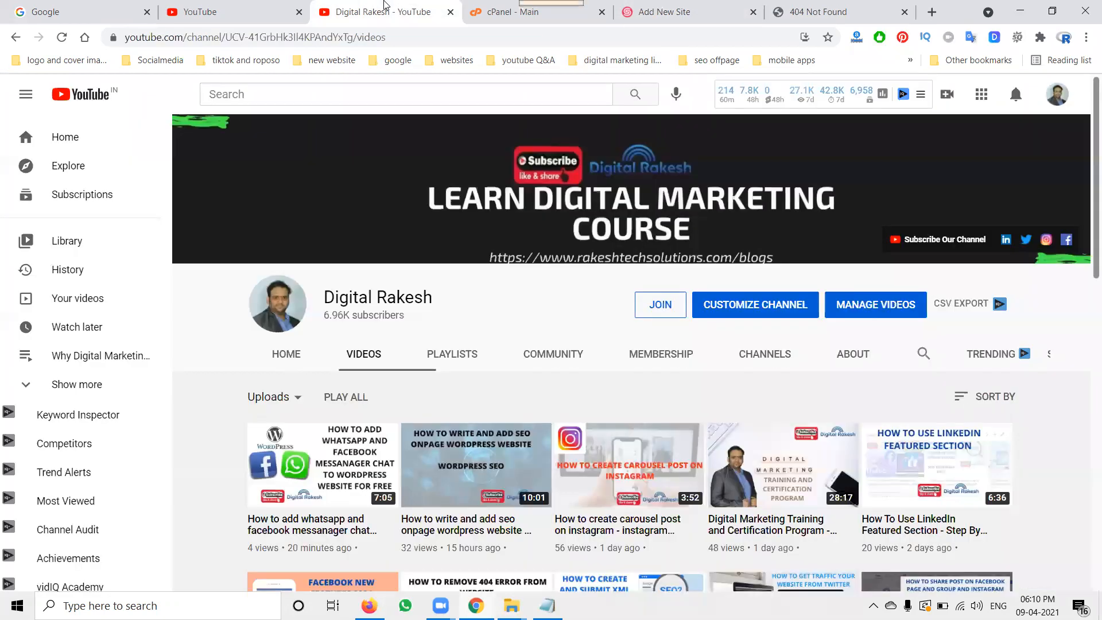
scroll(529, 248, "down", 6)
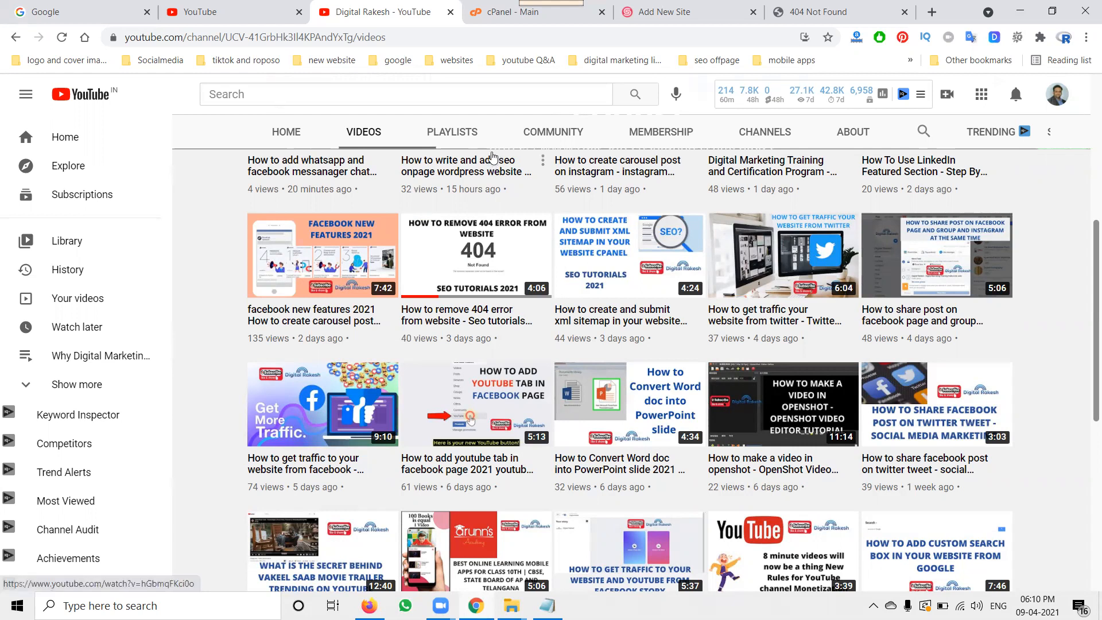
left_click(677, 12)
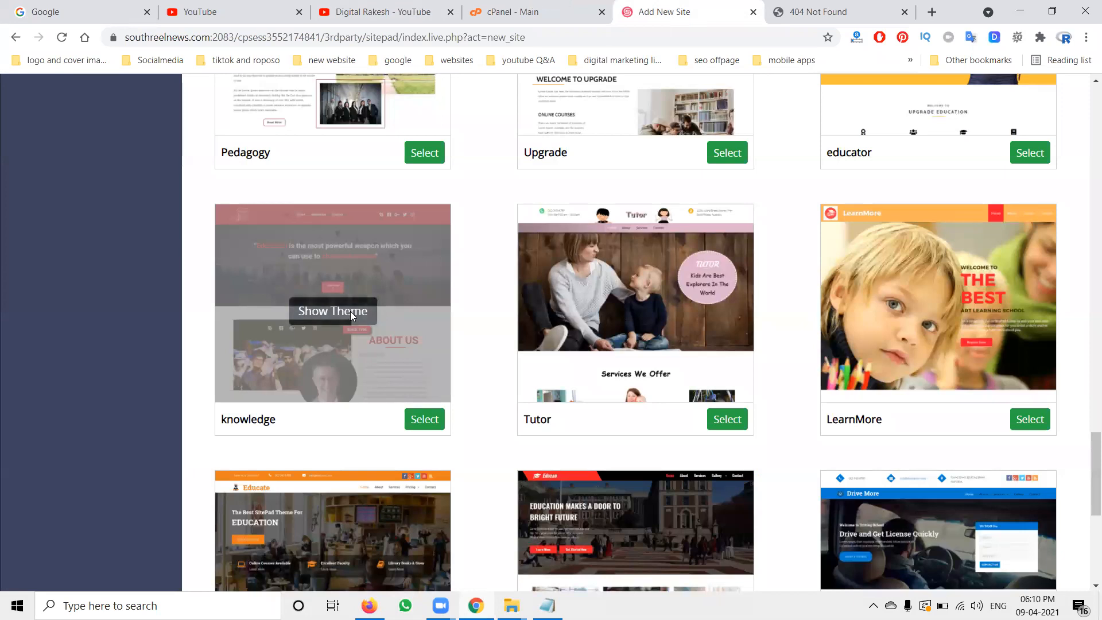
left_click(332, 310)
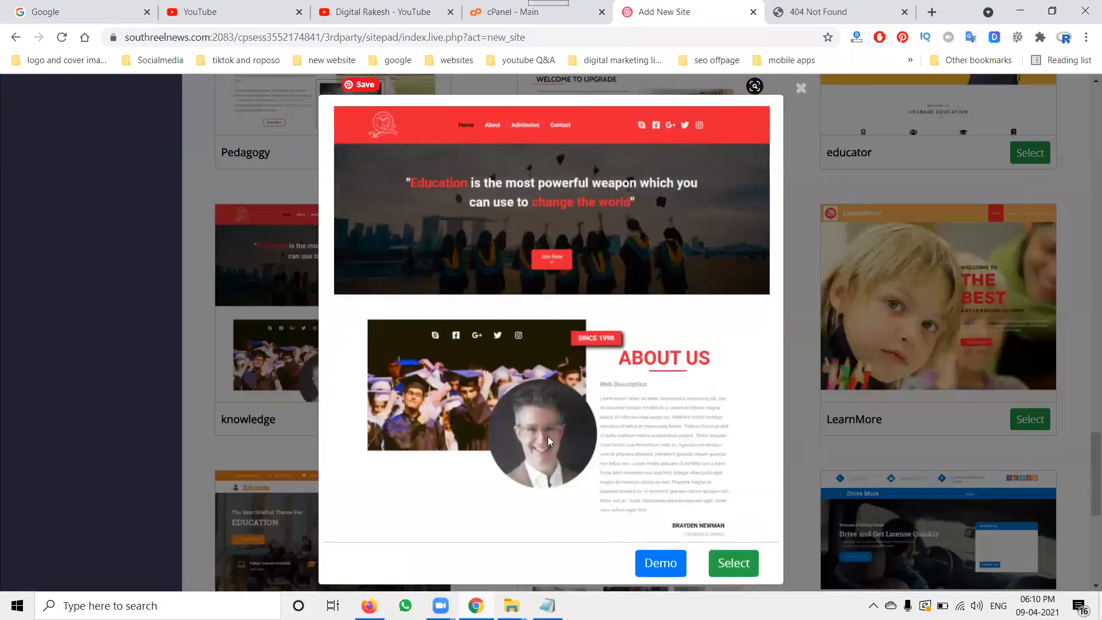
left_click(662, 565)
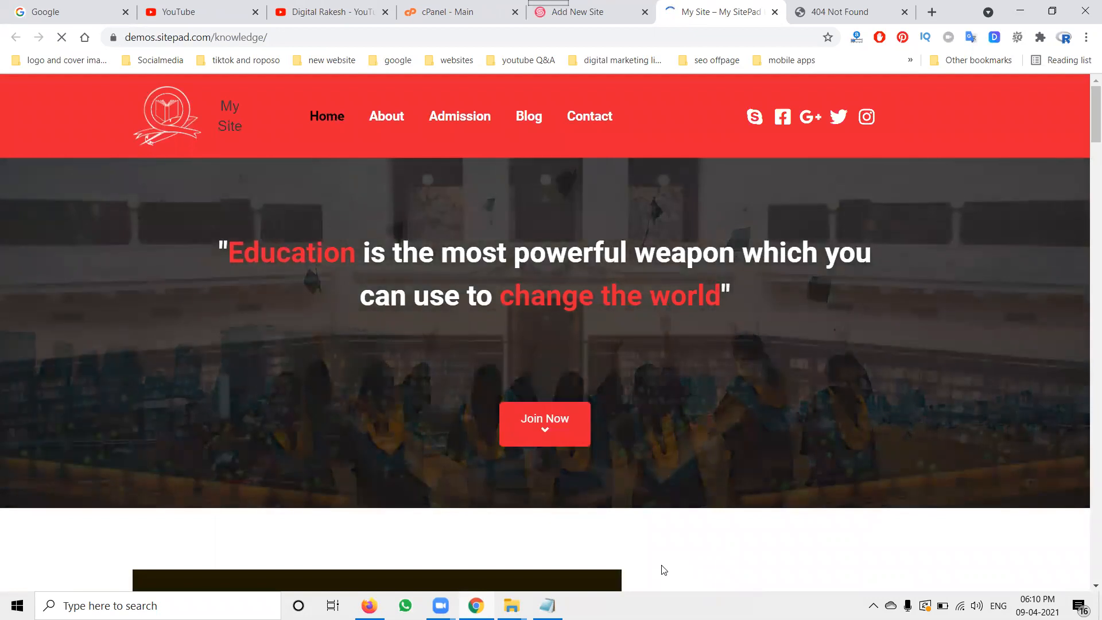
Step: Close the demo and select the knowledge theme for the new site
left_click(775, 11)
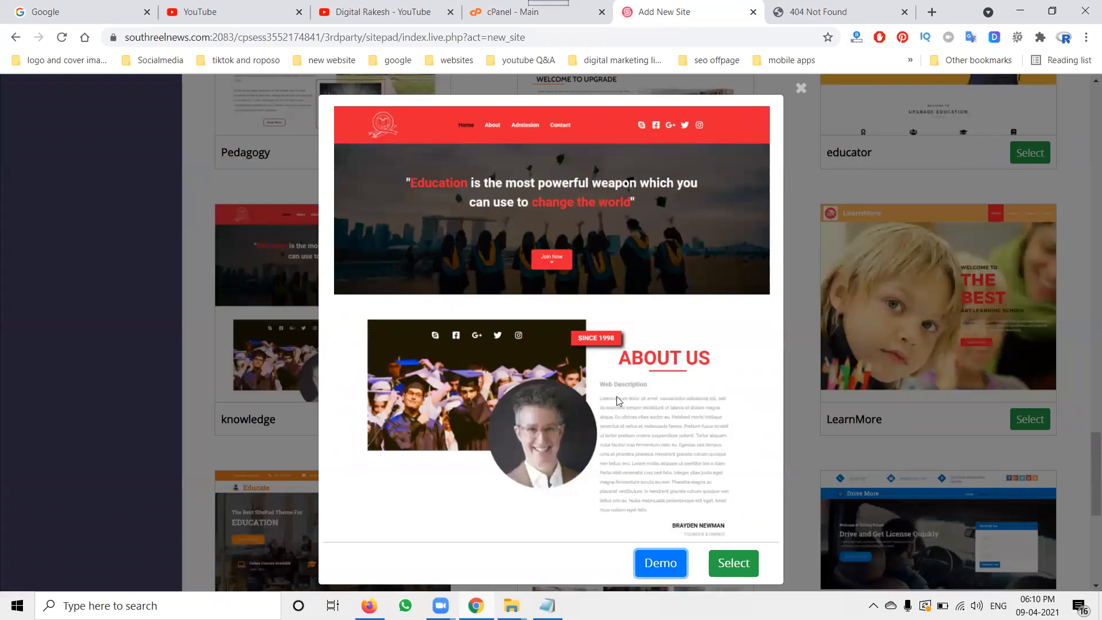
left_click(728, 562)
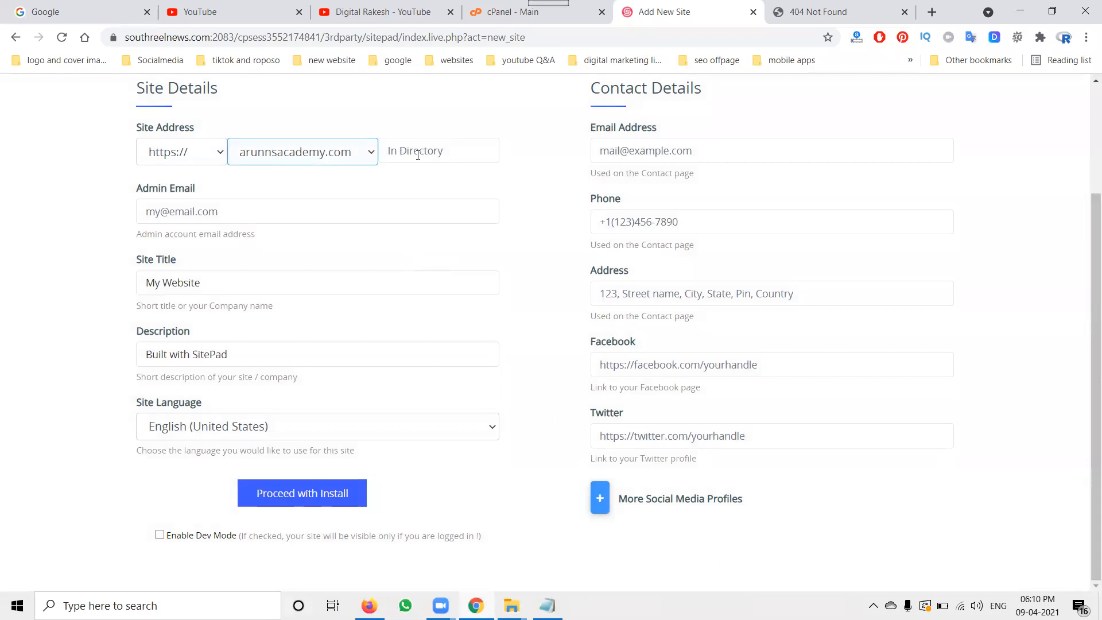
left_click(208, 158)
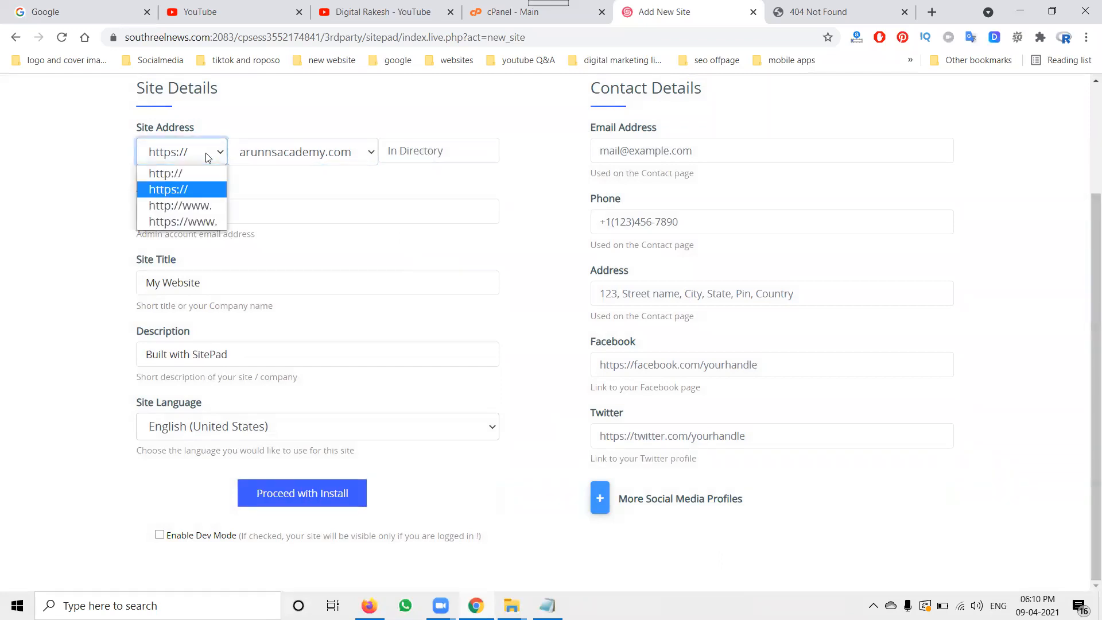
left_click(186, 222)
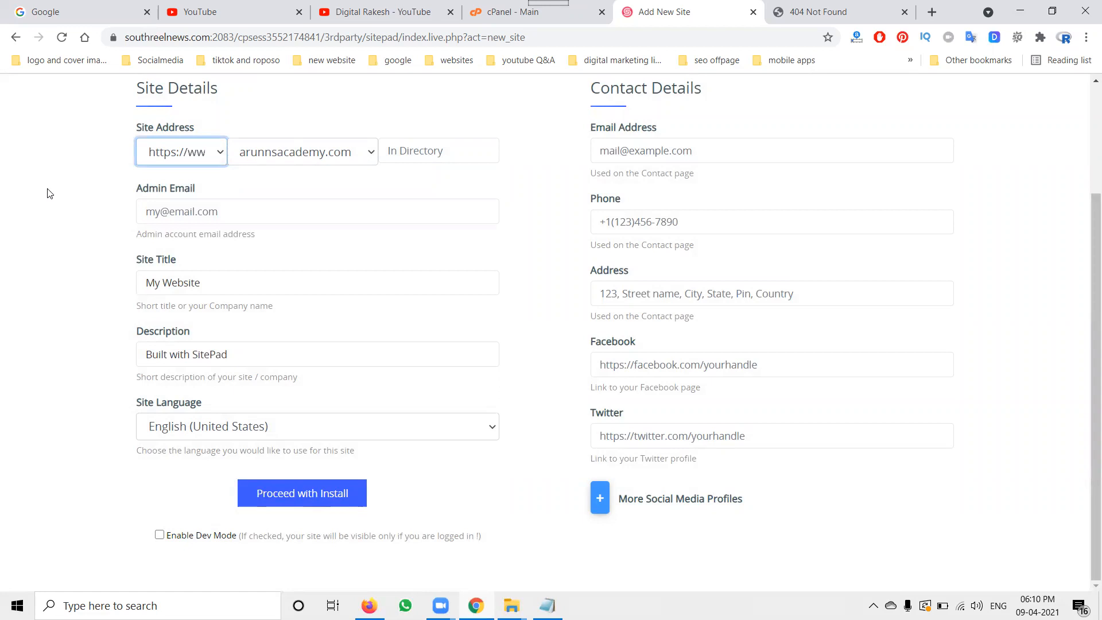
left_click(169, 213)
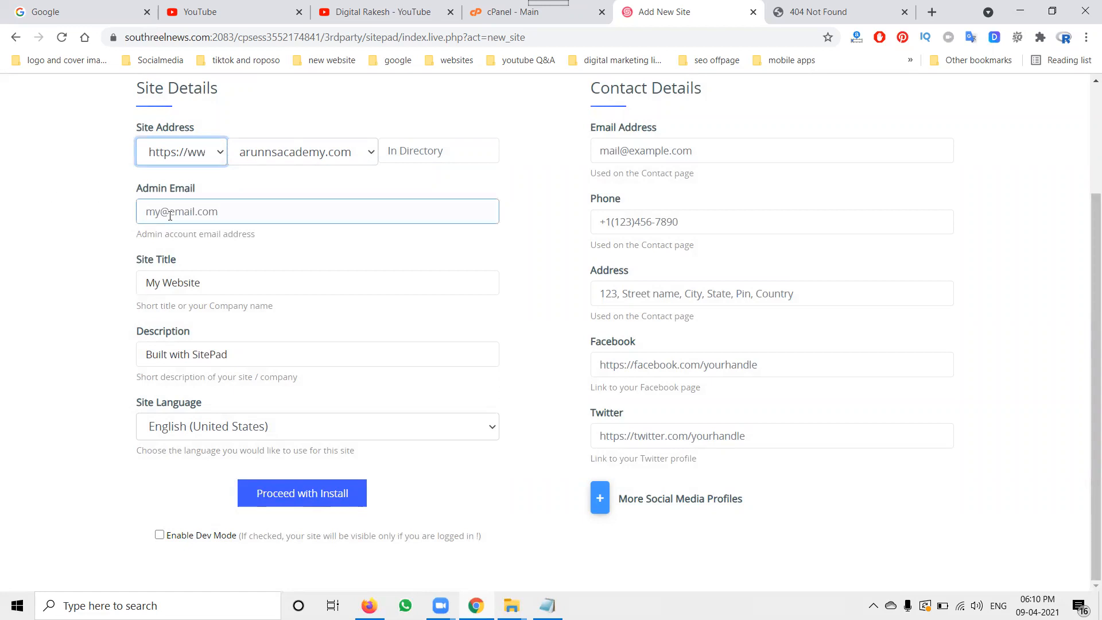
left_click(65, 224)
Step: Set the site title to Arunns Academy
left_click(159, 290)
left_click(164, 350)
left_click(180, 432)
left_click(163, 352)
left_click(162, 285)
triple_click(162, 285)
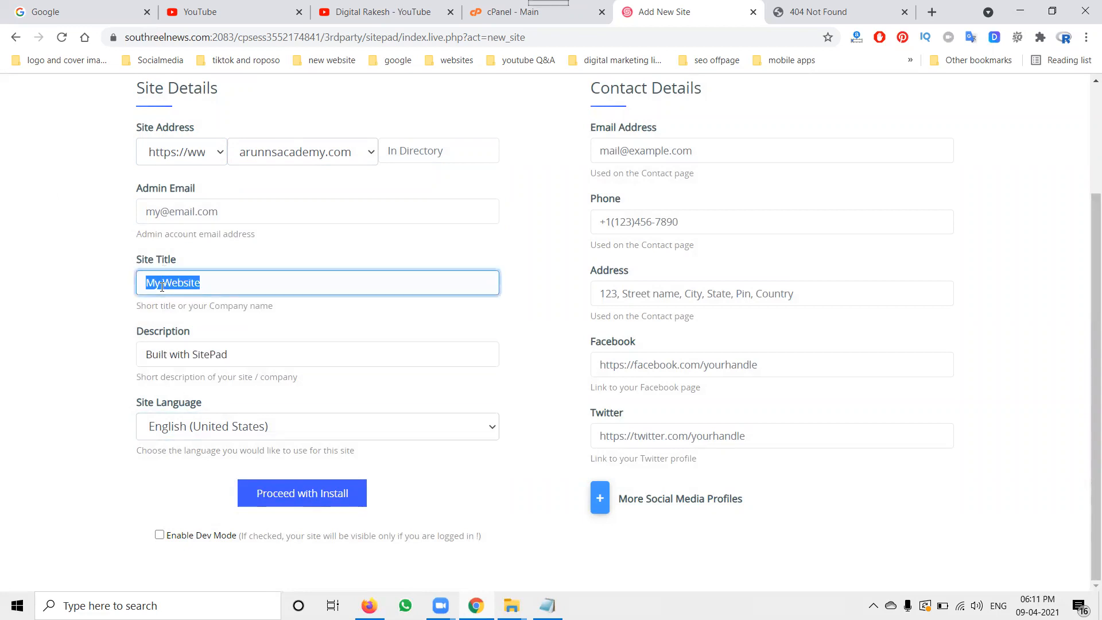
type("Arunns Acdemy")
left_click(193, 282)
type("a")
Step: Replace the description with the learning-apps line copied from the smo content document
triple_click(232, 353)
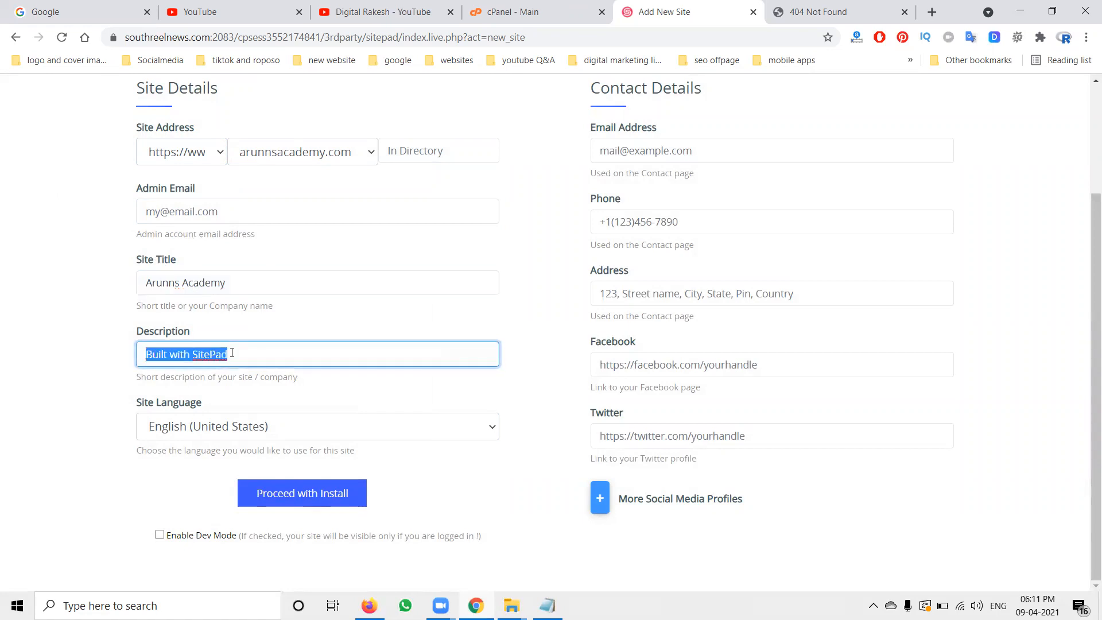
left_click(511, 605)
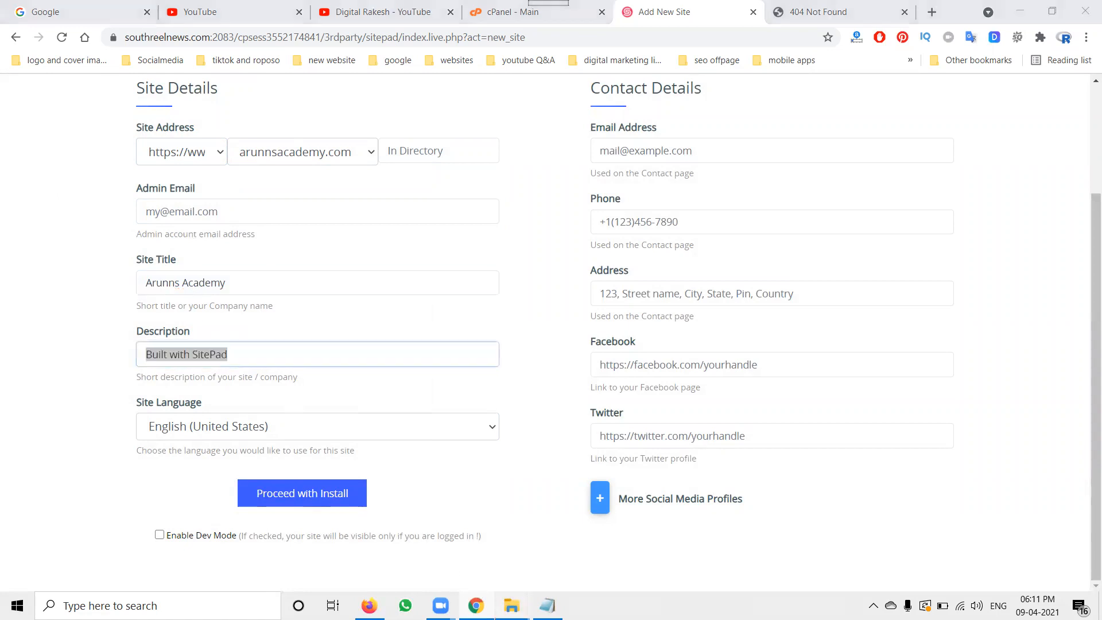
left_click(576, 554)
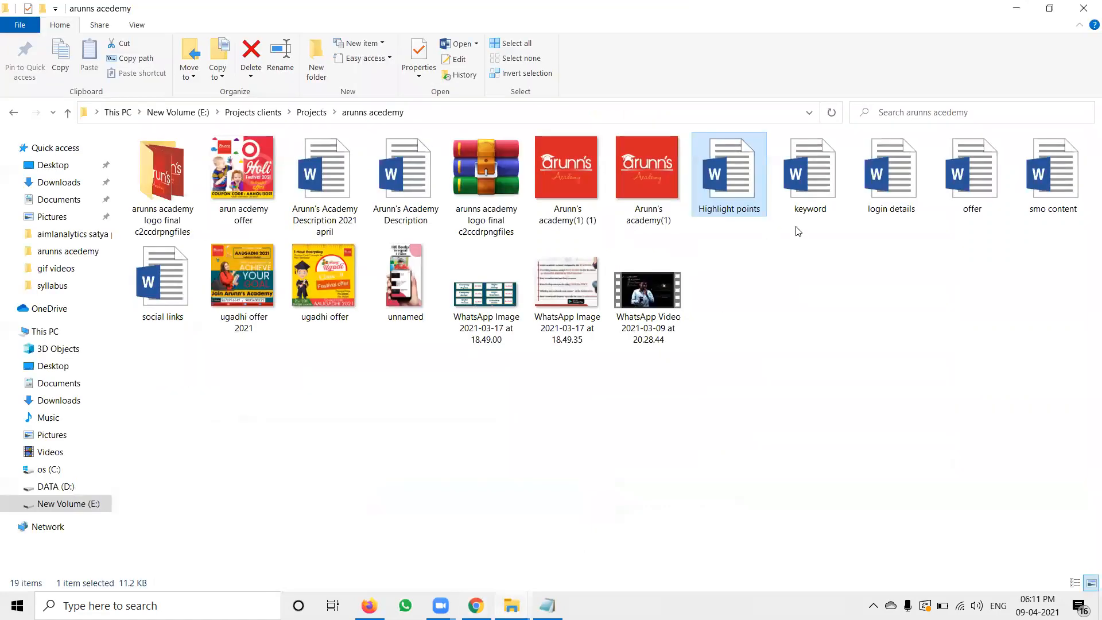
left_click(1031, 173)
double_click(1031, 173)
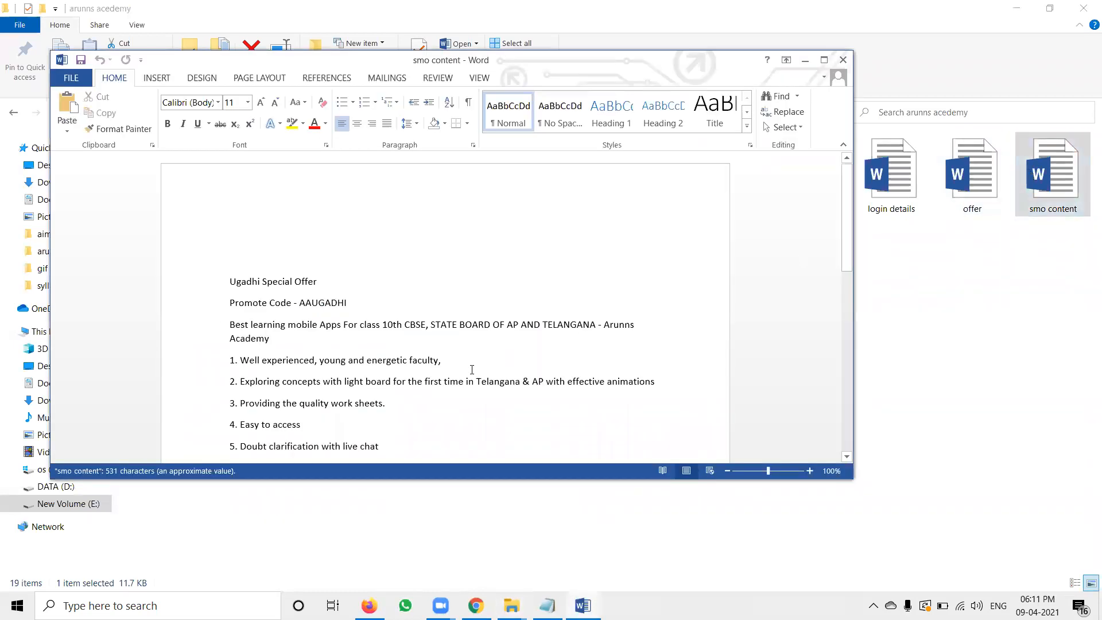
left_click_drag(229, 325, 589, 325)
left_click(805, 61)
left_click(1018, 8)
type("Best learning mobile Apps For class 10th CBSE, STATE BOARD OF AP AND TELANGANA")
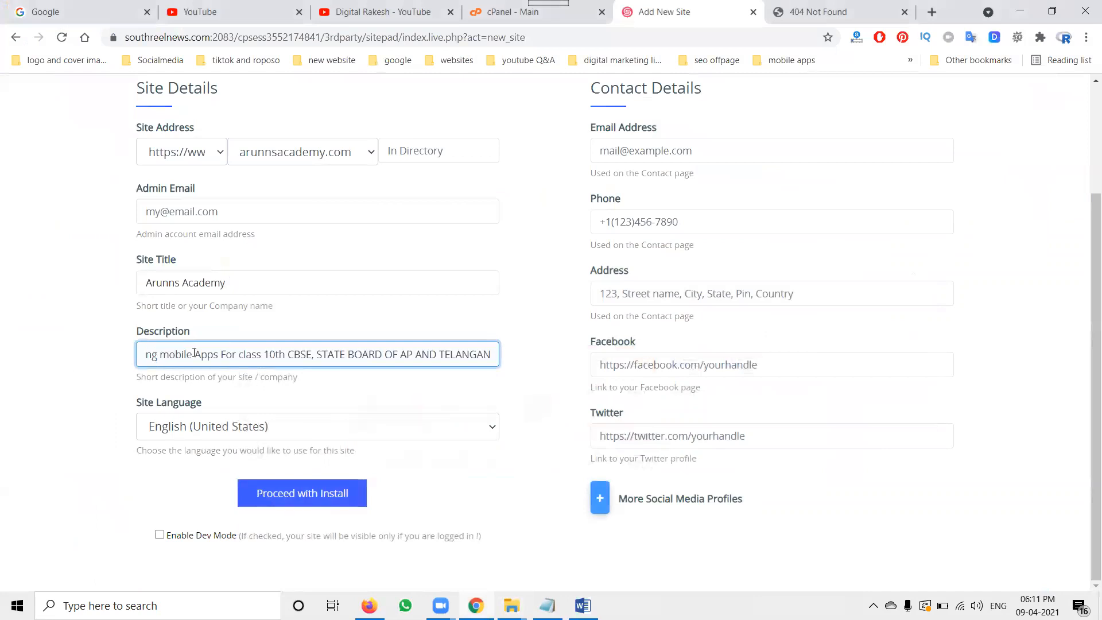
Step: Paste the academy's e-mail address into the Admin Email field
left_click(73, 361)
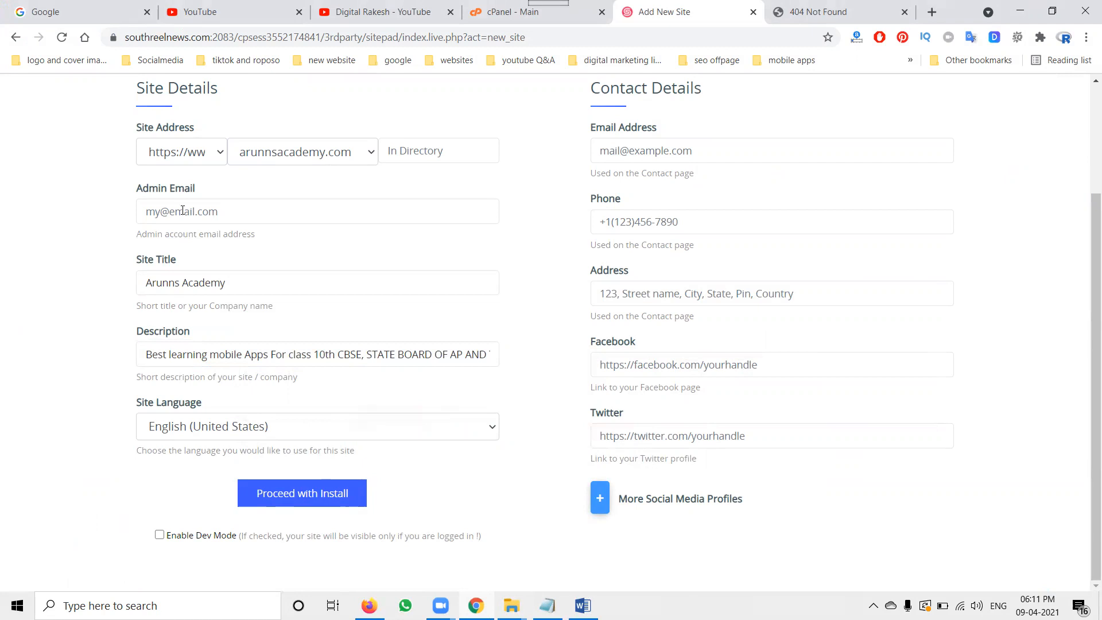
left_click(179, 210)
left_click(63, 232)
left_click(249, 213)
key("ctrl+v")
left_click(75, 248)
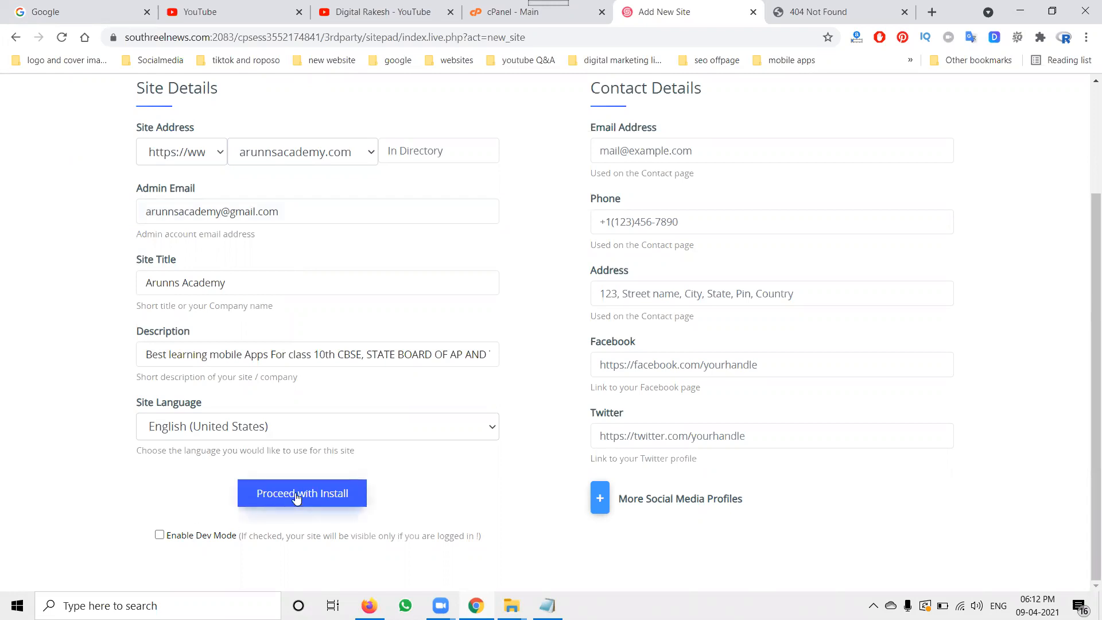
Step: Paste the same e-mail address into the contact Email Address field
left_click(666, 150)
key("ctrl+v")
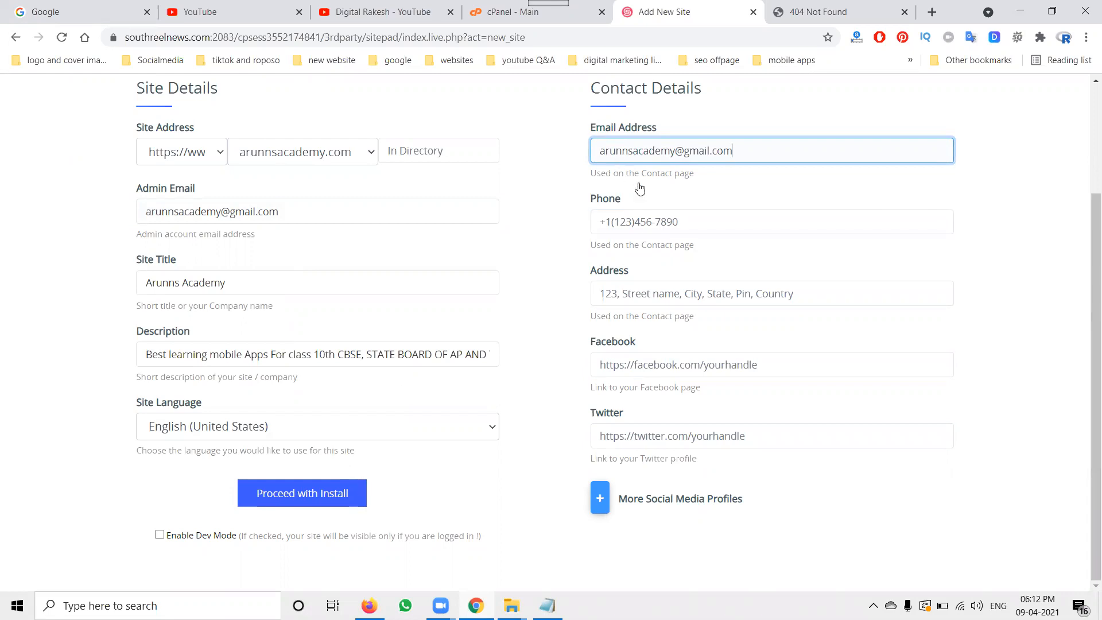
Step: Enter the academy's phone number in the contact details
left_click(639, 224)
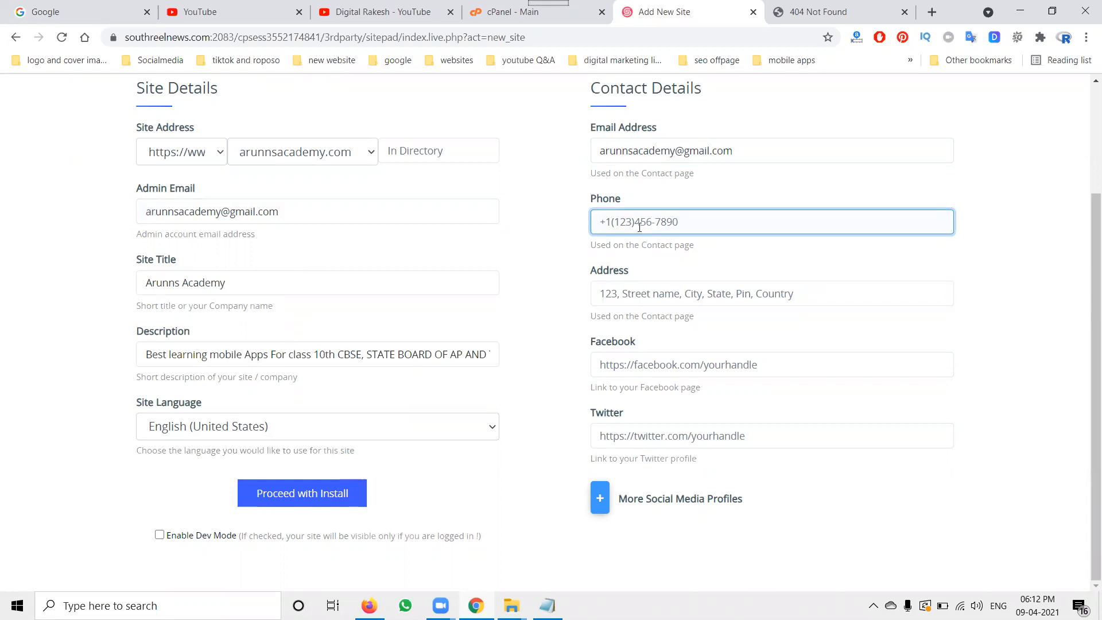
Step: Set the contact address to Telangana, Andhra Pradesh
left_click(636, 289)
type("Hyderabad")
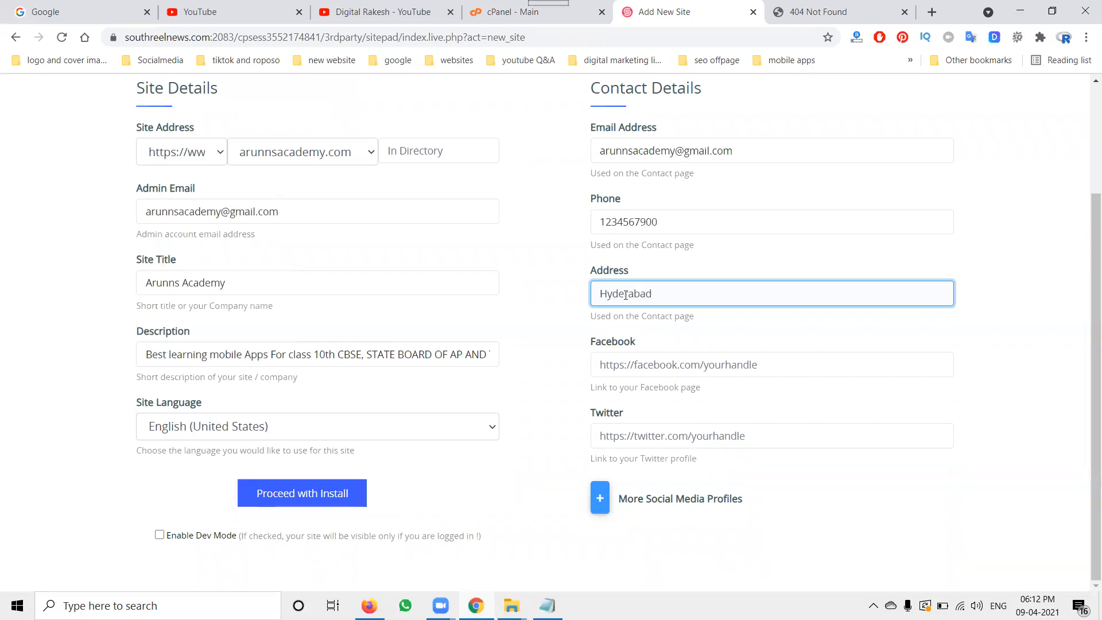
type(", Tek")
key("BackSpace")
type("langana")
double_click(637, 300)
key("Delete")
key("Delete")
key("Delete")
type(", Andhra Pradesh")
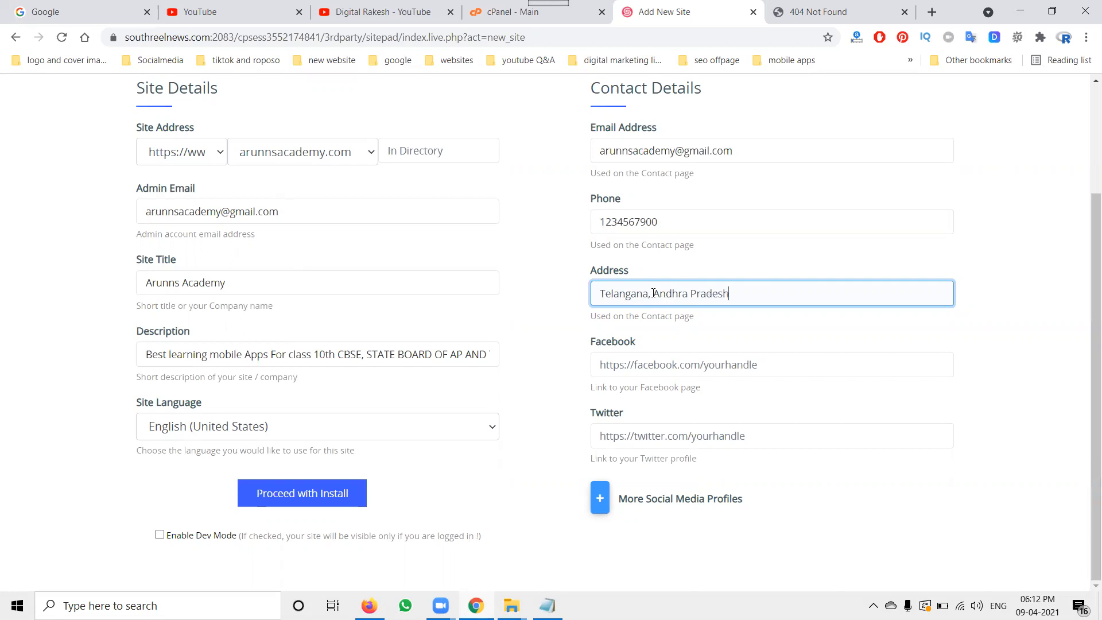
Step: Try to proceed with the install using the theme's demo images
left_click(308, 496)
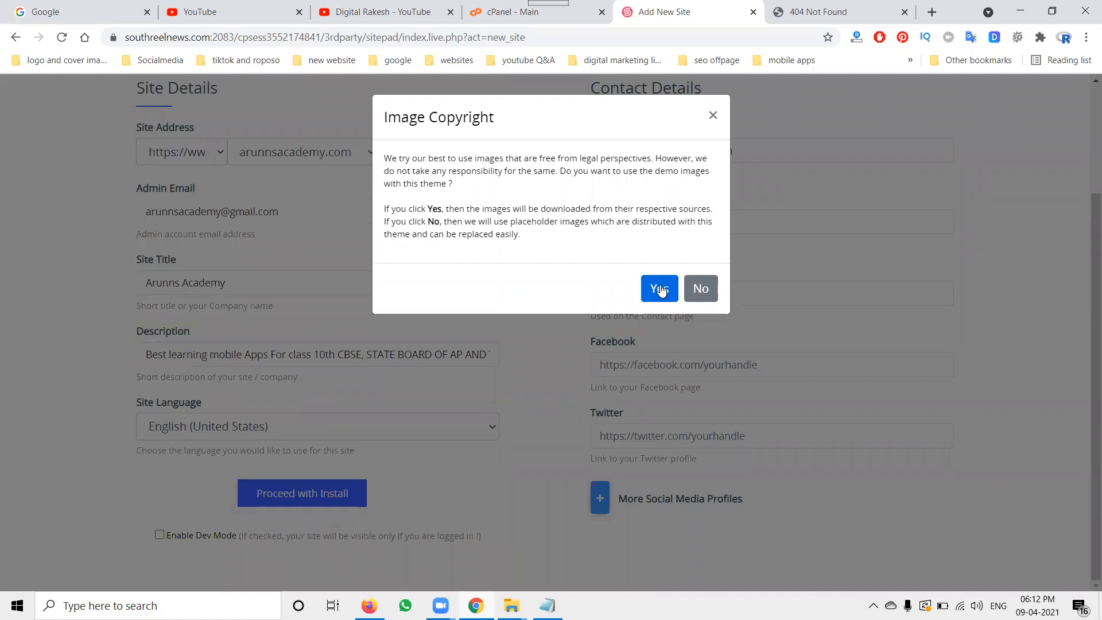
left_click(660, 289)
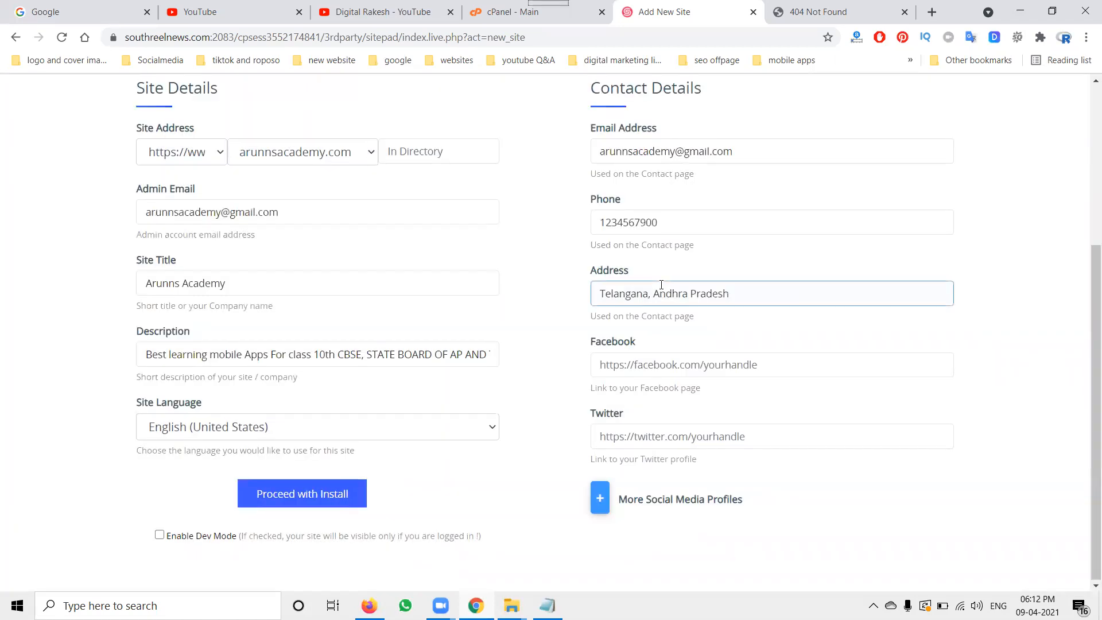
left_click(560, 302)
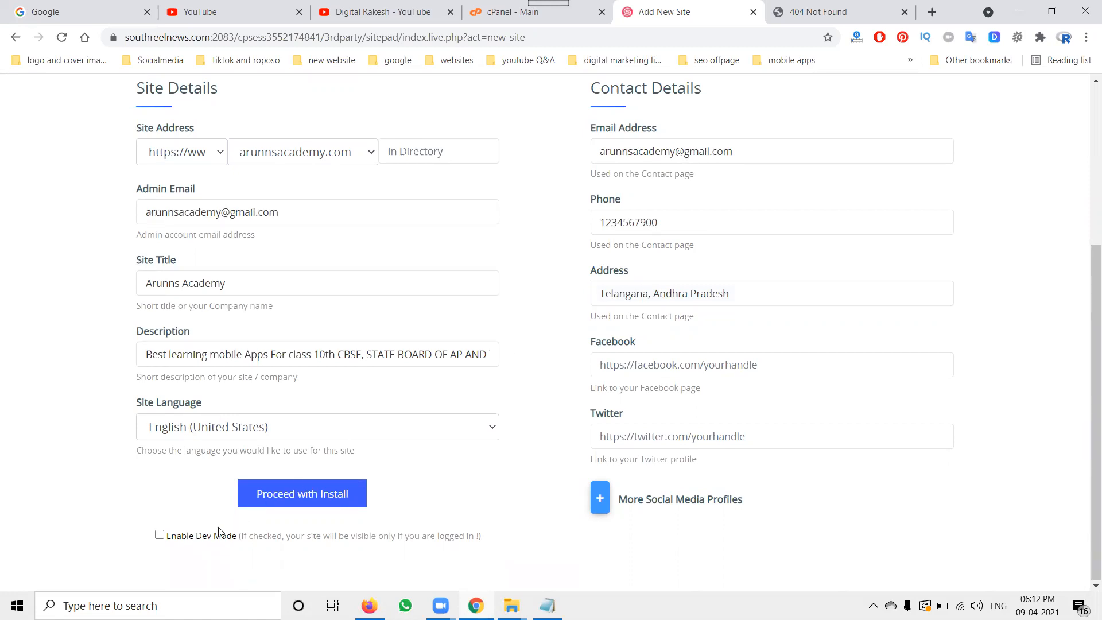
Step: Enable Dev Mode and proceed with the install using placeholder images instead of demo images
left_click(161, 535)
left_click(291, 499)
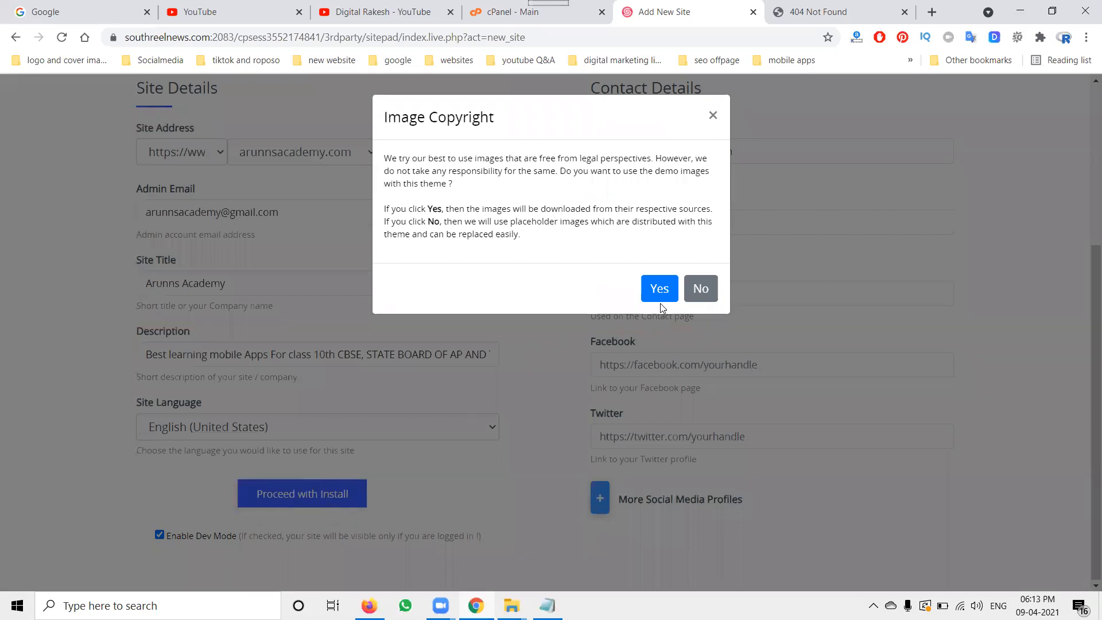
left_click(701, 289)
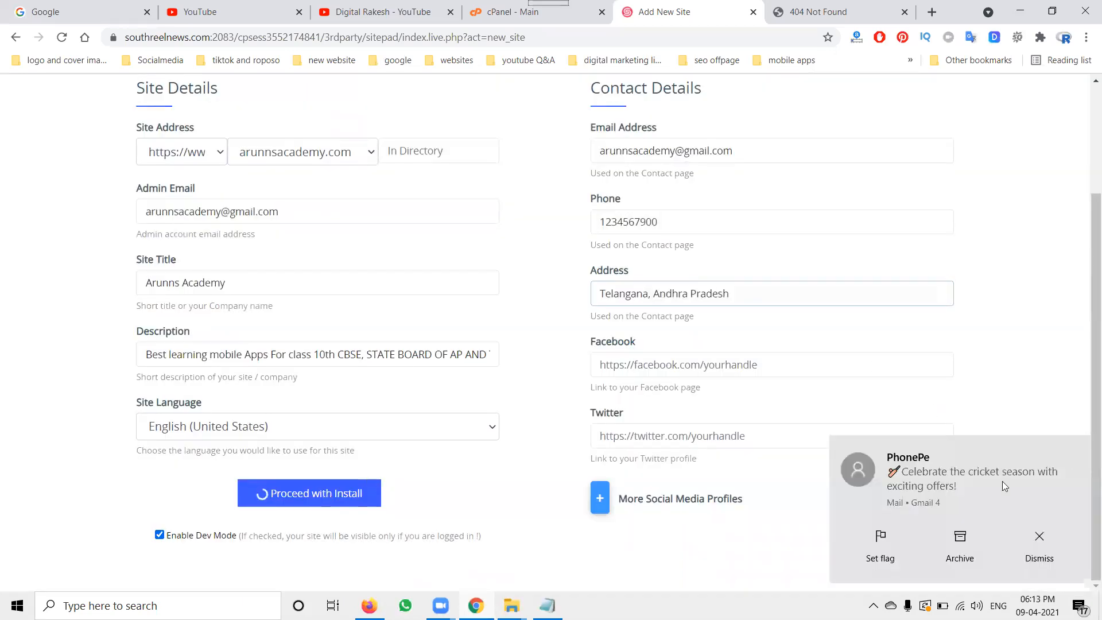
left_click(1039, 543)
left_click(1020, 276)
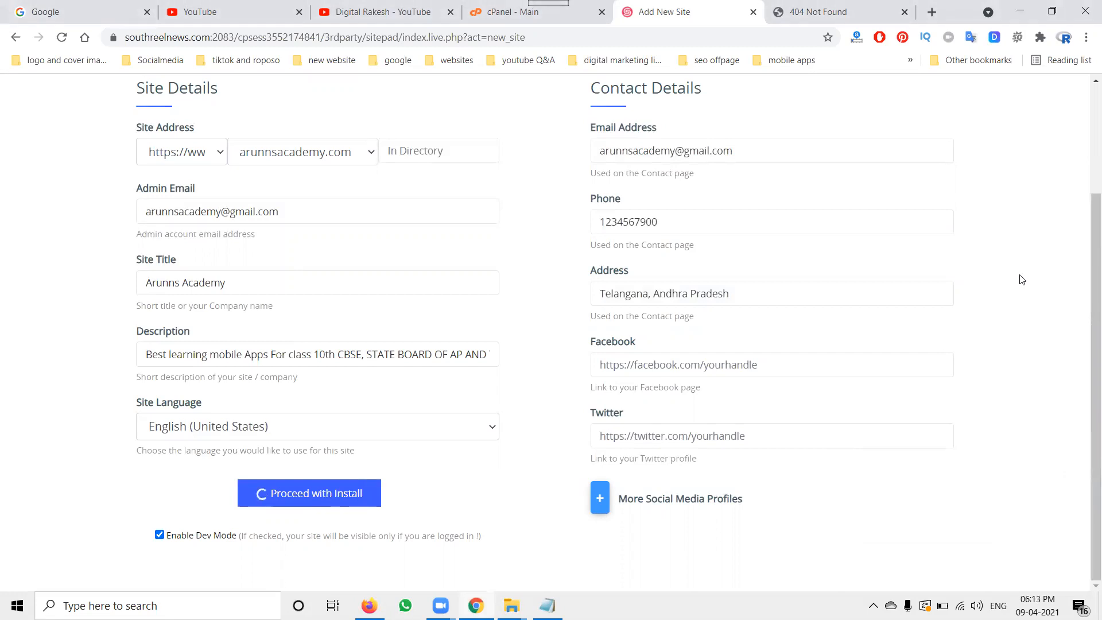
left_click(160, 536)
left_click(160, 536)
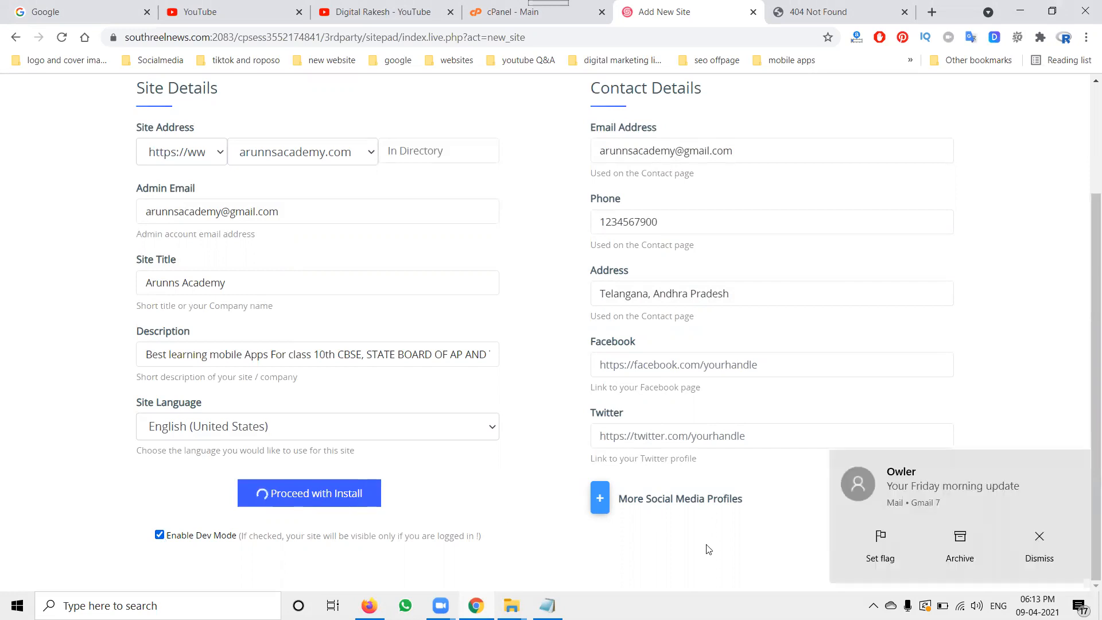
left_click(1037, 543)
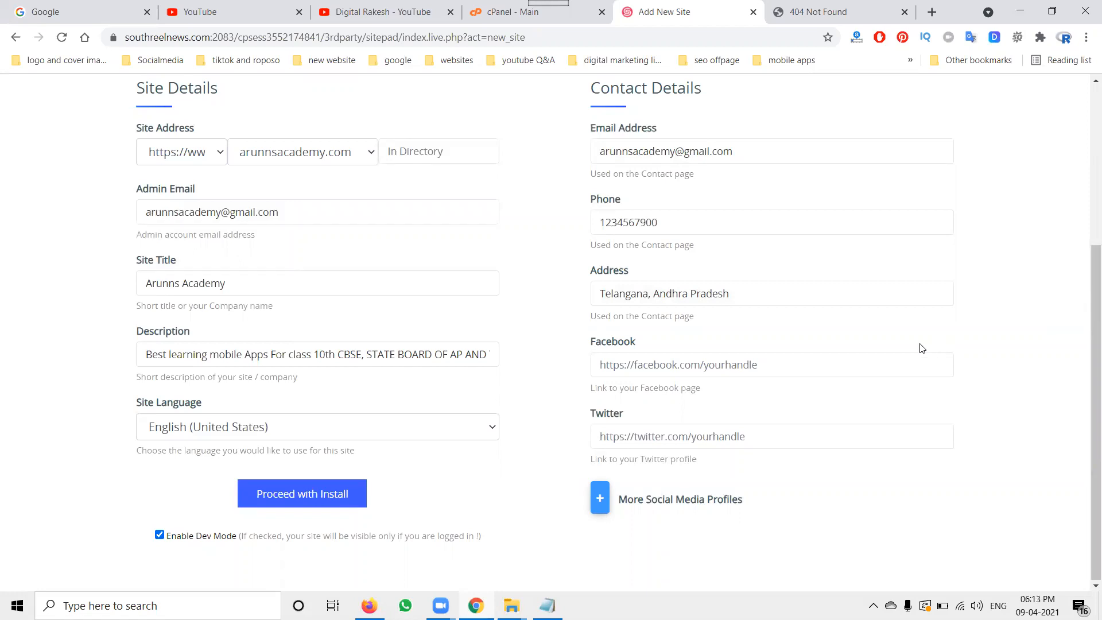
left_click(721, 424)
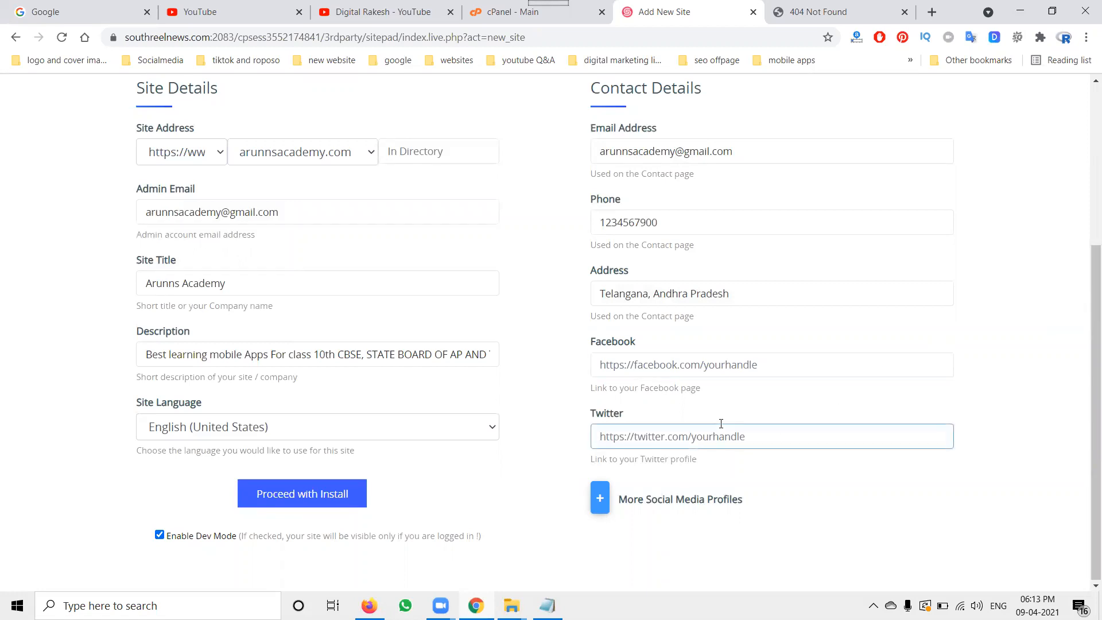
left_click(721, 425)
left_click(722, 506)
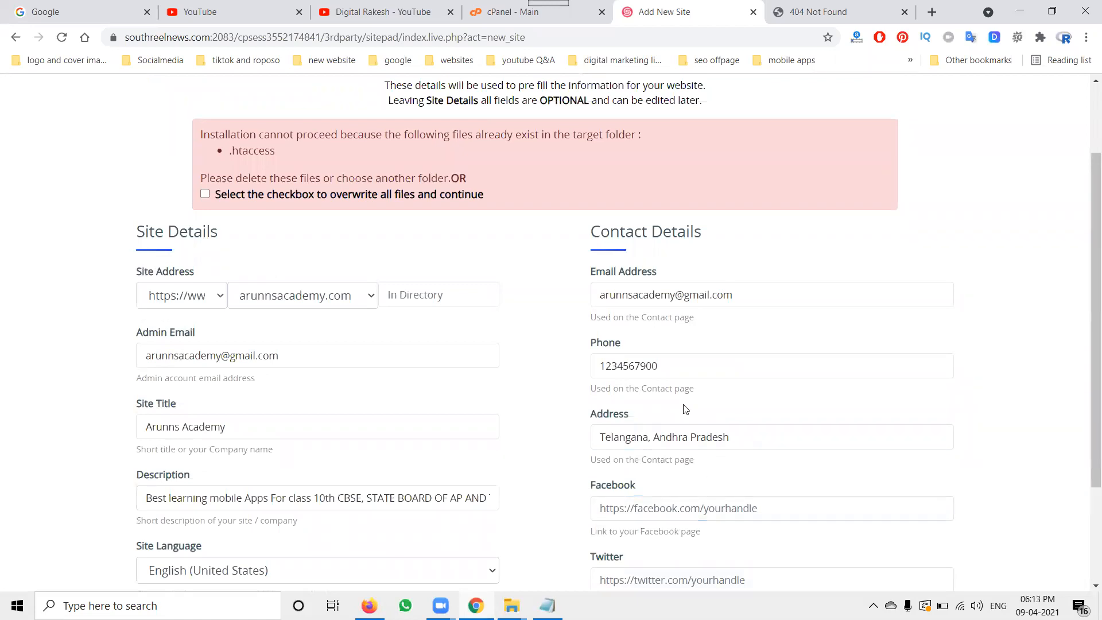
Step: Allow the install to overwrite all existing files in the target folder
left_click(204, 195)
scroll(2, 250, "down", 3)
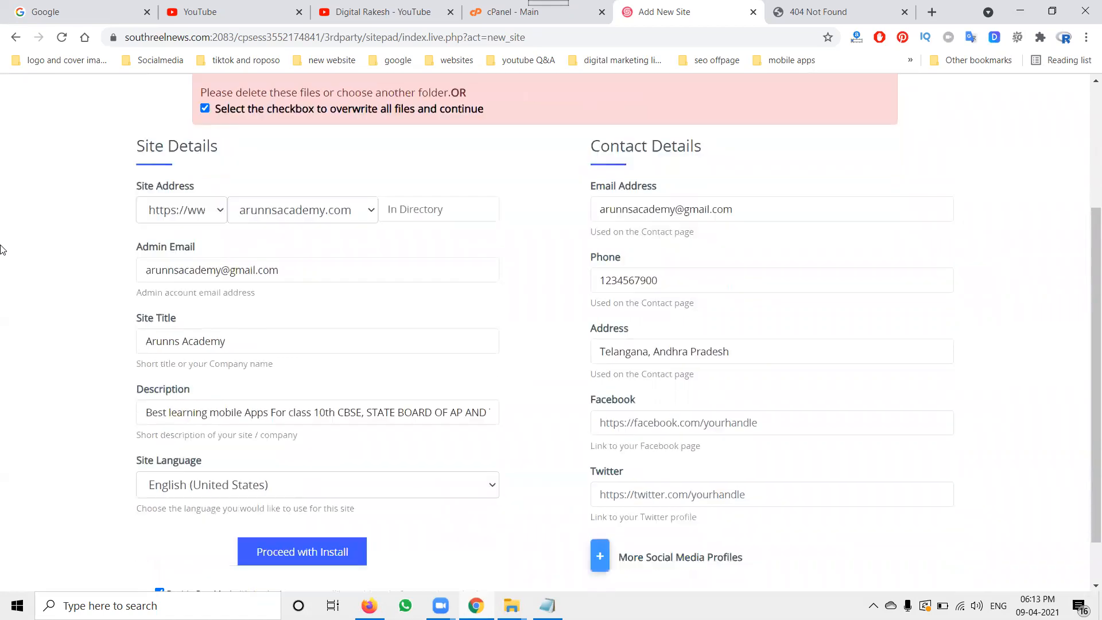
Step: Proceed with the install, choosing to use the theme's demo images
left_click(286, 495)
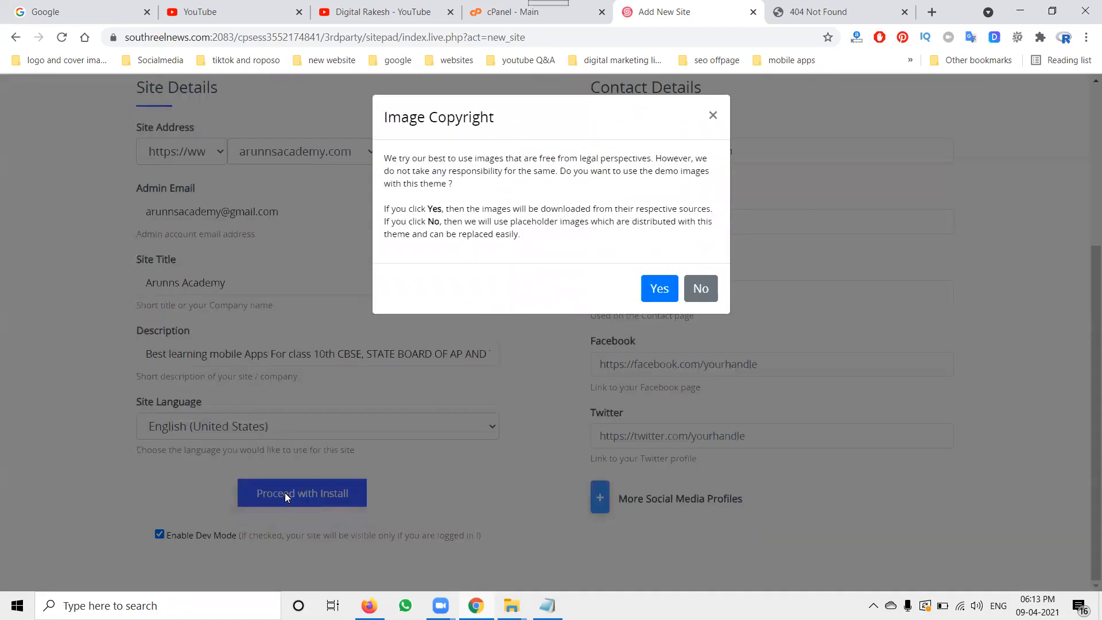
left_click(669, 289)
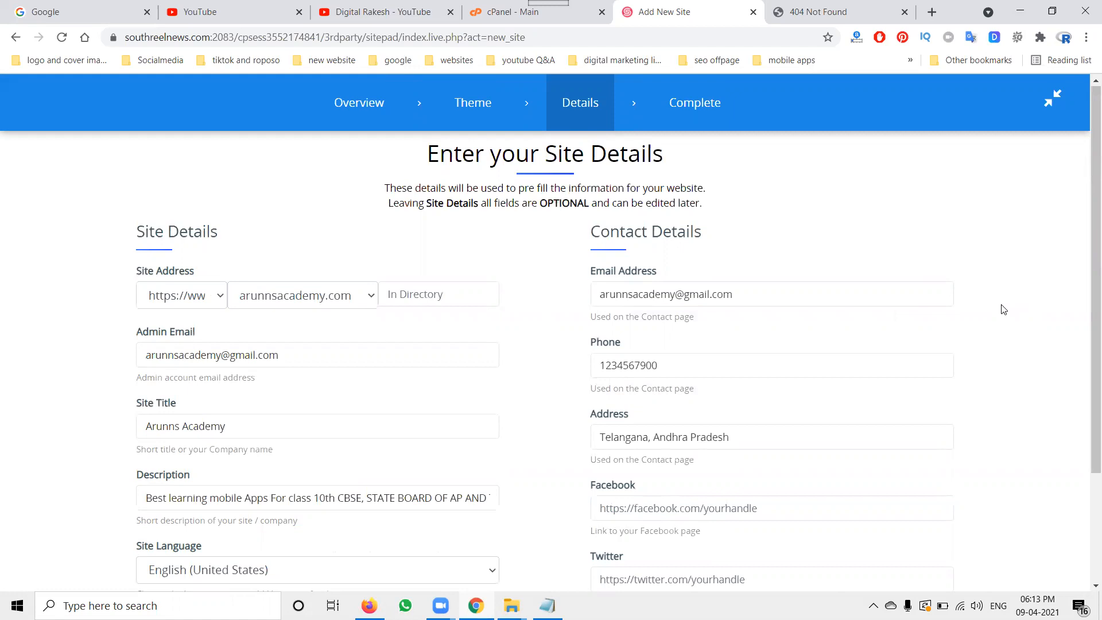
scroll(1003, 310, "down", 3)
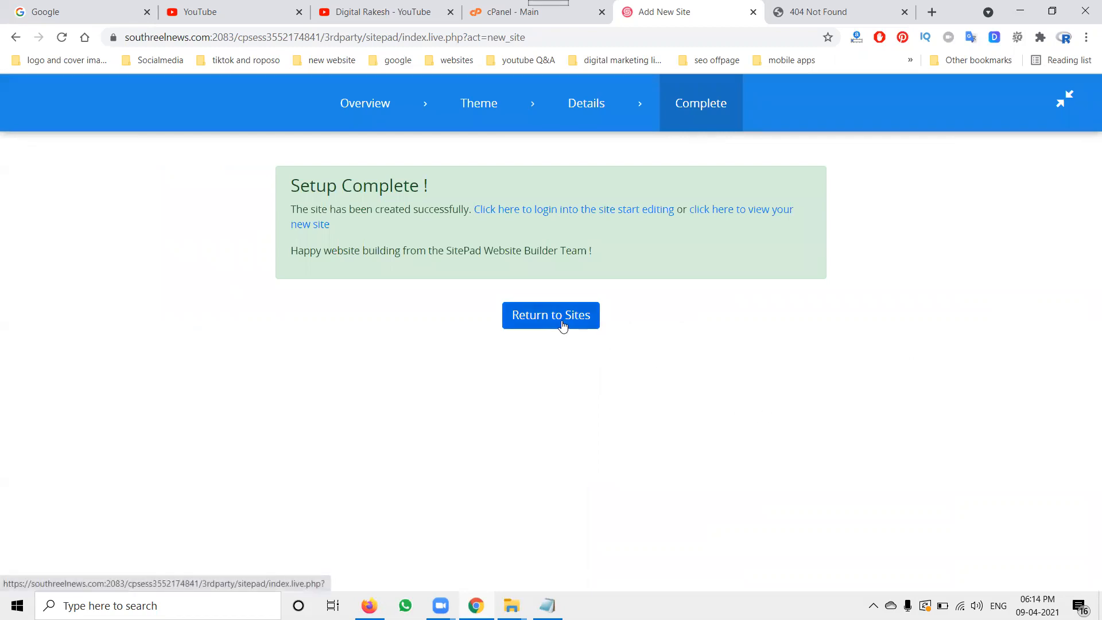
Step: View the new site at arunnsacademy.com in separate browser tabs
left_click(823, 7)
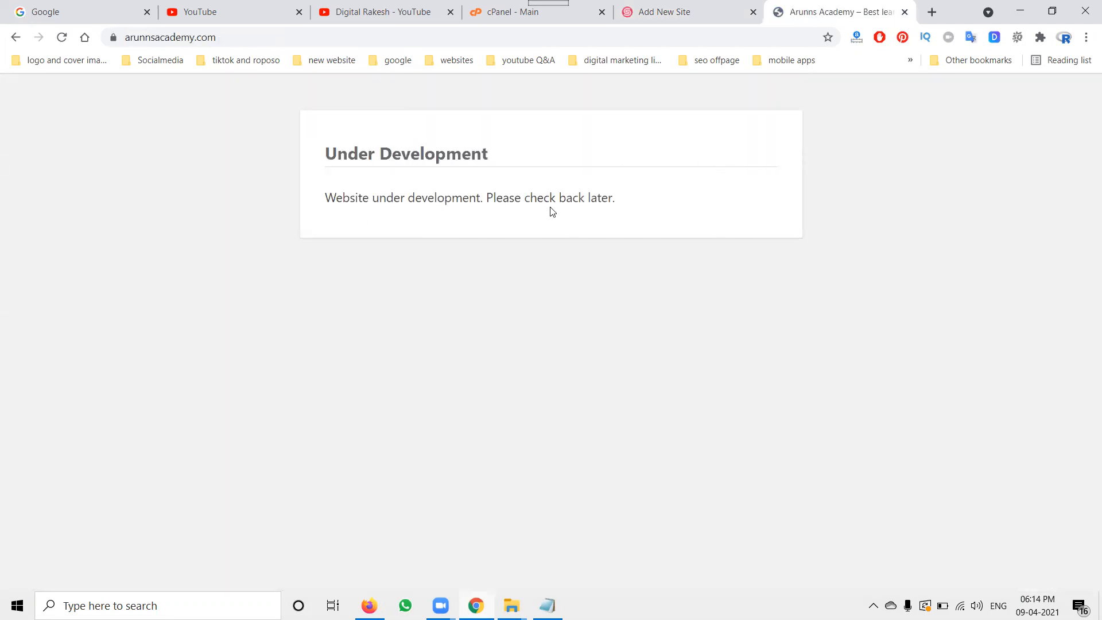
left_click(679, 13)
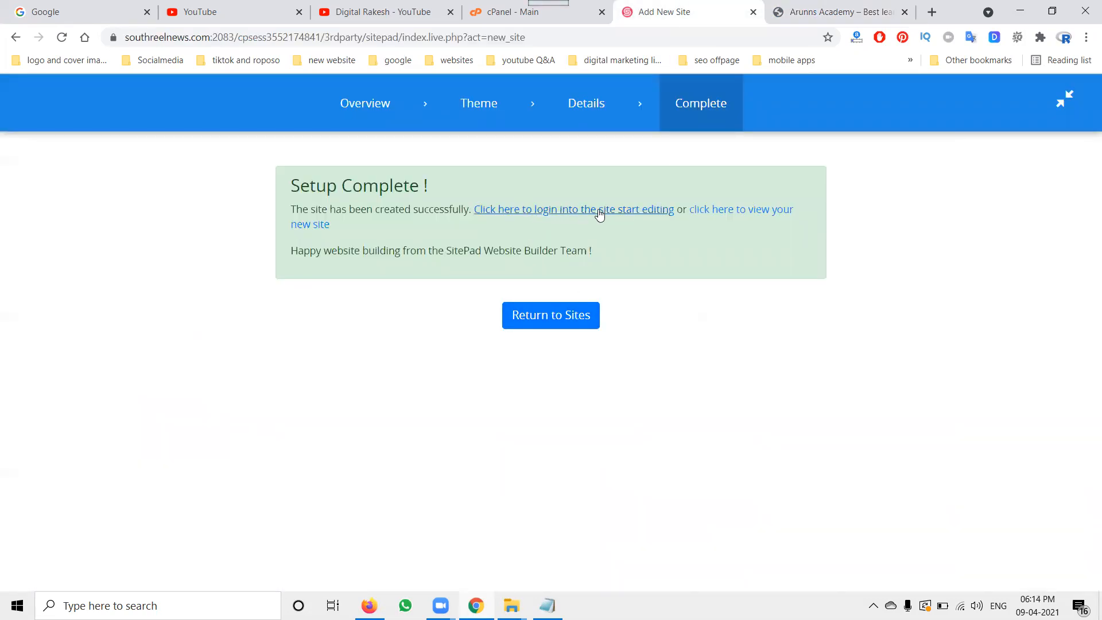
right_click(744, 212)
left_click(772, 218)
left_click(720, 4)
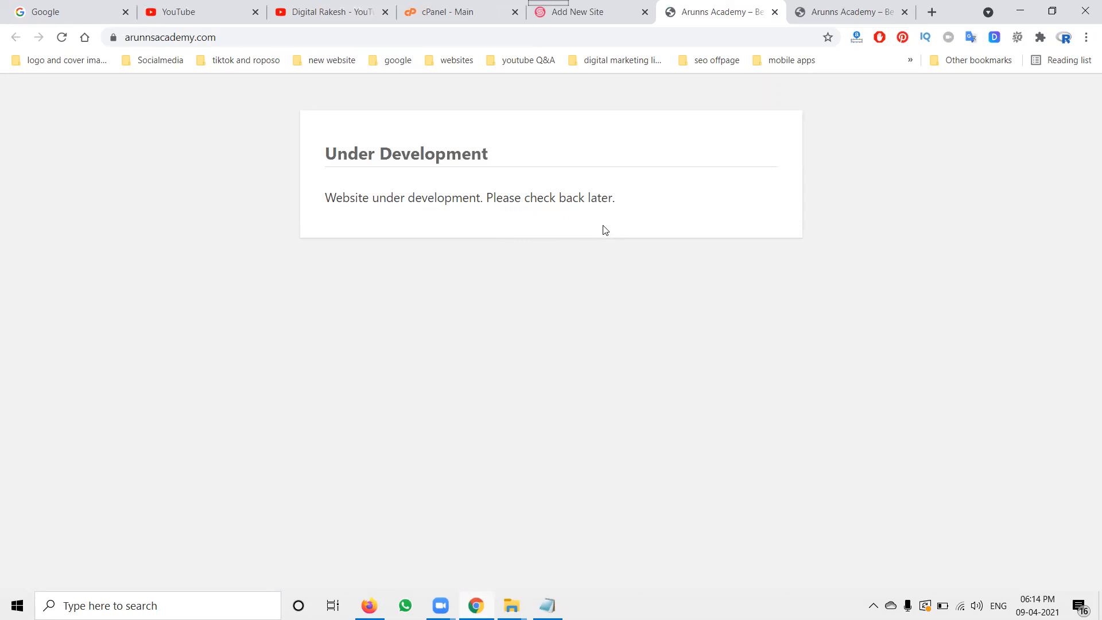
left_click(905, 12)
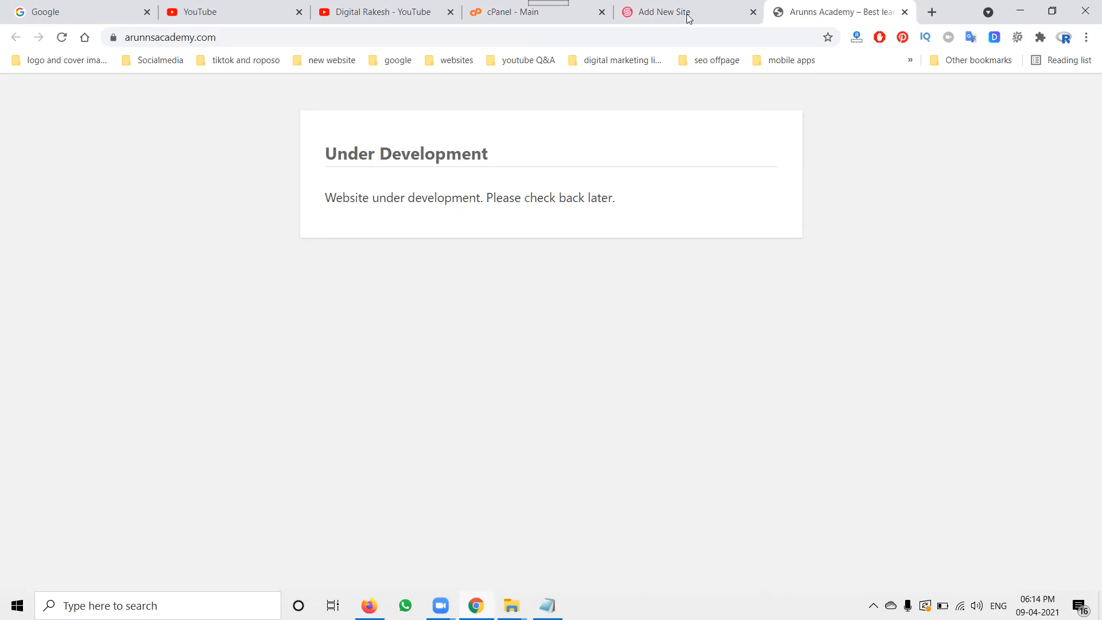
key("ctrl+shift+Tab")
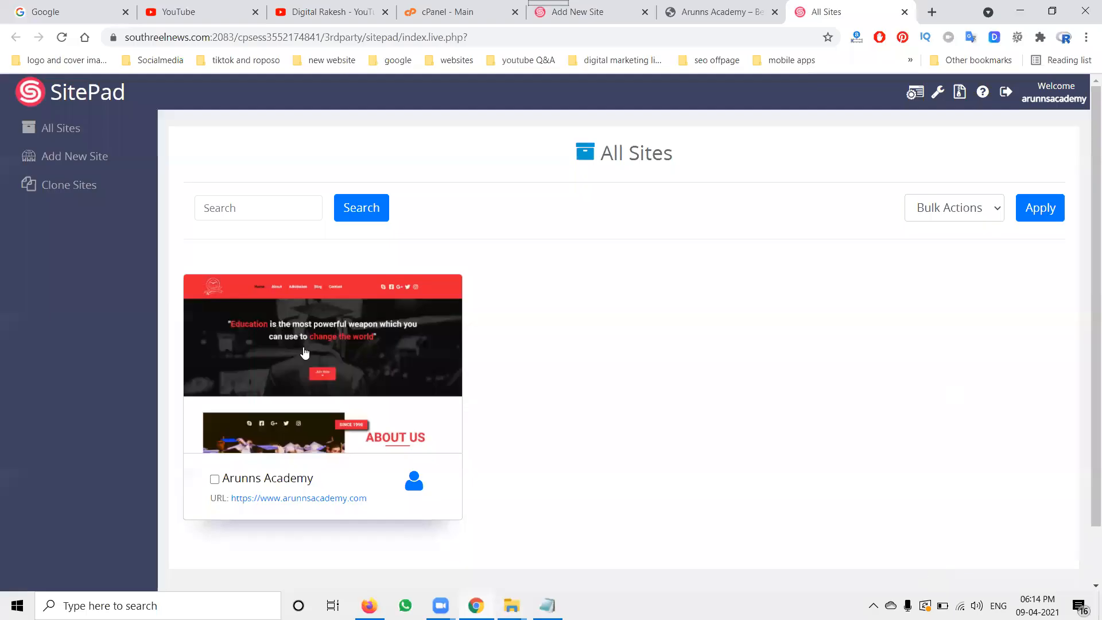
Step: Open the Arunns Academy site's edit settings and save them, returning to All Sites
left_click(304, 350)
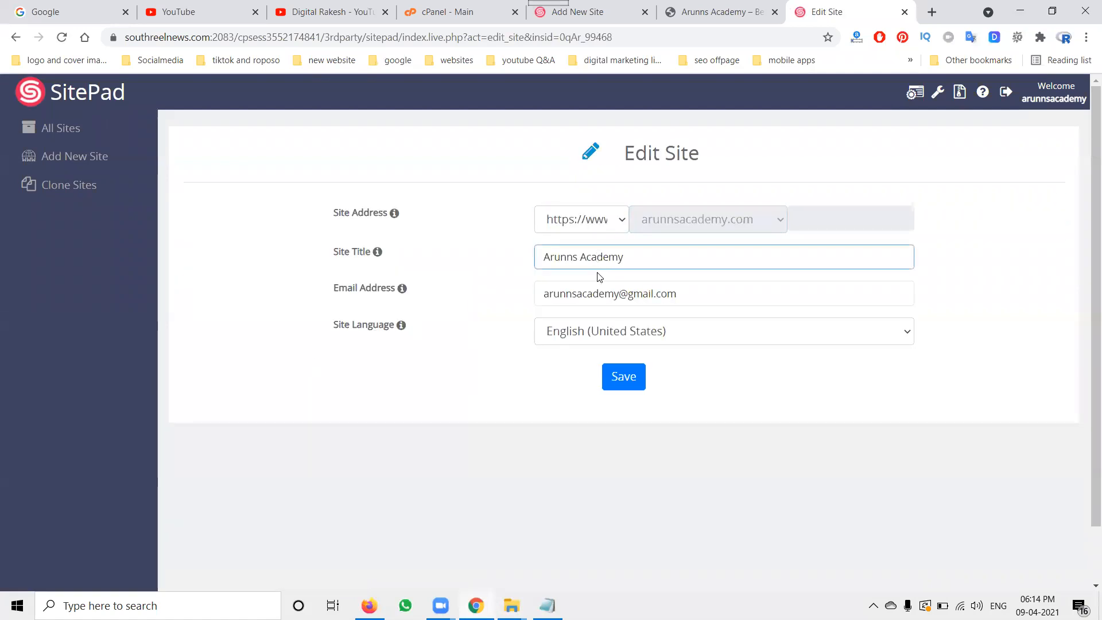
left_click(618, 376)
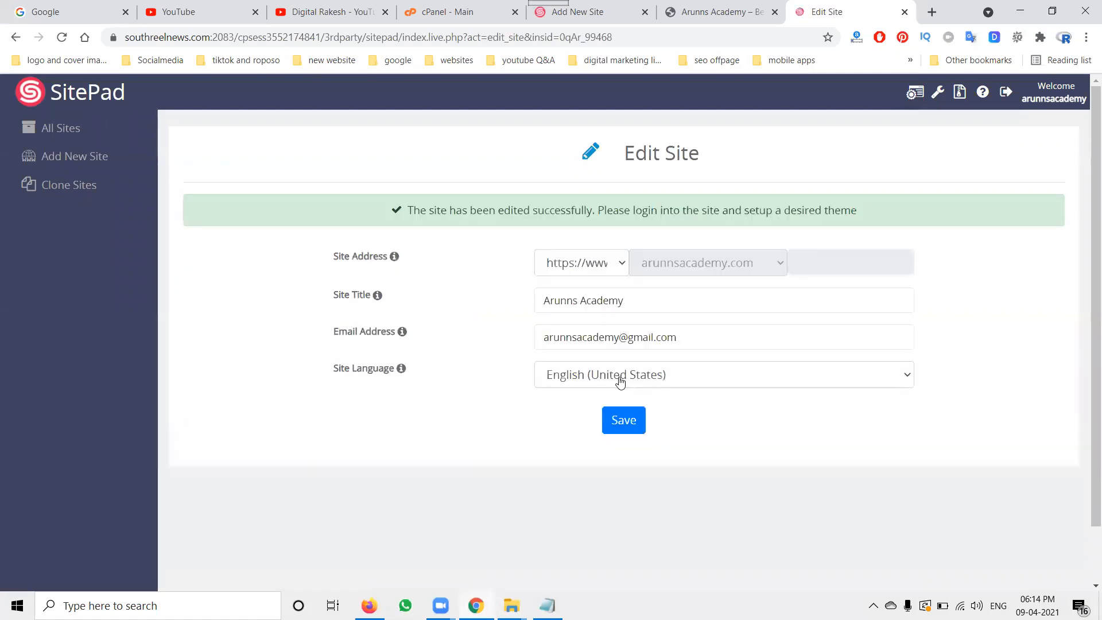
left_click(624, 414)
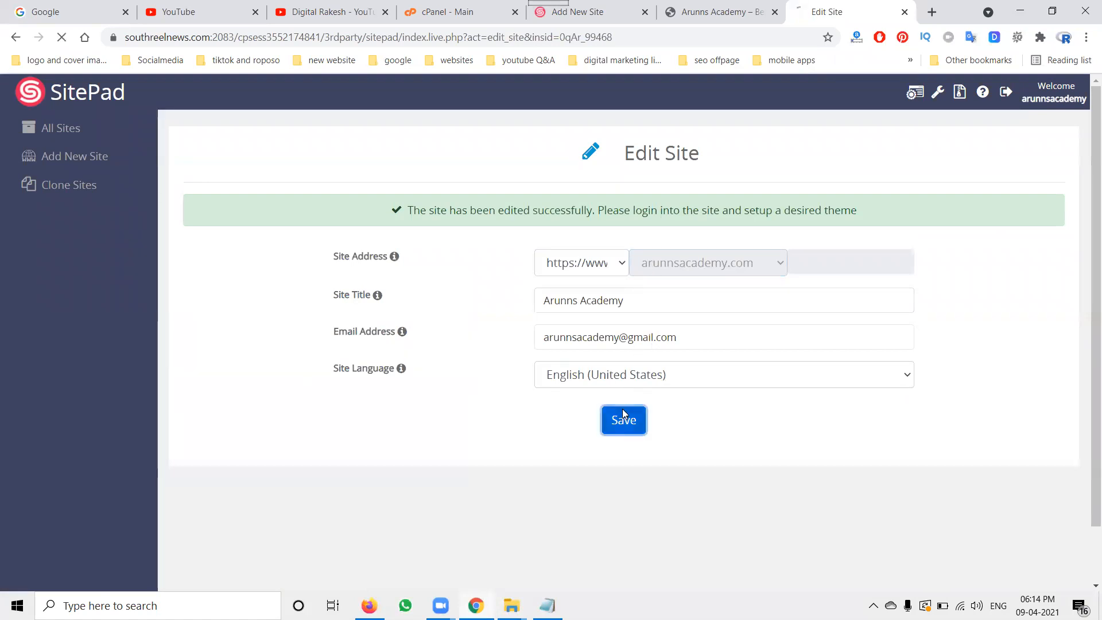
left_click(62, 131)
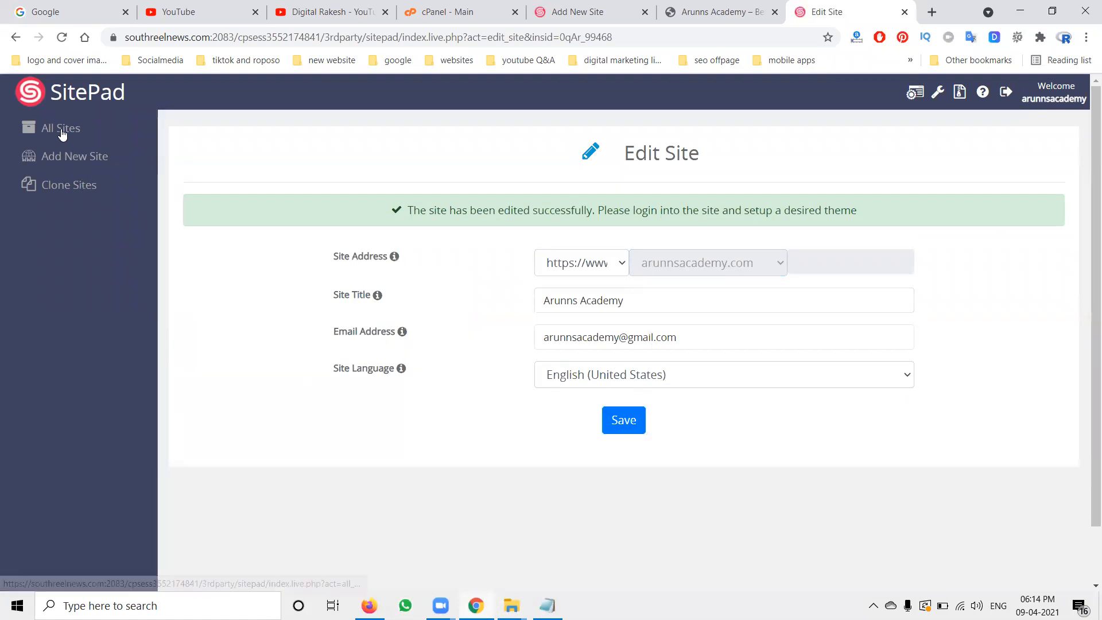
mouse_move(285, 362)
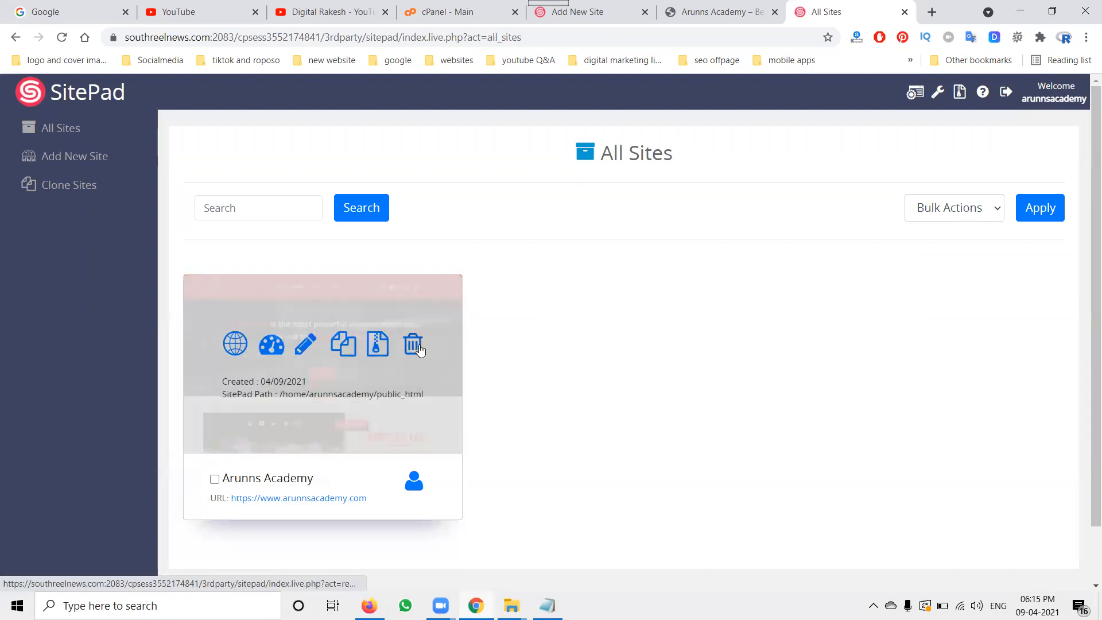
Step: Open the site in the SitePad editor in a new tab and view the live homepage
left_click(705, 13)
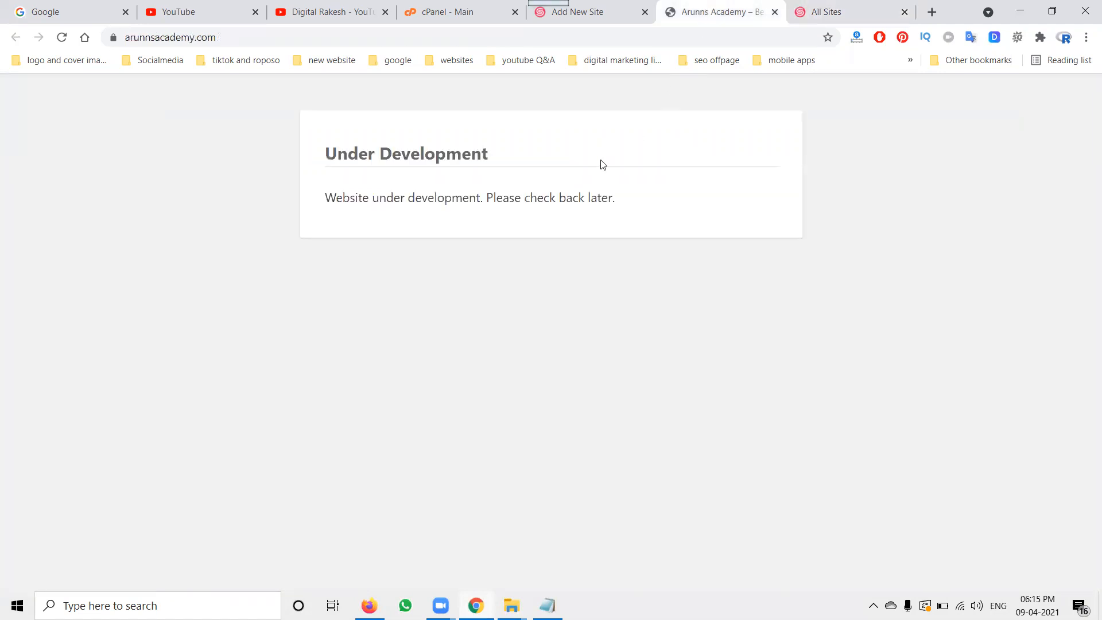
left_click(590, 13)
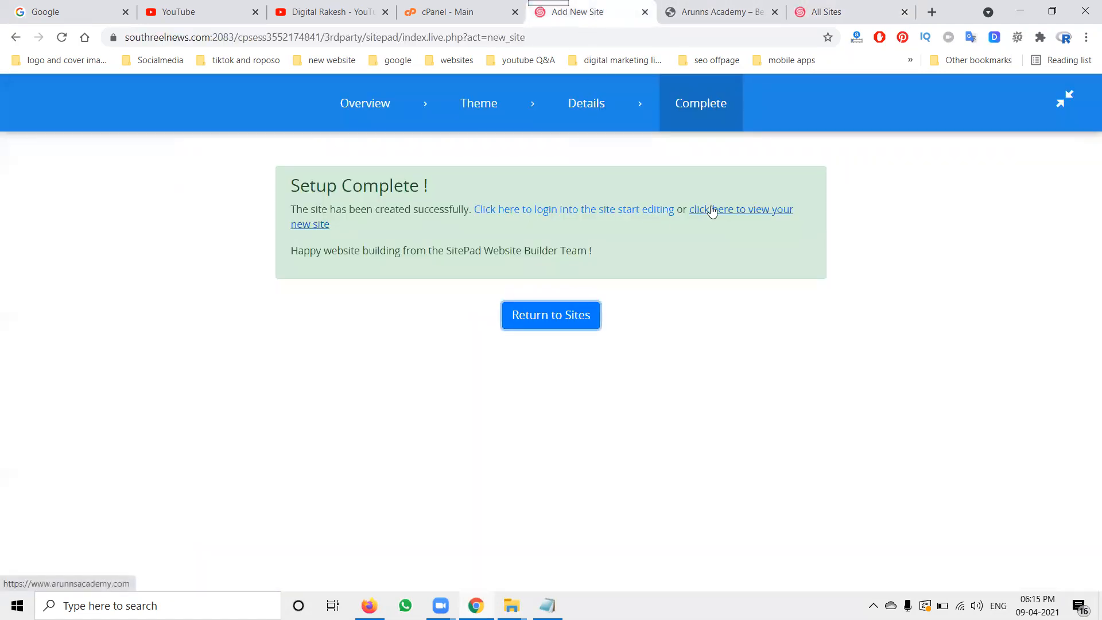
right_click(634, 212)
left_click(652, 218)
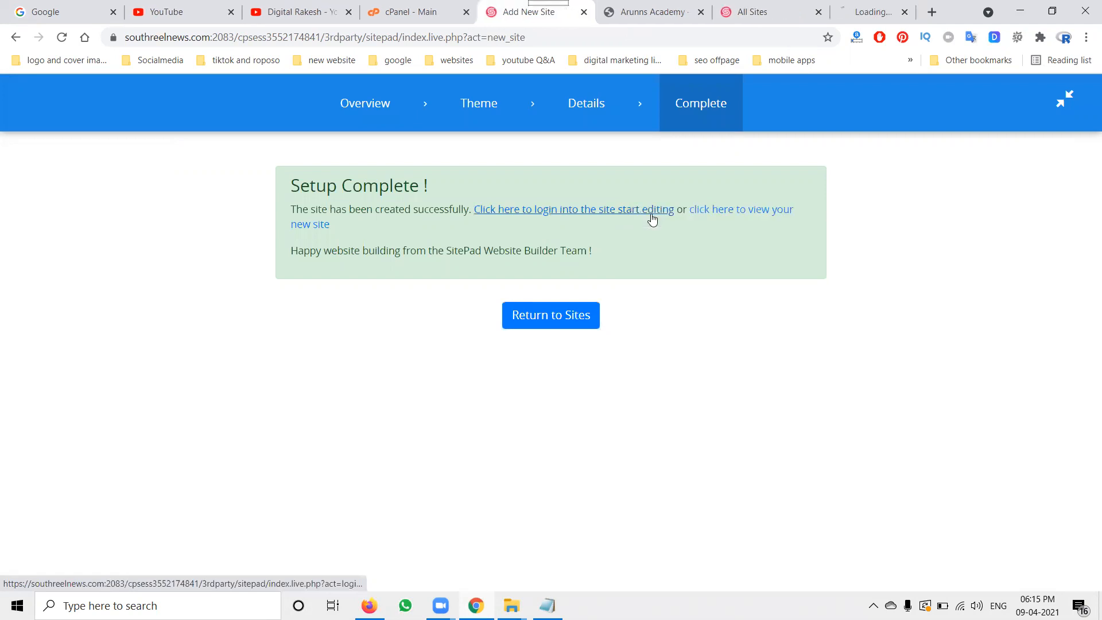
left_click(852, 8)
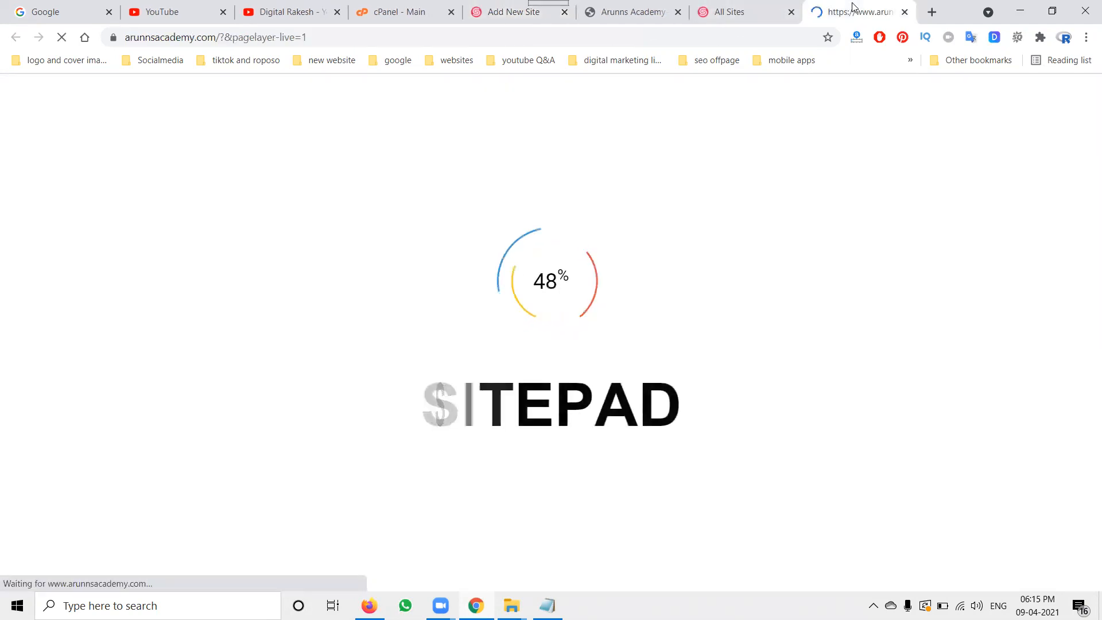
left_click_drag(852, 8, 653, 20)
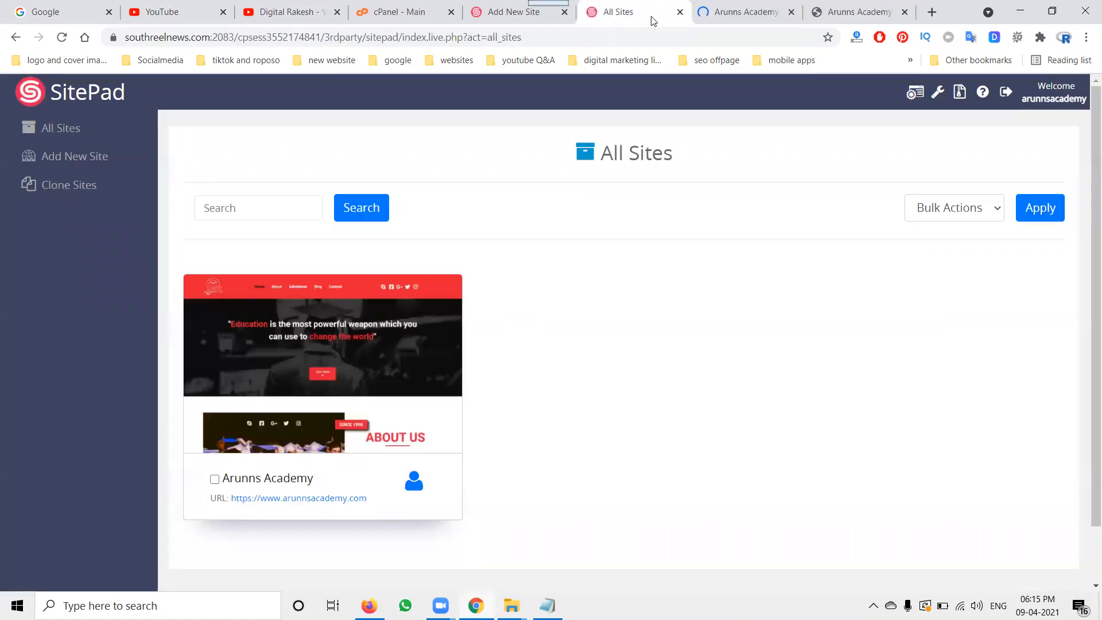
left_click(740, 13)
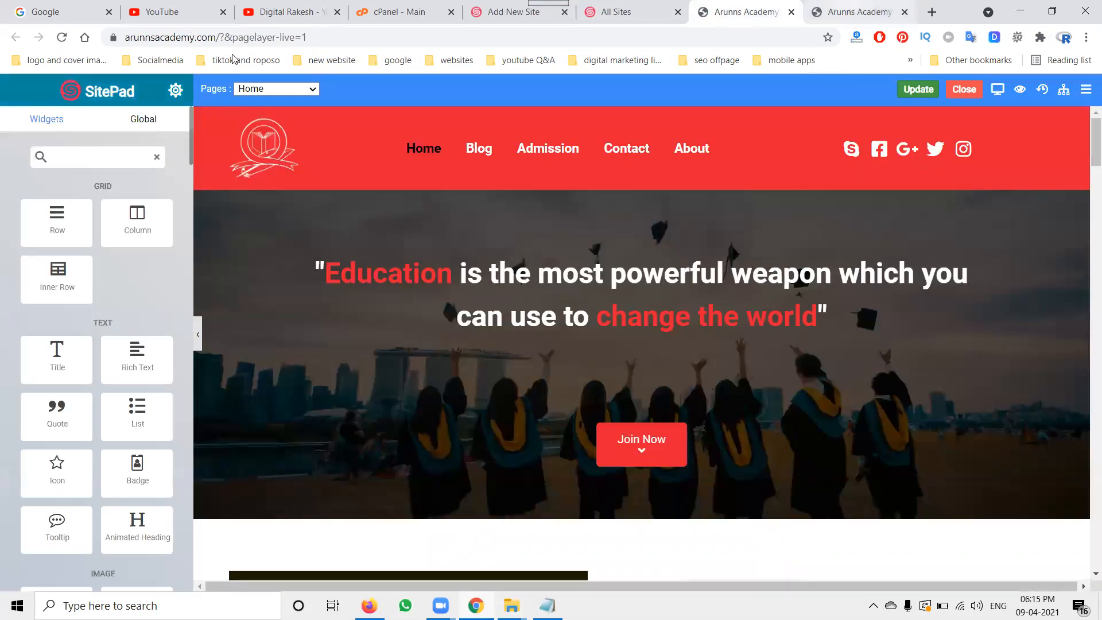
left_click(66, 39)
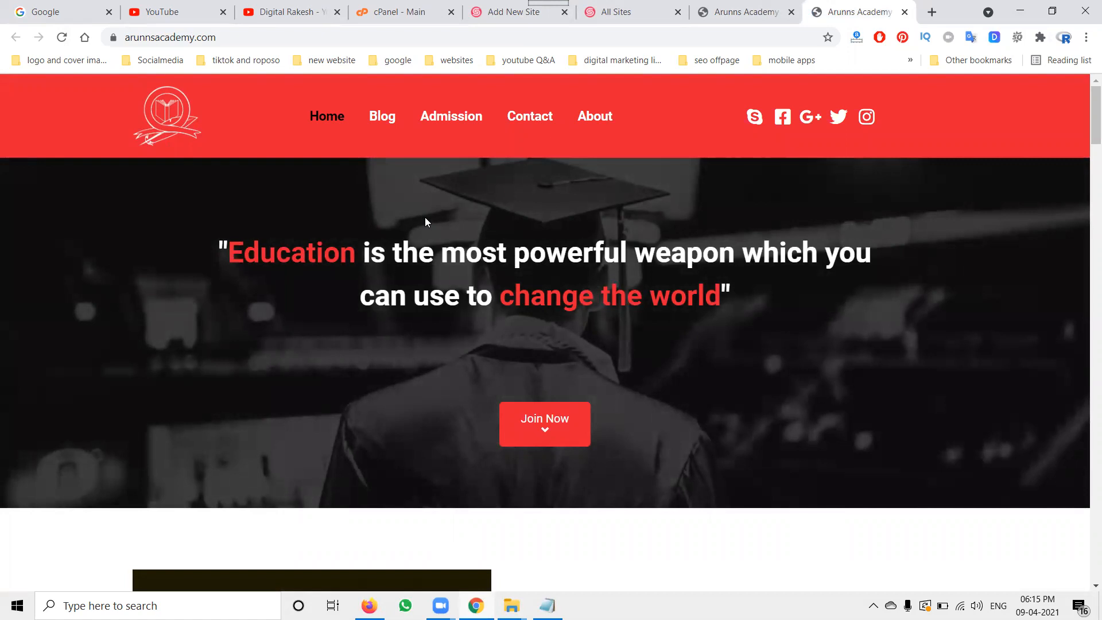
Step: Open File Manager and browse the sitepad-data uploads folder inside public_html
left_click(390, 8)
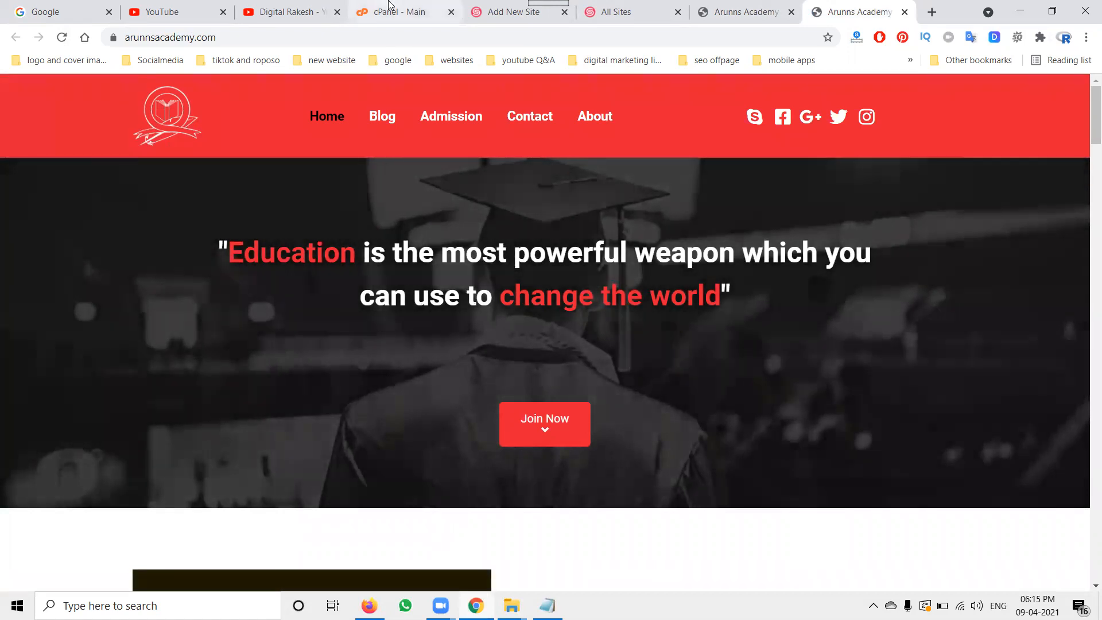
scroll(166, 471, "down", 6)
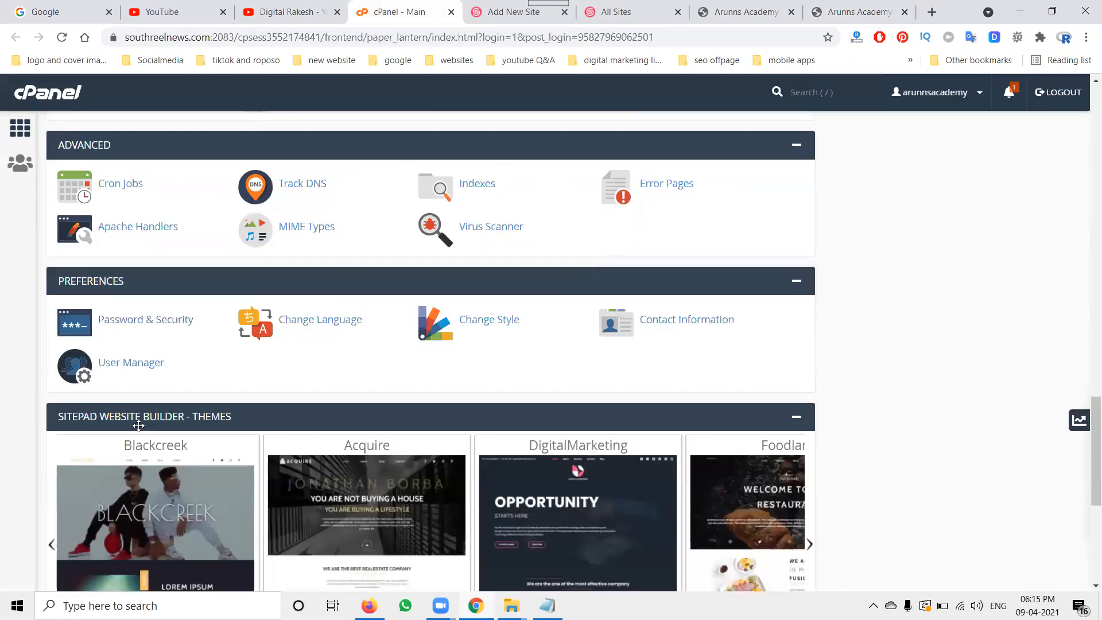
scroll(139, 424, "up", 12)
scroll(138, 424, "up", 7)
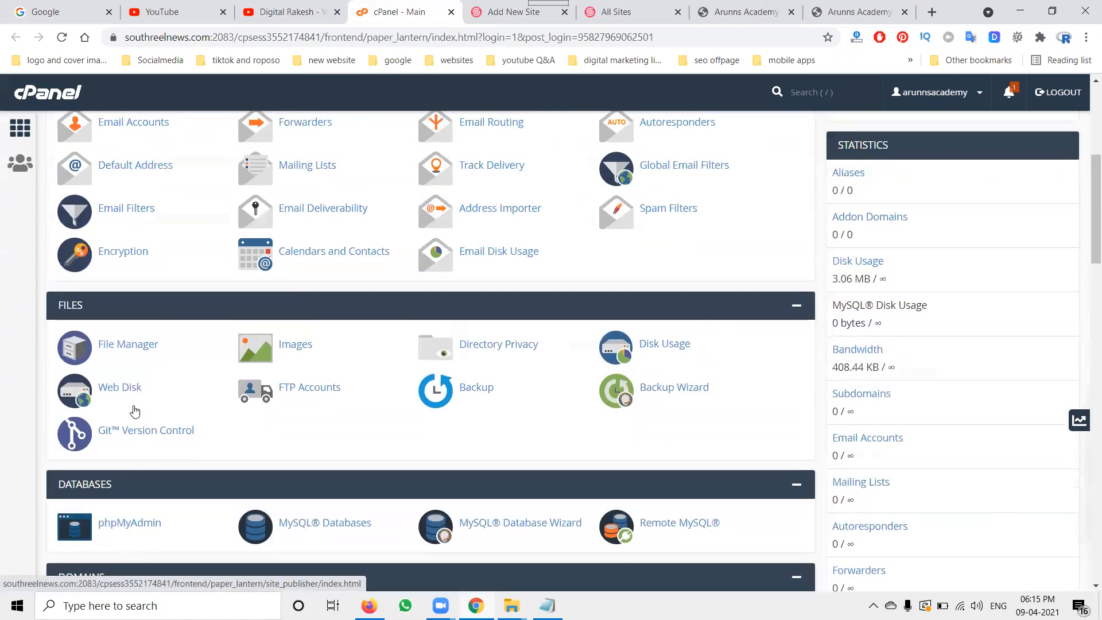
left_click(130, 347)
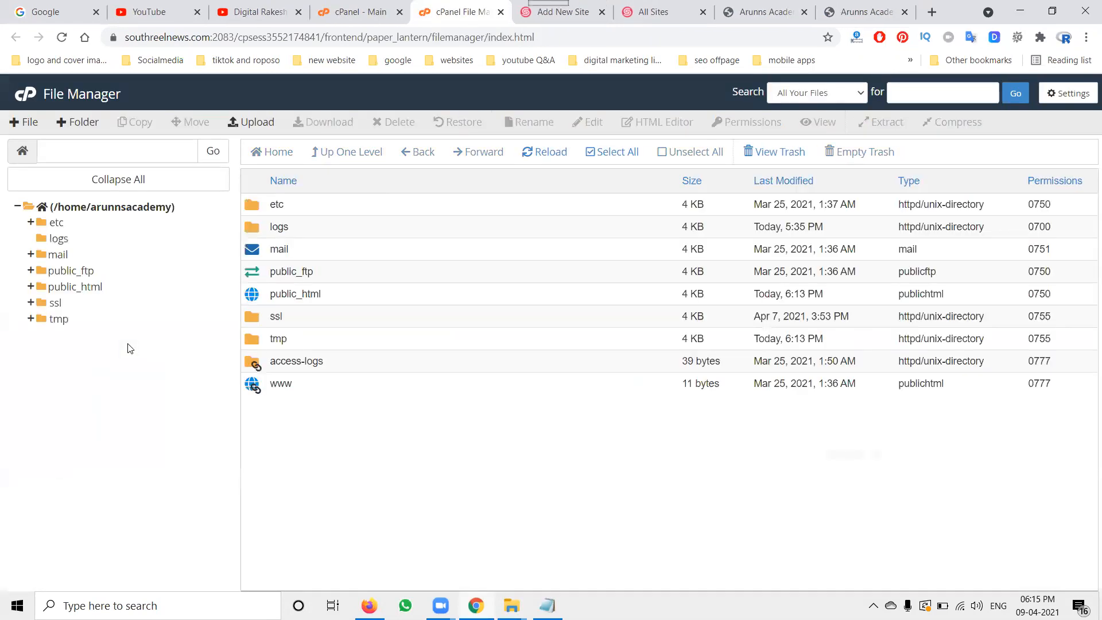
double_click(369, 296)
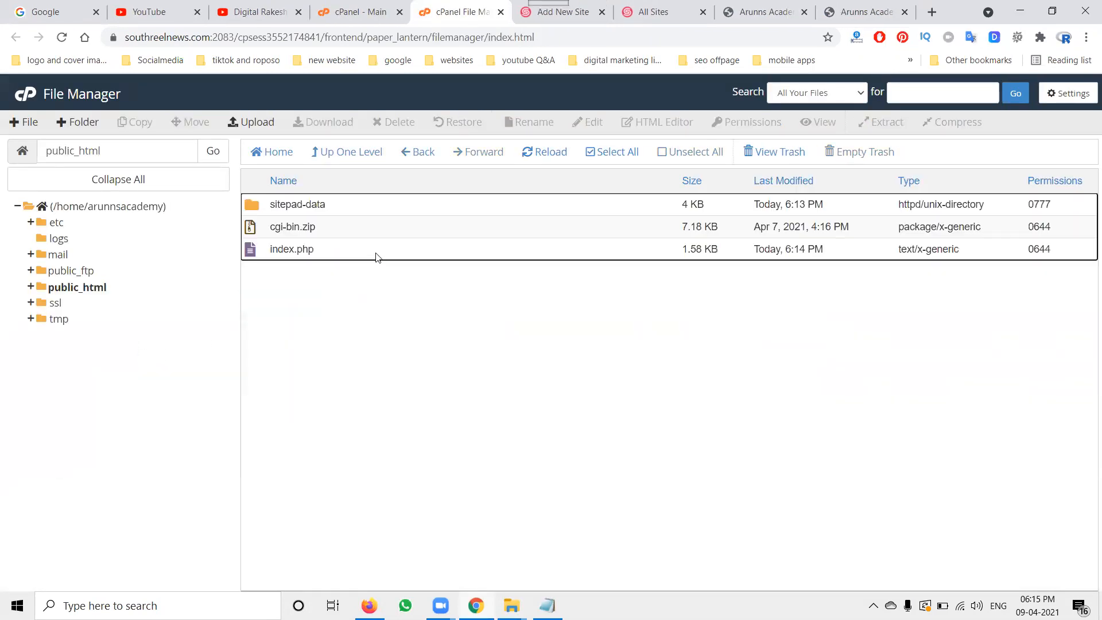
double_click(342, 207)
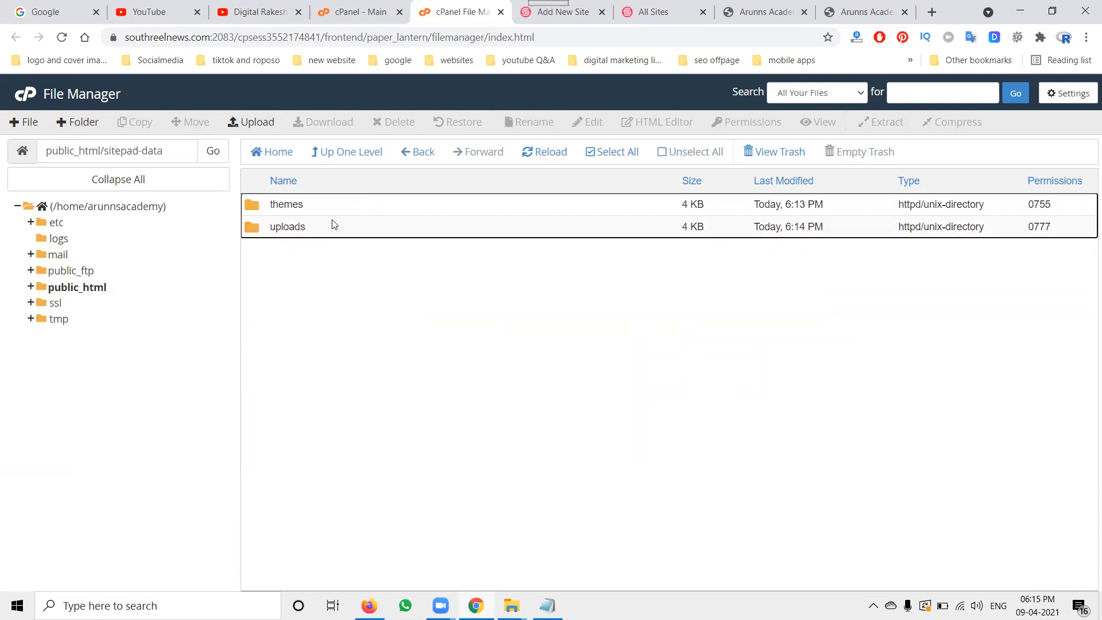
double_click(330, 228)
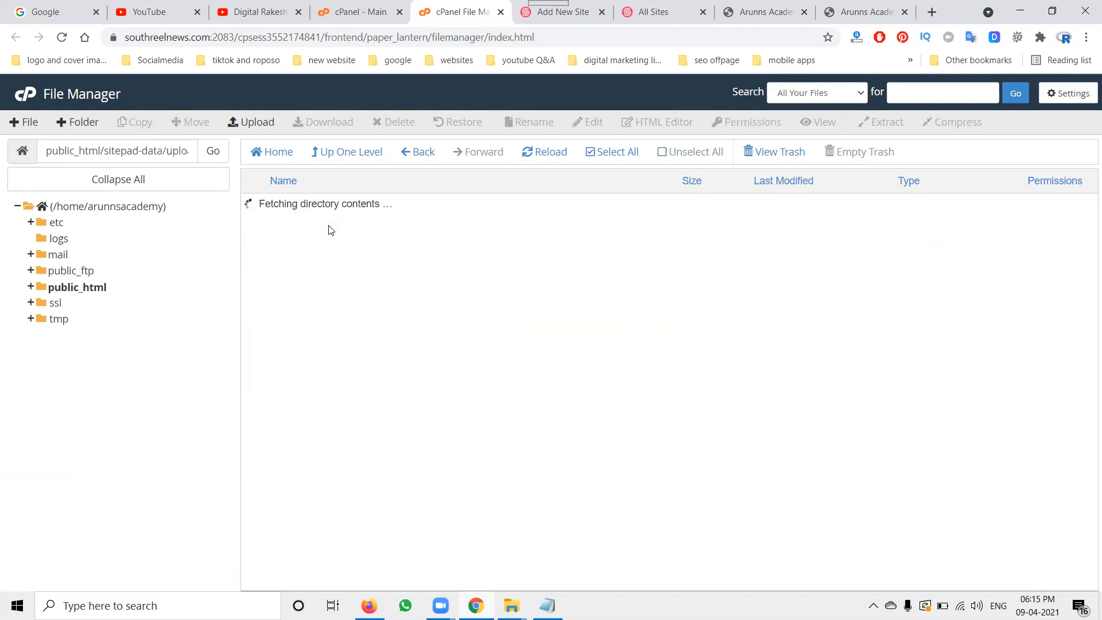
double_click(353, 228)
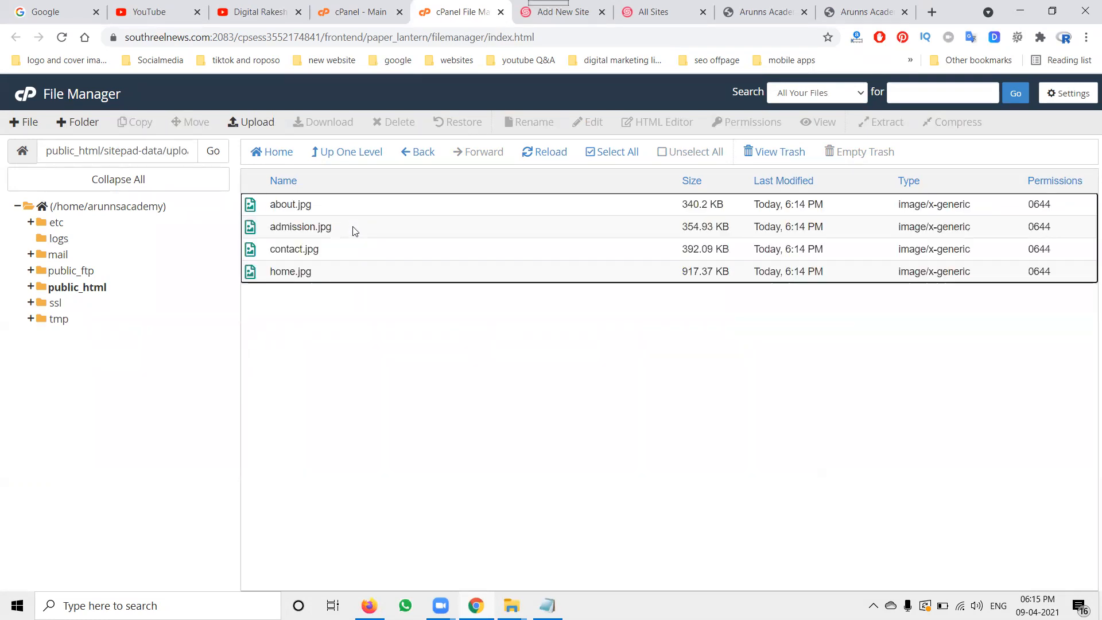
left_click(337, 162)
left_click(336, 163)
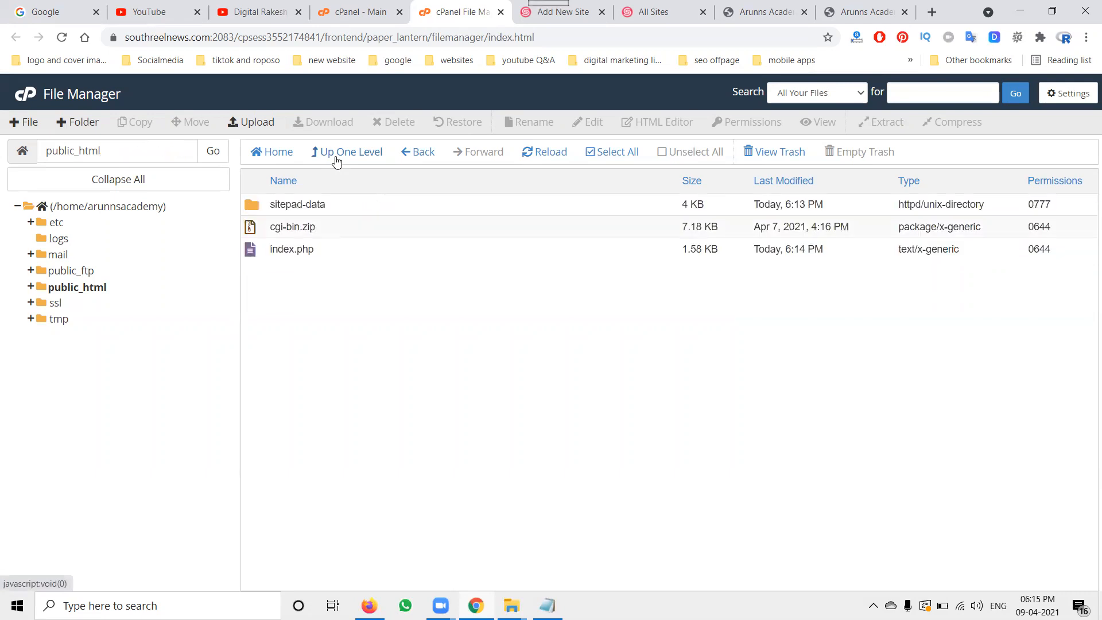
Step: Open public_html's index.php in the code editor and examine its contents
left_click(303, 256)
right_click(302, 255)
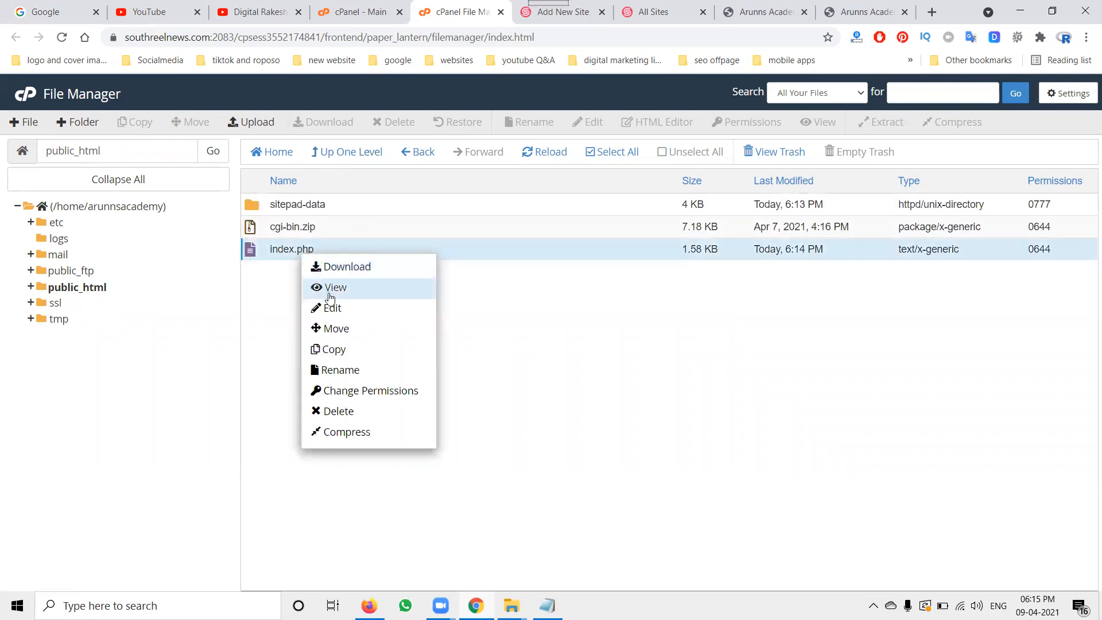
left_click(328, 304)
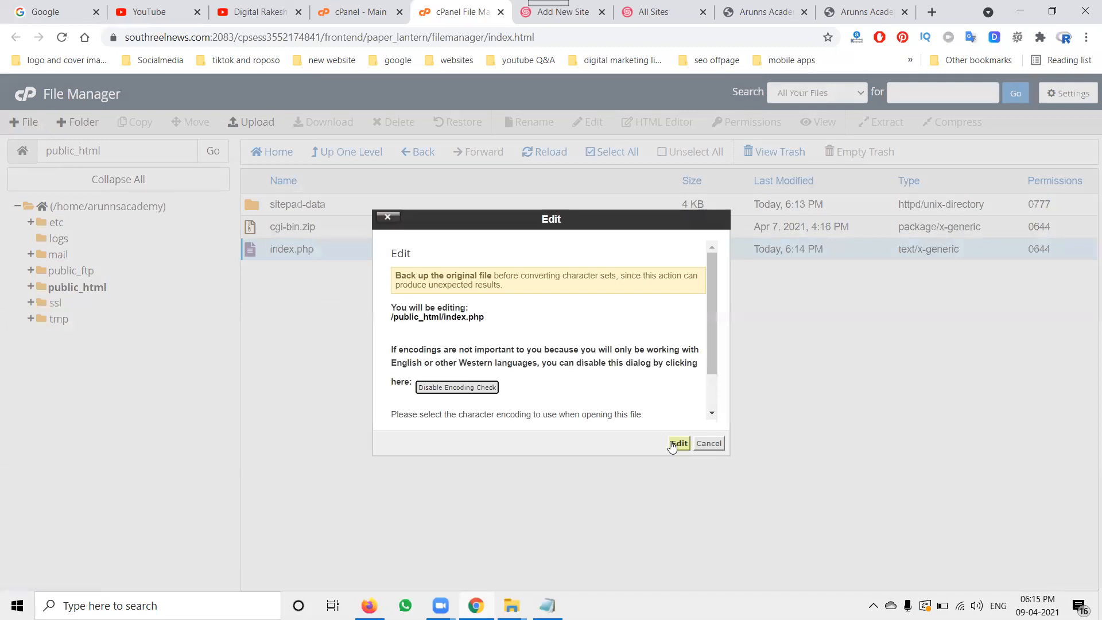
left_click(677, 444)
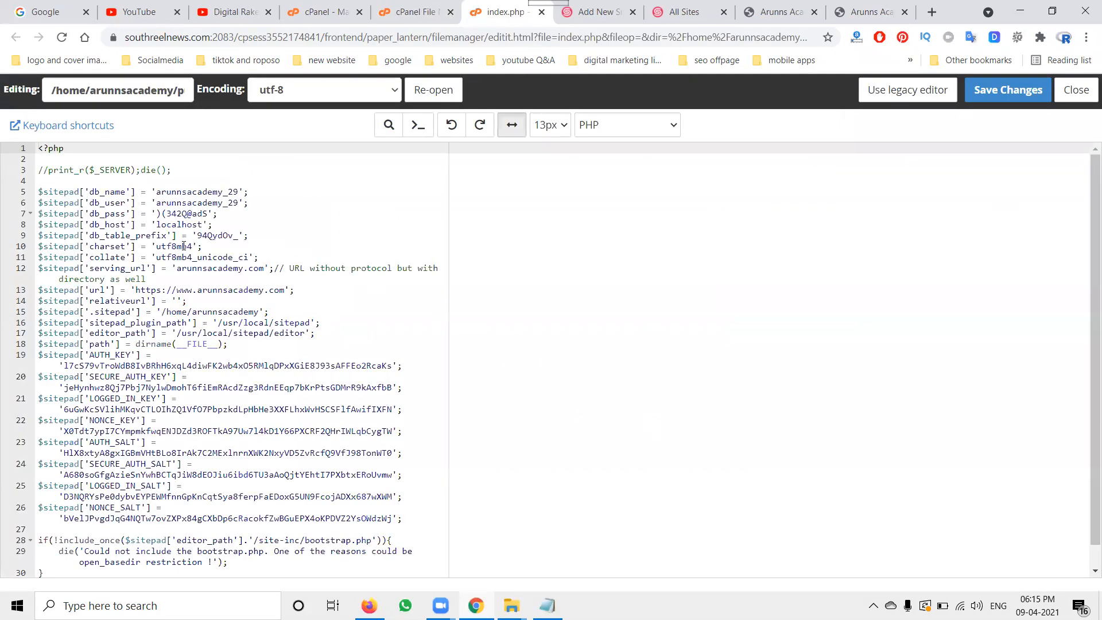
scroll(184, 247, "down", 1)
scroll(206, 322, "up", 1)
left_click(541, 11)
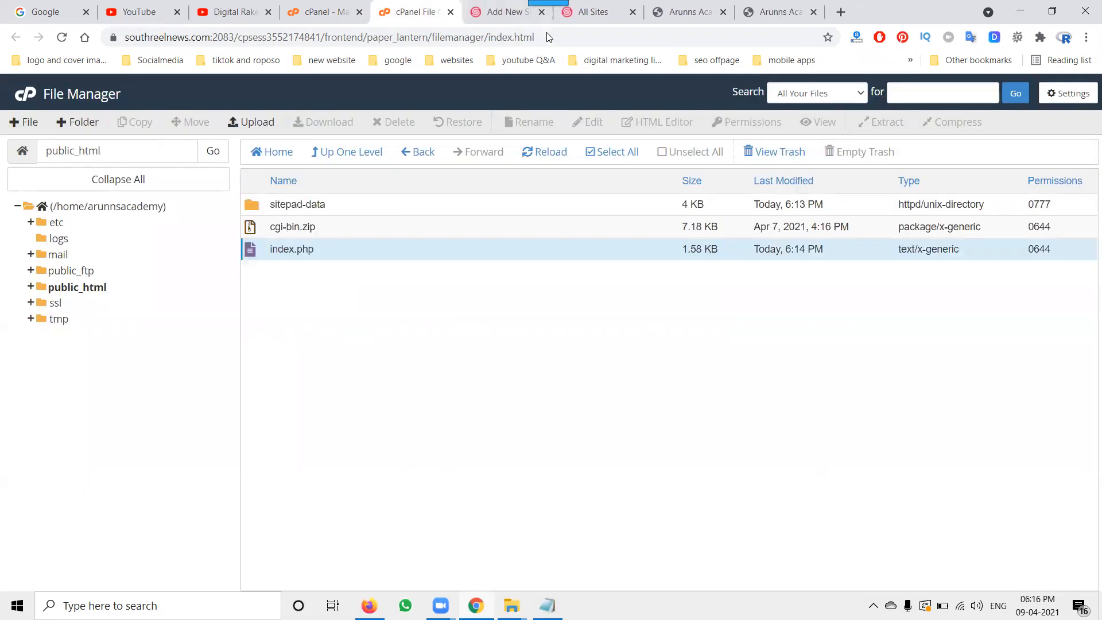
left_click(673, 6)
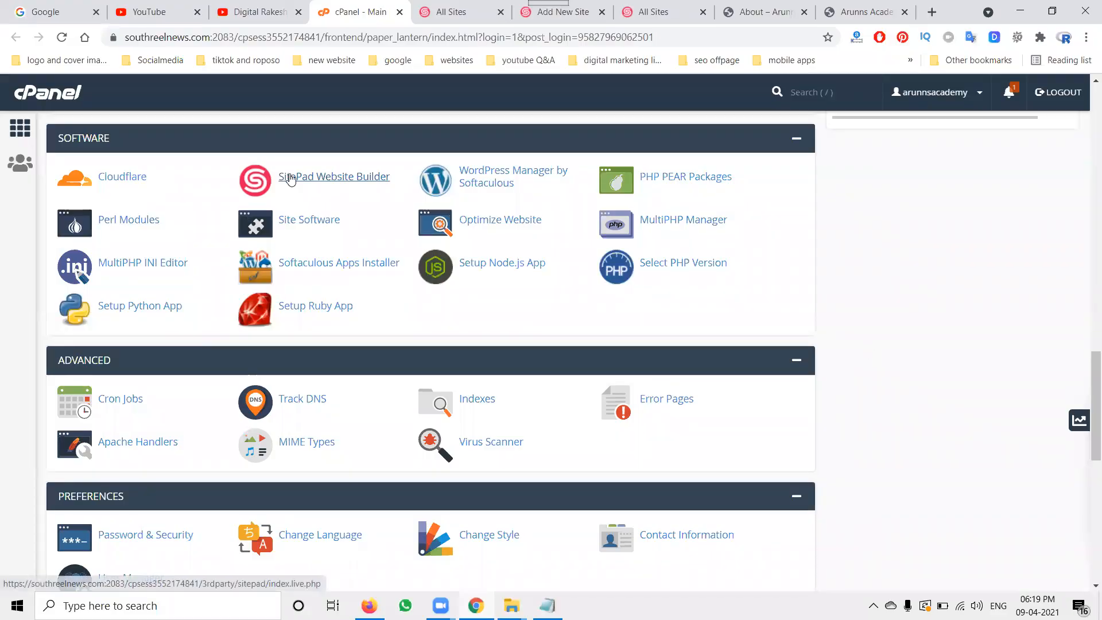
left_click(291, 180)
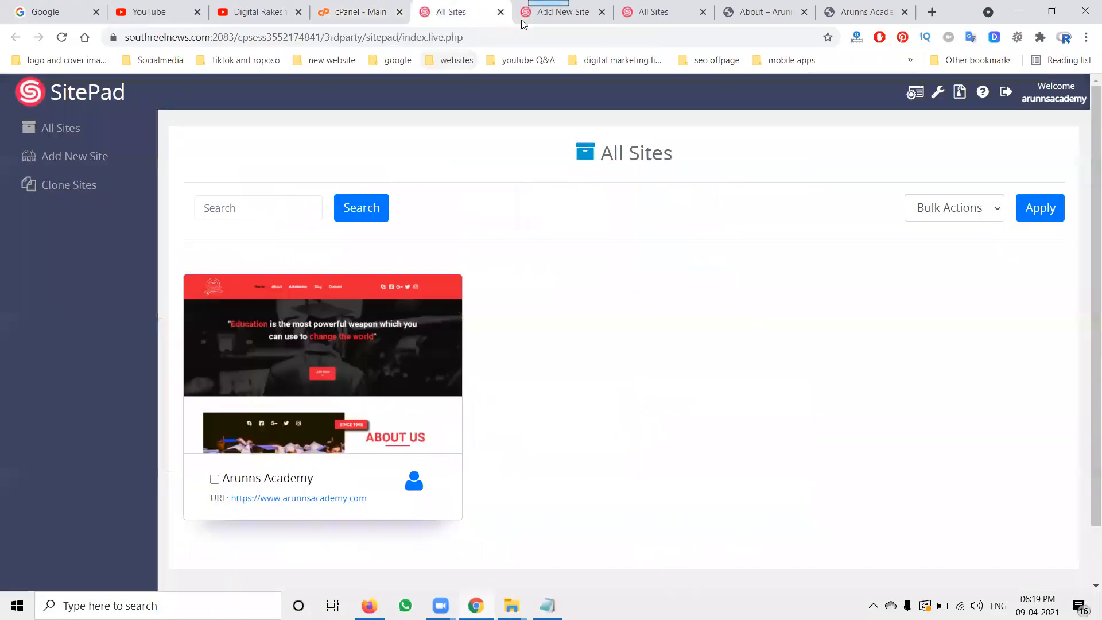
Step: Close the extra Add New Site and All Sites browser tabs
left_click(601, 12)
left_click(588, 16)
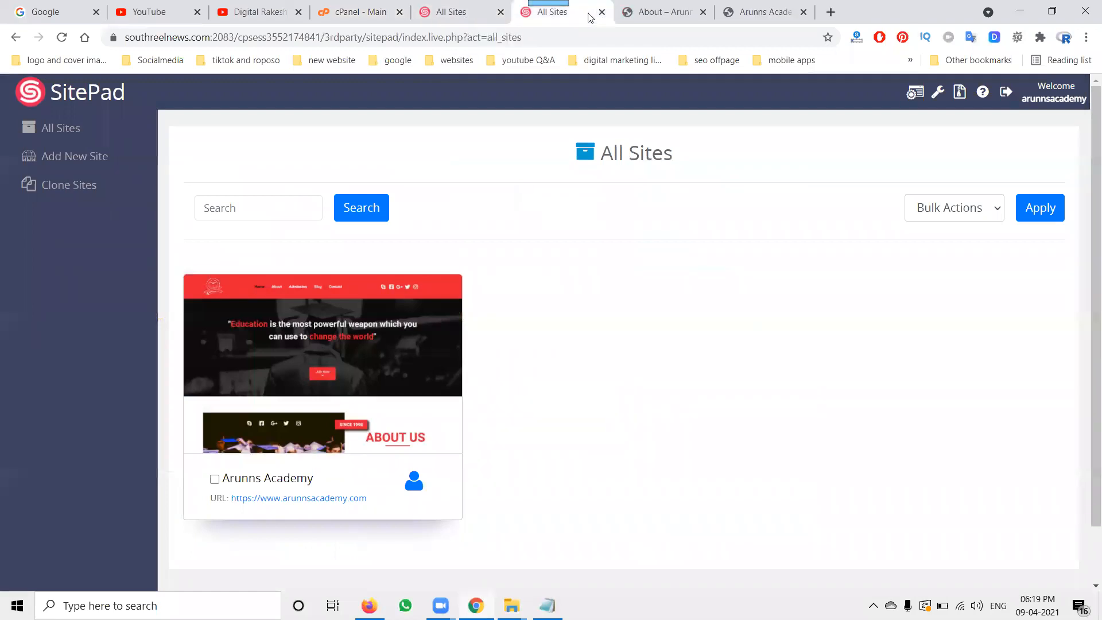
left_click(601, 12)
Step: From cPanel, open SitePad Website Builder and log in to the Arunns Academy site's admin dashboard
left_click(360, 12)
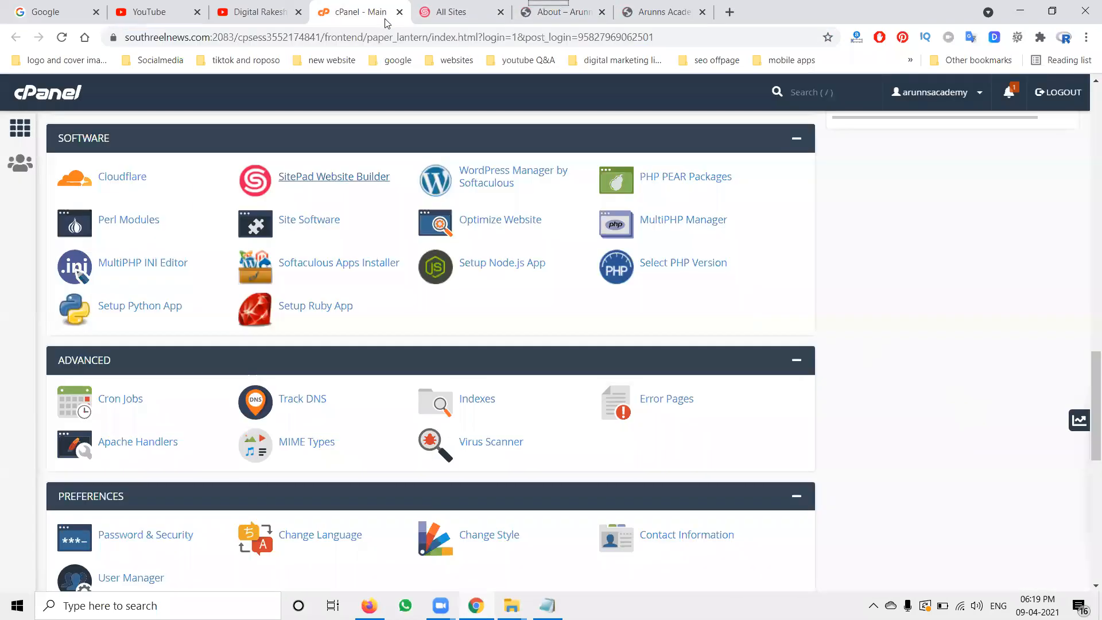
left_click(306, 181)
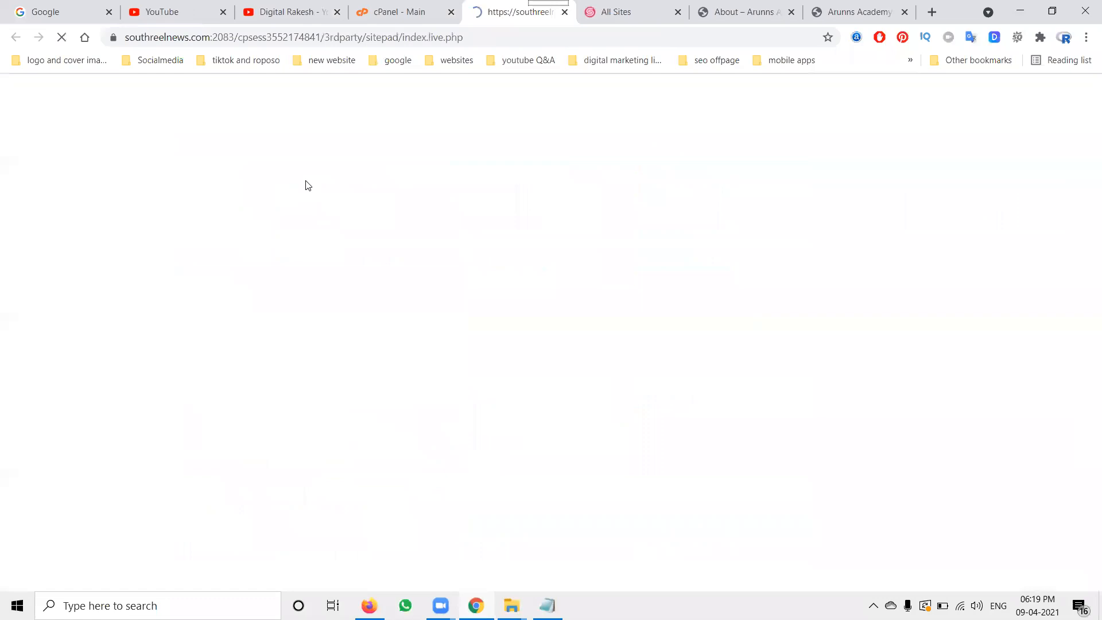
mouse_move(332, 321)
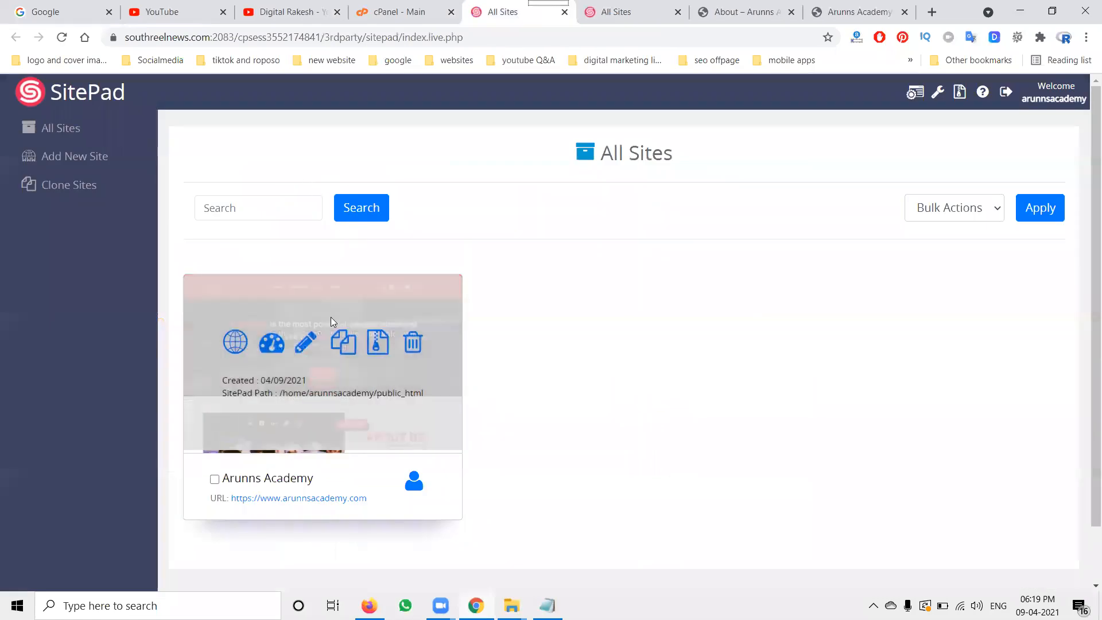
left_click(272, 346)
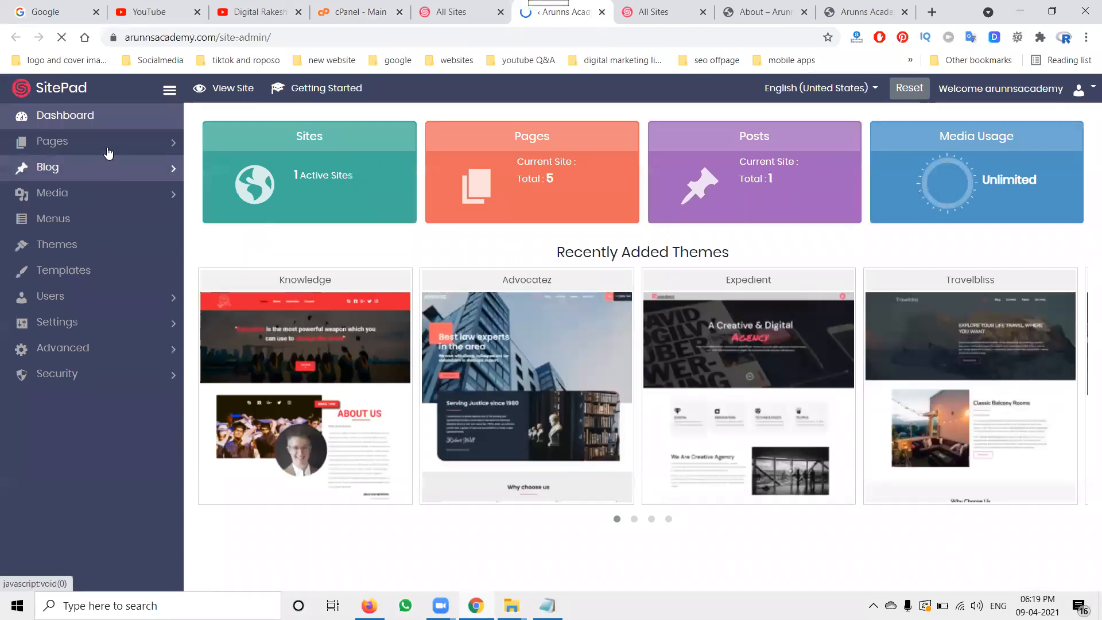
Step: Open the live site in a new tab and check the page list in the open About page editor
right_click(224, 93)
left_click(230, 99)
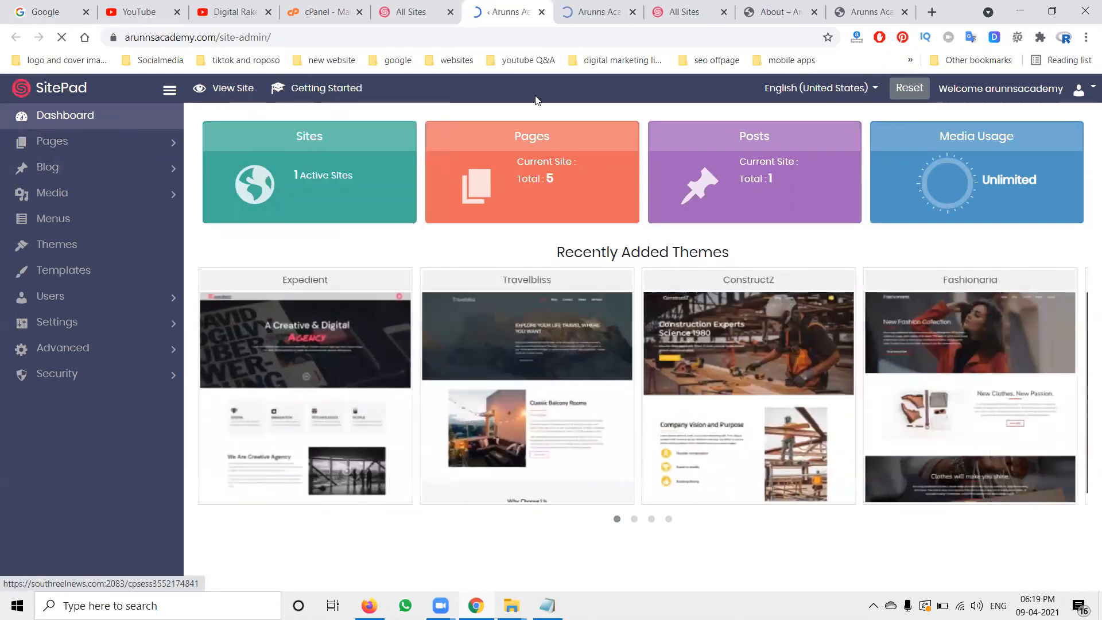
left_click(584, 9)
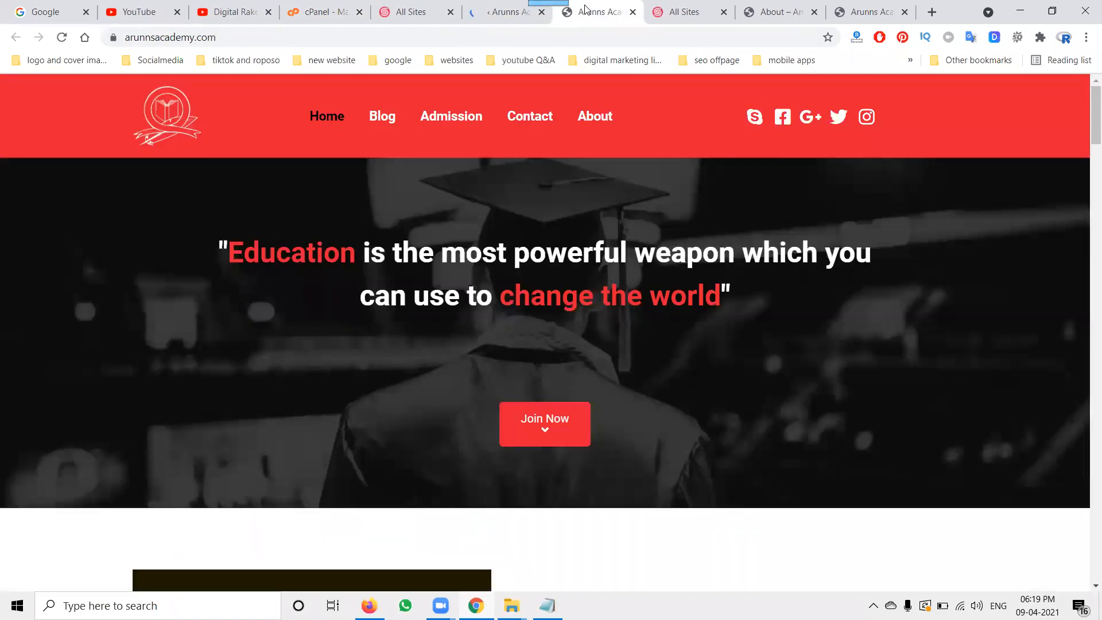
left_click(664, 20)
left_click(724, 11)
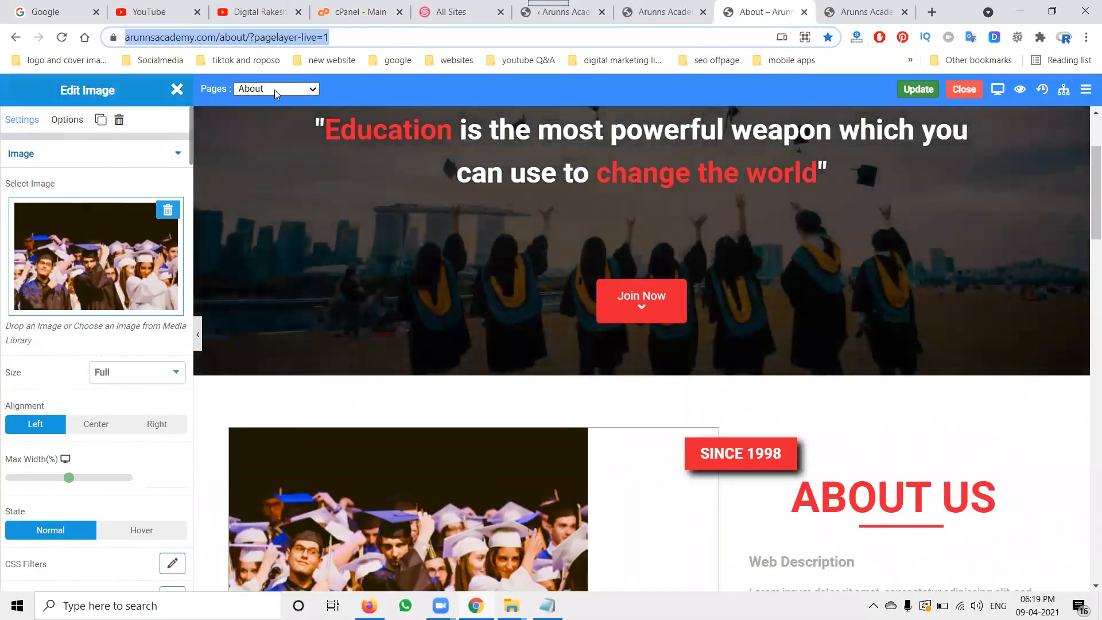
left_click(275, 90)
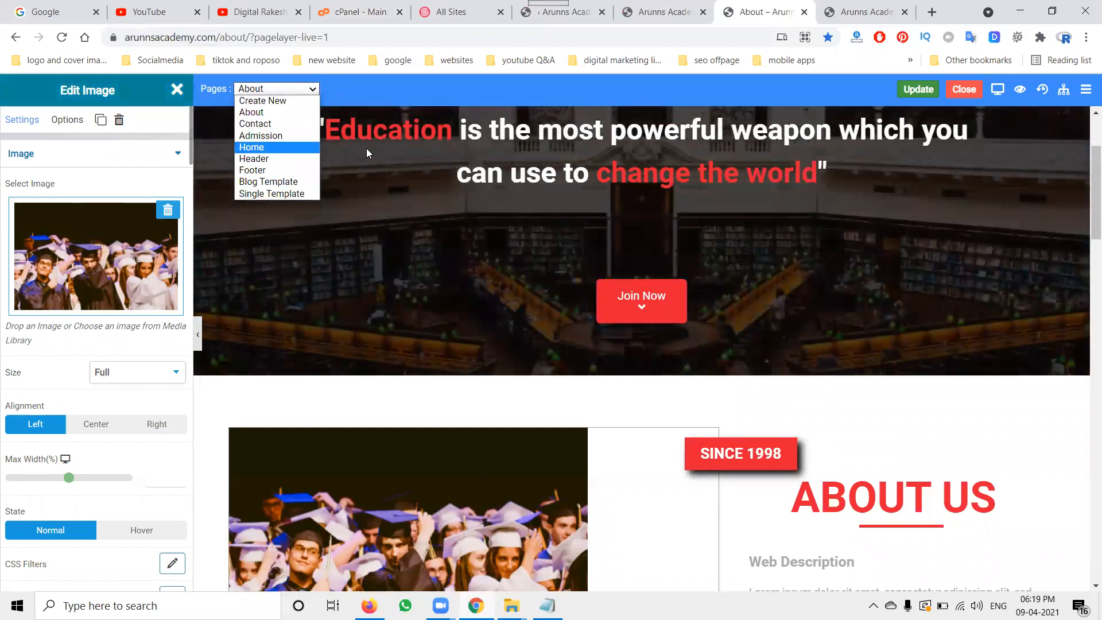
Step: Go to the admin's All Pages list and open the About page in the editor
left_click(549, 14)
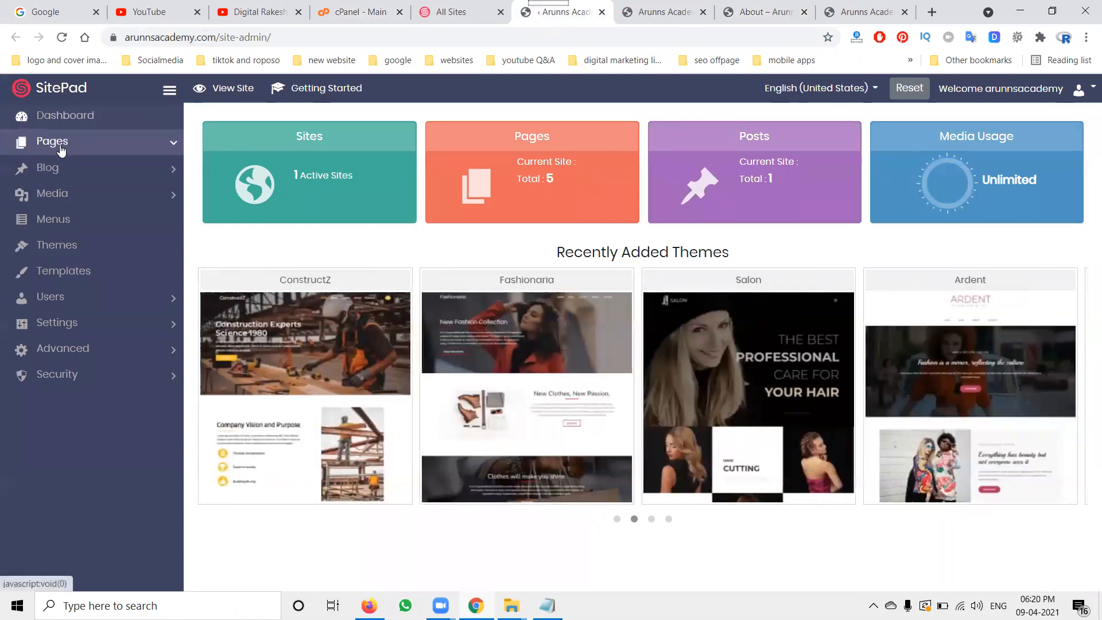
left_click(57, 143)
left_click(61, 168)
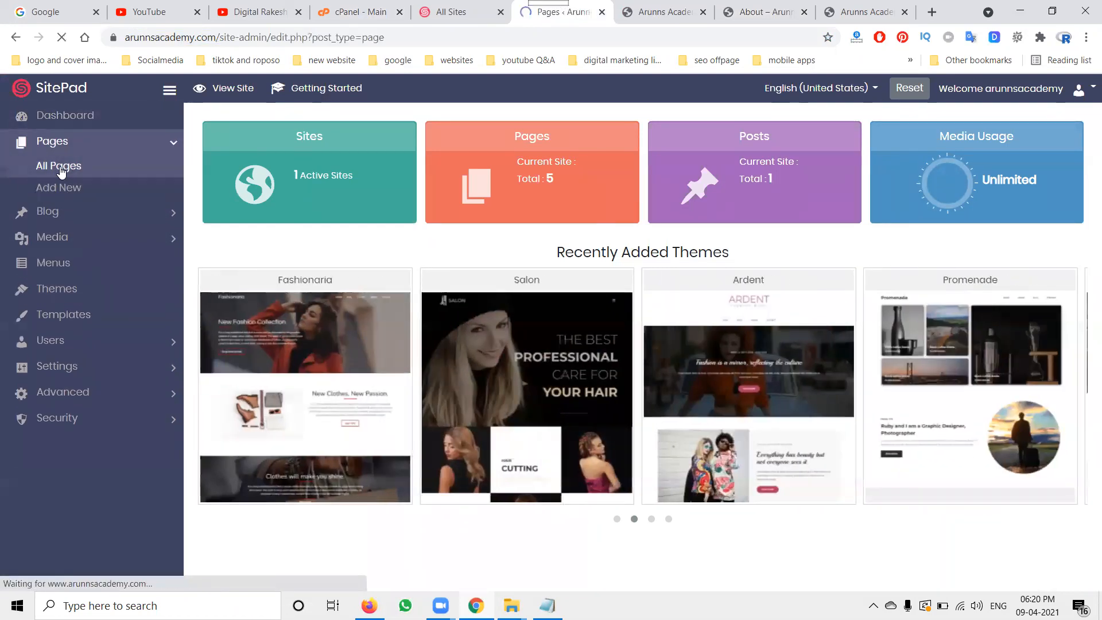
mouse_move(370, 319)
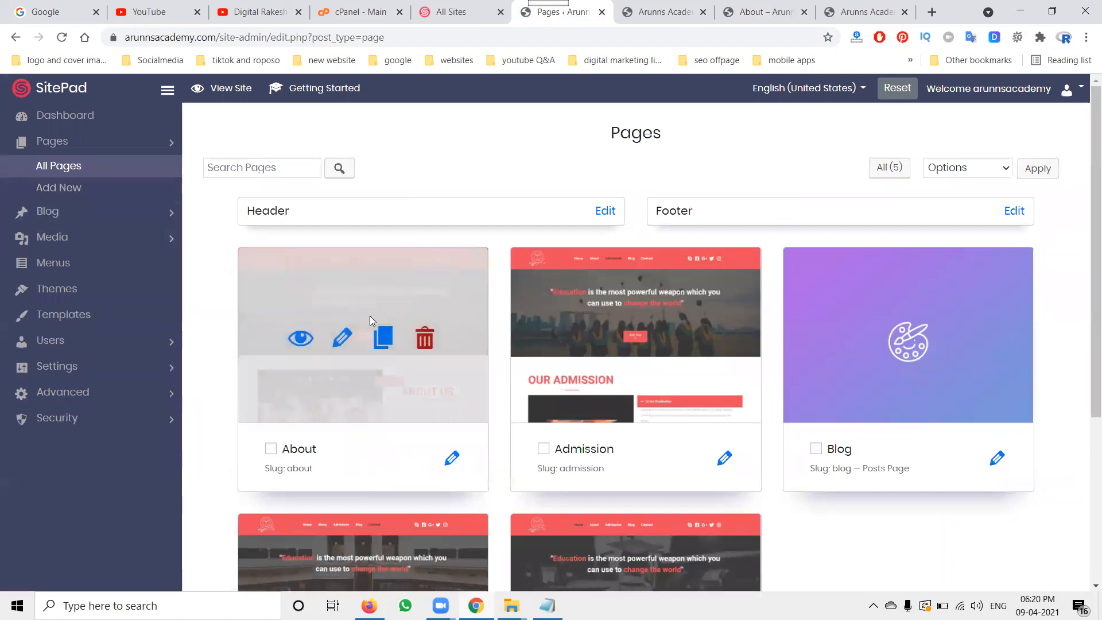
left_click(342, 340)
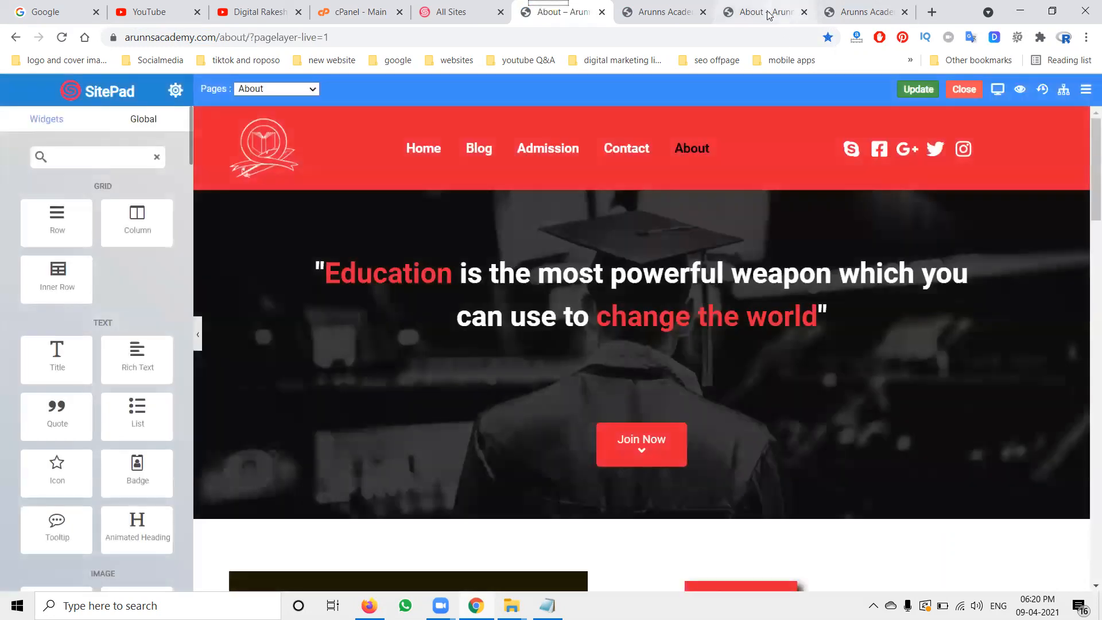
Step: Close the older About editor tab, leaving it without saving
left_click(768, 12)
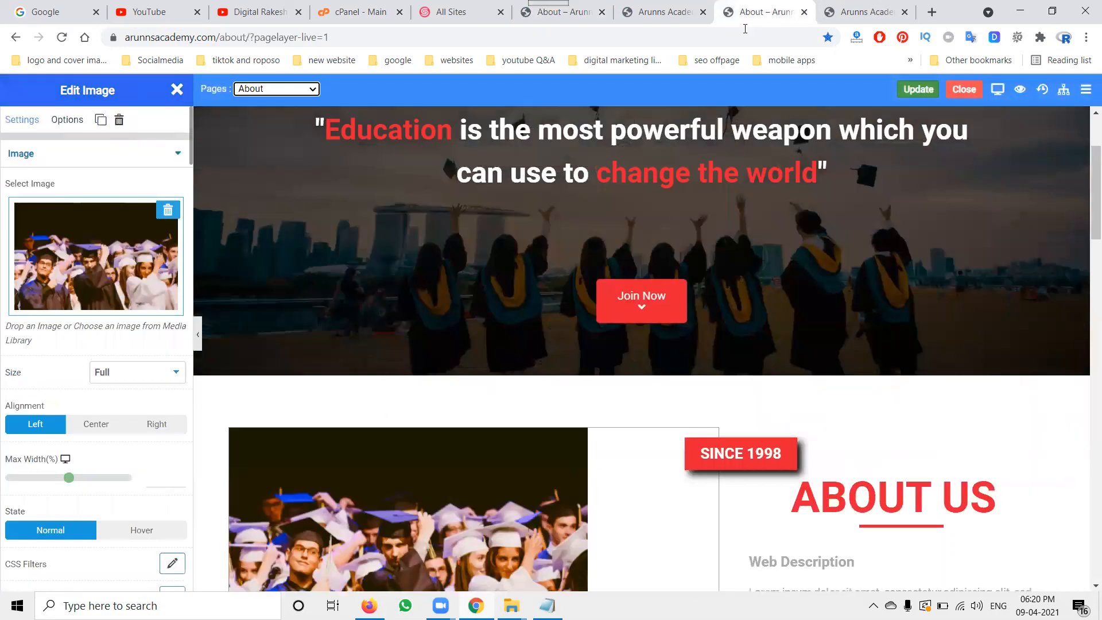
left_click(803, 12)
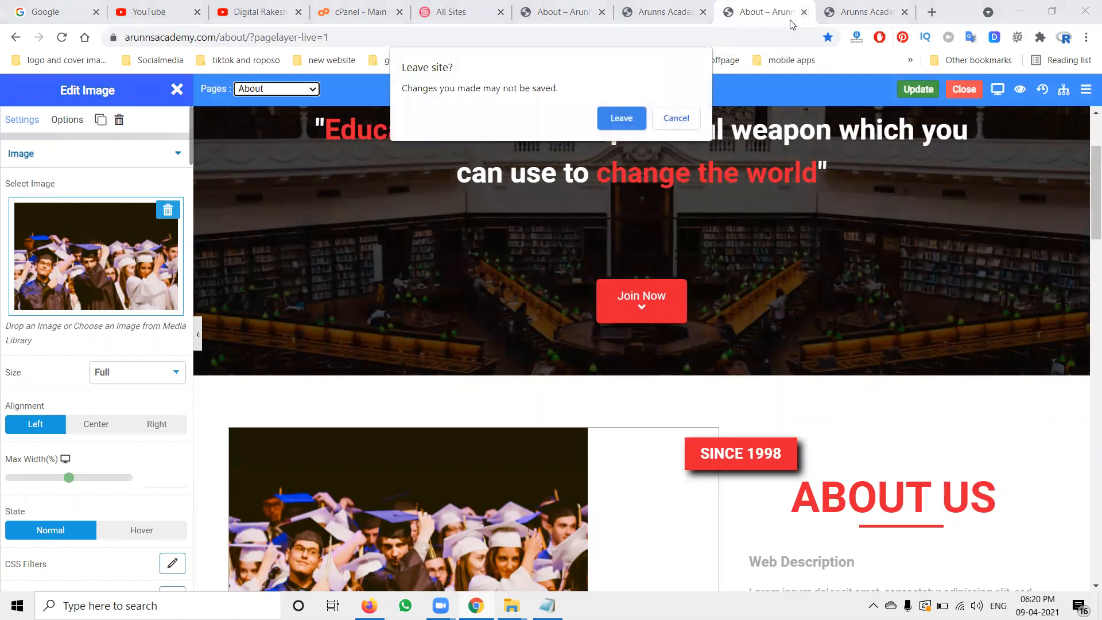
left_click(600, 121)
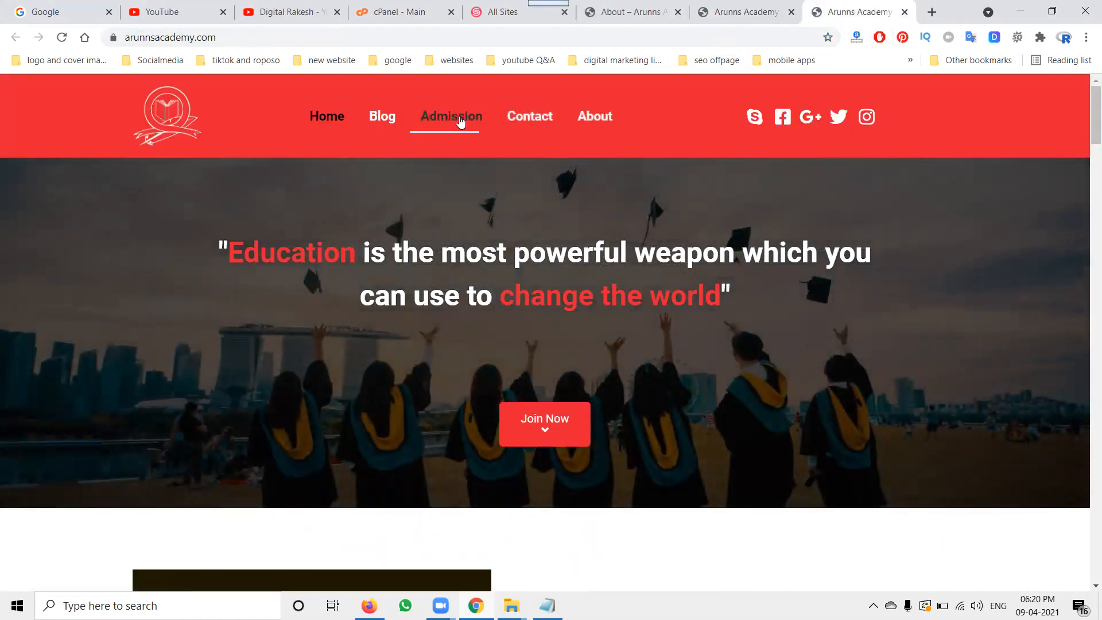
Step: Return to the Pages list and open the Admission page in the editor
left_click(509, 17)
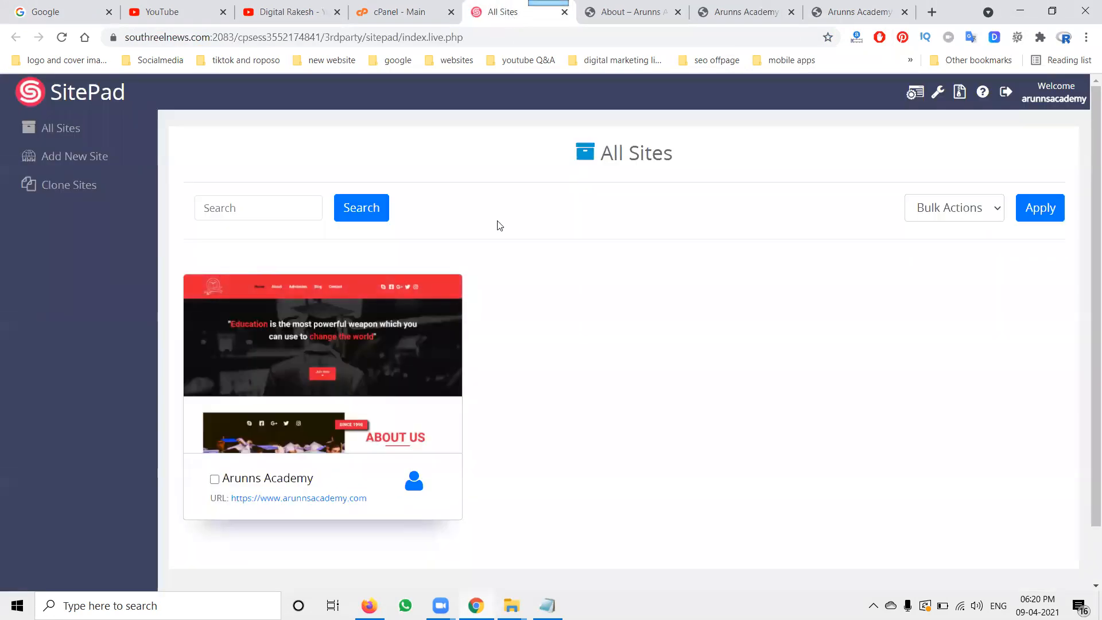
left_click(617, 17)
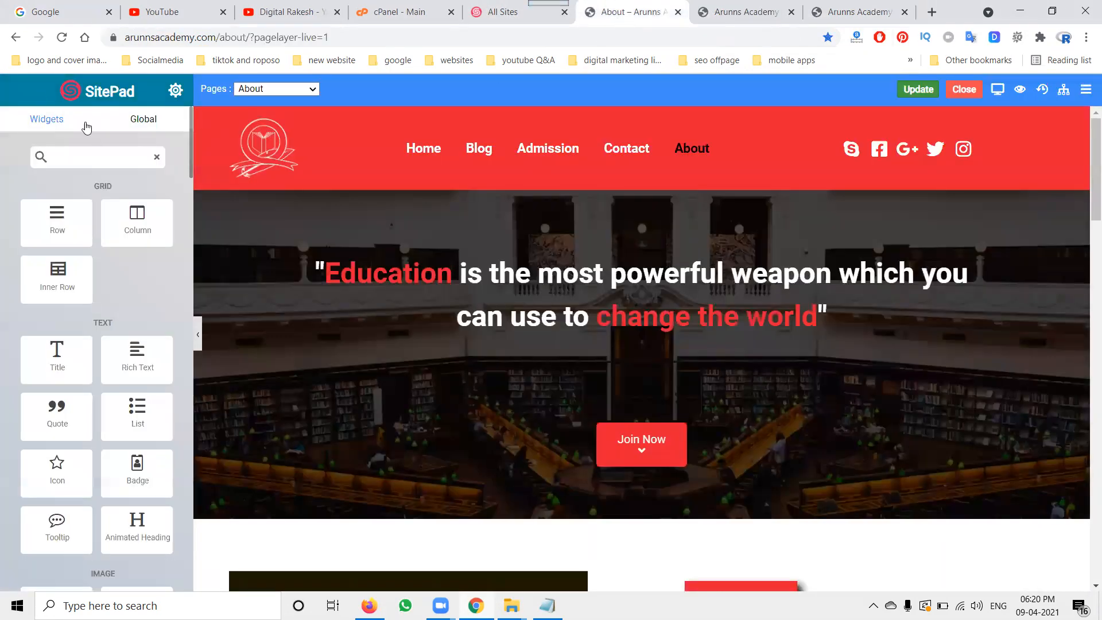
left_click(7, 40)
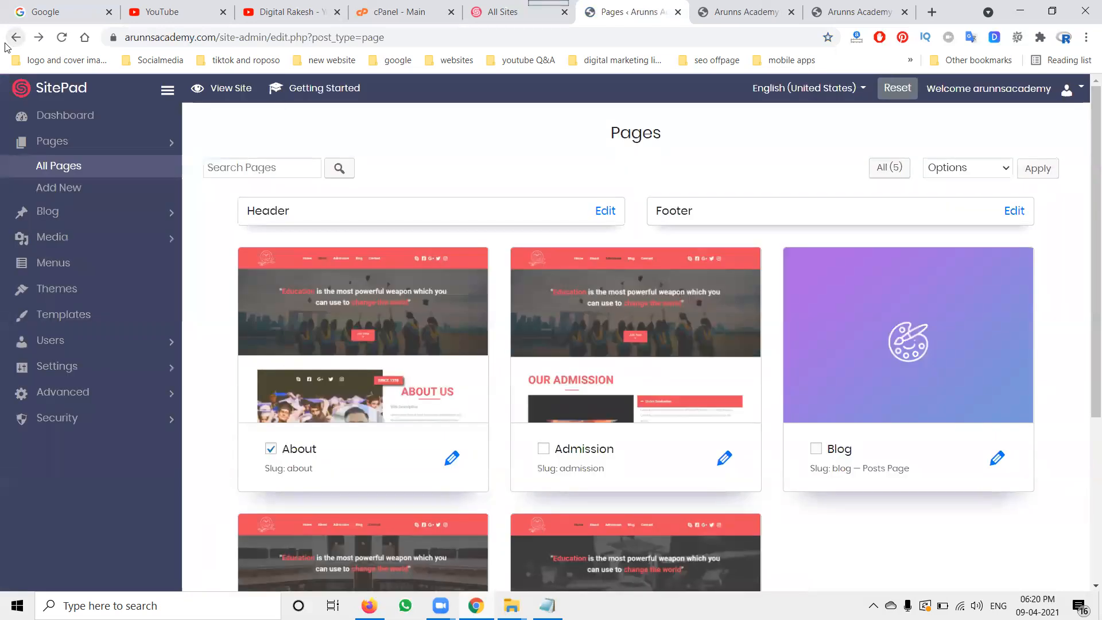
mouse_move(588, 309)
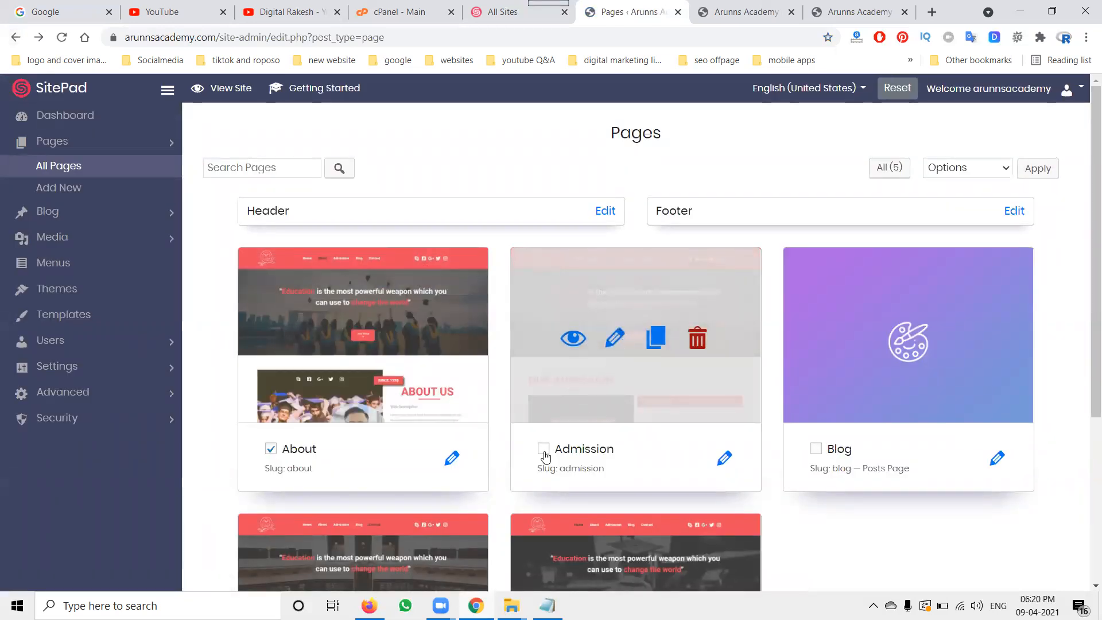
left_click(724, 457)
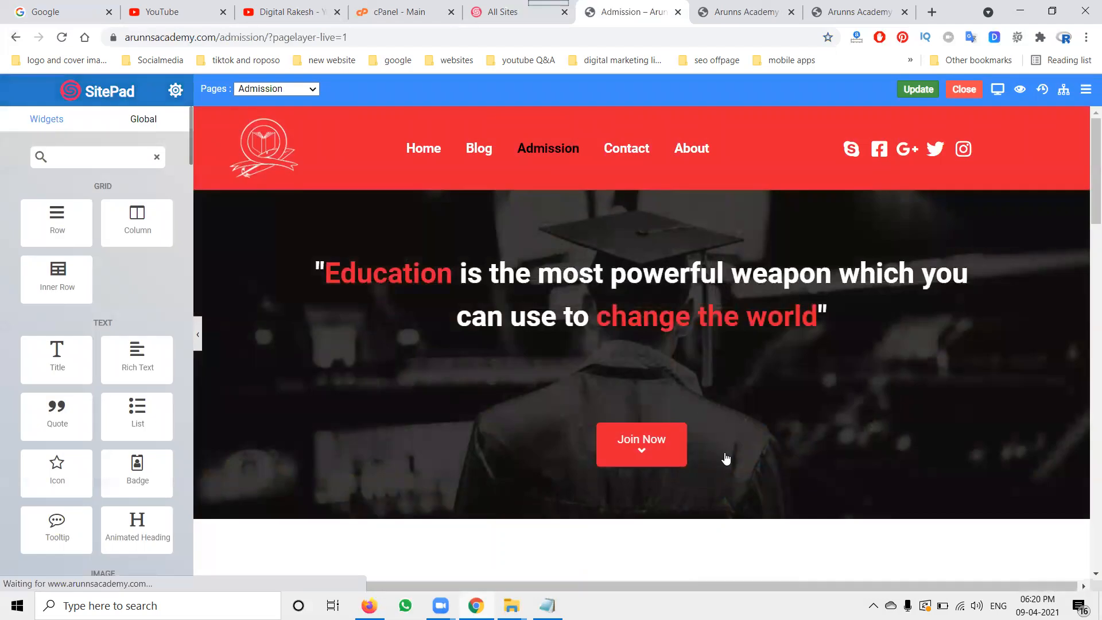
Step: Scroll through the Admission page's sections in the editor
scroll(596, 361, "down", 5)
scroll(589, 377, "down", 15)
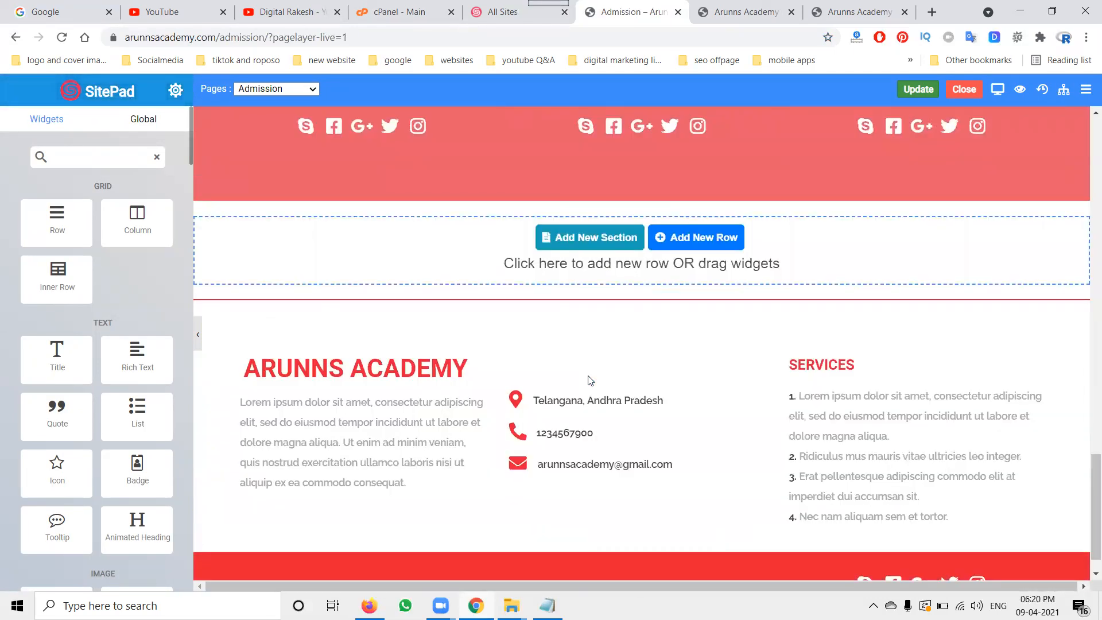
scroll(590, 379, "up", 1)
scroll(600, 365, "down", 2)
scroll(600, 364, "up", 10)
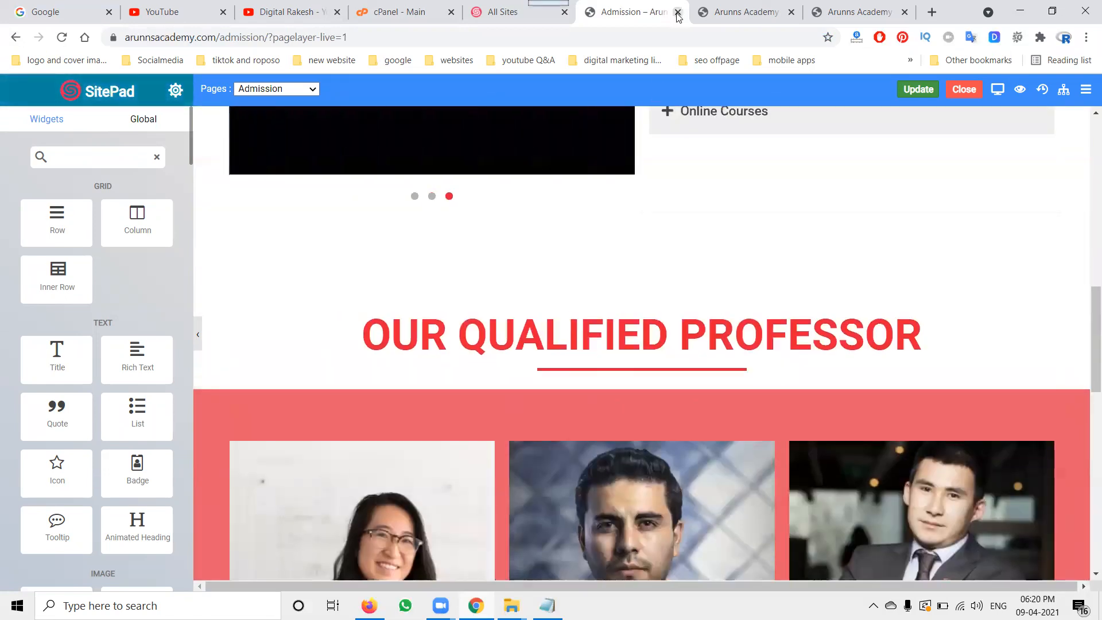
Step: Return to All Pages and open the Home page in the editor
left_click(15, 38)
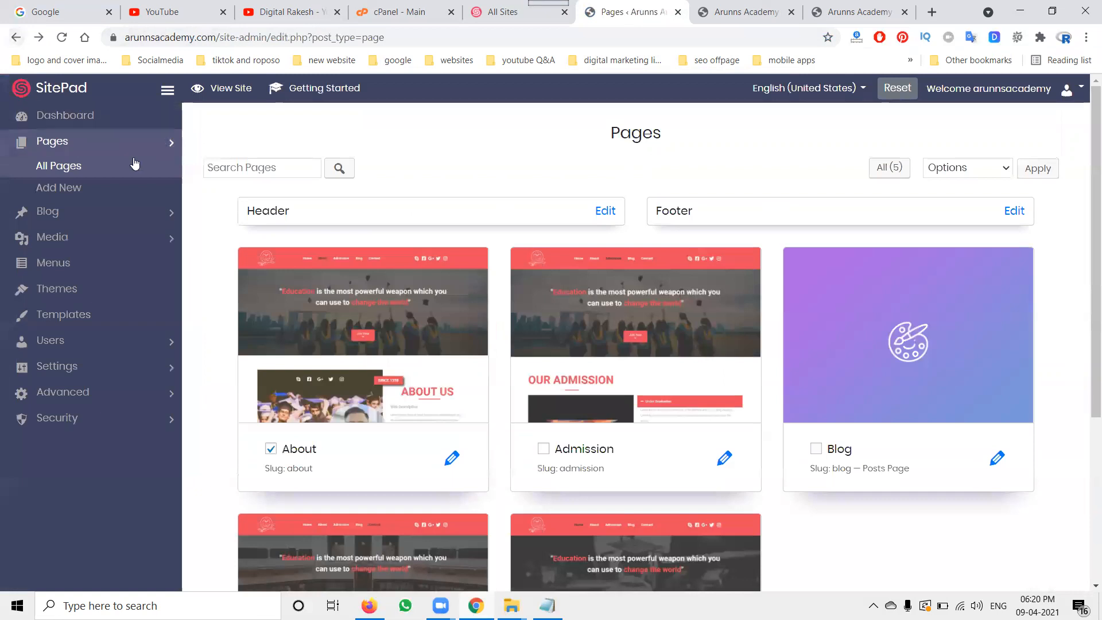
left_click(73, 167)
mouse_move(683, 308)
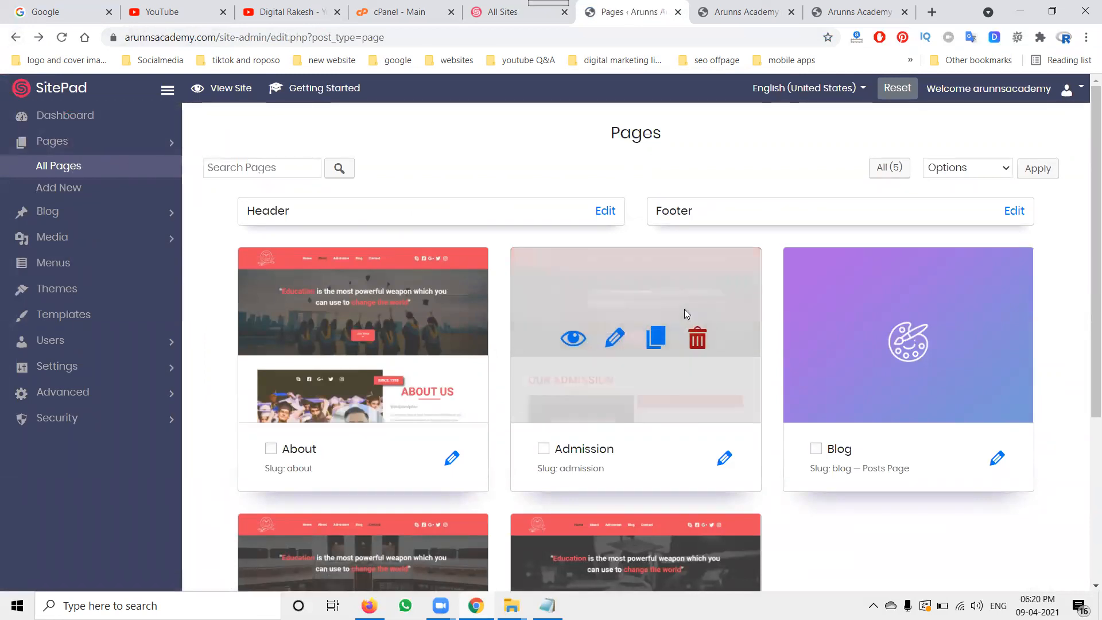
scroll(683, 312, "down", 4)
mouse_move(664, 394)
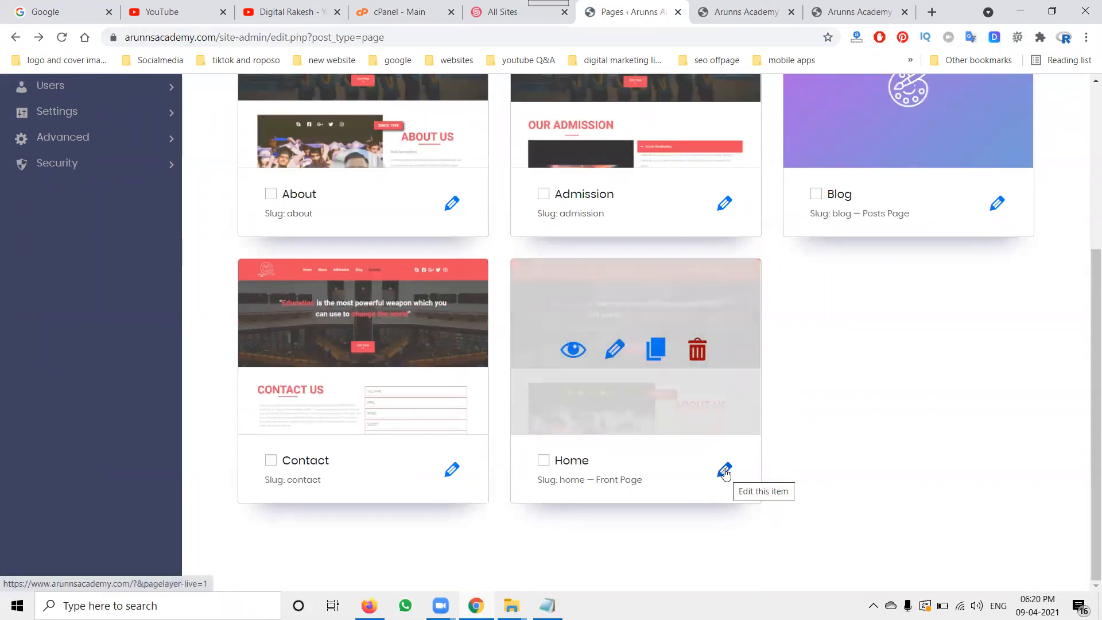
left_click(618, 349)
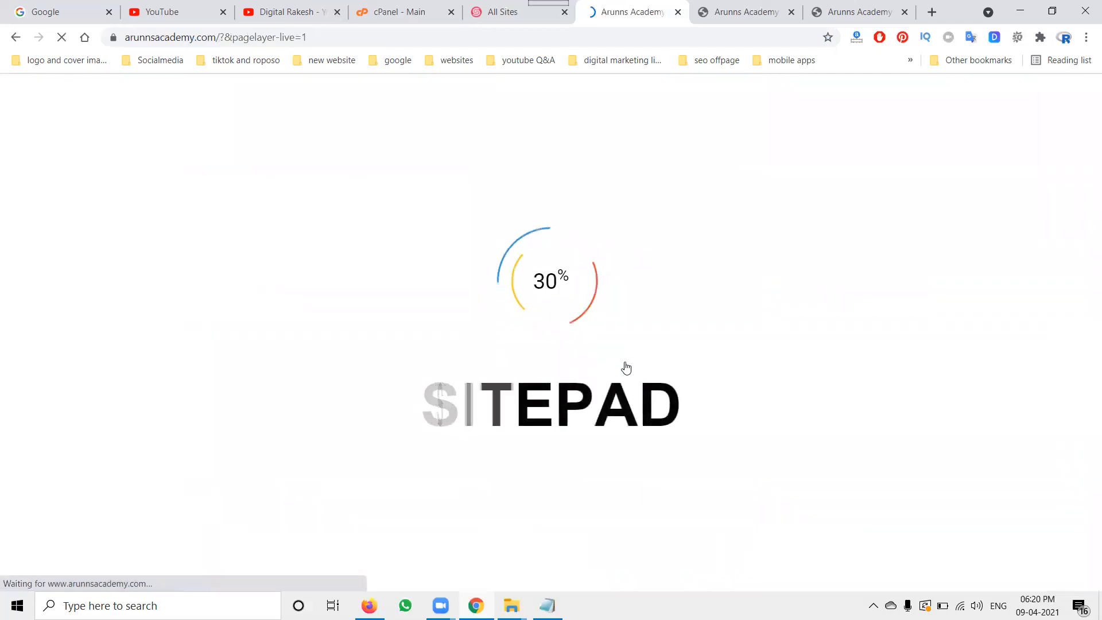
Step: Close a duplicate site tab and reopen the site editor from All Sites on the Home page
left_click(753, 12)
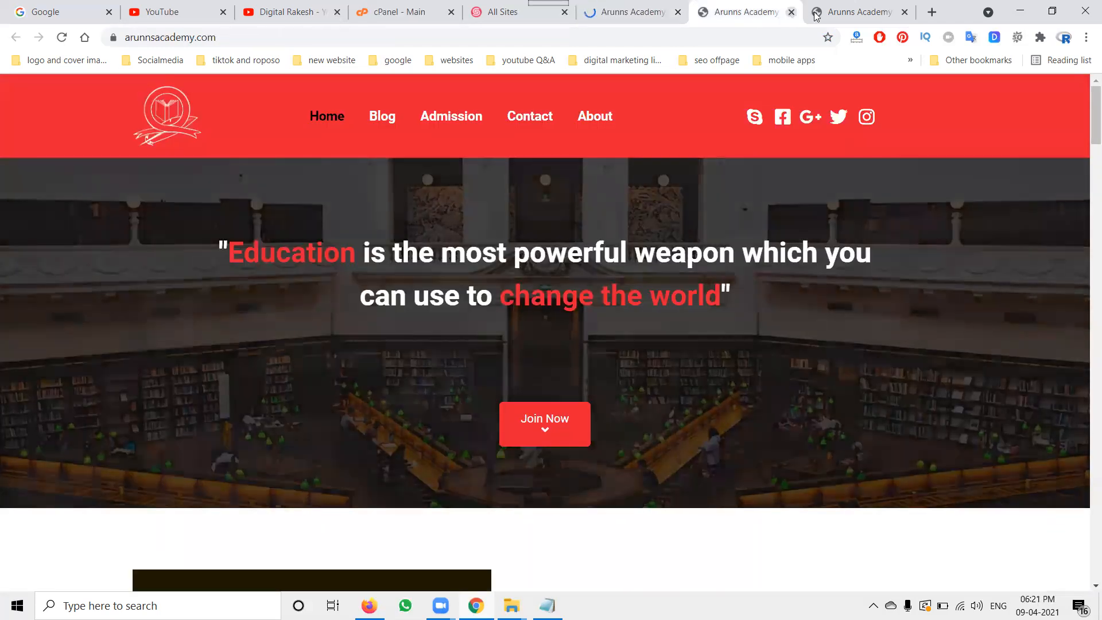
left_click(887, 15)
left_click(904, 14)
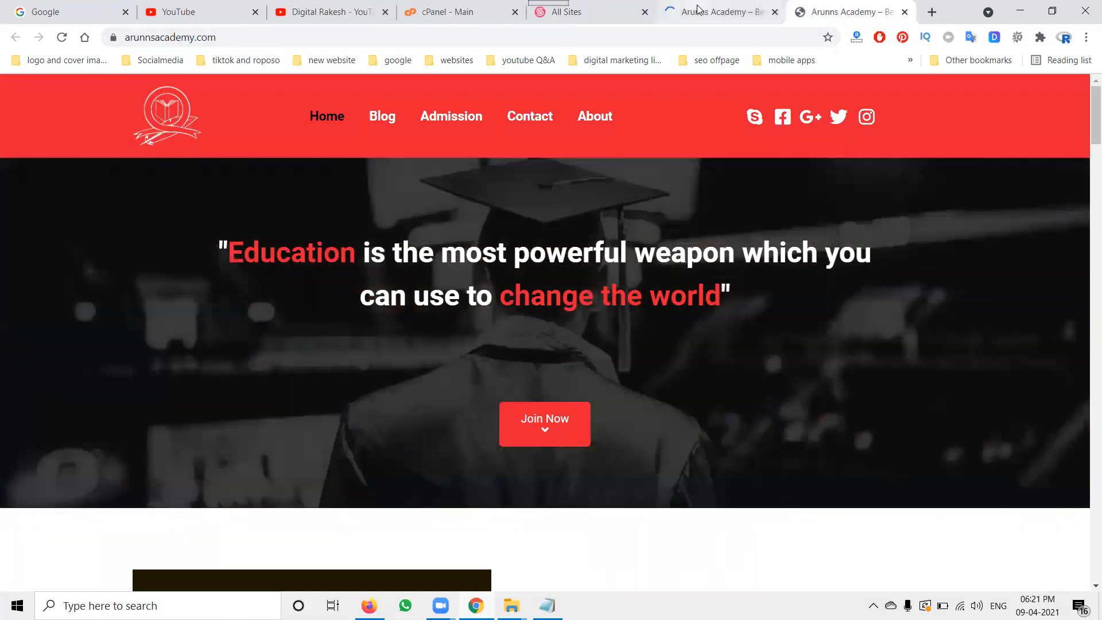
left_click(696, 11)
left_click(588, 14)
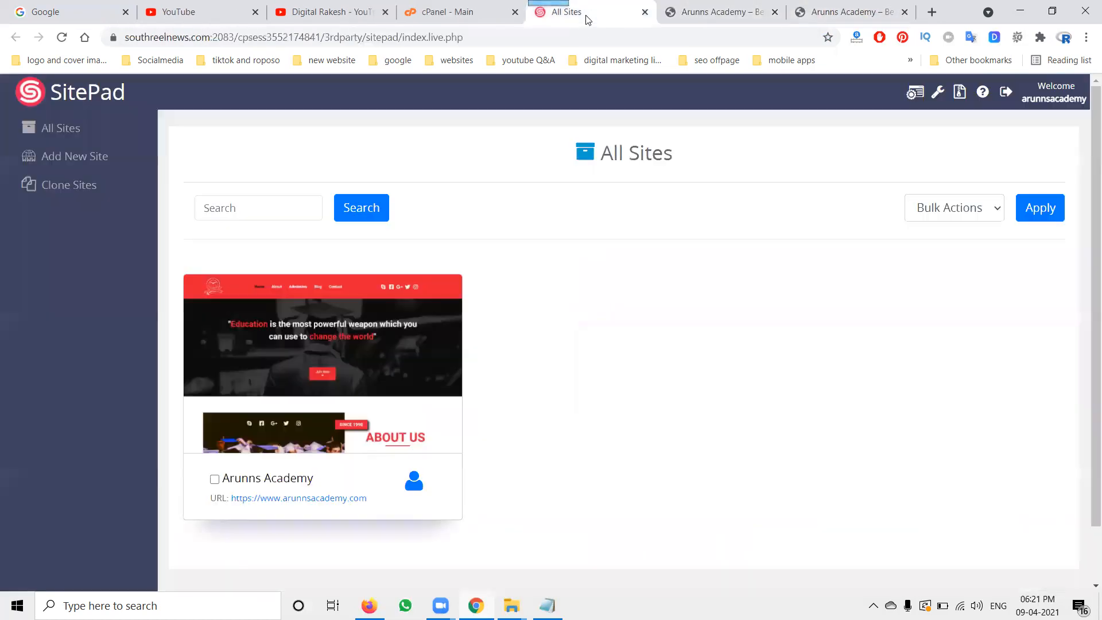
mouse_move(270, 321)
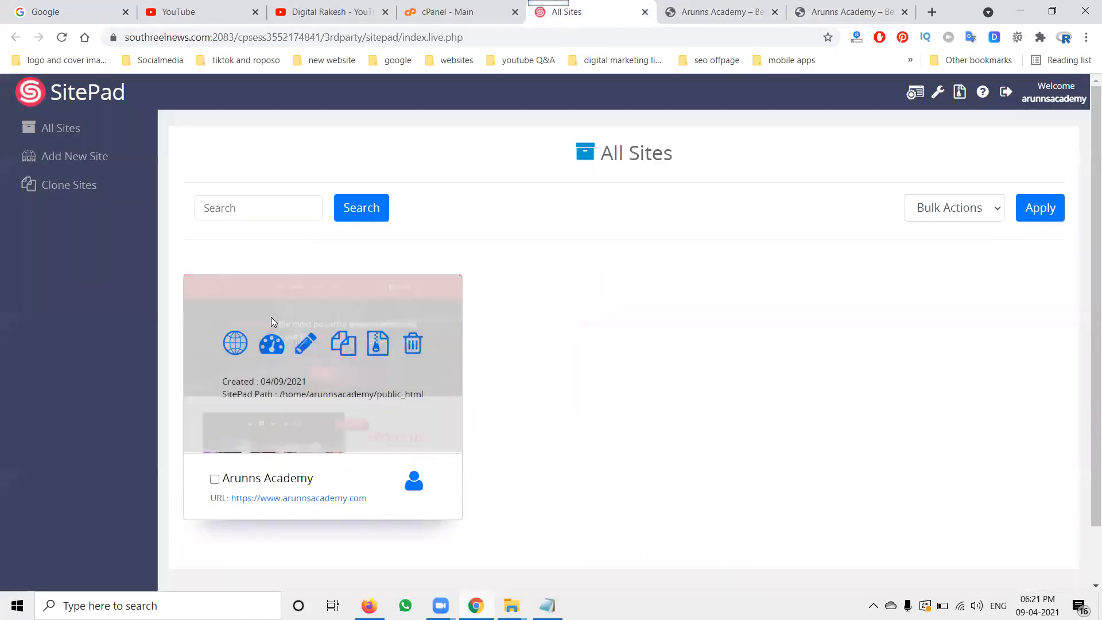
left_click(268, 350)
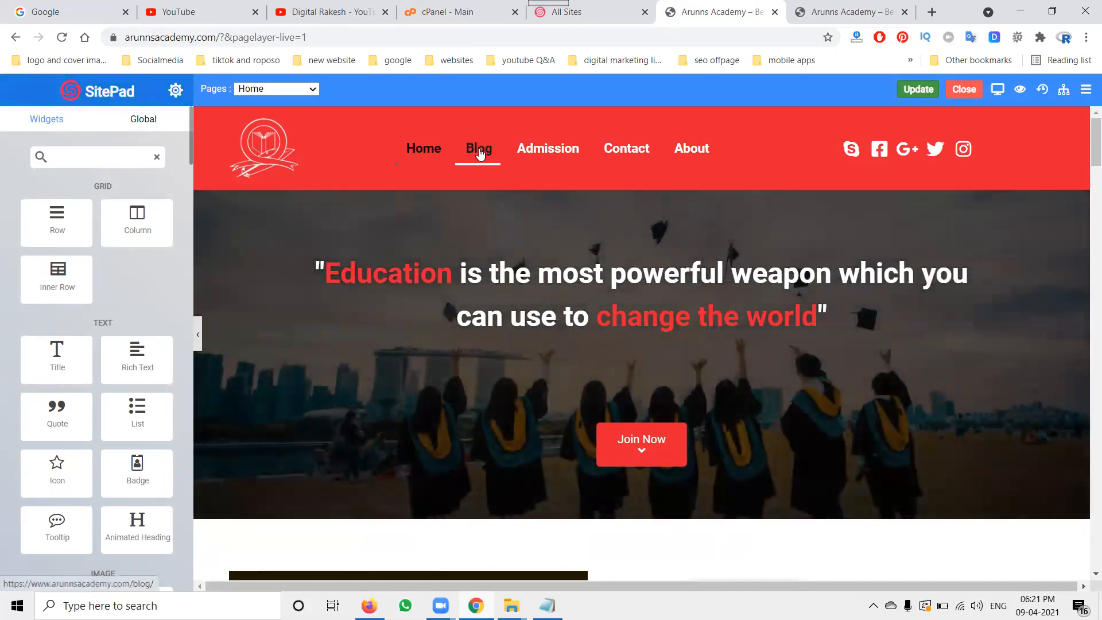
Step: Select the Home page's hero heading text and view the page's properties
triple_click(545, 294)
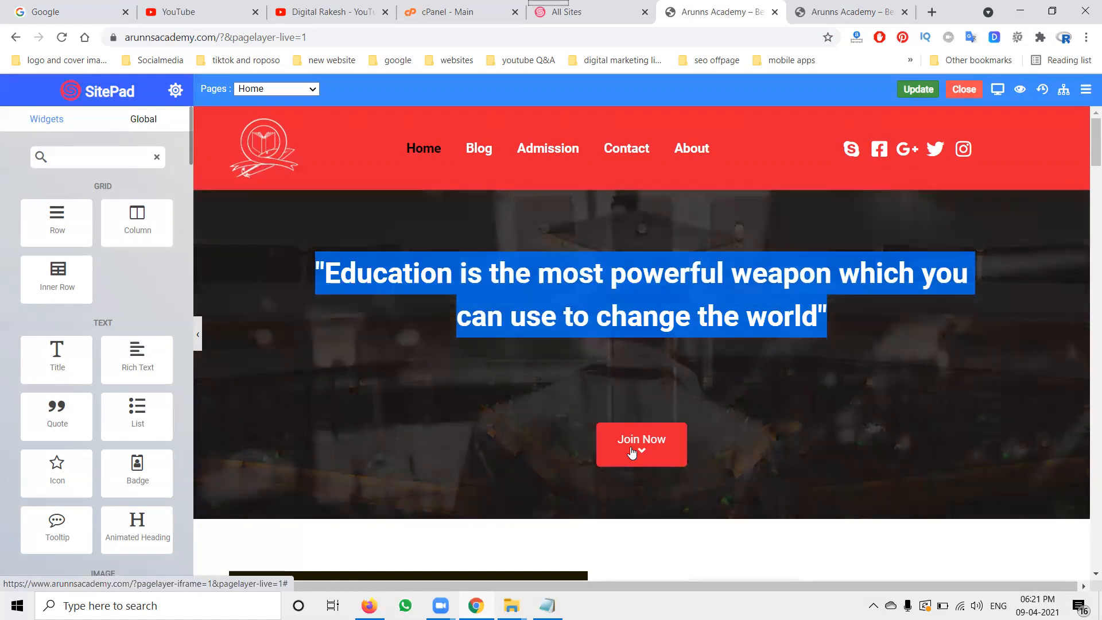
left_click(177, 92)
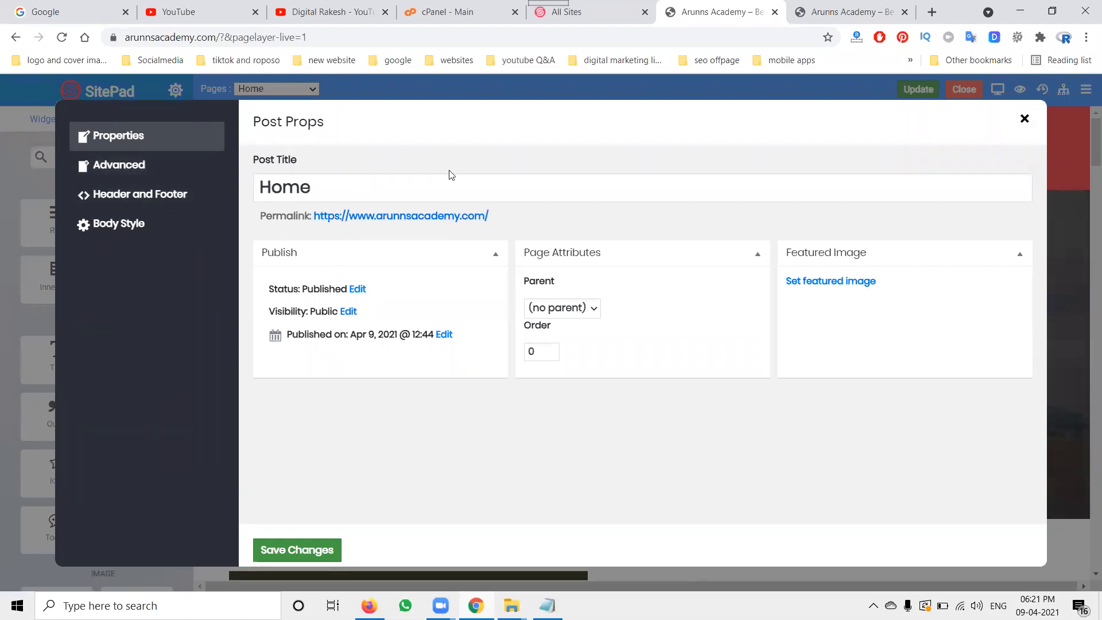
left_click(1024, 120)
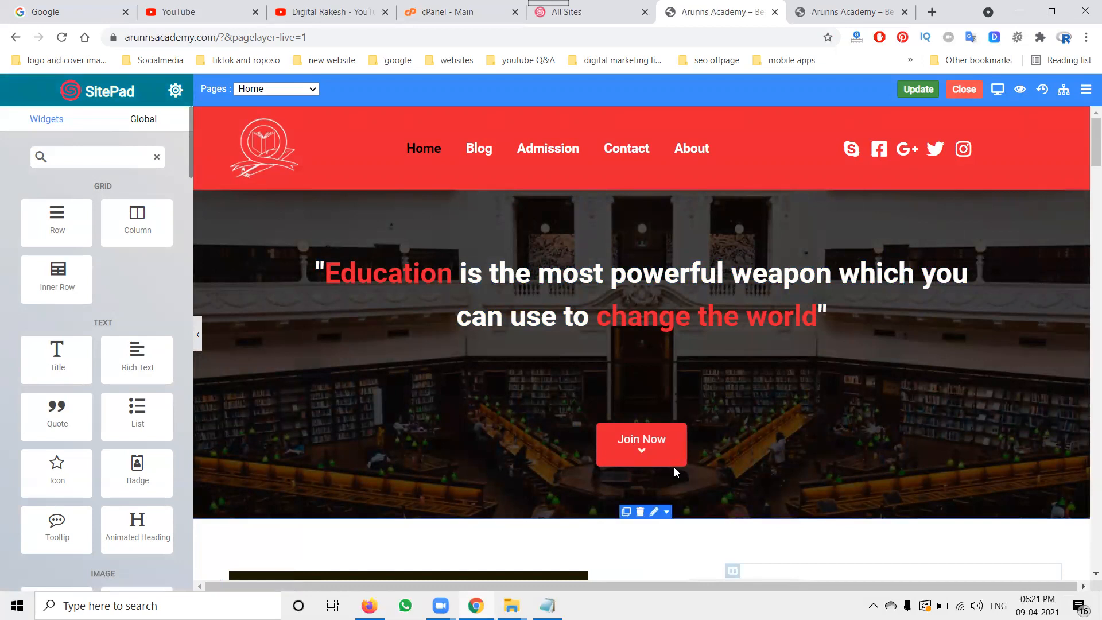
Step: Inspect the hero row's Row, Background, Background Overlay and Shape Styles settings, then close the row editor
scroll(649, 442, "down", 1)
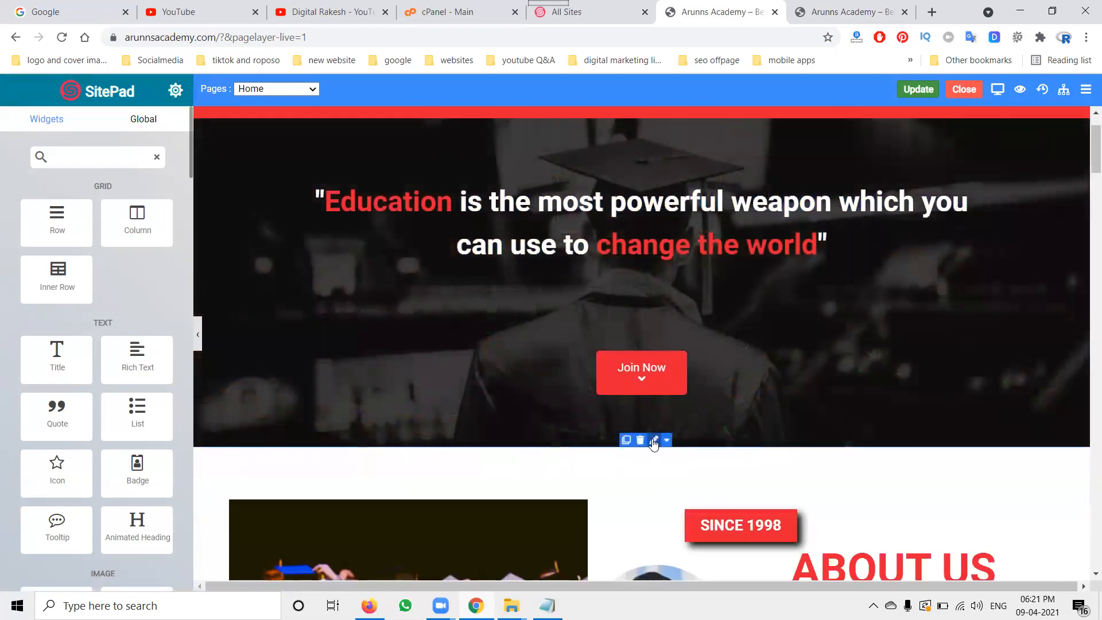
left_click(654, 440)
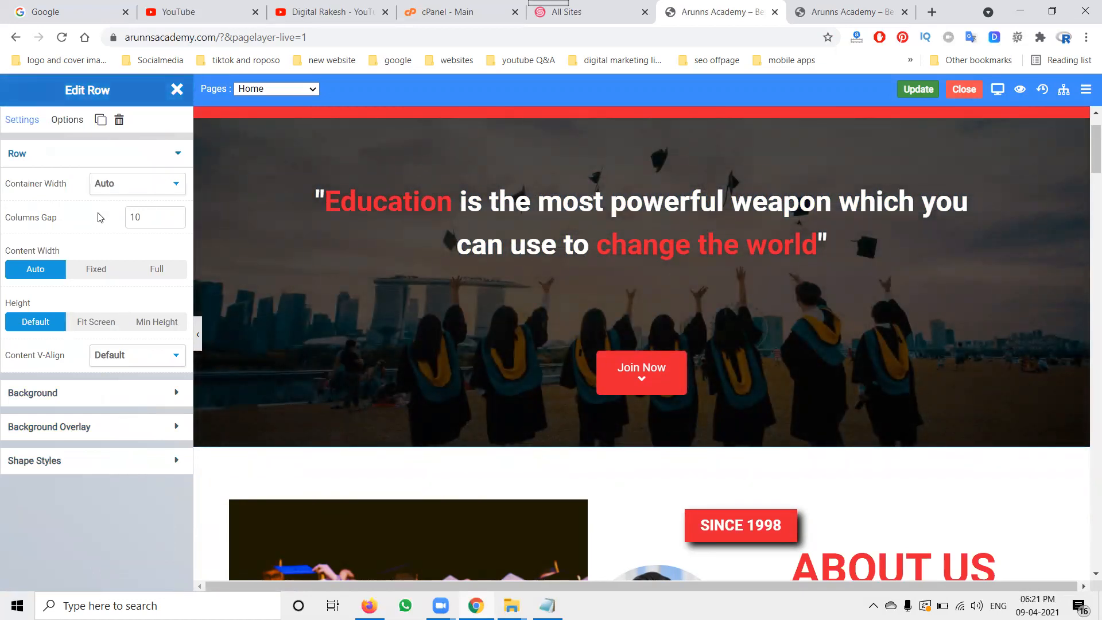
left_click(171, 392)
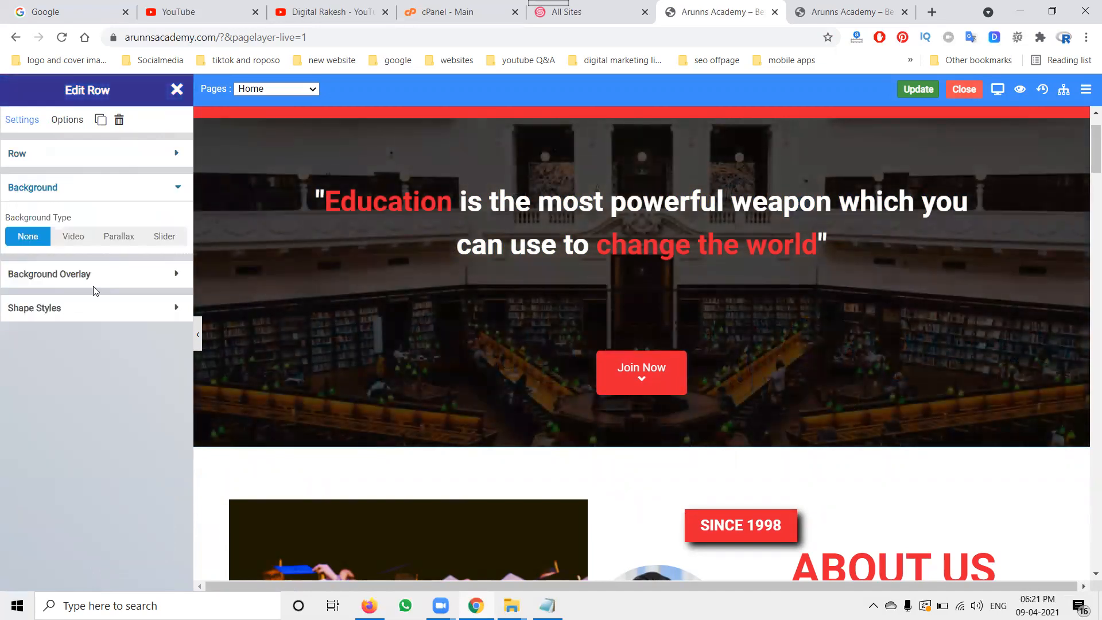
left_click(120, 274)
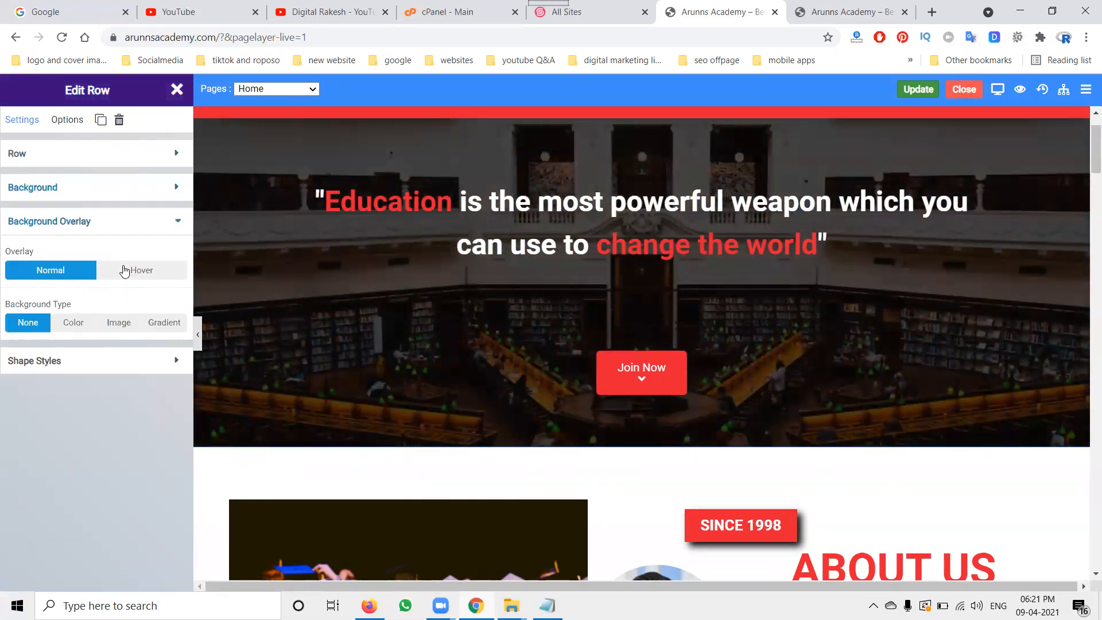
left_click(153, 360)
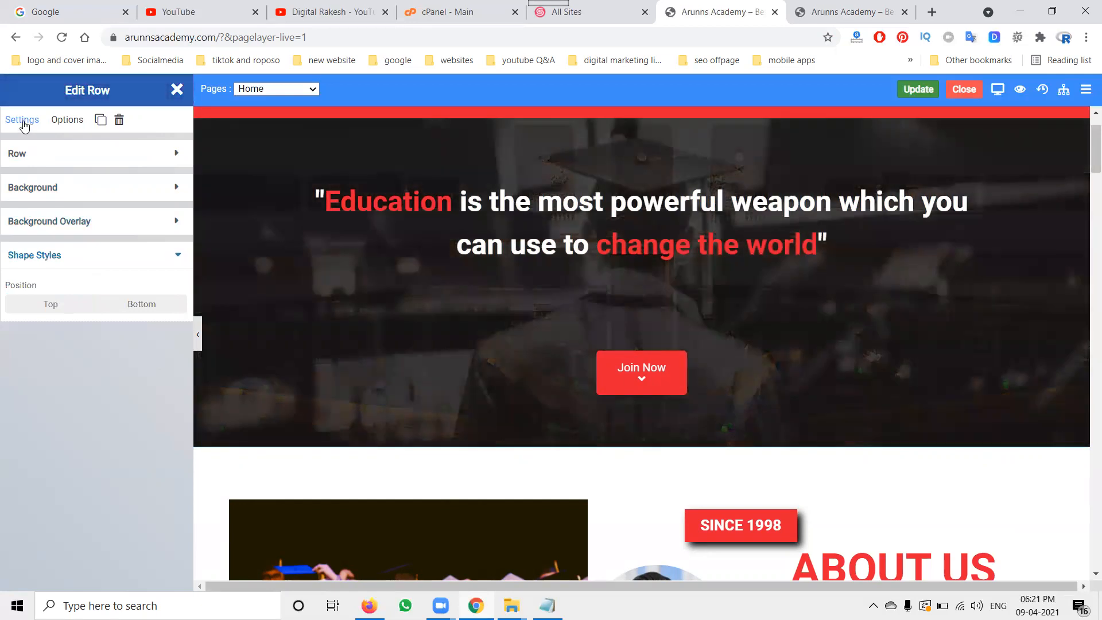
left_click(177, 90)
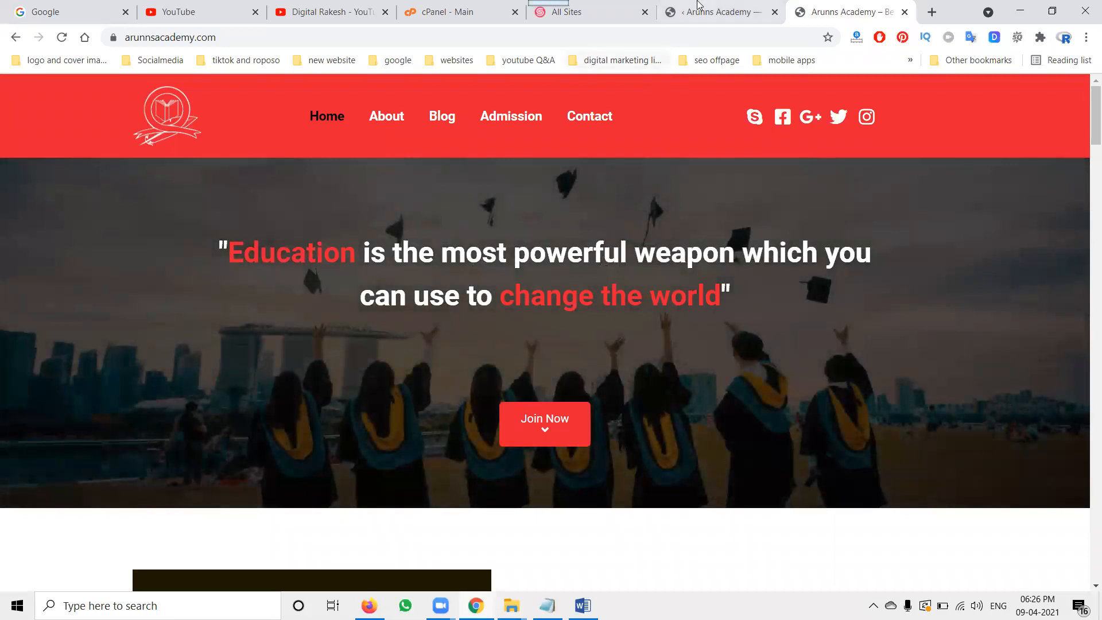
Step: Remove the Admission page from the Knowledge Header Menu, save the menu, and reload the live site to check it
left_click(698, 6)
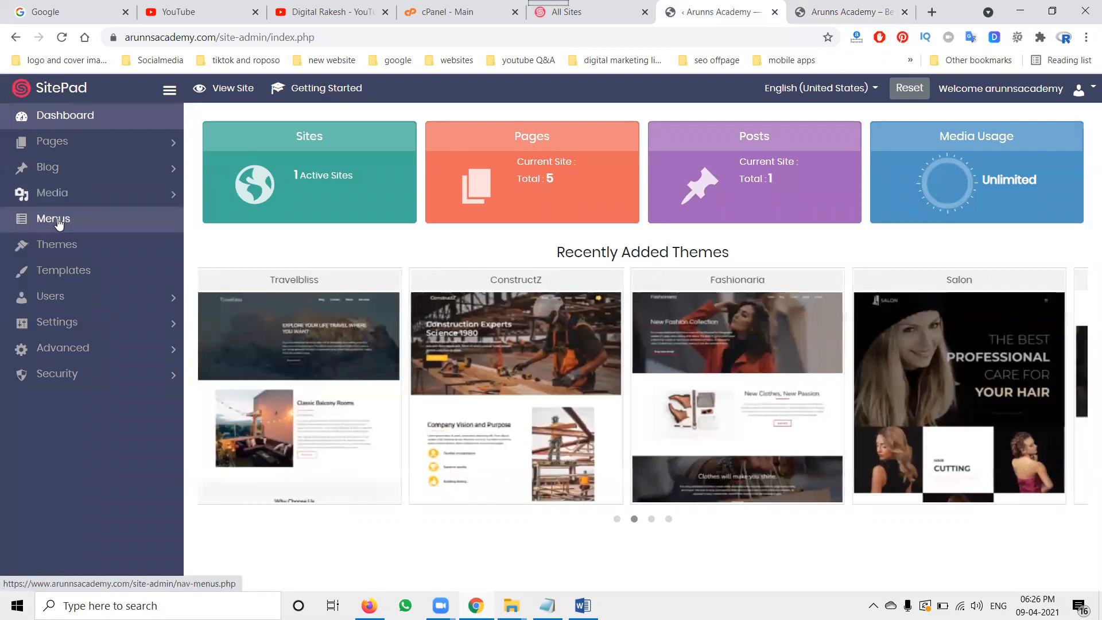
left_click(56, 226)
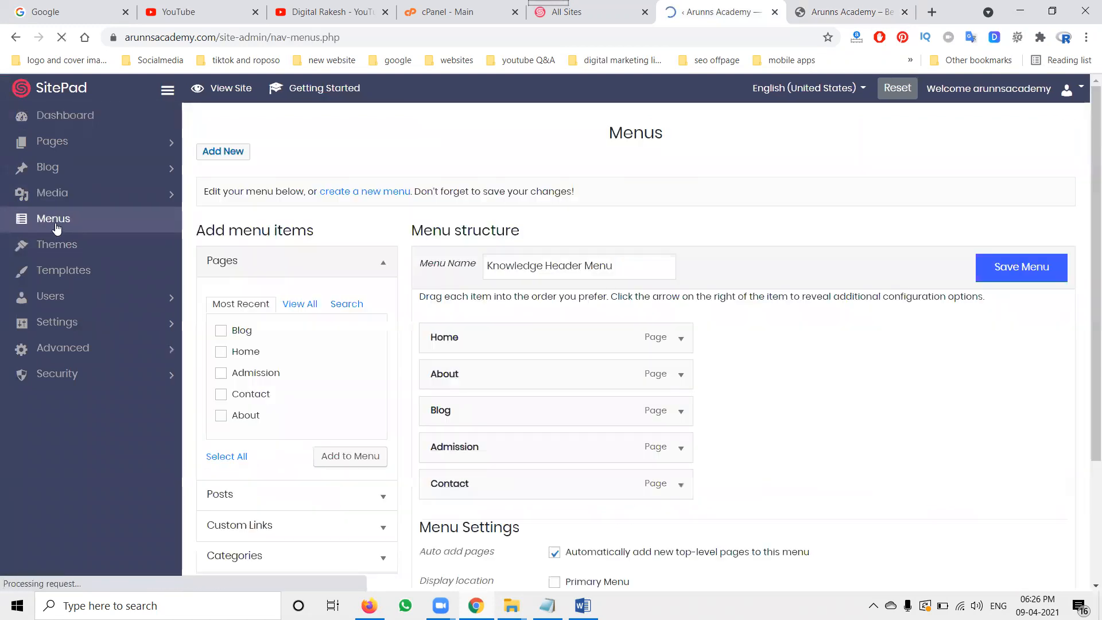
scroll(803, 296, "down", 2)
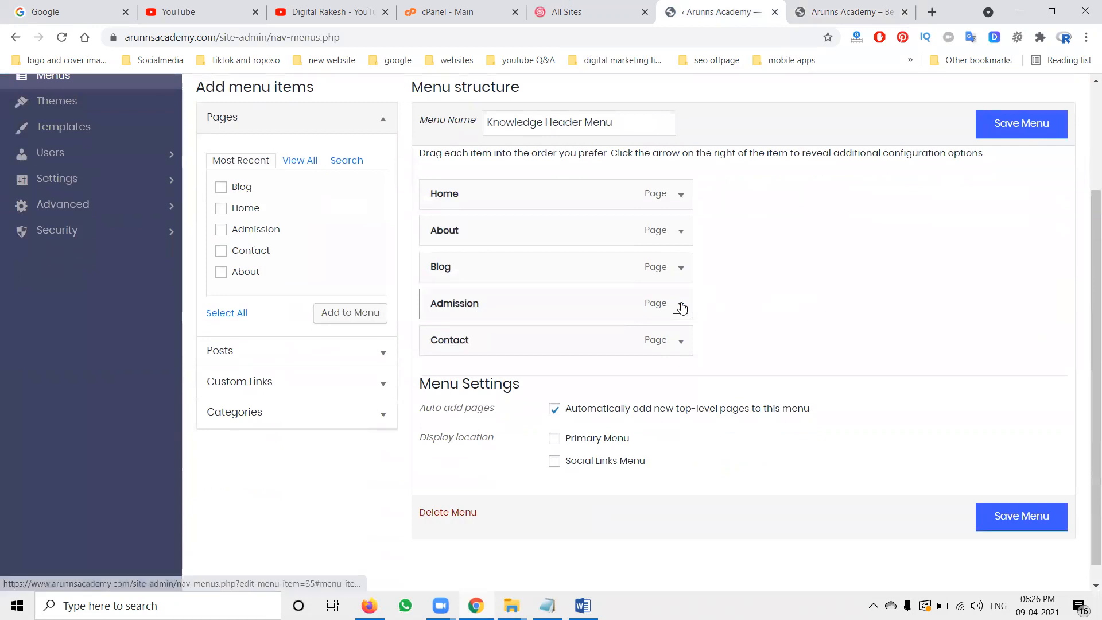
left_click(681, 305)
scroll(775, 338, "down", 2)
scroll(769, 337, "down", 2)
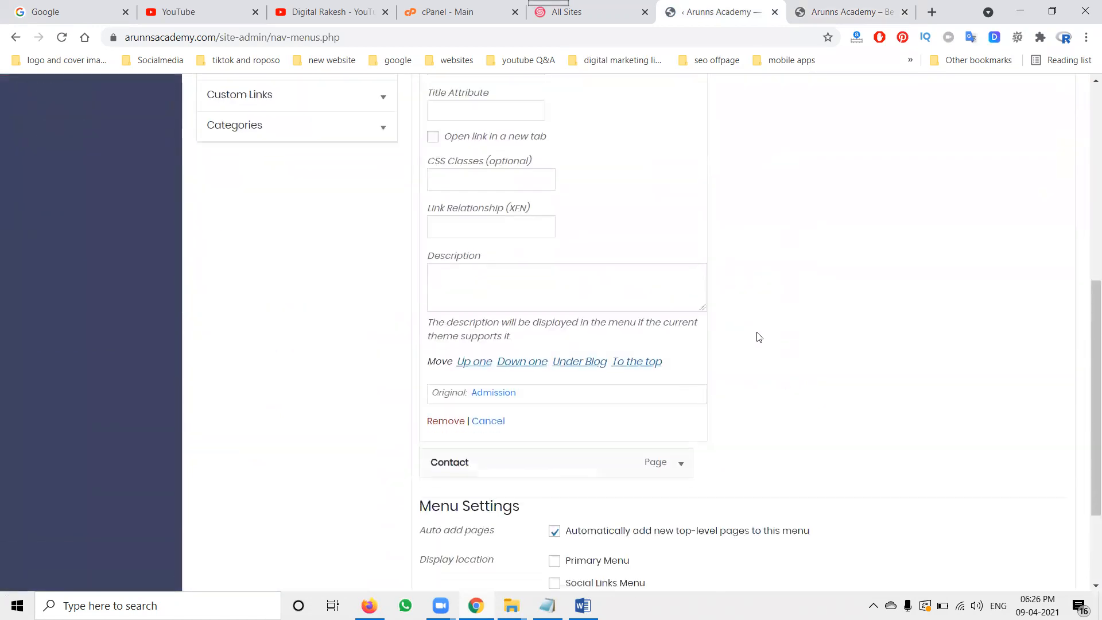
left_click(452, 423)
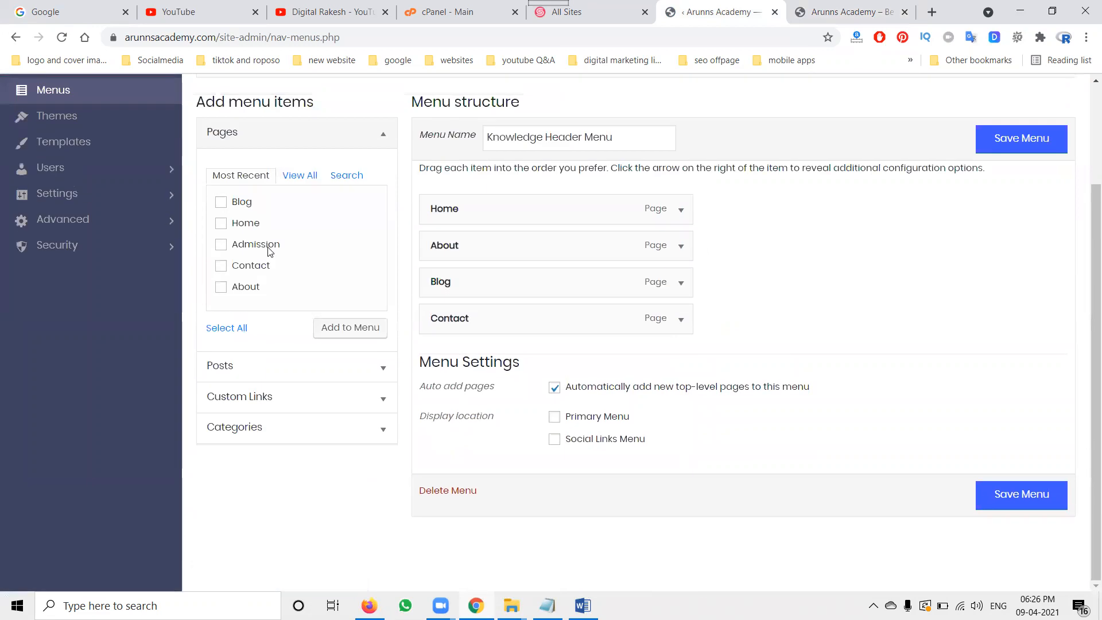
left_click(243, 429)
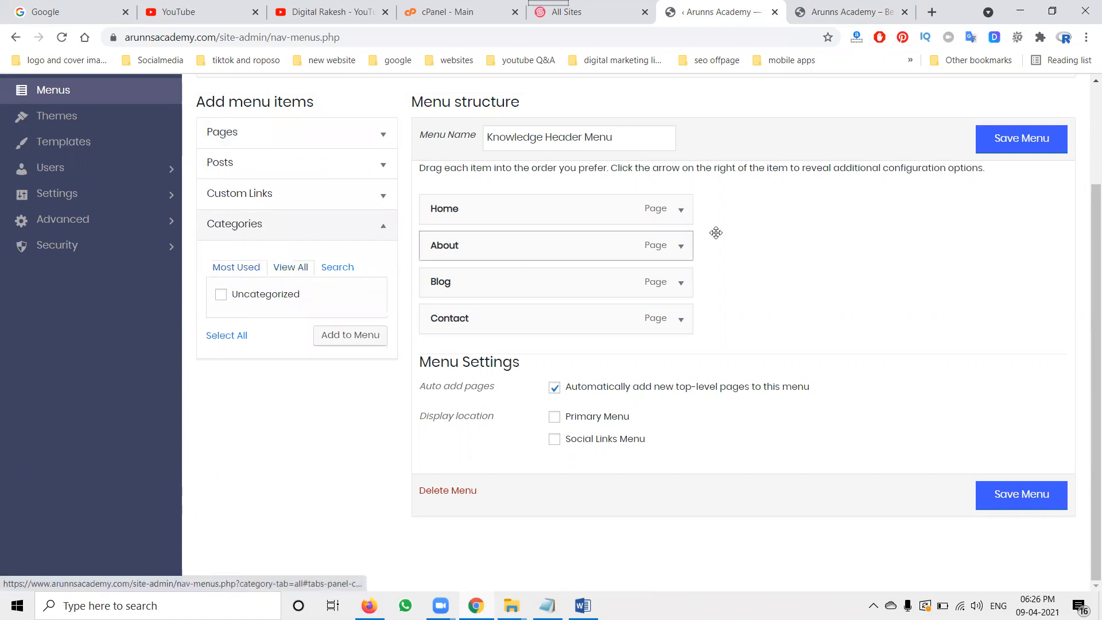
left_click(1027, 139)
left_click(843, 11)
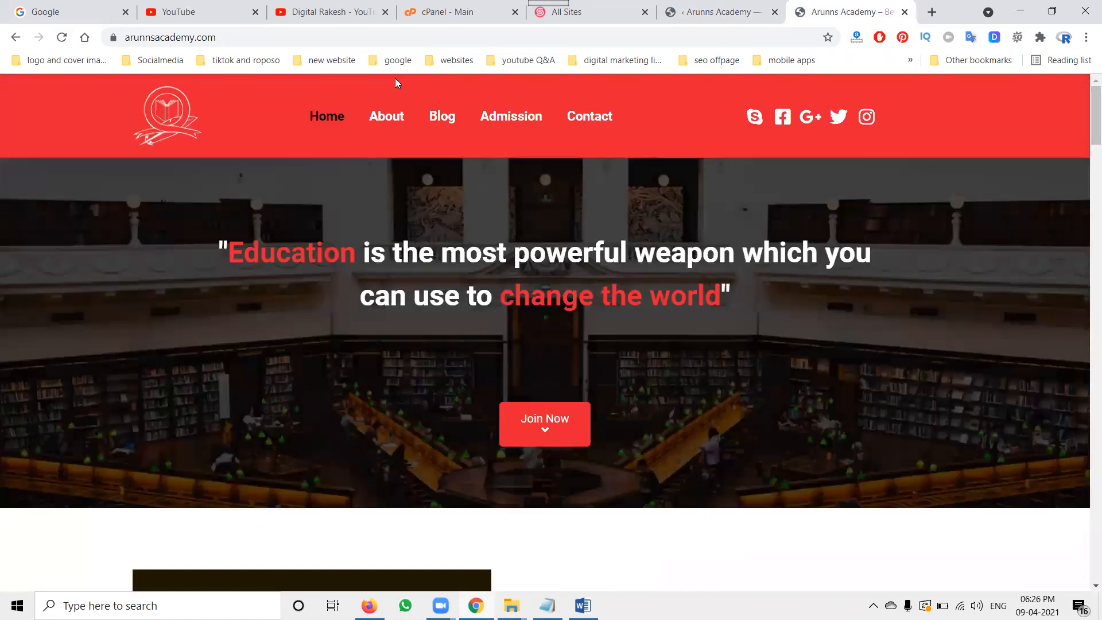
left_click(61, 37)
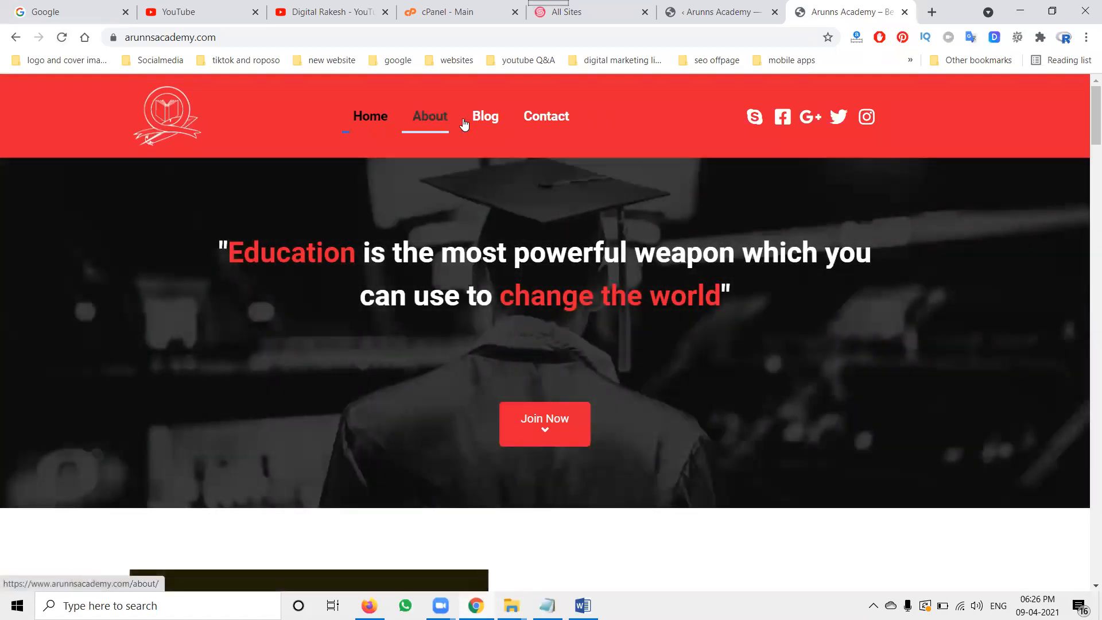
Step: Open the Custom Links section of the menu editor and enter App as the link text
left_click(735, 9)
scroll(414, 261, "down", 3)
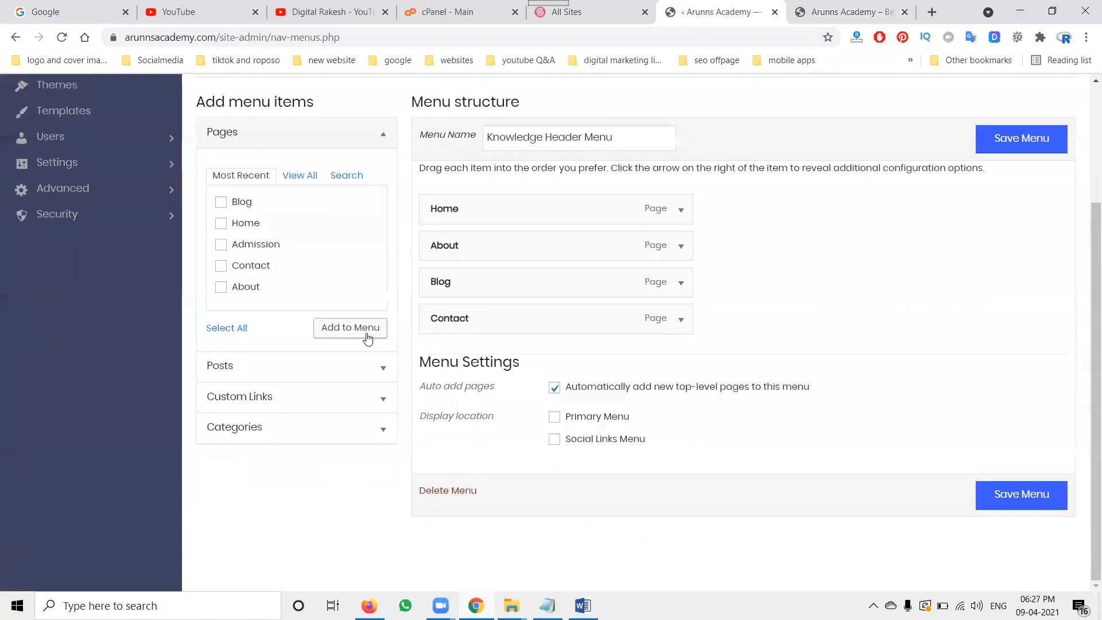
left_click(371, 404)
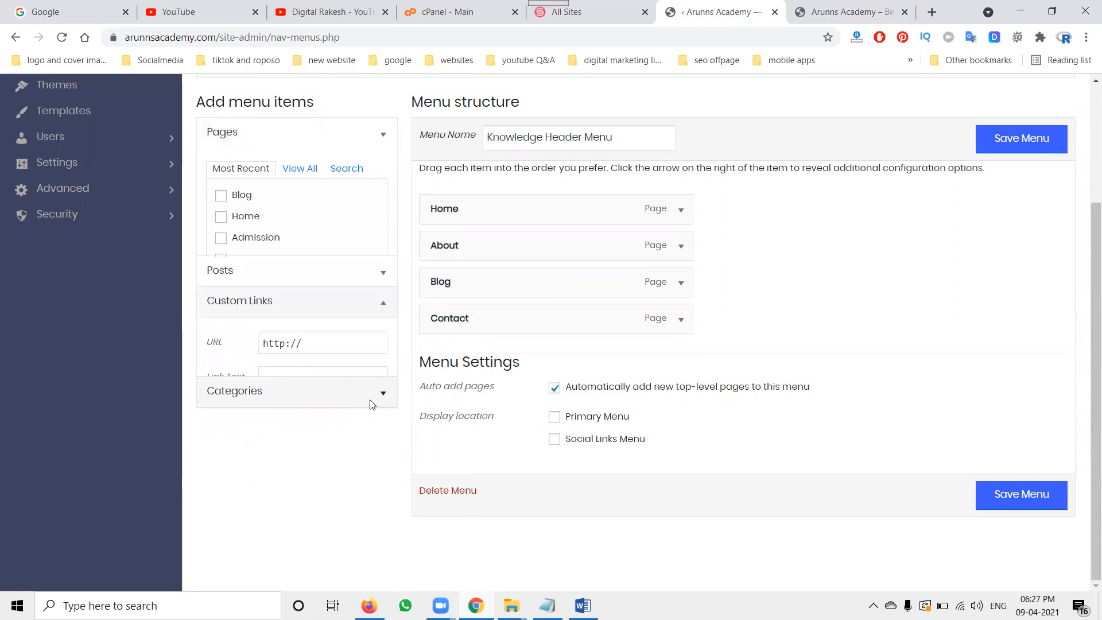
left_click(300, 282)
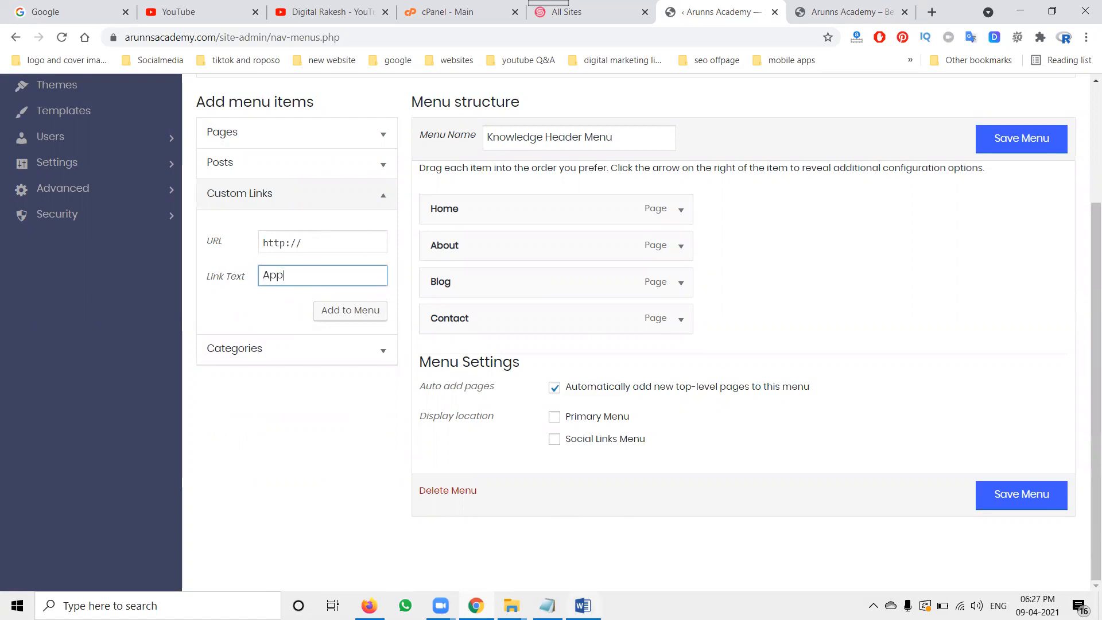
Step: Switch to the Arunn's Academy Description document in Word and scroll through it looking for the app link
key("alt+Tab")
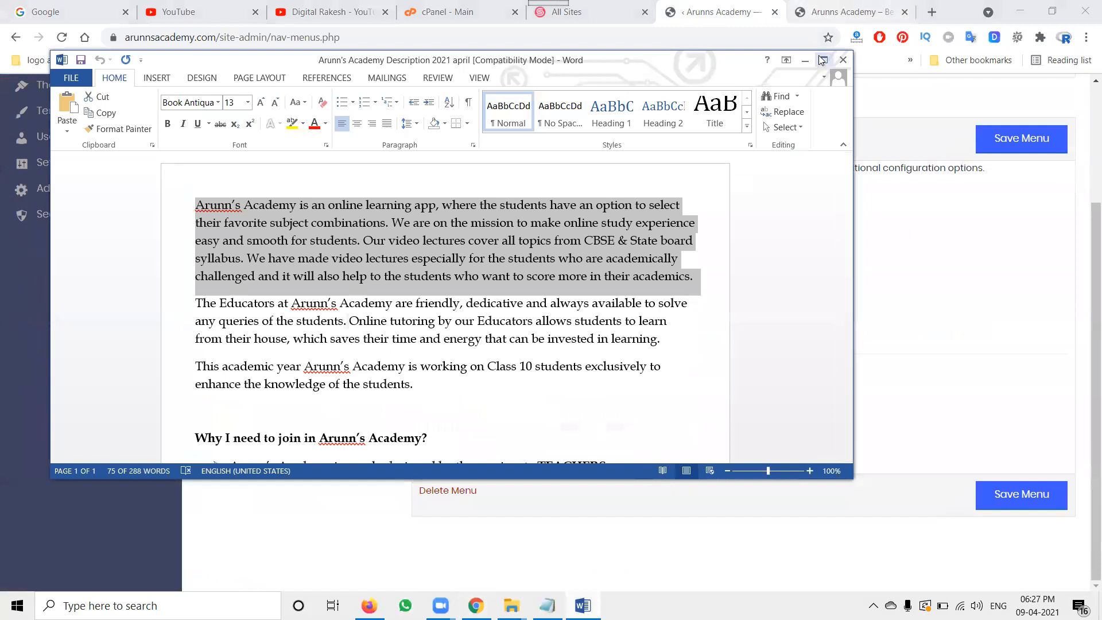
left_click(823, 60)
scroll(535, 197, "down", 3)
scroll(535, 198, "down", 3)
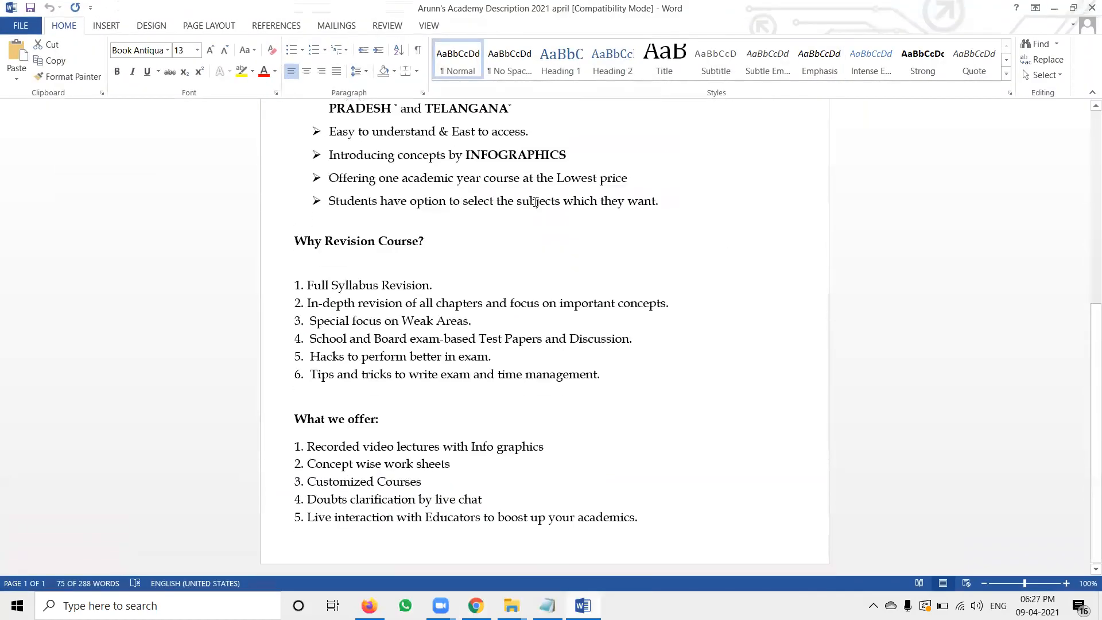
left_click(1054, 10)
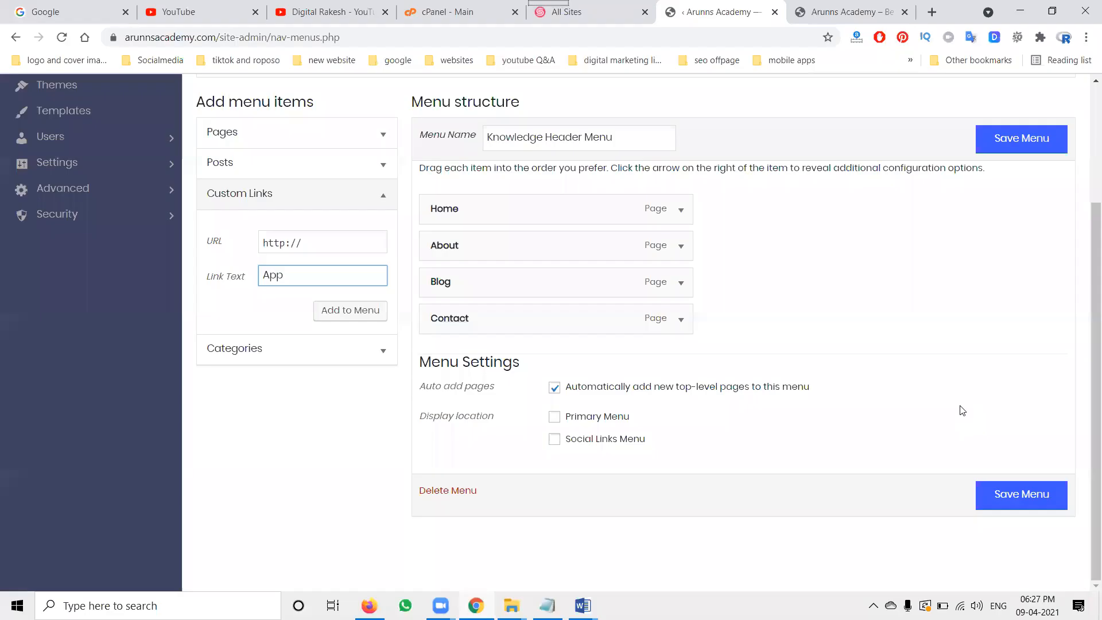
Step: Open the smo content document and copy the Google Play Store app URL
mouse_move(582, 606)
left_click(629, 534)
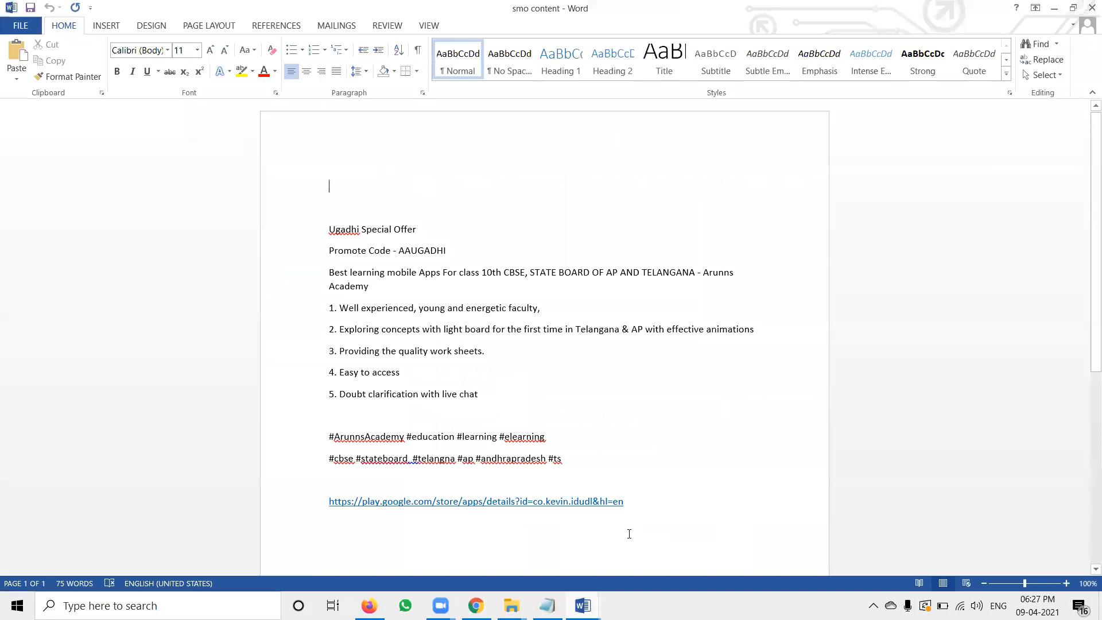
left_click_drag(629, 498, 348, 492)
key("ctrl+c")
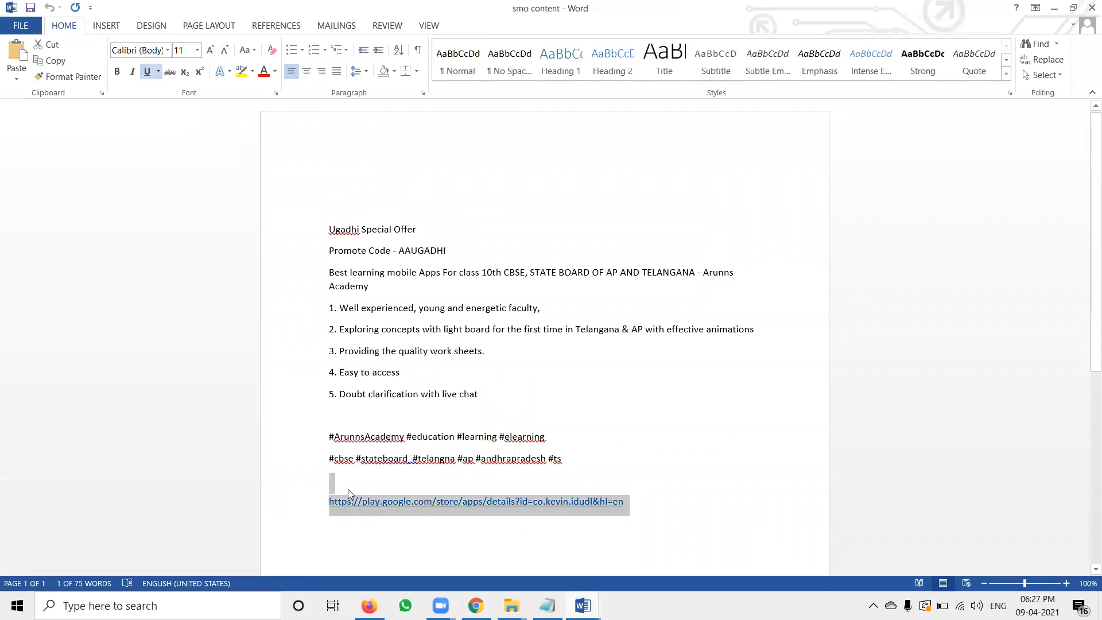
left_click(1054, 8)
Step: Paste the Play Store URL into the custom link's URL, add the App link to the menu, and save the menu
triple_click(278, 241)
key("ctrl+v")
left_click(348, 313)
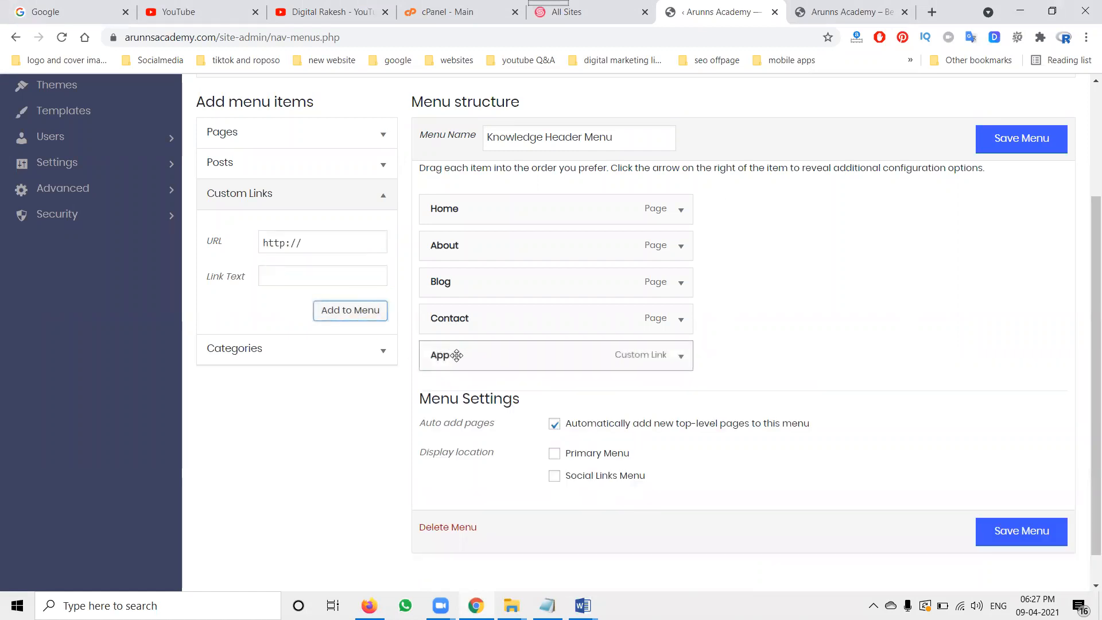
left_click(991, 147)
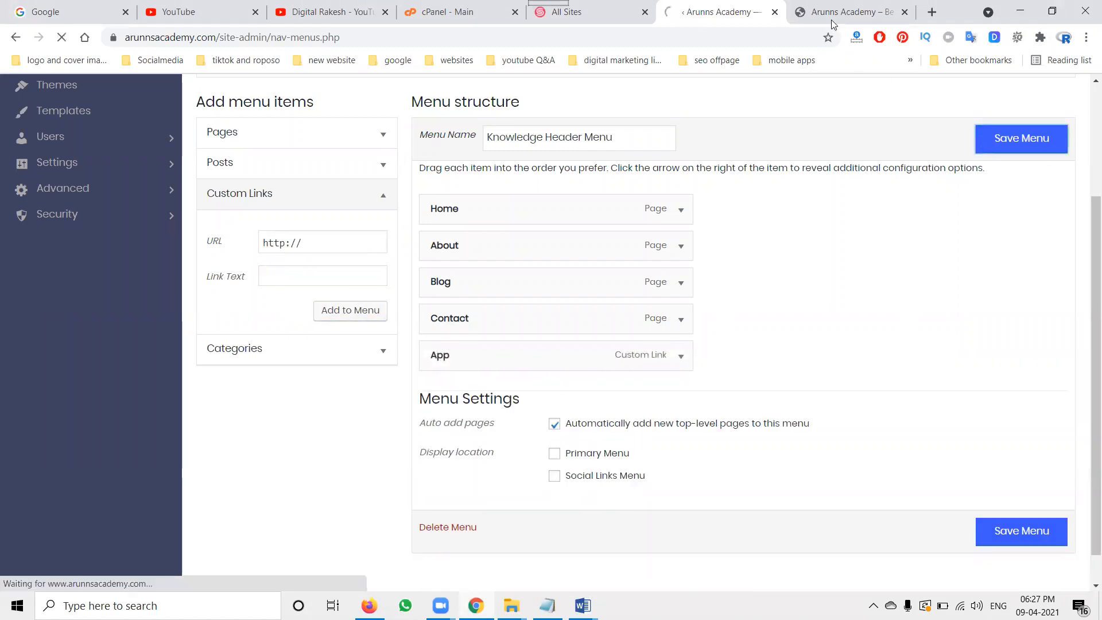
Step: Expand the Pages and Blog sections of the SitePad admin sidebar
left_click(830, 11)
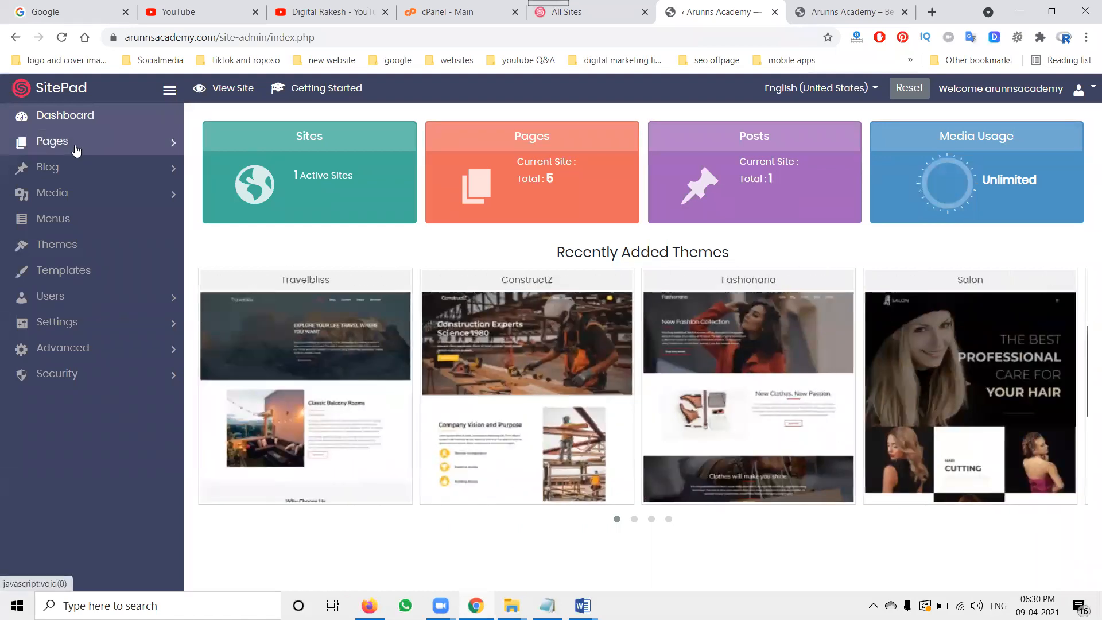
left_click(75, 151)
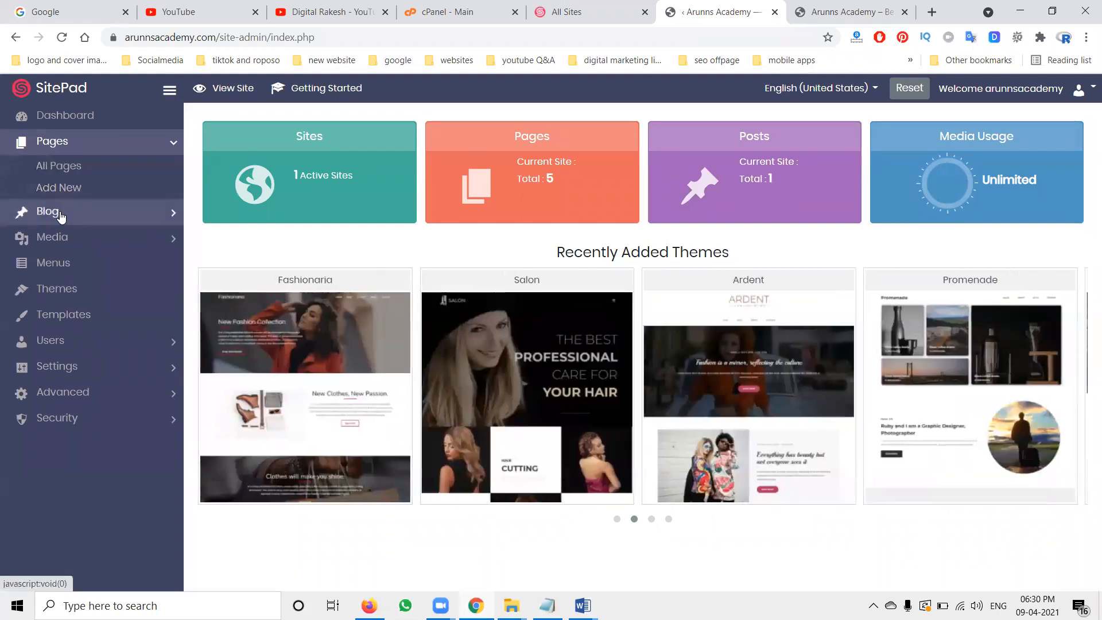
left_click(49, 212)
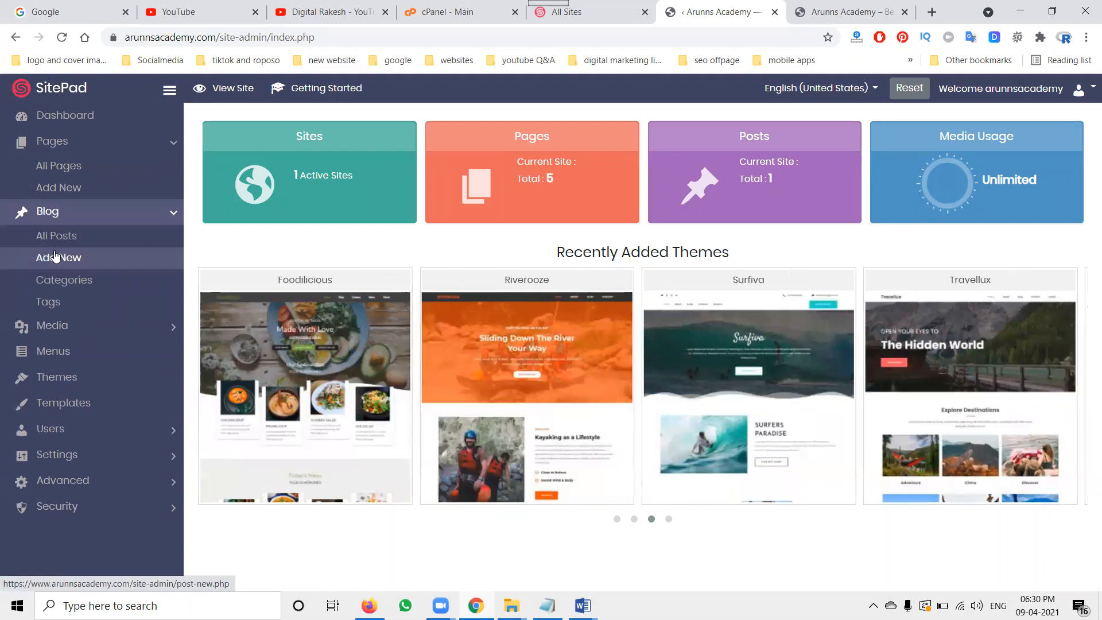
Step: Open the Blog page on the live site from the header menu and scroll through it
left_click(808, 7)
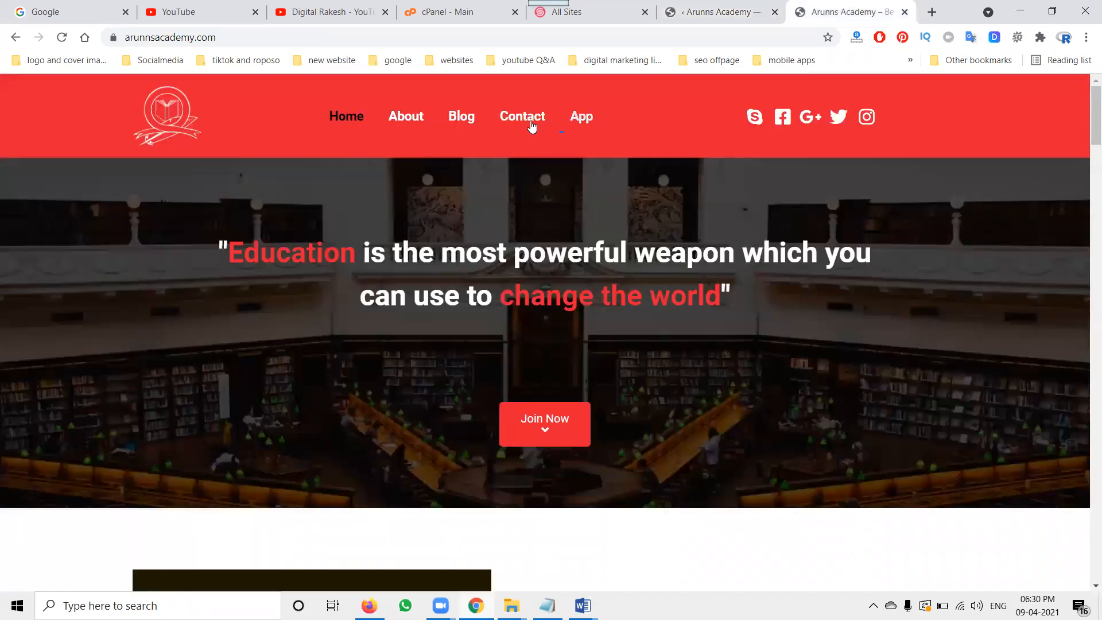
left_click(464, 122)
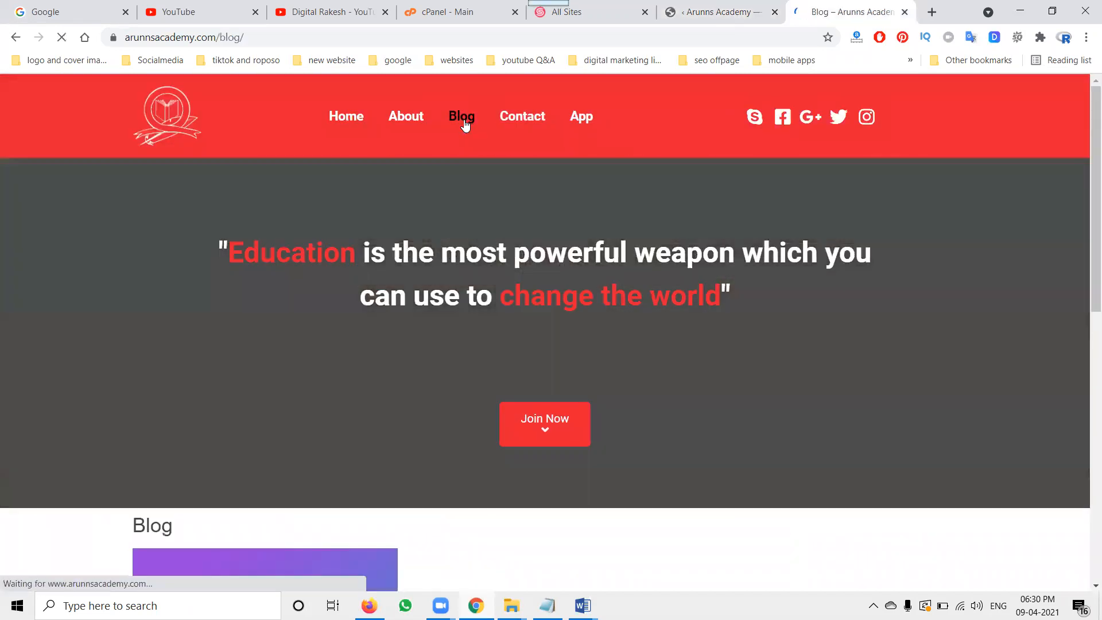
scroll(571, 271, "down", 5)
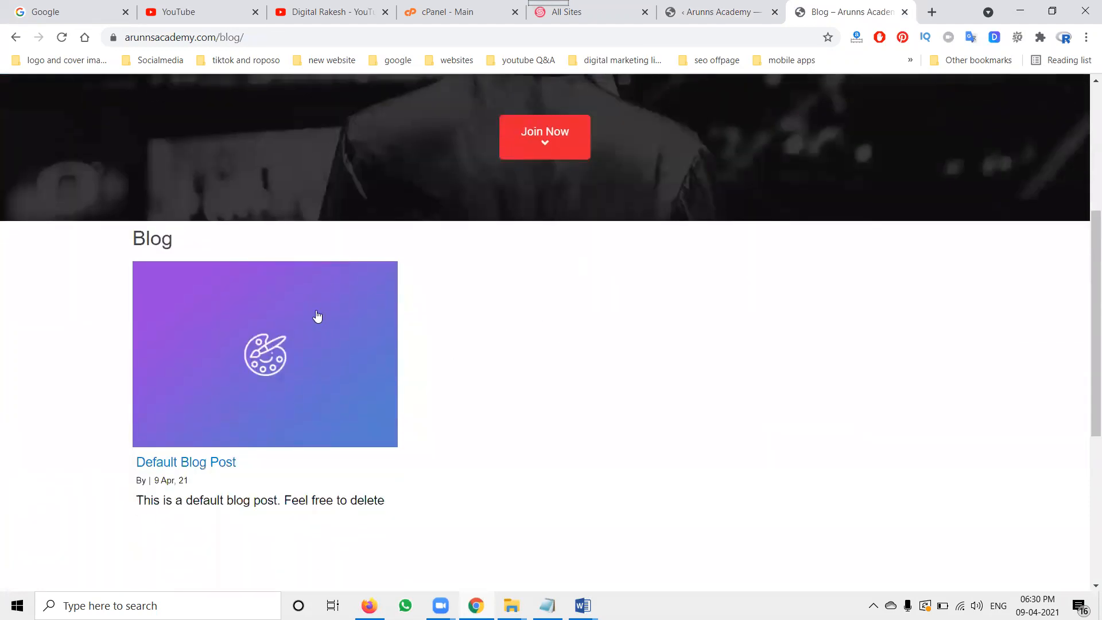
Step: Open the Contact page in the editor from All Pages and scroll to its contact details and map
left_click(705, 14)
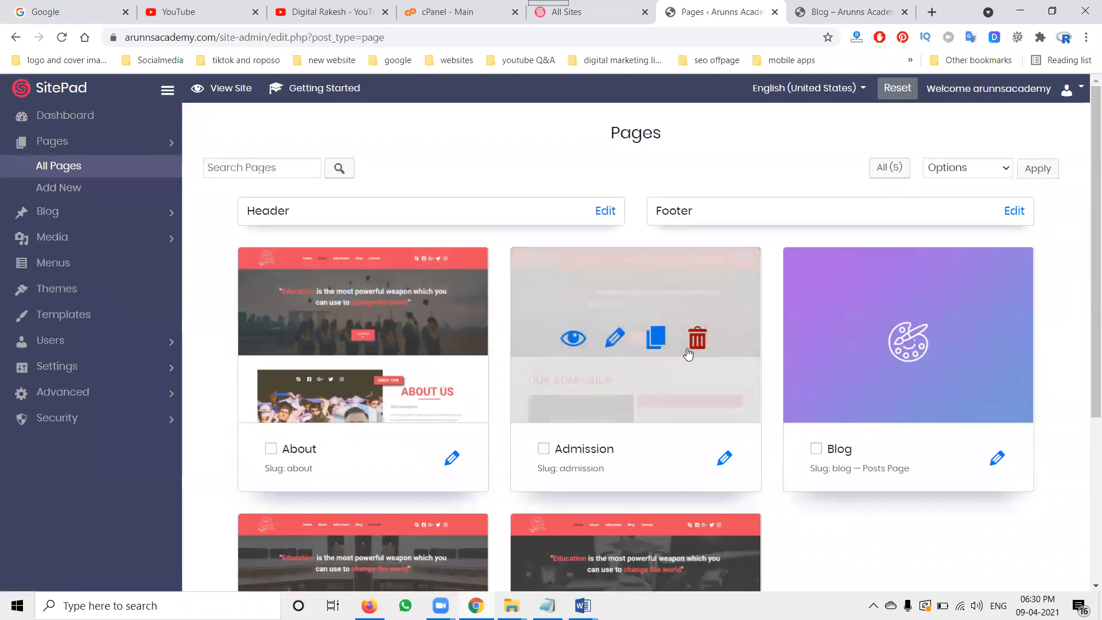
scroll(734, 364, "down", 5)
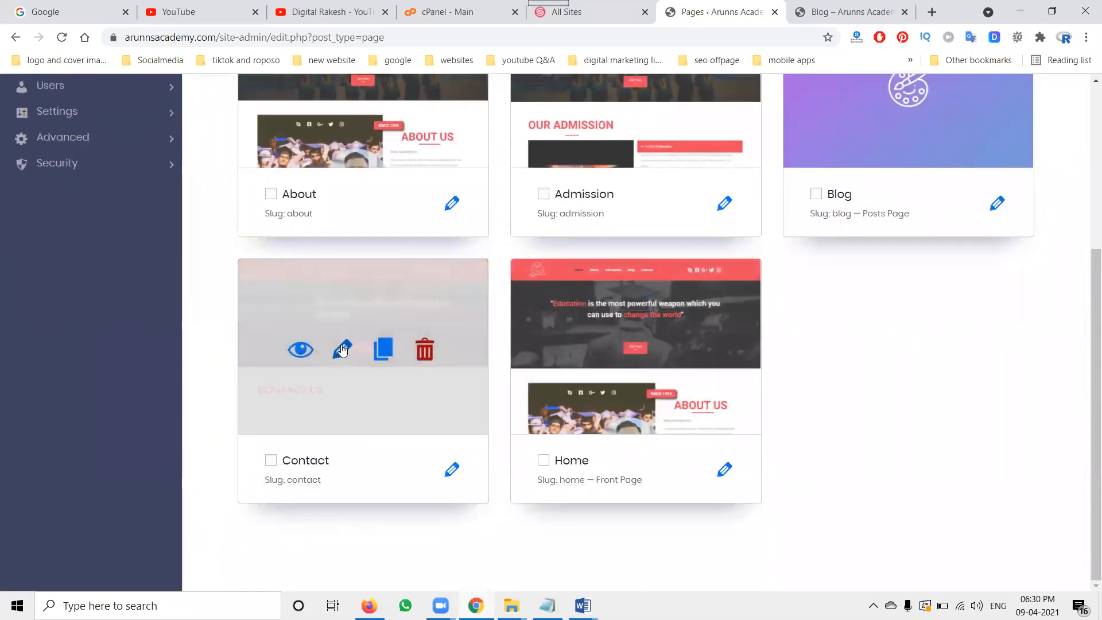
left_click(343, 349)
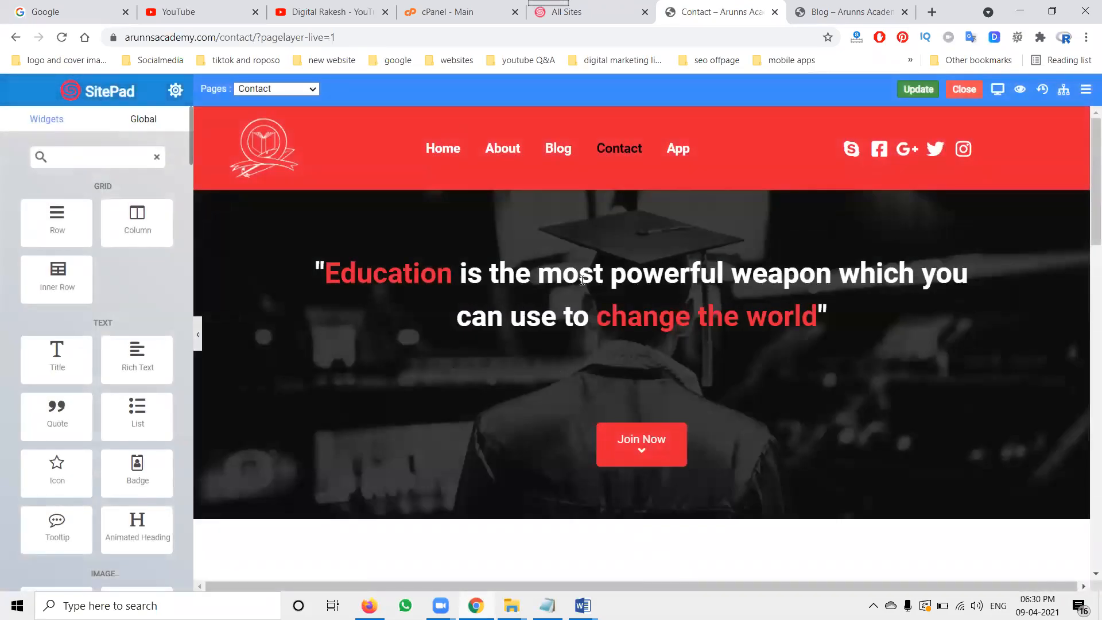
scroll(482, 274, "down", 4)
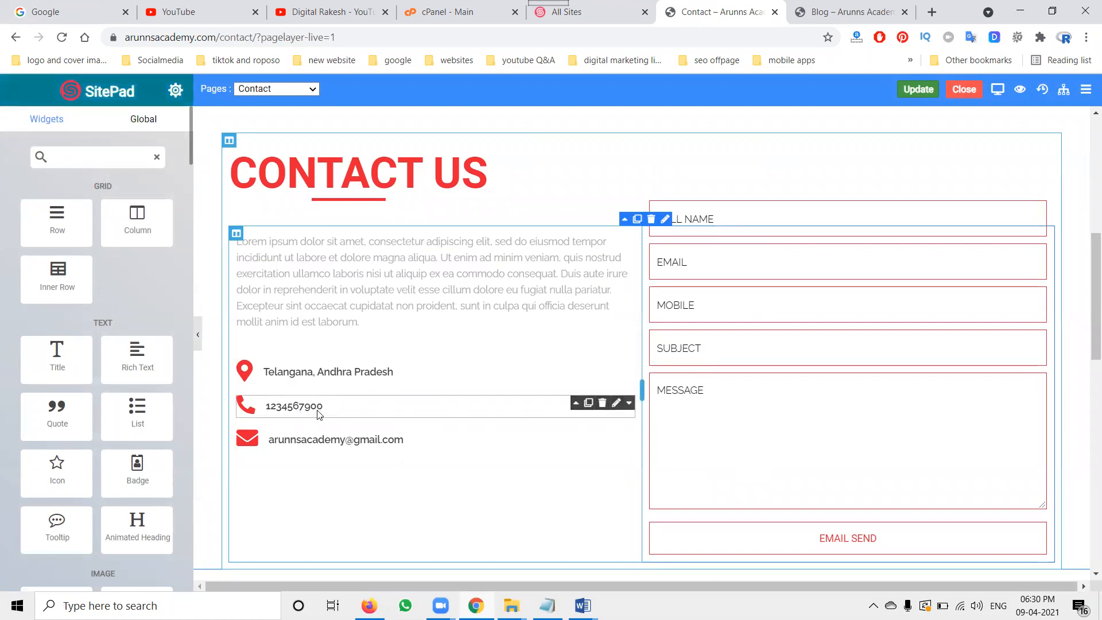
scroll(319, 421, "down", 6)
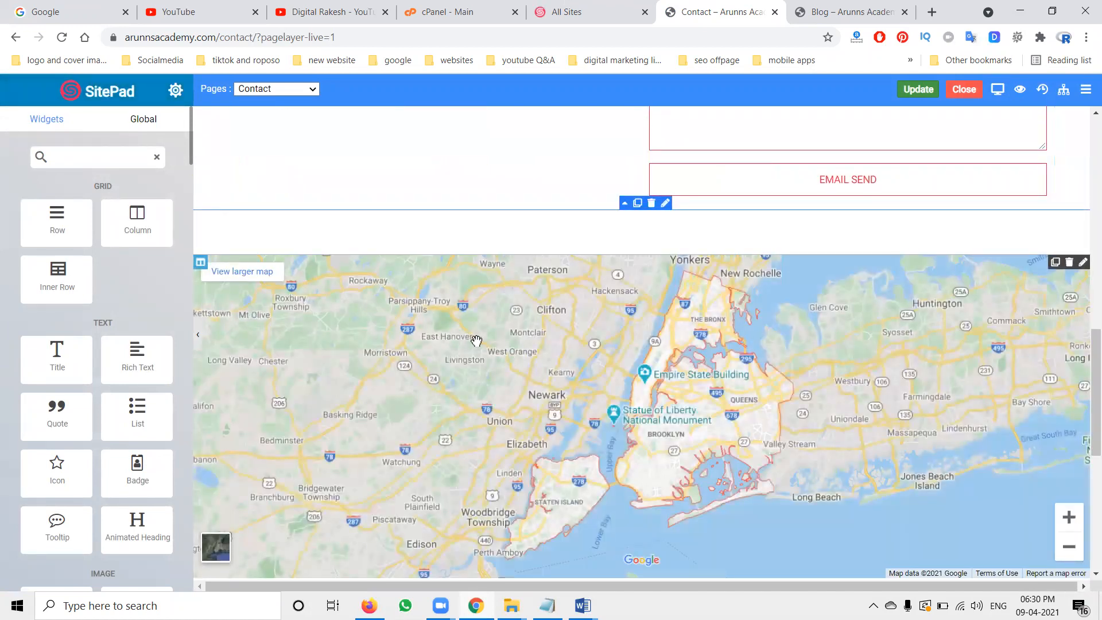
Step: Replace the Contact Us intro paragraph with the Arunn's Academy description copied from the Word document
scroll(476, 340, "up", 3)
scroll(476, 340, "up", 2)
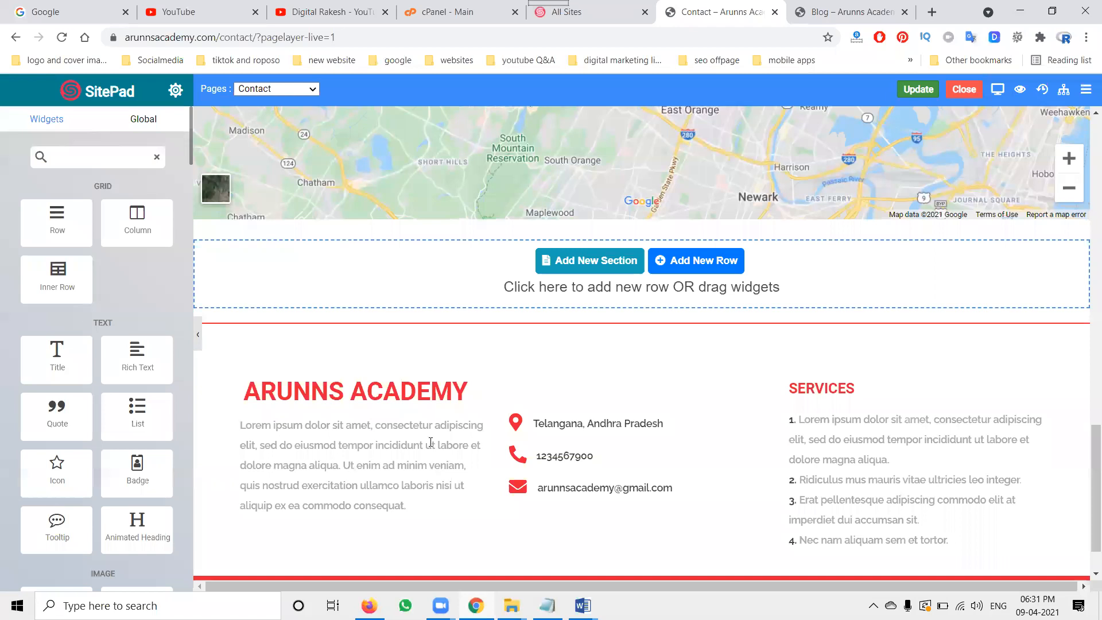
scroll(430, 442, "up", 5)
scroll(442, 376, "up", 3)
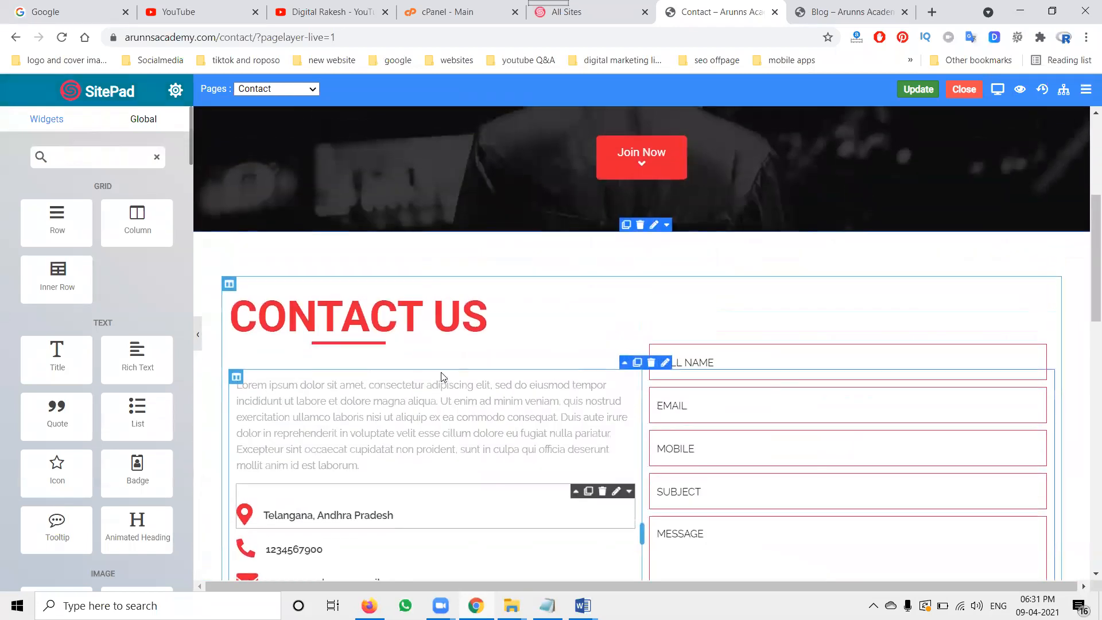
triple_click(370, 417)
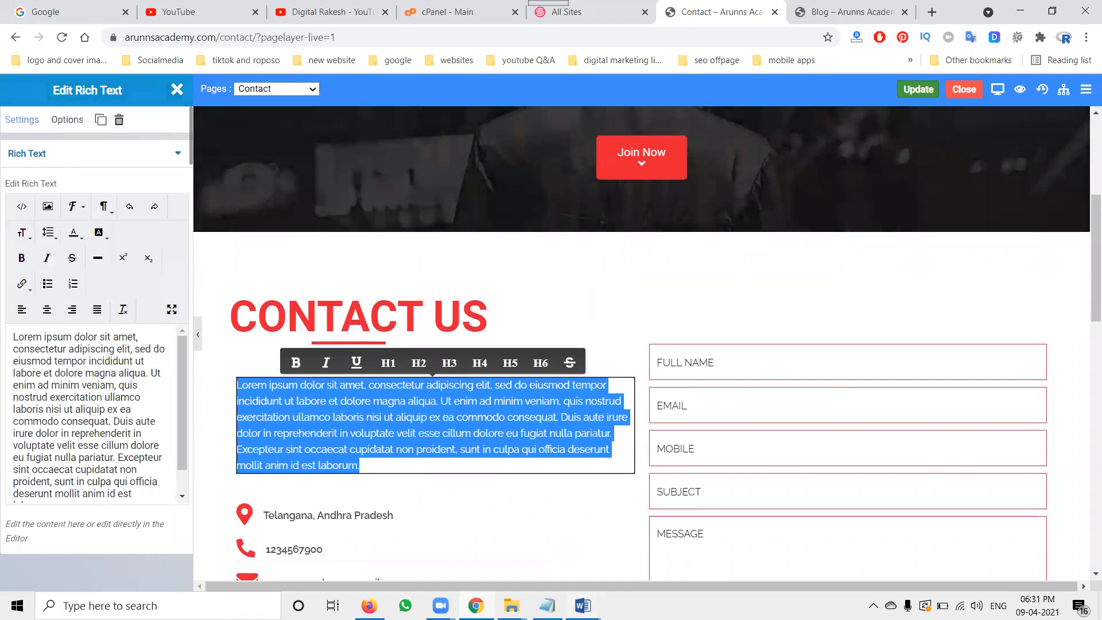
left_click(582, 605)
left_click(553, 555)
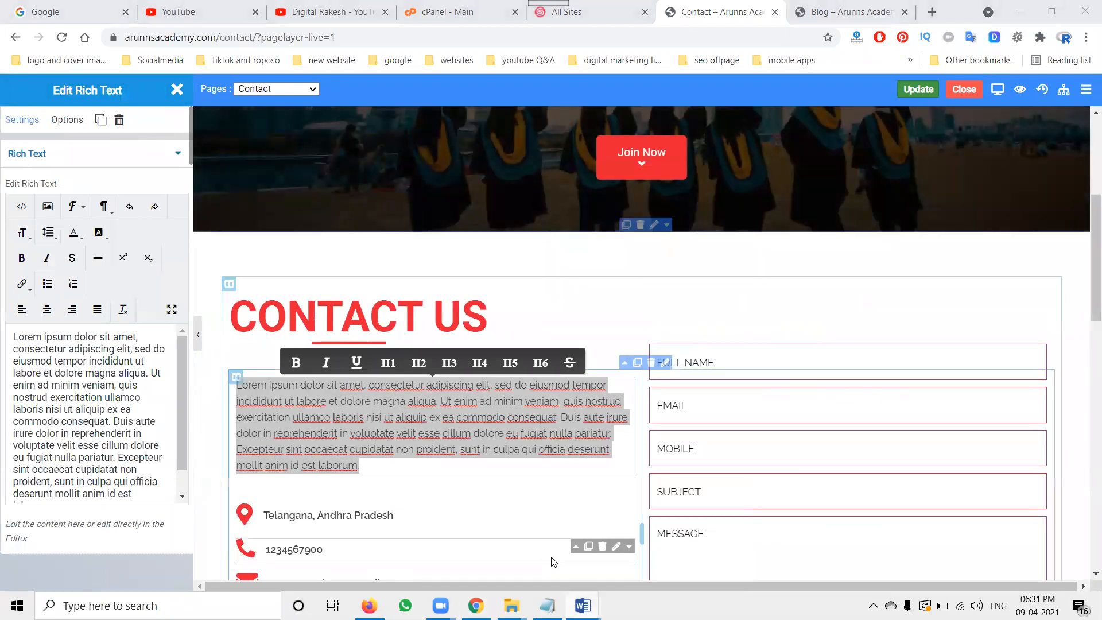
scroll(483, 321, "up", 4)
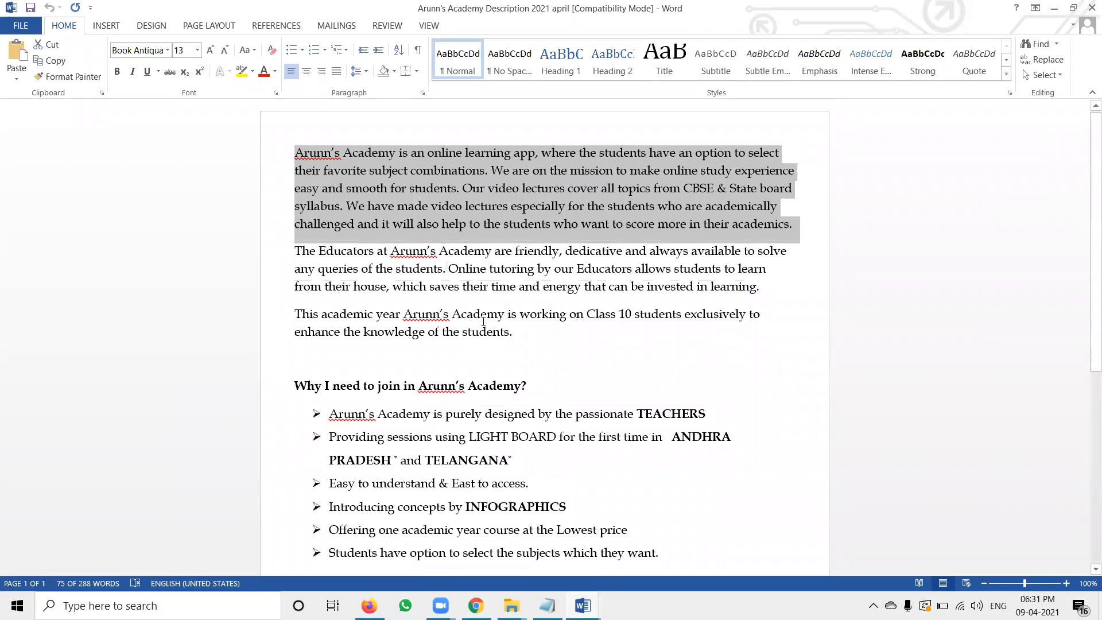
key("alt+Tab")
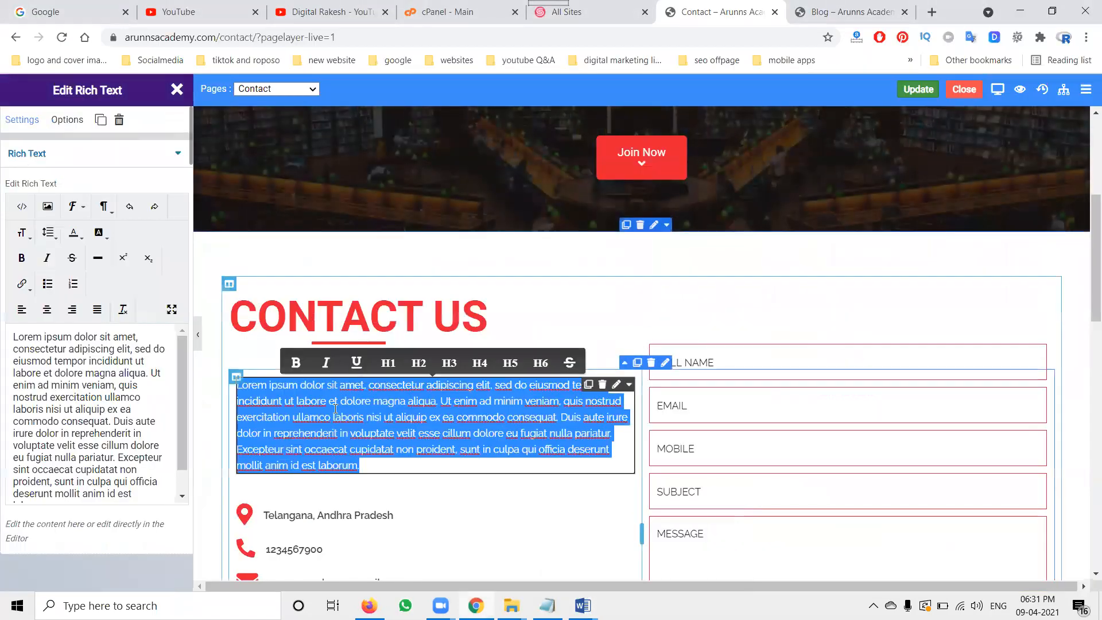
type("Arunn’s Academy is an online learning app, where the students have an option to select their favorite subject combinations. We are on the mission to make online study experience easy and smooth for students. Our video lectures cover all topics from CBSE & State board syllabus. We have made video lectures especially for the students who are academically challenged and it will also help to the students who want to score more in their academics.")
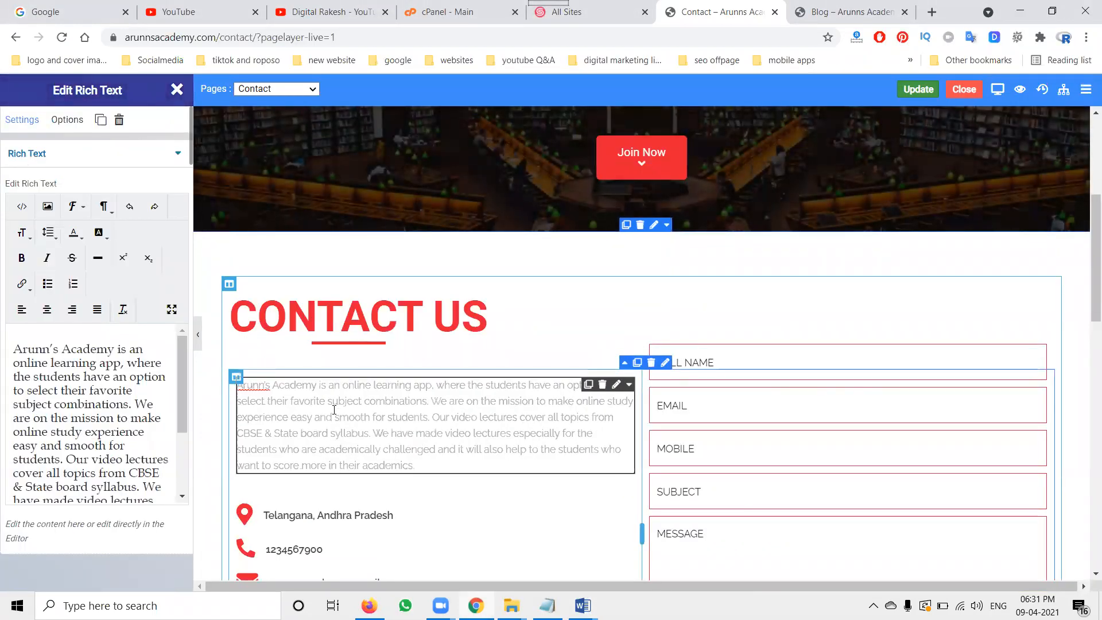
Step: Save the Contact page and close the rich text editing panel
left_click(911, 93)
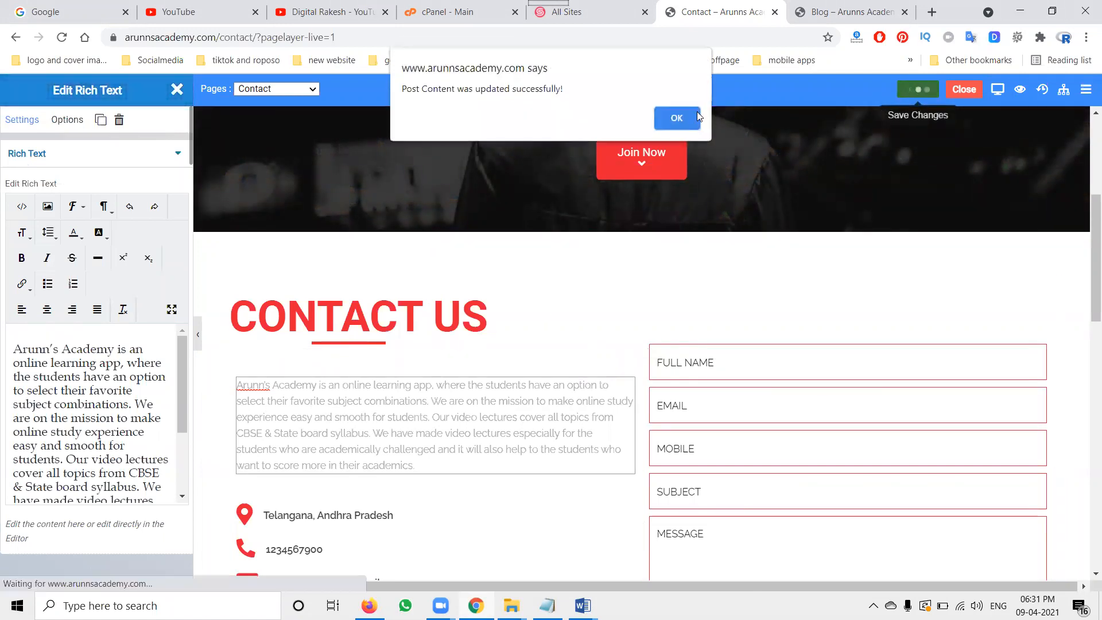
left_click(668, 119)
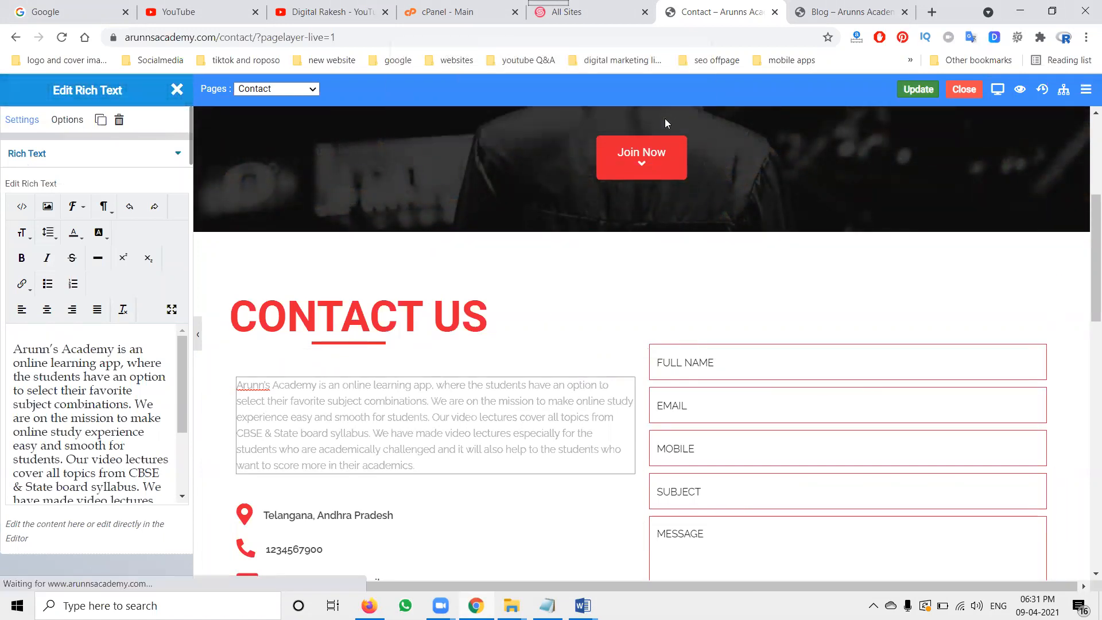
left_click(176, 90)
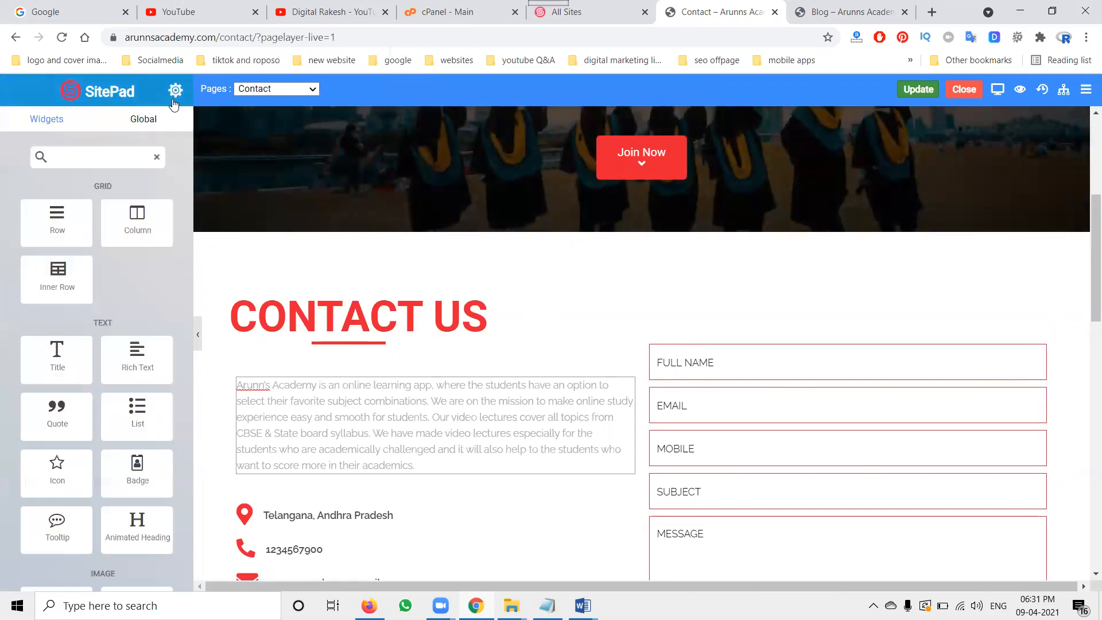
scroll(473, 293, "up", 5)
triple_click(491, 309)
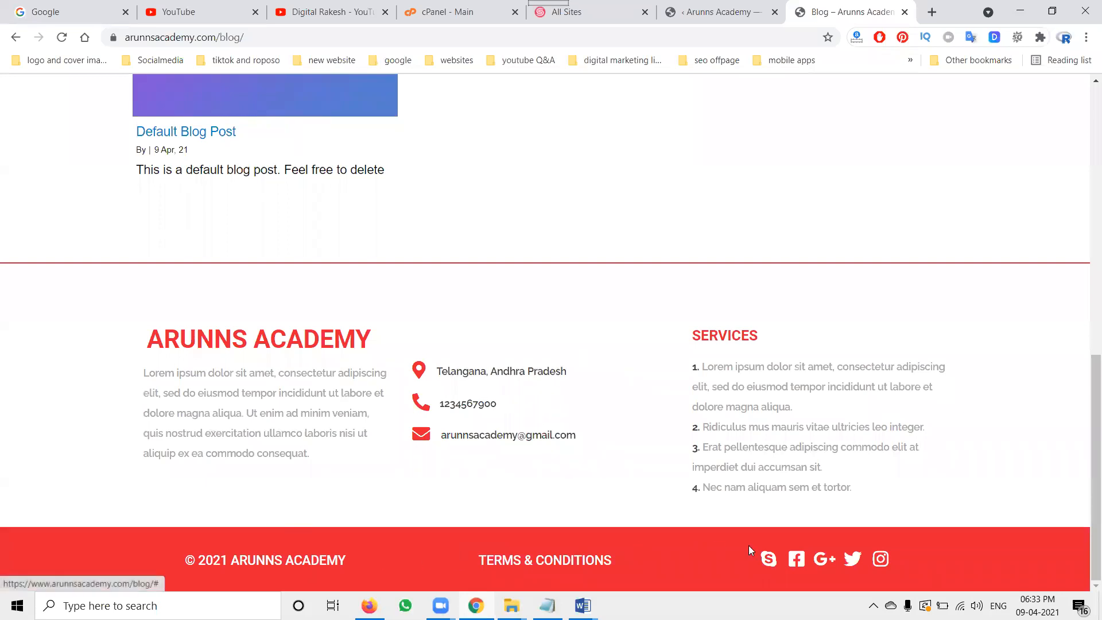
Step: Open the Footer template for editing from the SitePad Templates list
left_click(716, 12)
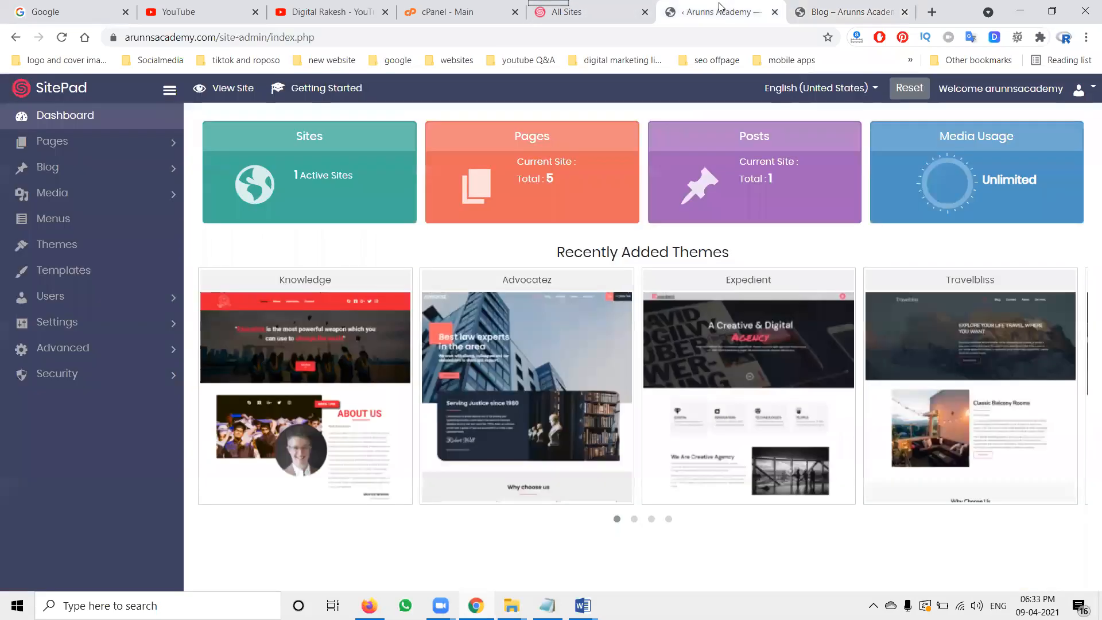
left_click(144, 270)
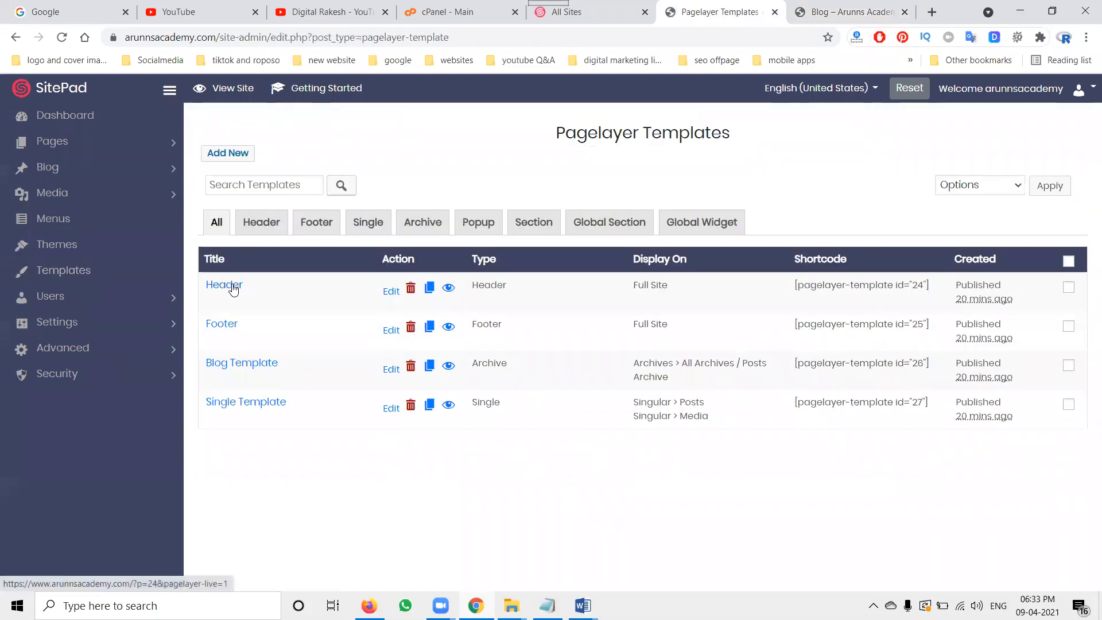
left_click(390, 331)
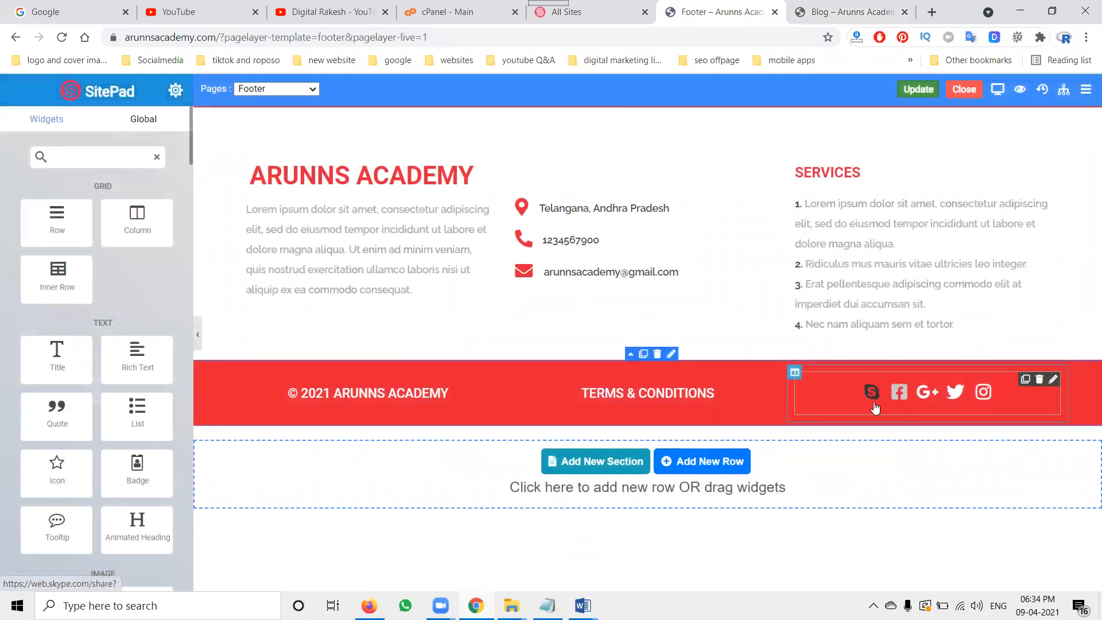
Step: Add a new icon item to the footer's social share widget and save the footer
left_click(1053, 380)
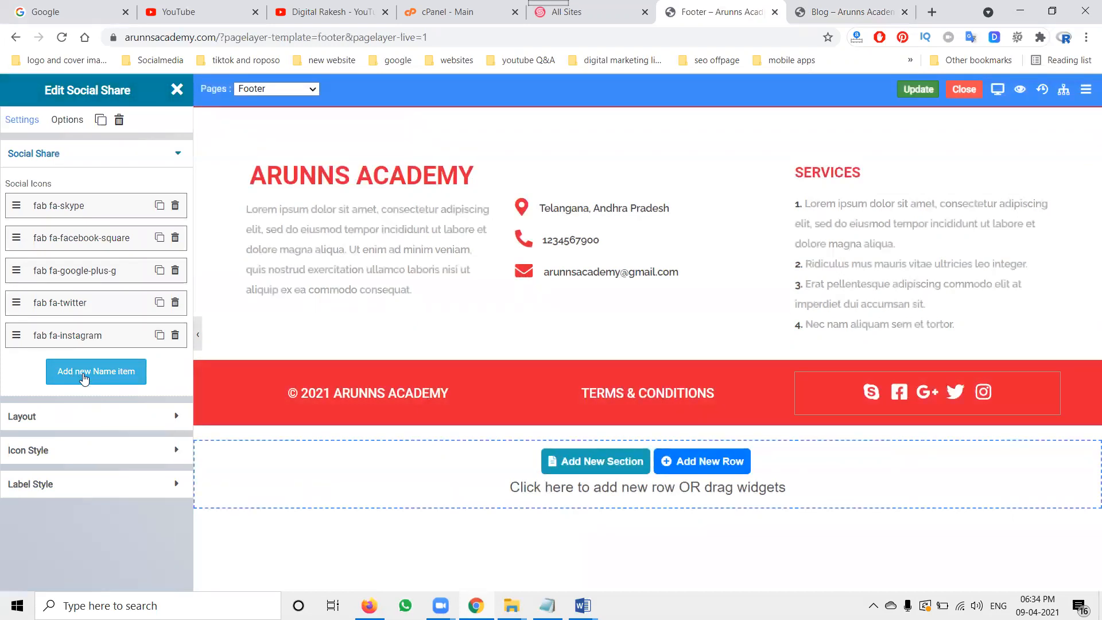
left_click(85, 377)
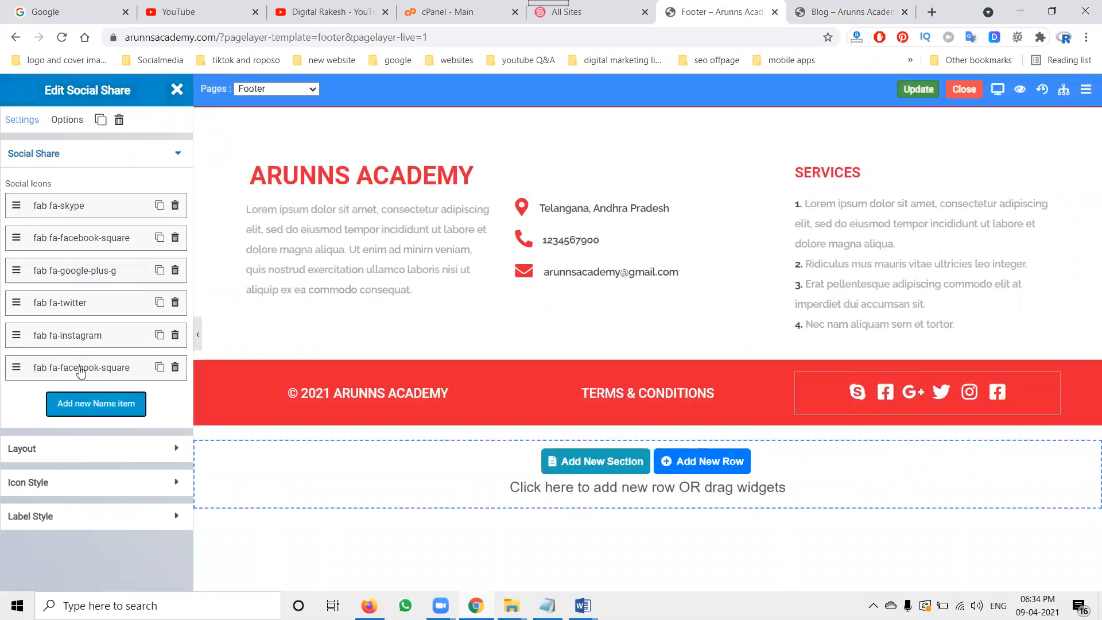
left_click(917, 89)
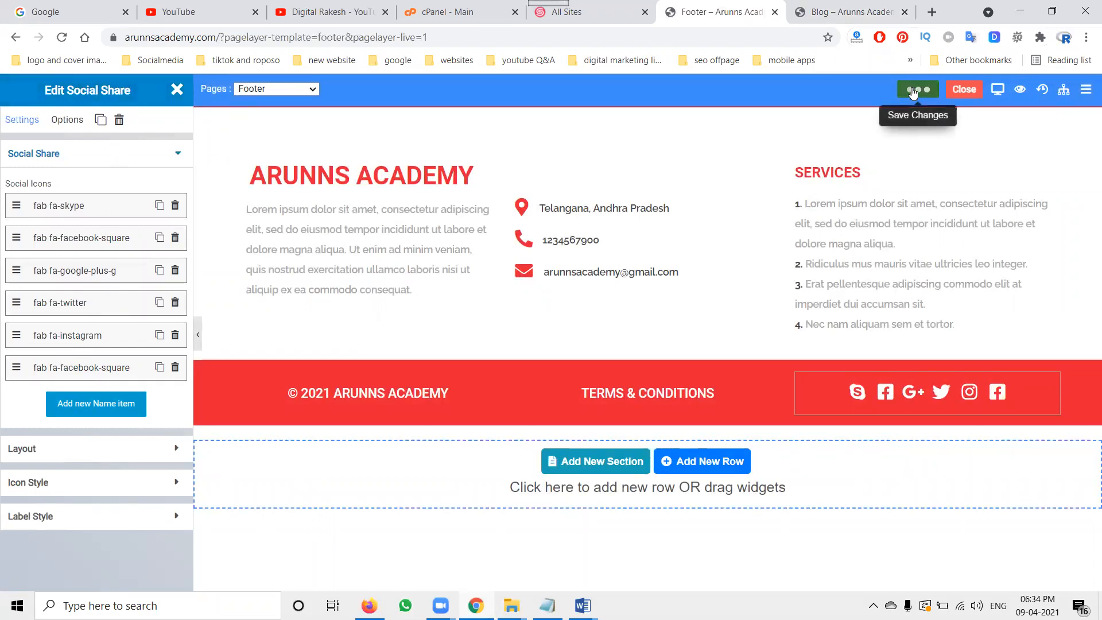
left_click(671, 120)
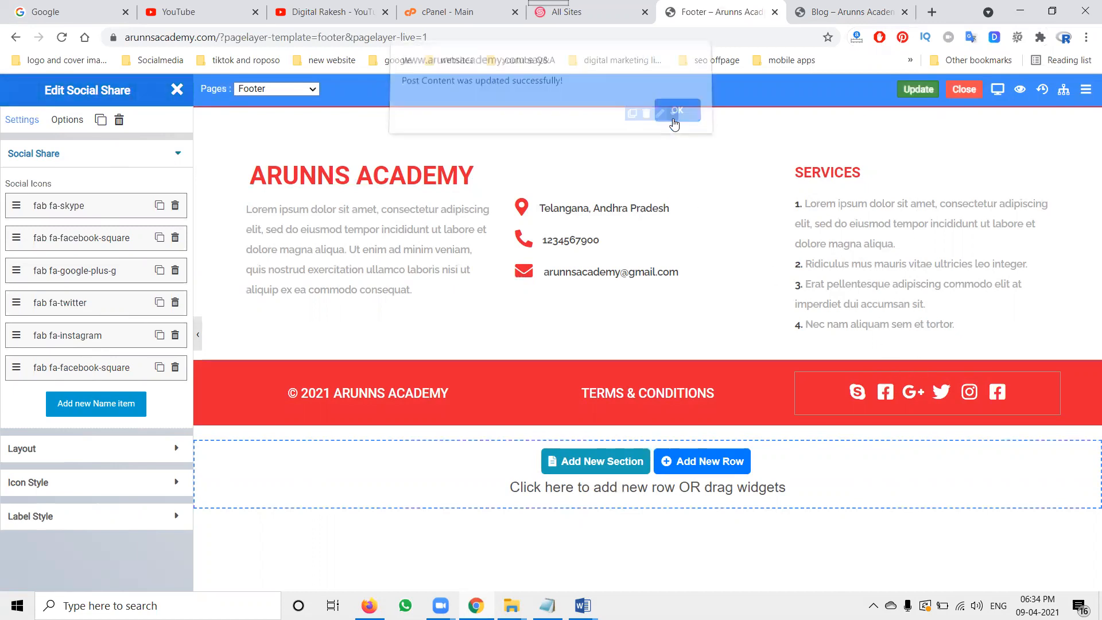
Step: Reload the live Blog page to check the footer's social icons
left_click(813, 13)
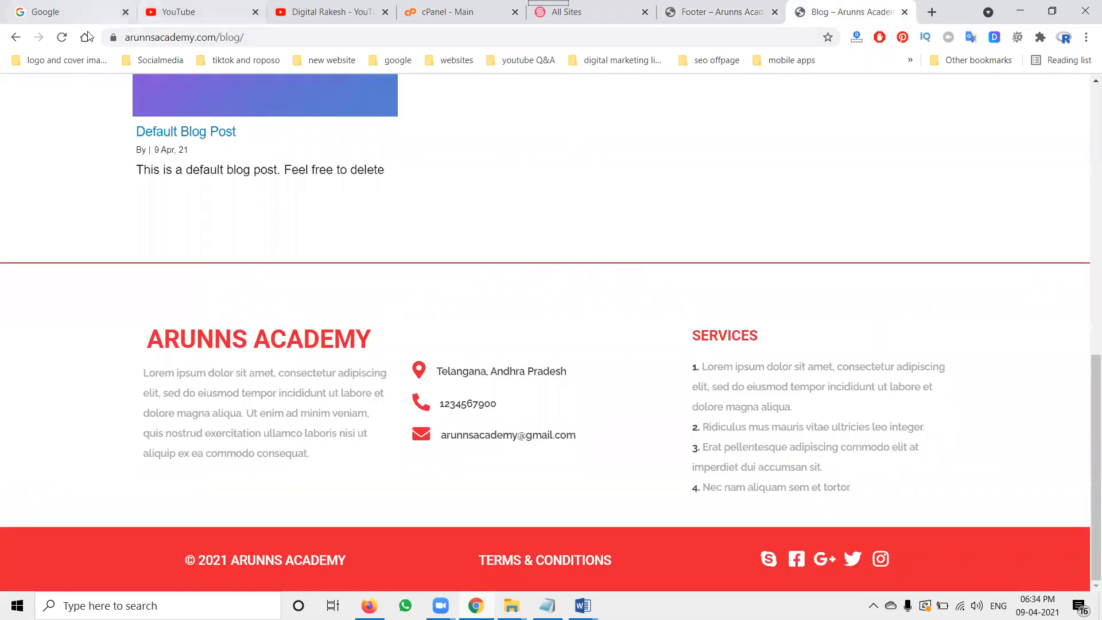
left_click(62, 38)
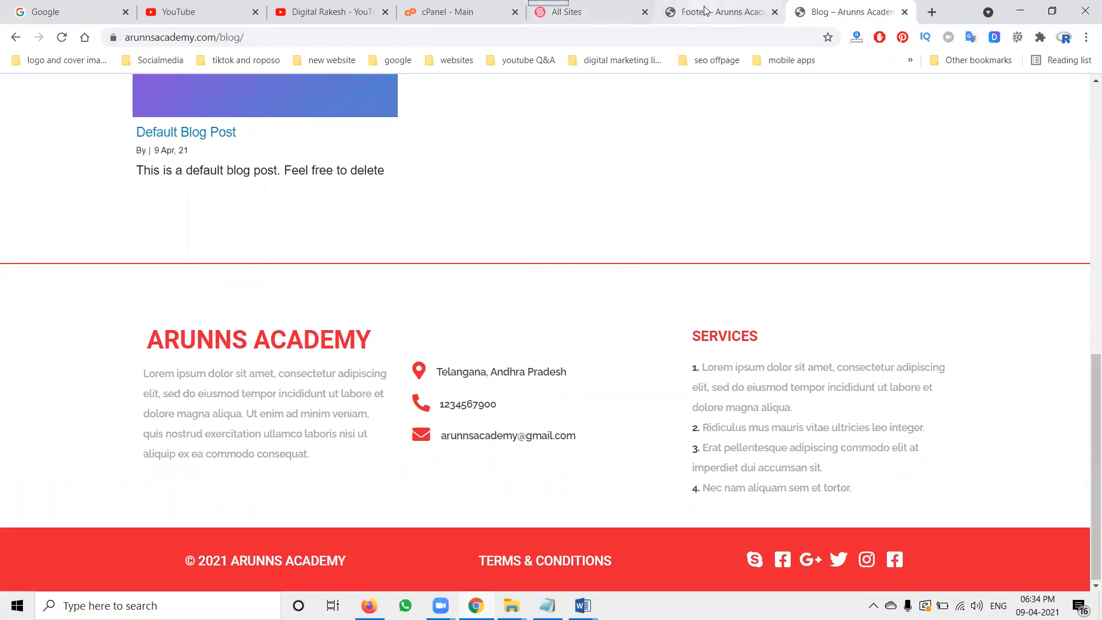
left_click(717, 12)
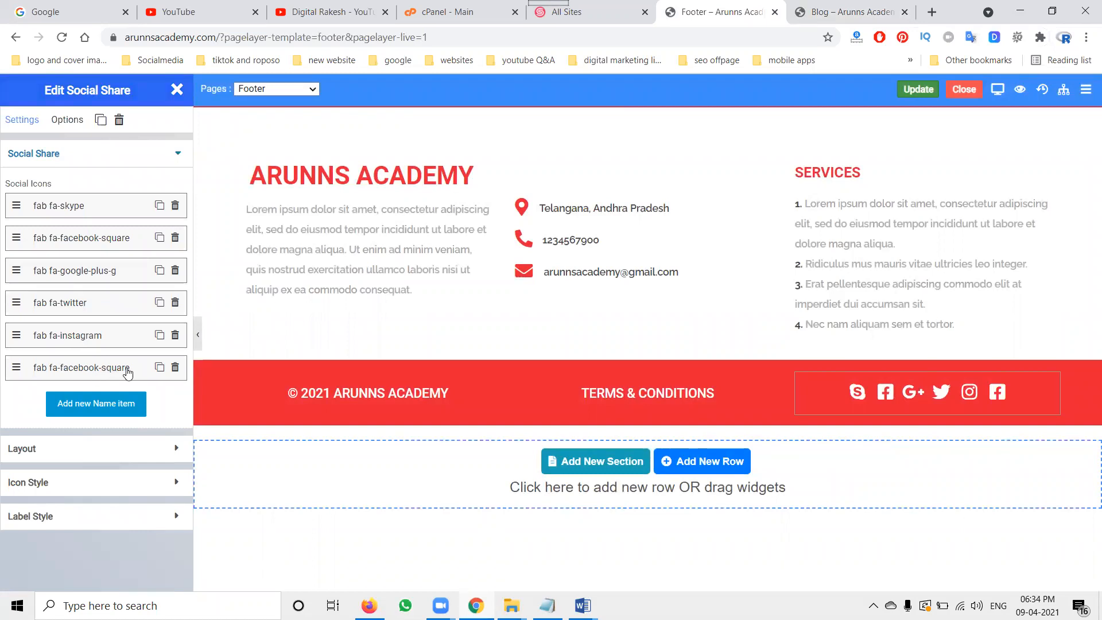
Step: Change the new social item's icon to linkedin by searching the icon picker
left_click(128, 372)
left_click(118, 437)
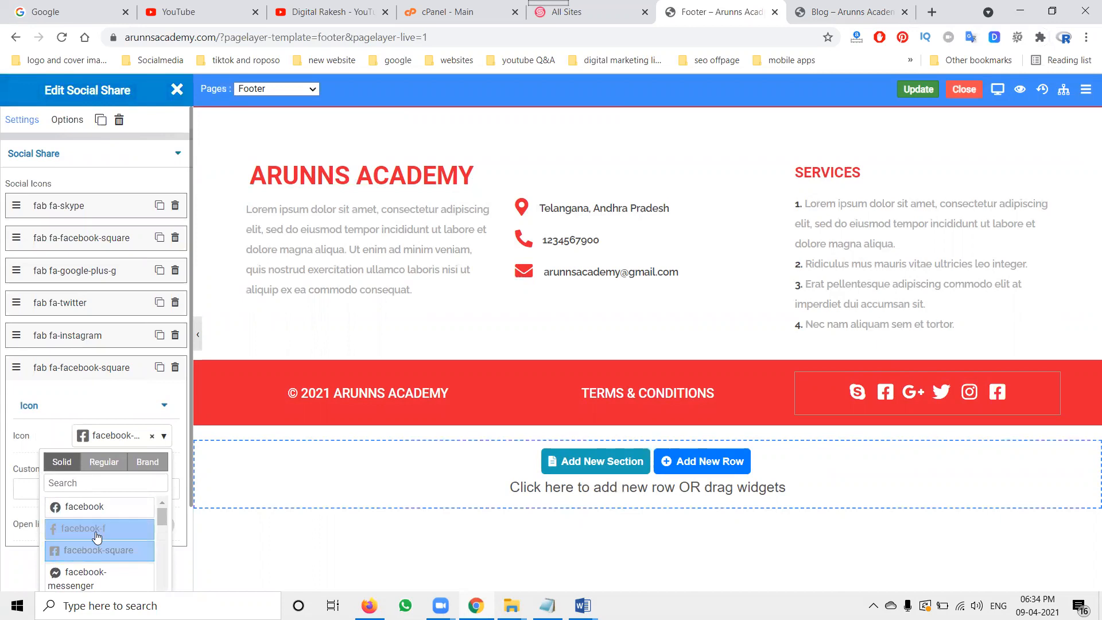
left_click(97, 481)
type("linkedin")
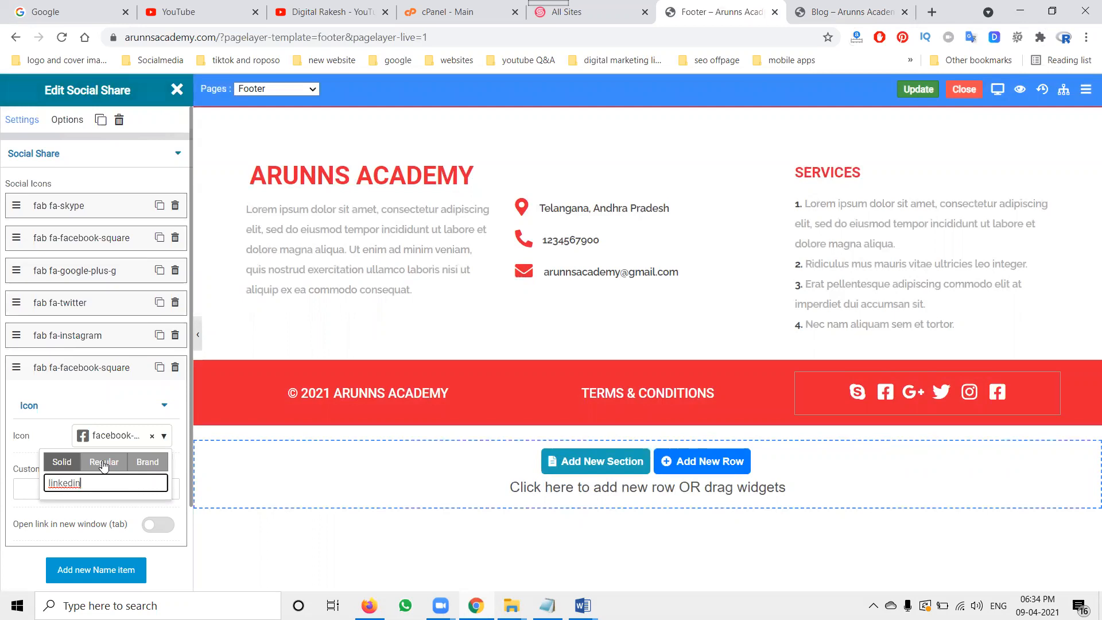
left_click(104, 463)
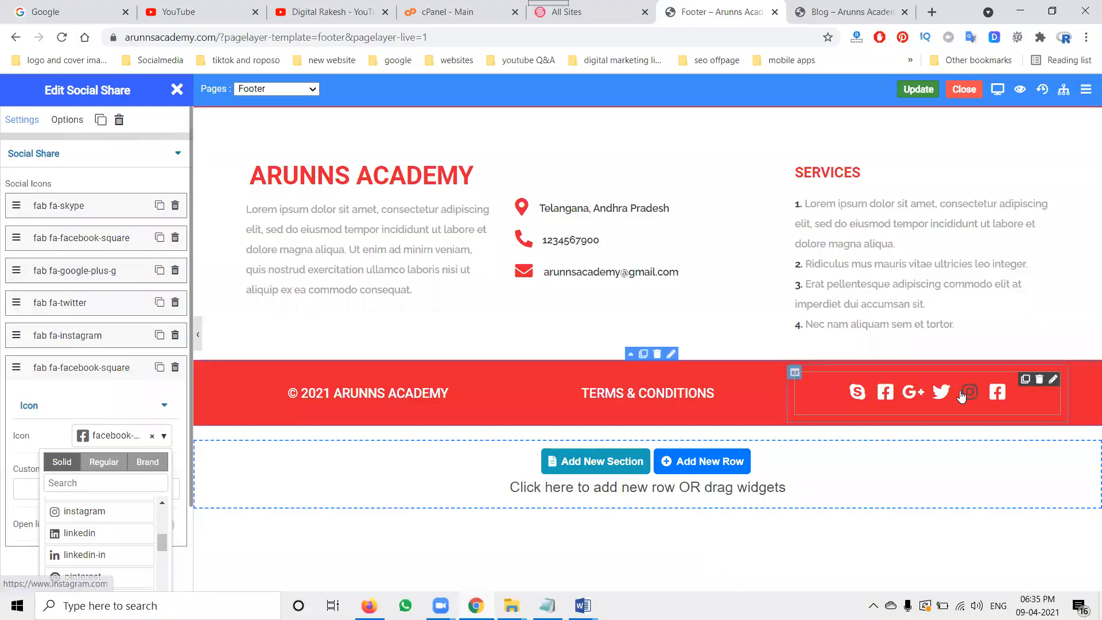
left_click(71, 533)
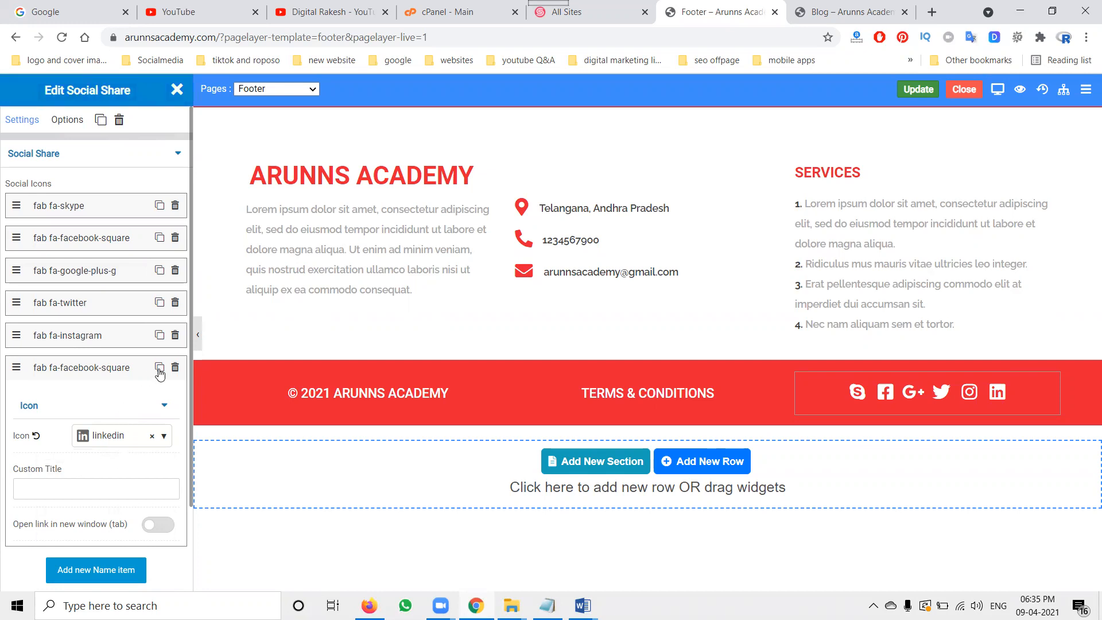
Step: Delete the Skype item from the footer's social icons
left_click(103, 373)
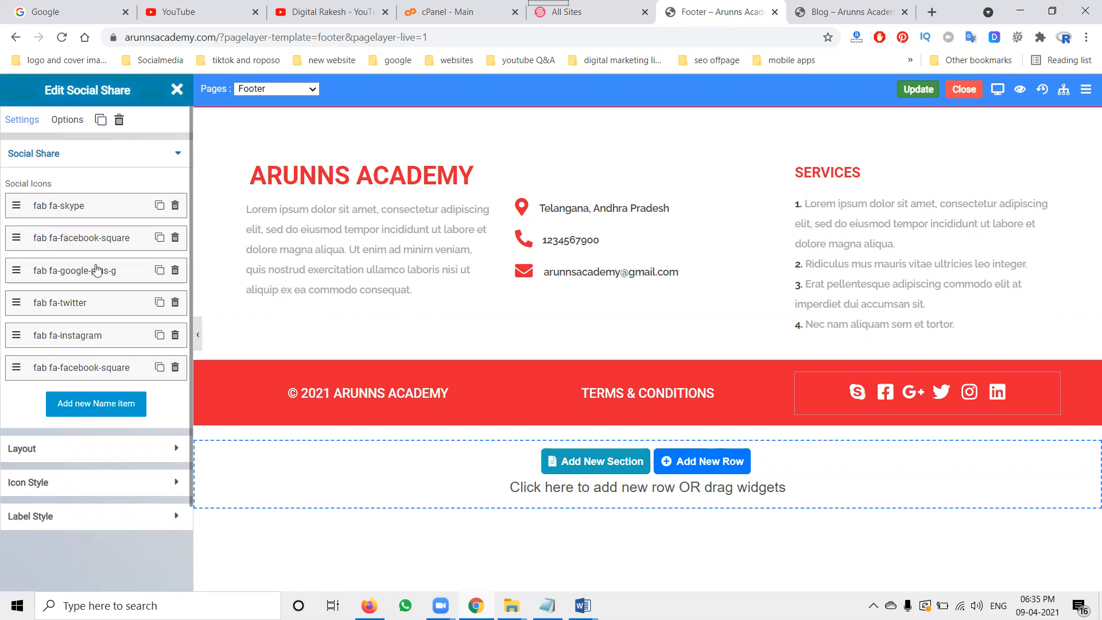
left_click(175, 207)
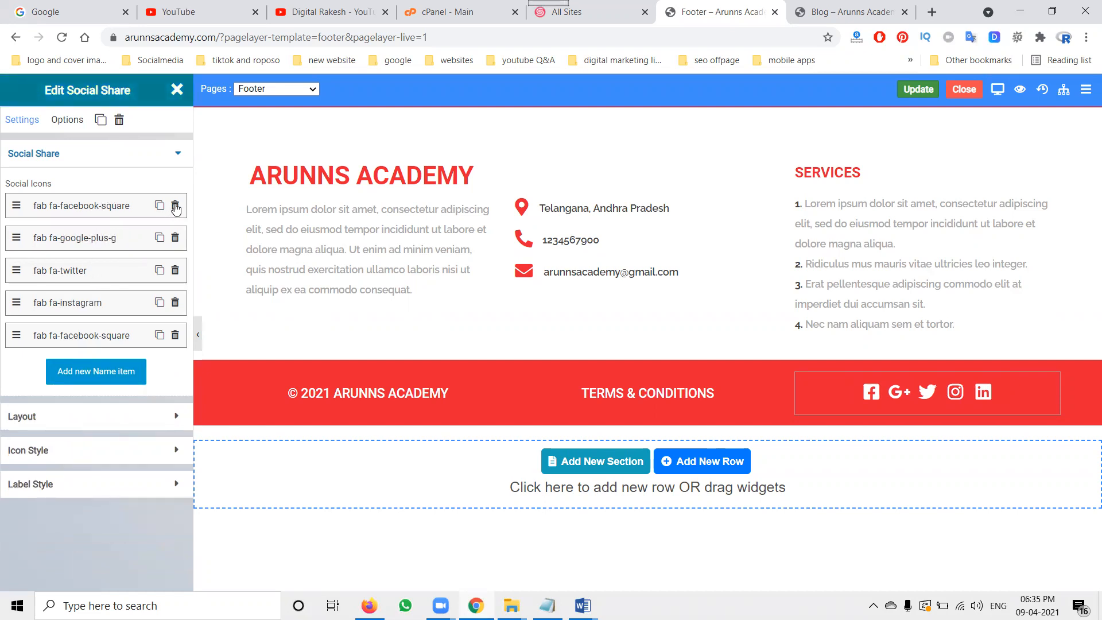
Step: Change the Google Plus social item's icon to pinterest
left_click(117, 239)
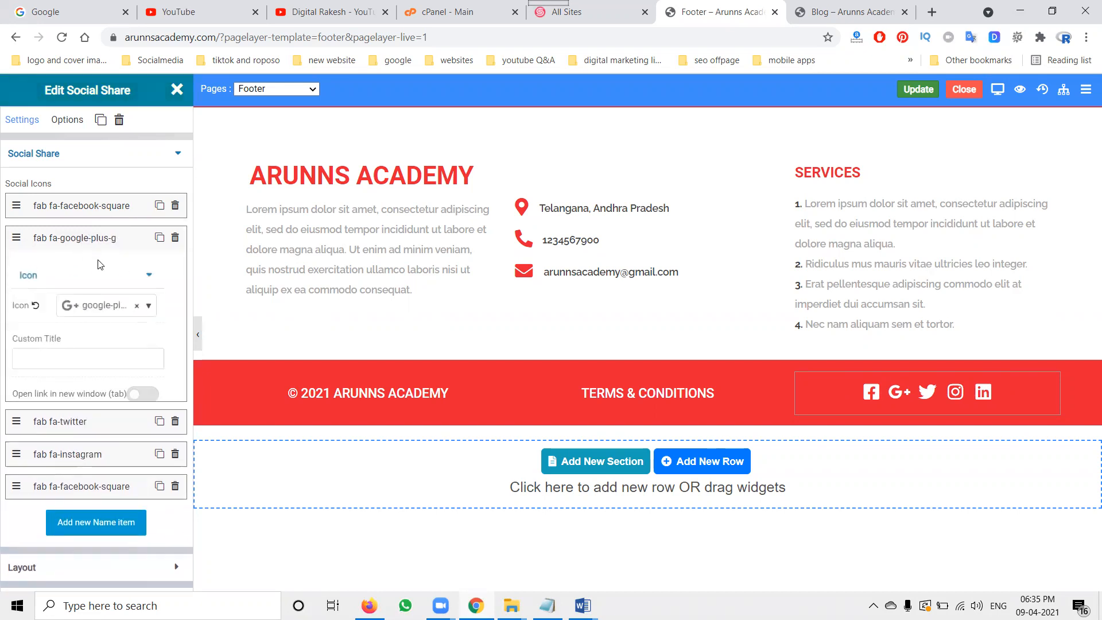
left_click(144, 310)
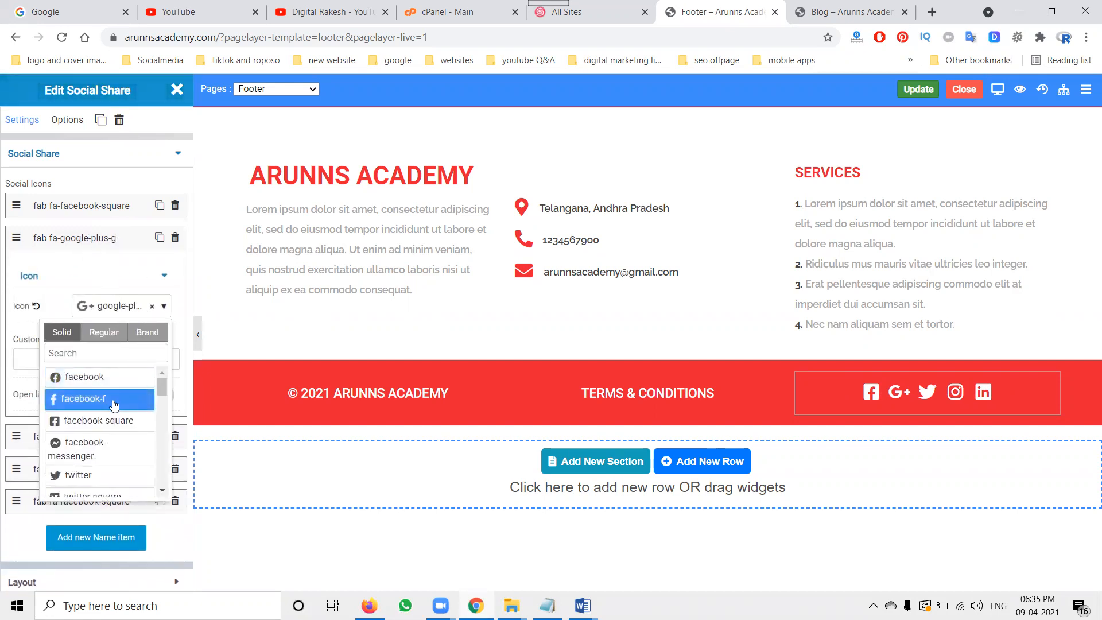
scroll(109, 418, "down", 2)
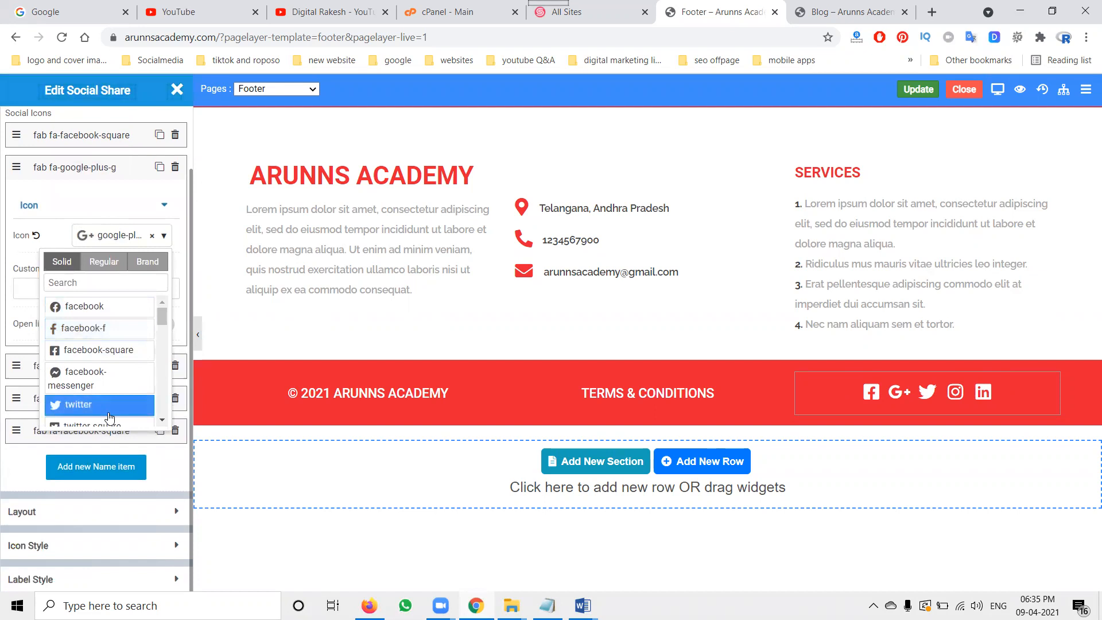
scroll(109, 379, "down", 1)
mouse_move(161, 320)
left_mouse_down()
mouse_move(157, 411)
mouse_move(162, 317)
left_mouse_up()
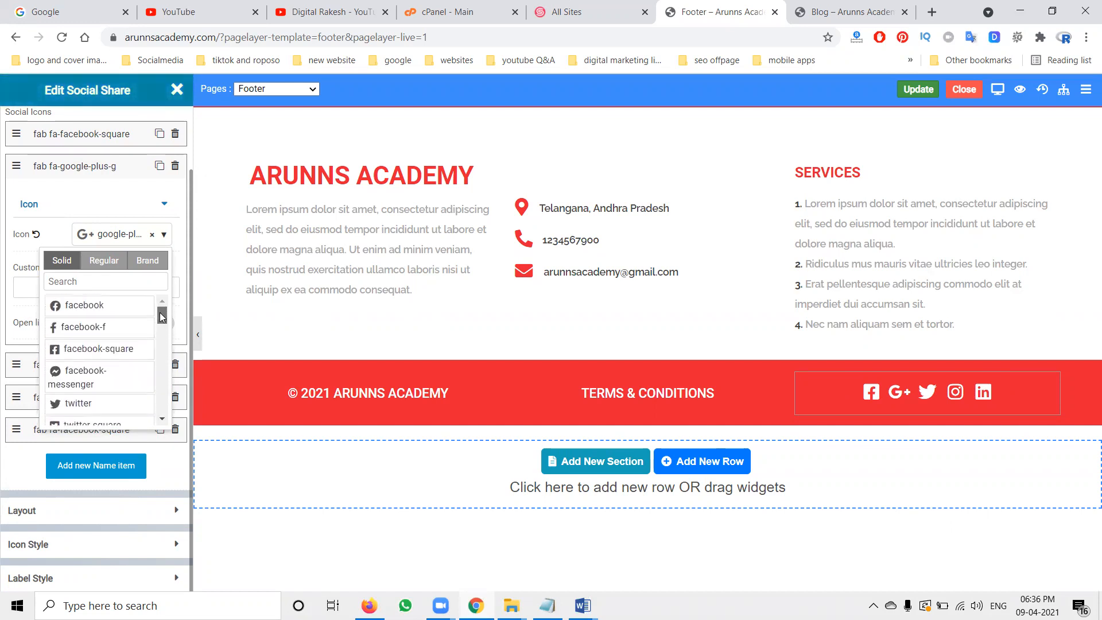
left_click(109, 262)
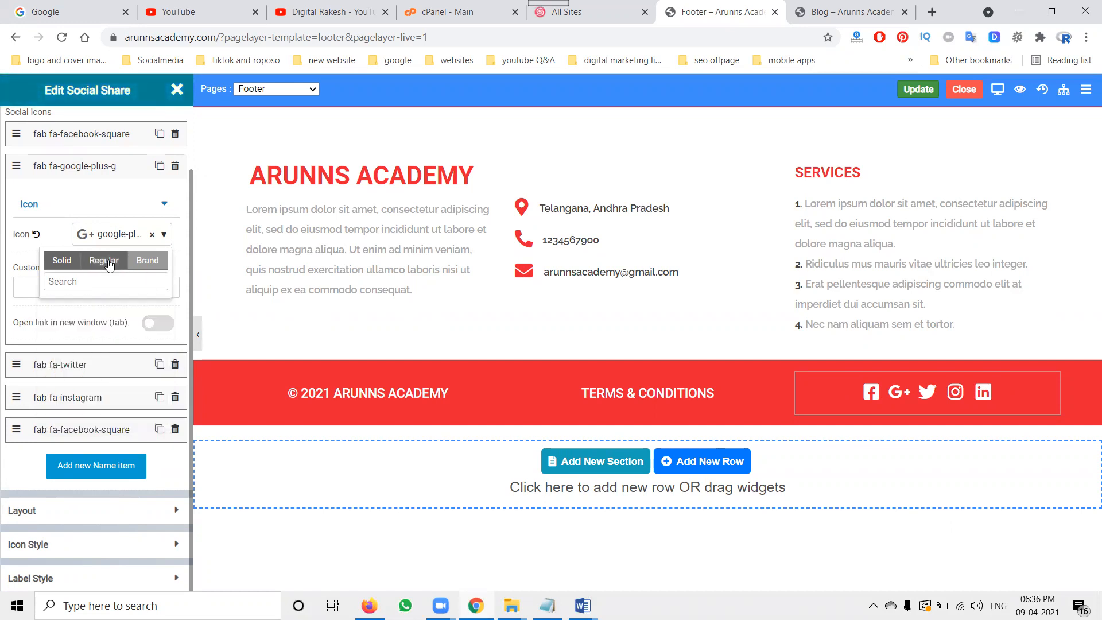
left_click(140, 261)
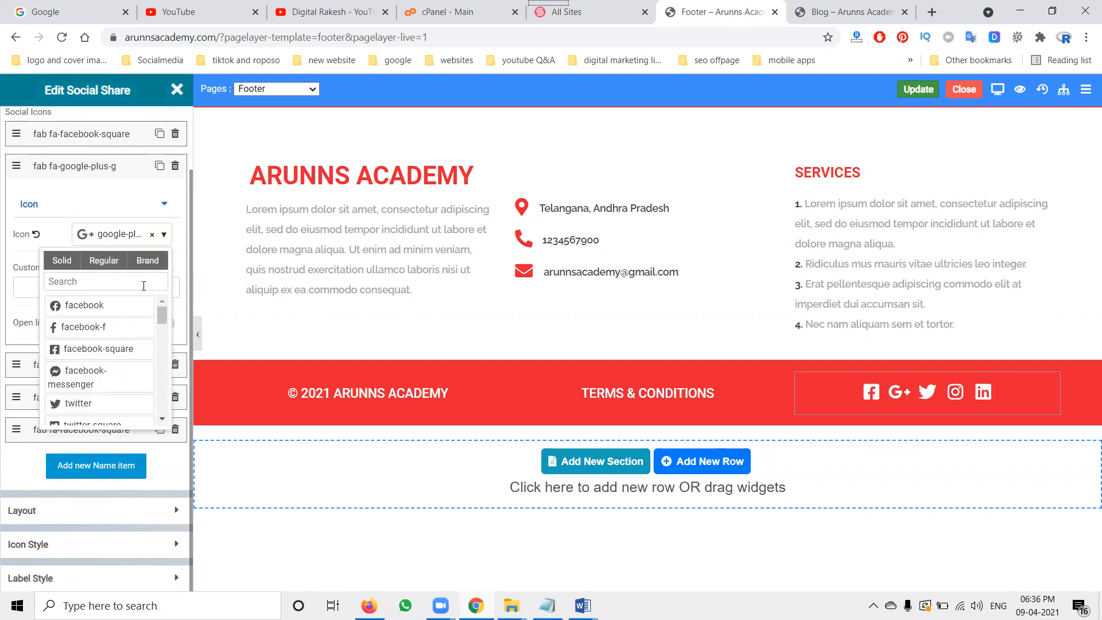
left_click_drag(162, 315, 164, 338)
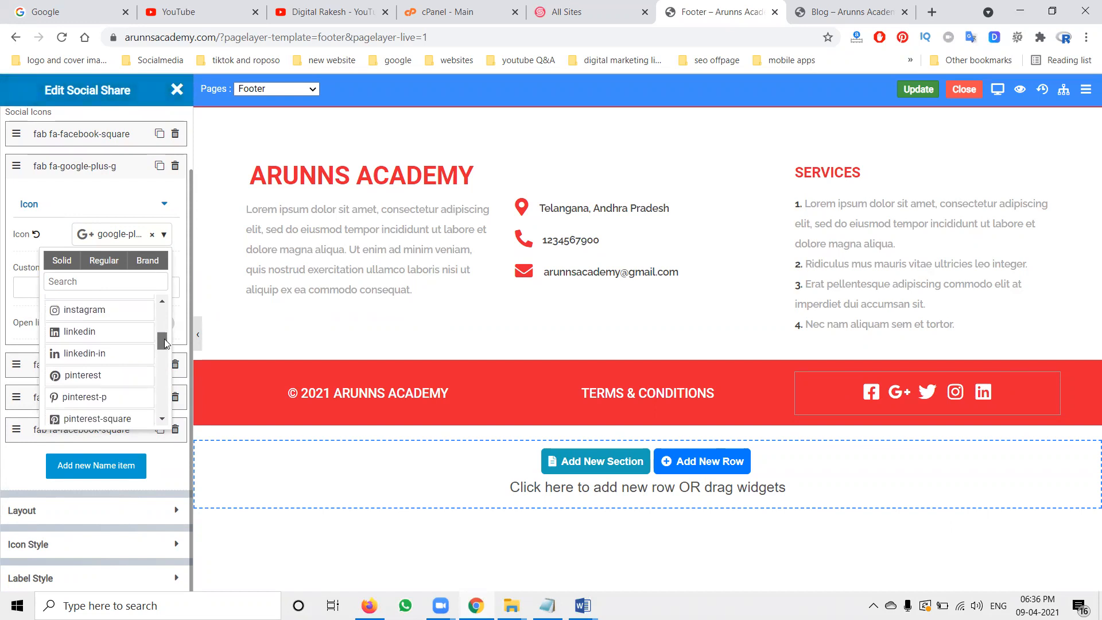
left_click(97, 377)
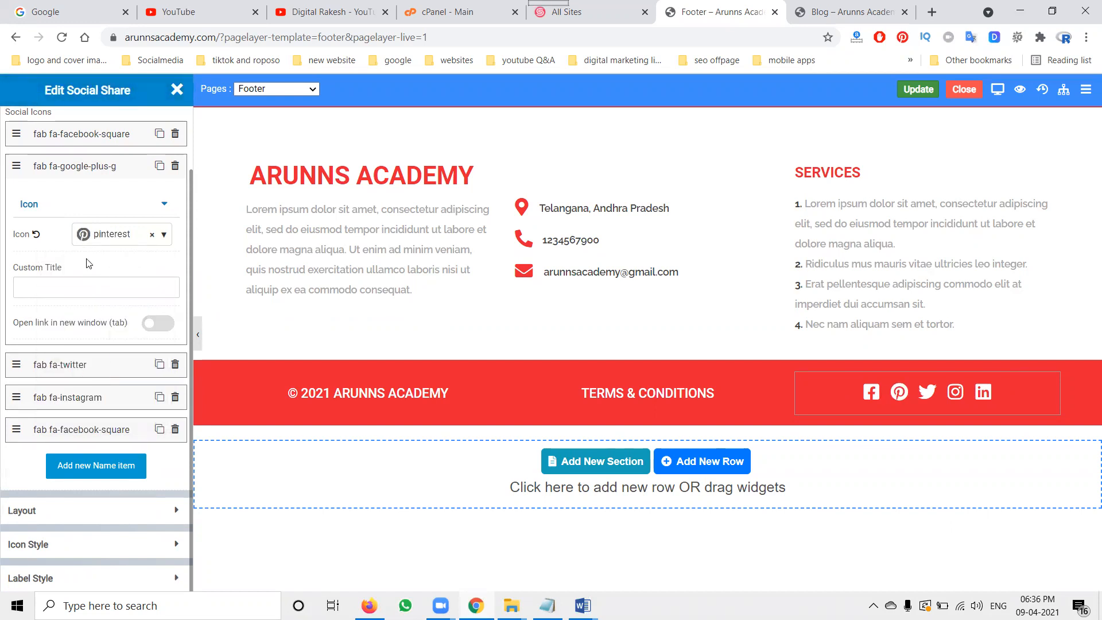
Step: Move the pinterest social item to the end of the footer's social icons list
left_click(82, 207)
left_click(69, 239)
left_click_drag(67, 241, 57, 325)
left_click_drag(16, 240, 16, 329)
Step: Set the fourth social item's icon to linkedin via the icon picker and update the footer
left_click(79, 312)
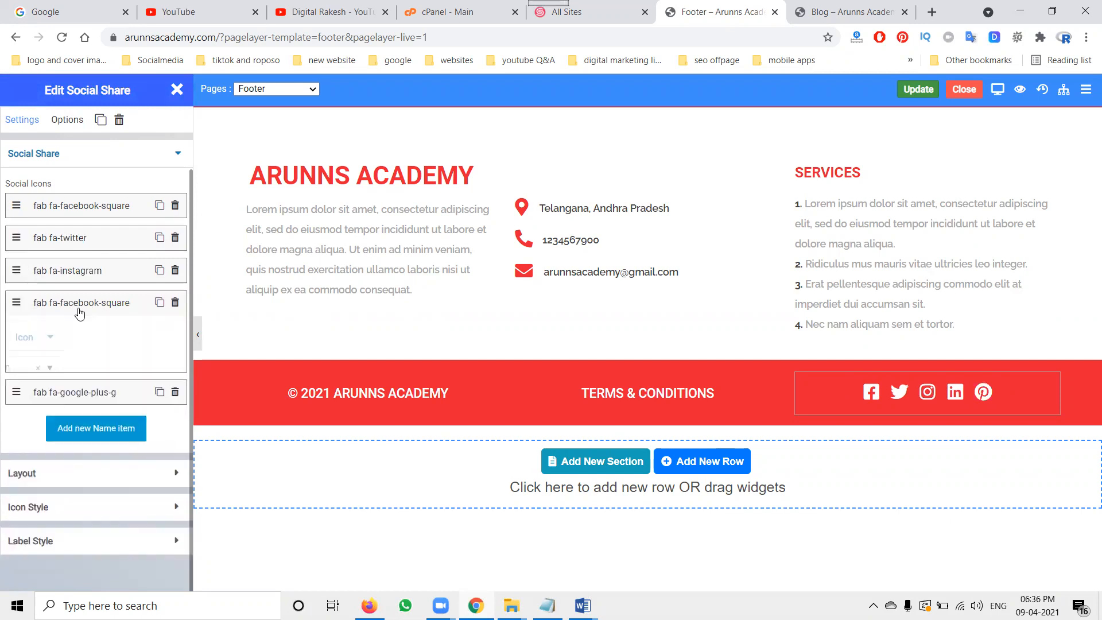
left_click(35, 371)
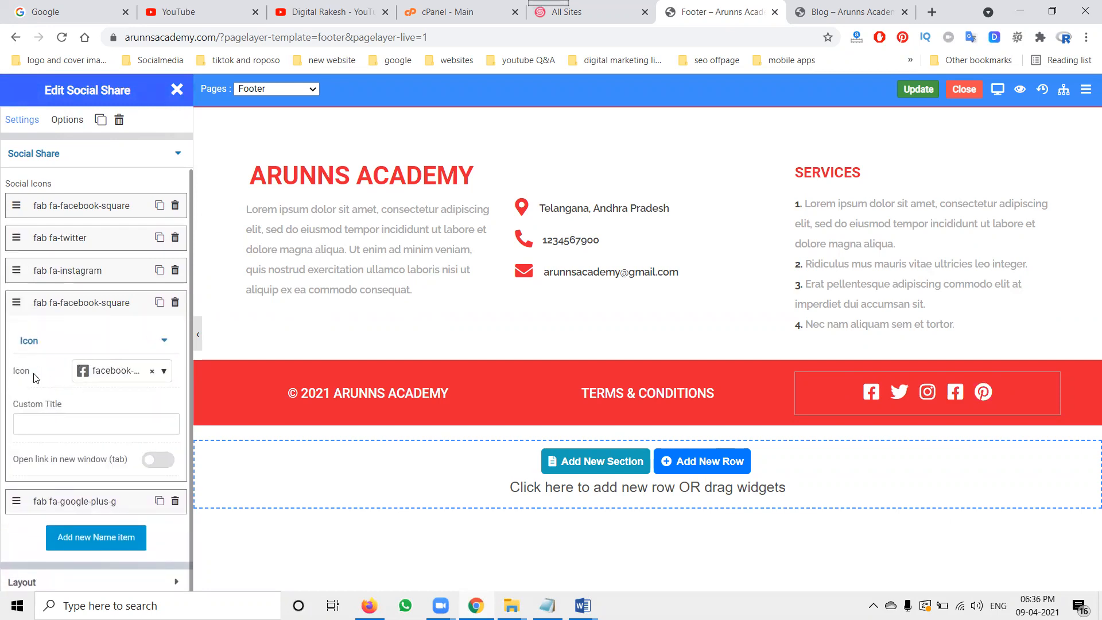
left_click(127, 372)
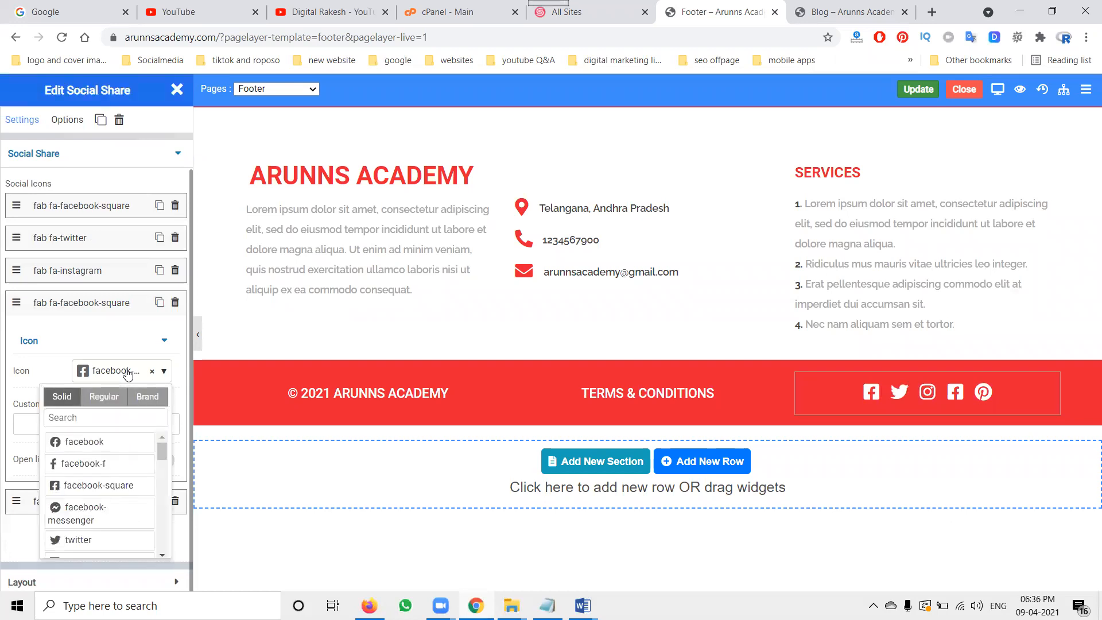
left_click_drag(162, 459, 162, 480)
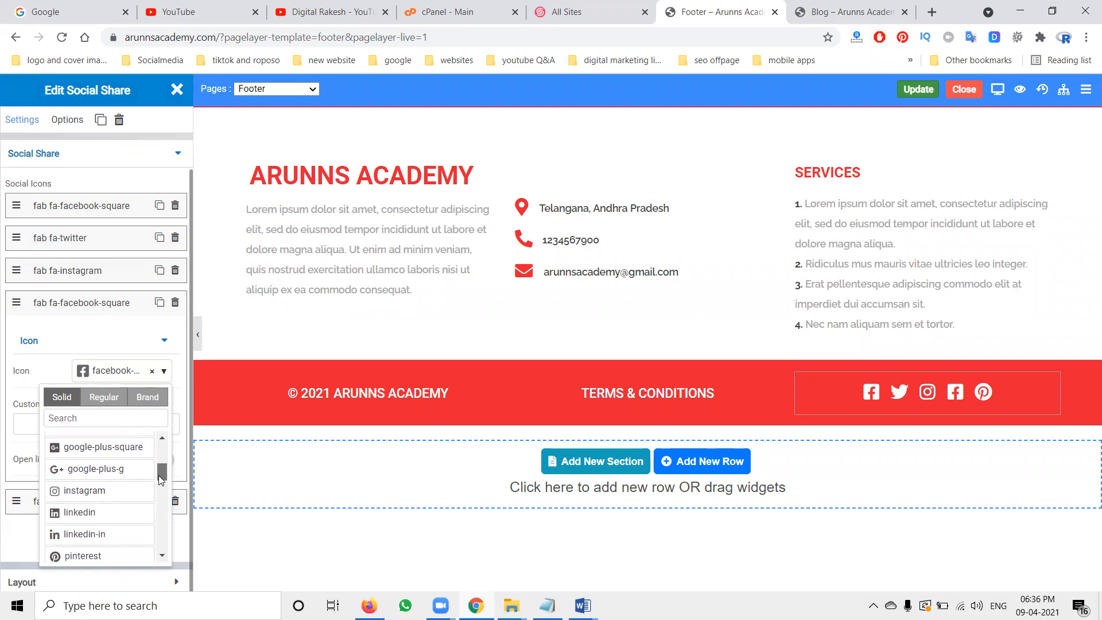
left_click(92, 509)
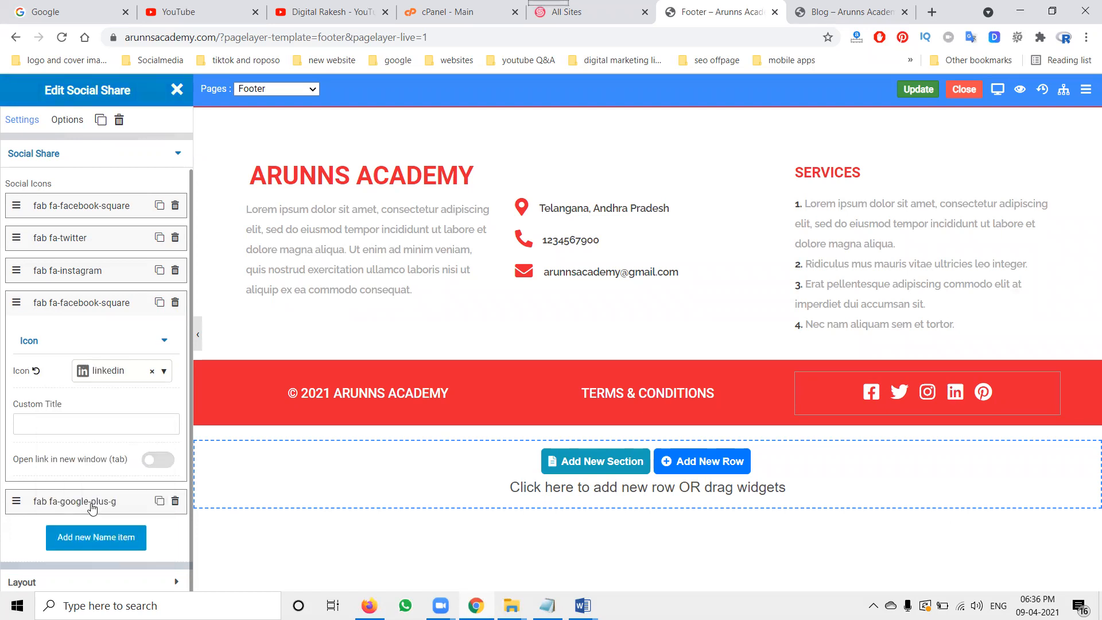
left_click(917, 89)
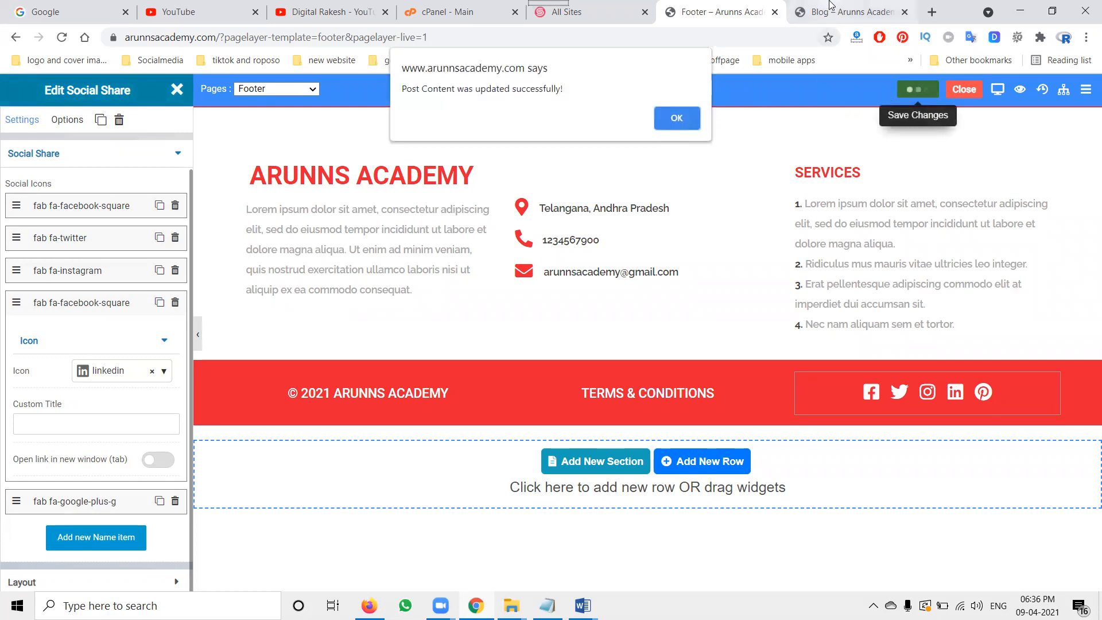
Step: Reload the live Blog page to check the footer's social icons and dismiss the save notice in the editor
left_click(847, 11)
left_click(62, 38)
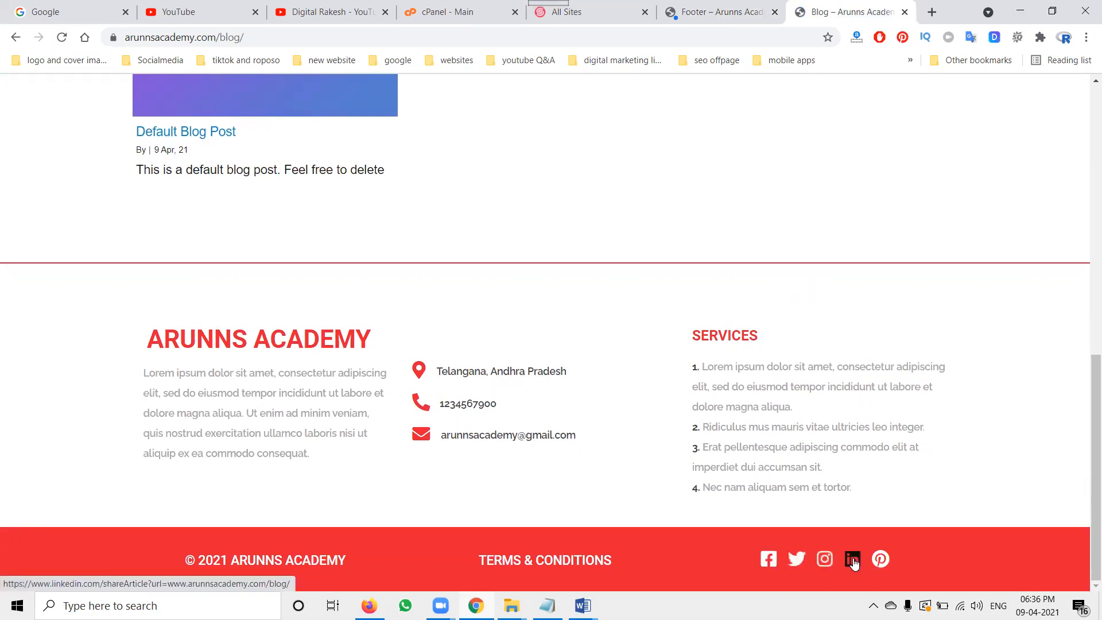
left_click(696, 12)
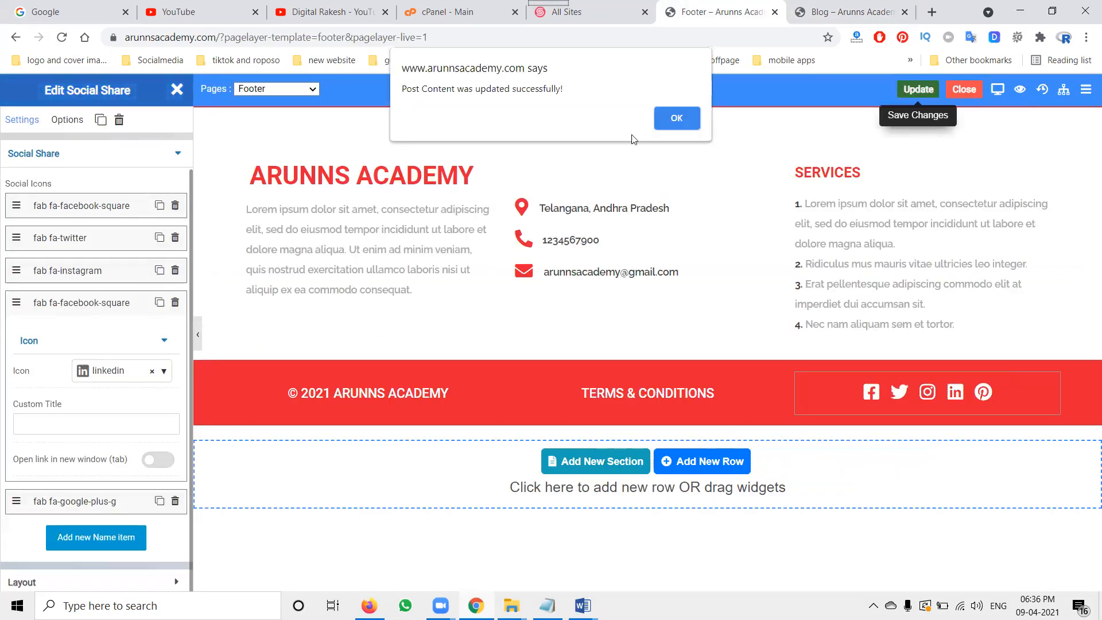
left_click(676, 119)
Step: Add a new social item to the footer and scroll through the icon picker for its icon
left_click(98, 308)
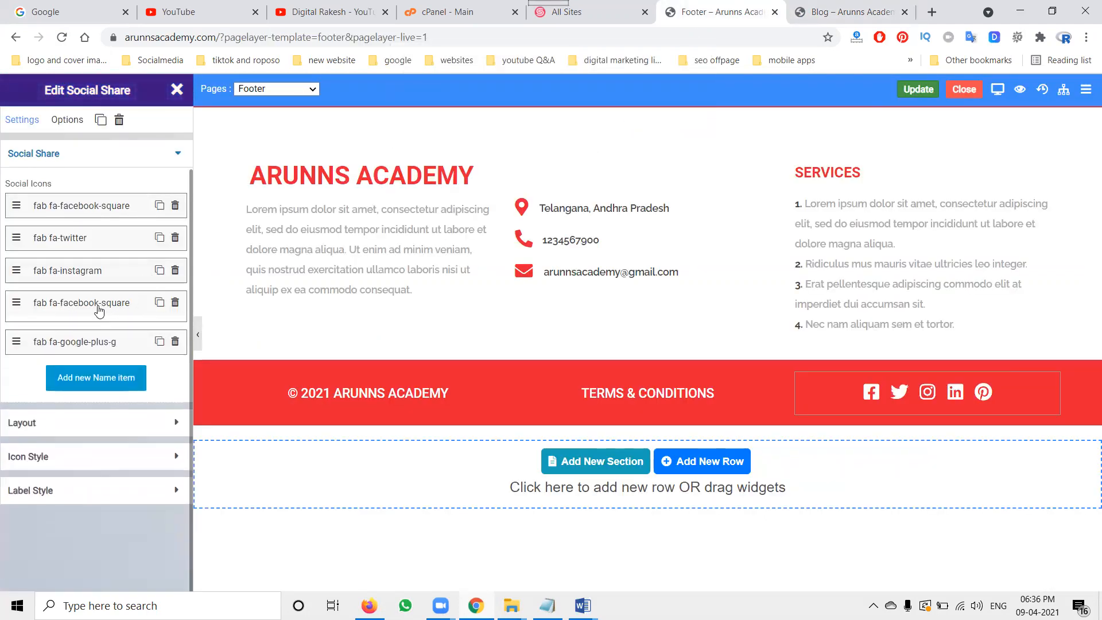
left_click(105, 376)
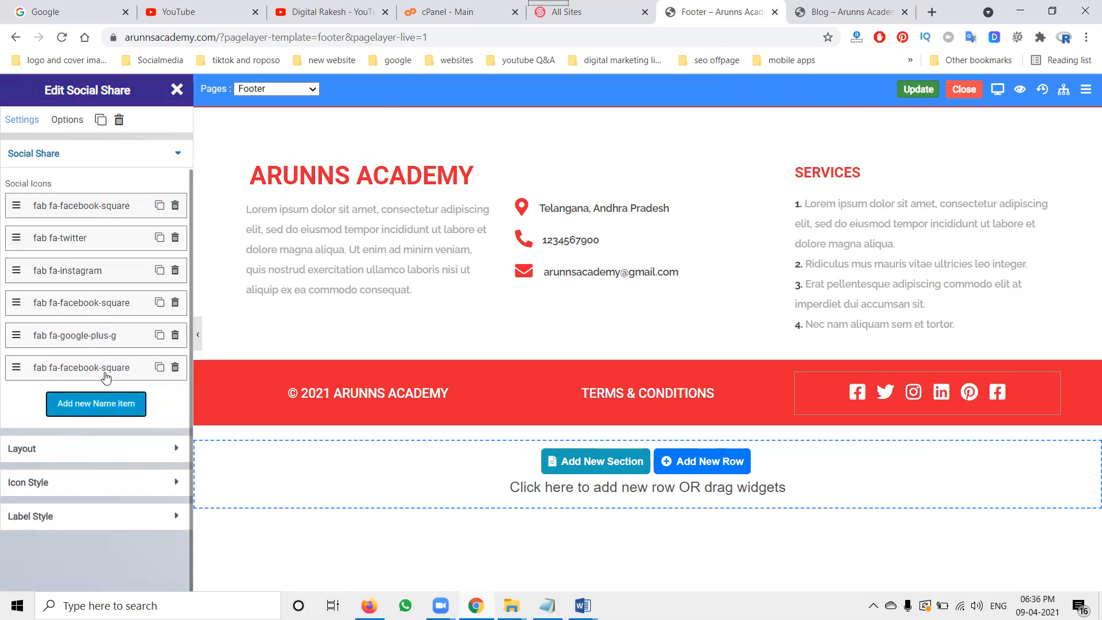
left_click(105, 376)
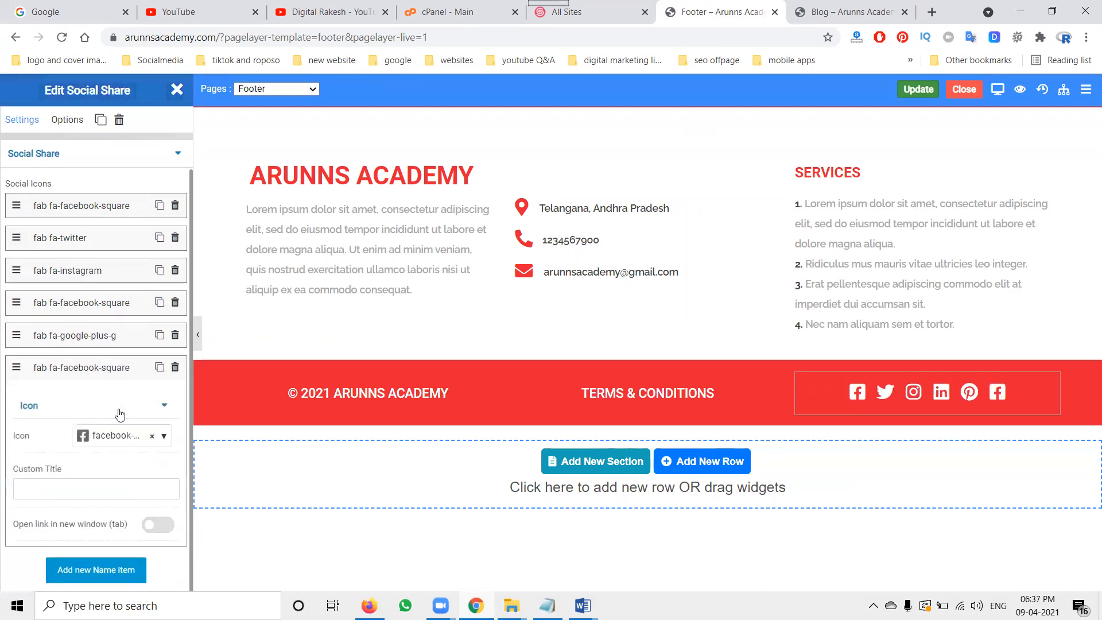
left_click(164, 437)
scroll(163, 529, "down", 2)
left_click_drag(163, 529, 152, 593)
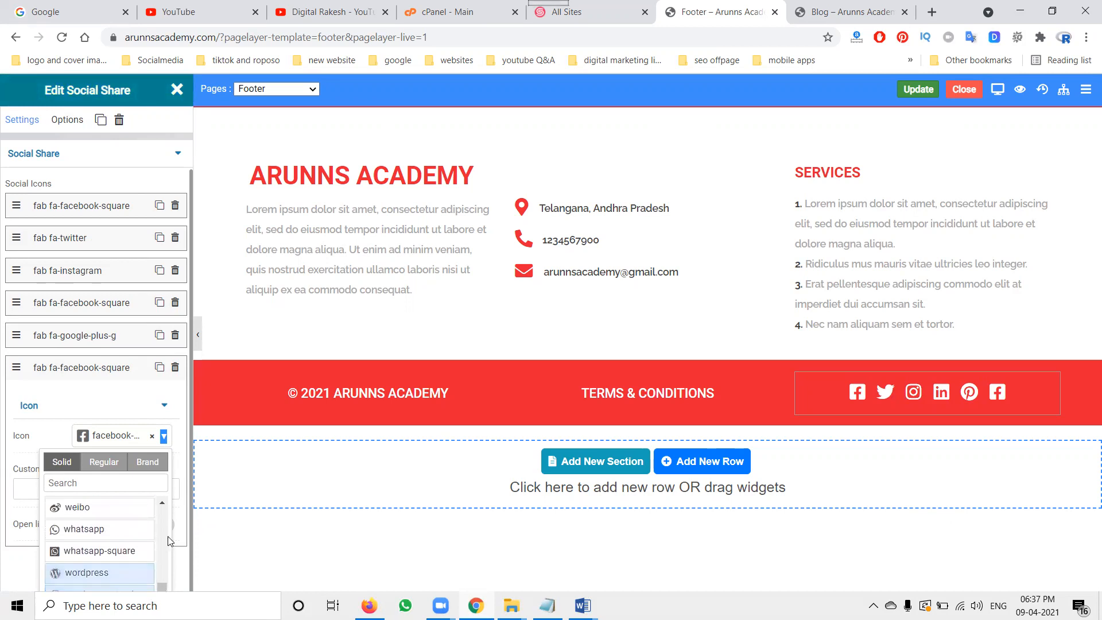
scroll(115, 504, "down", 2)
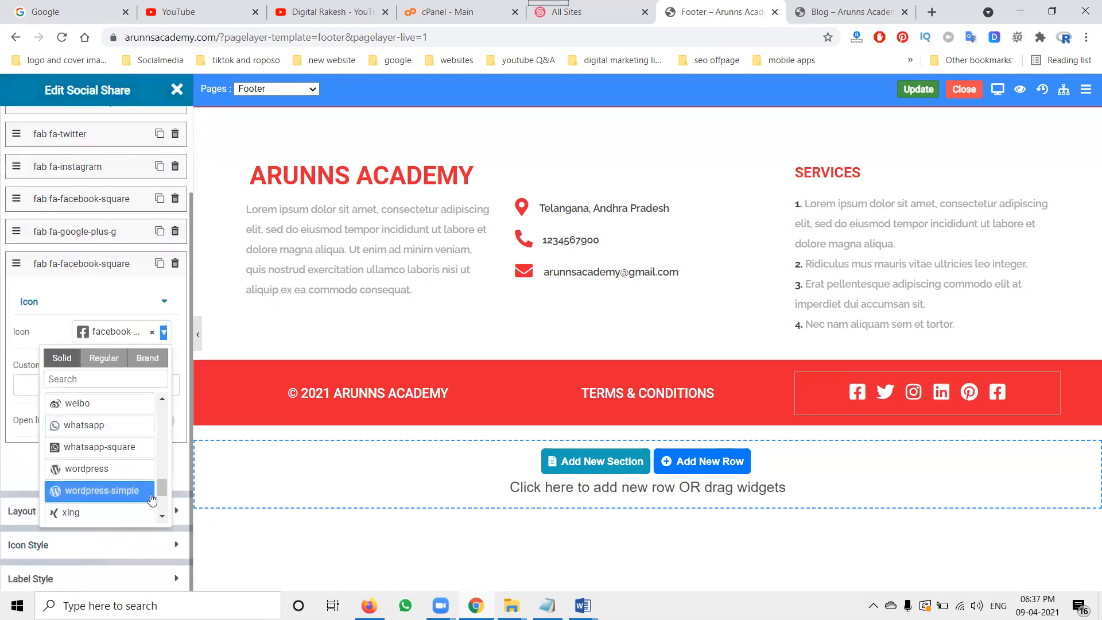
left_click_drag(161, 493, 183, 412)
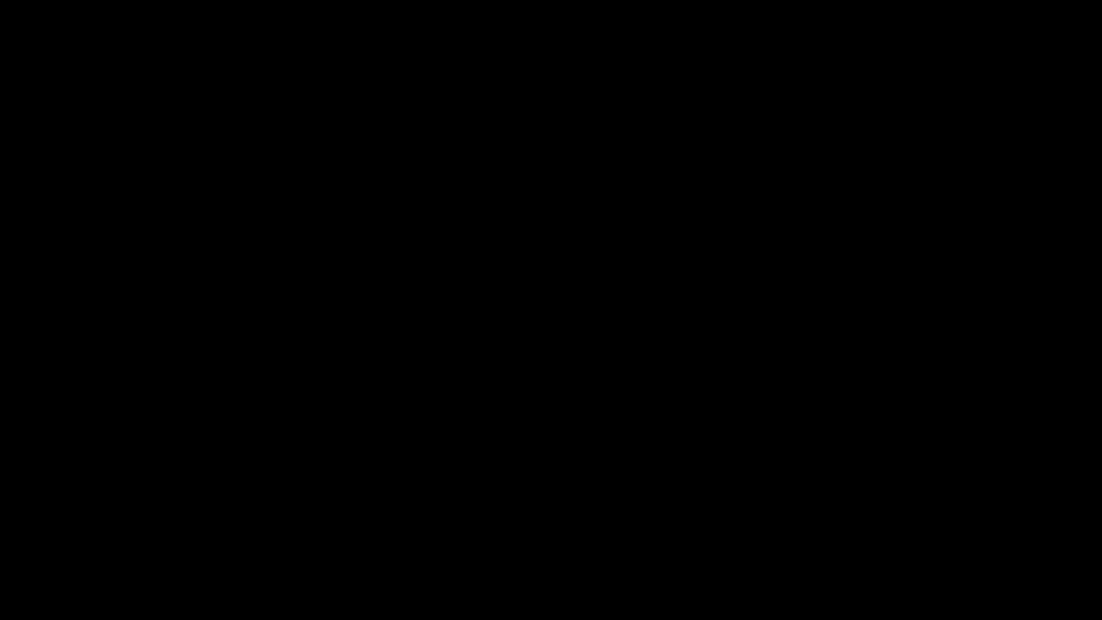
Step: Review the live homepage, then the site's pages list and menus in the admin dashboard
scroll(780, 376, "up", 20)
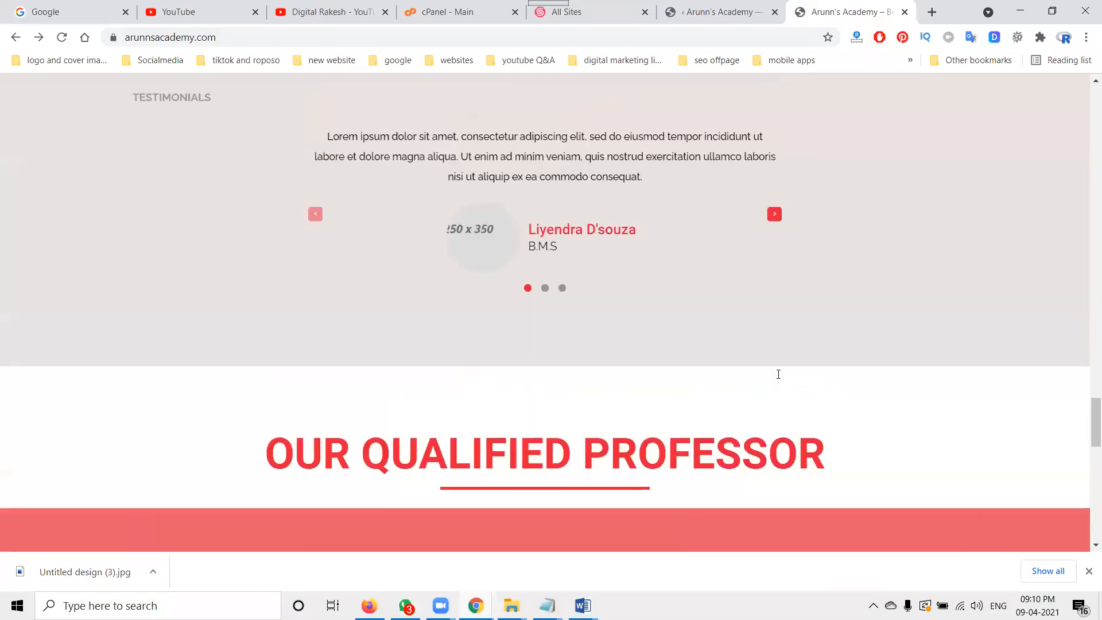
scroll(788, 396, "up", 20)
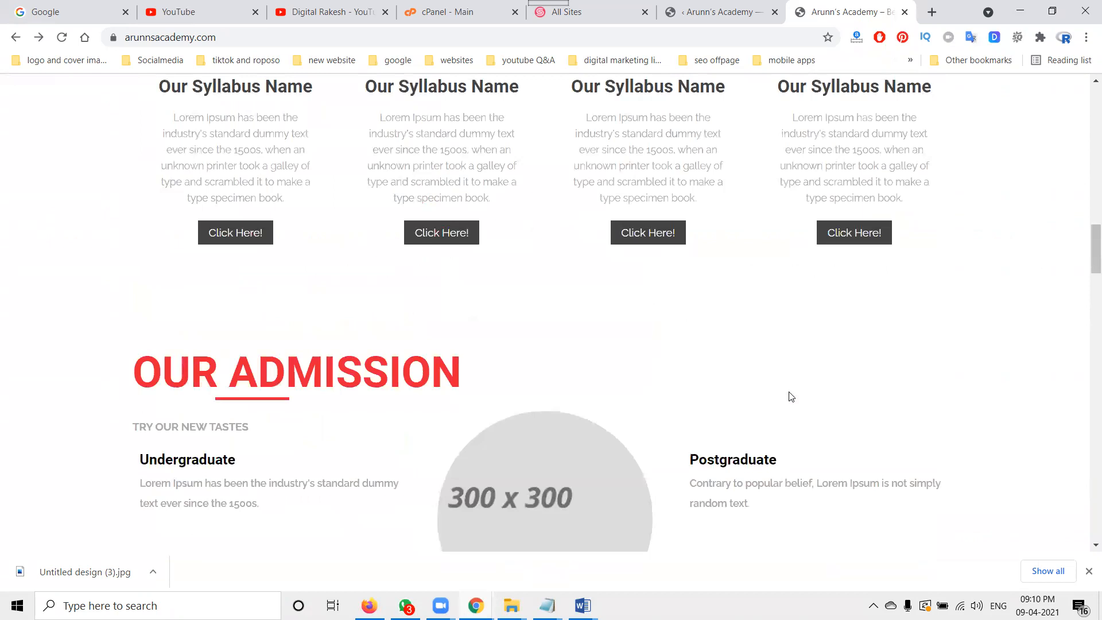
scroll(790, 396, "up", 10)
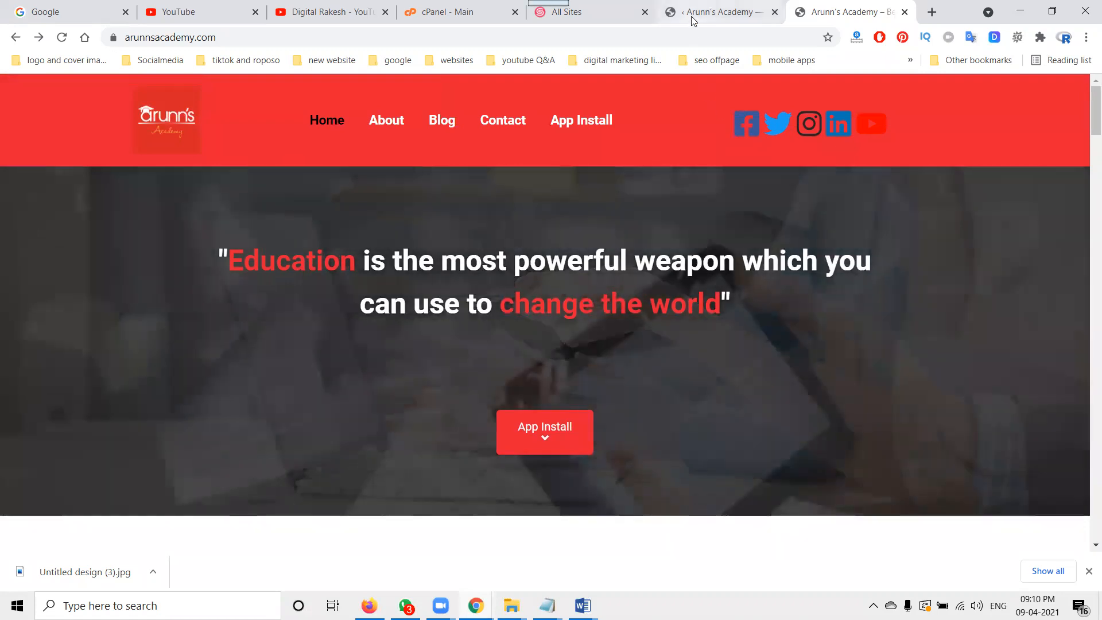
left_click(694, 15)
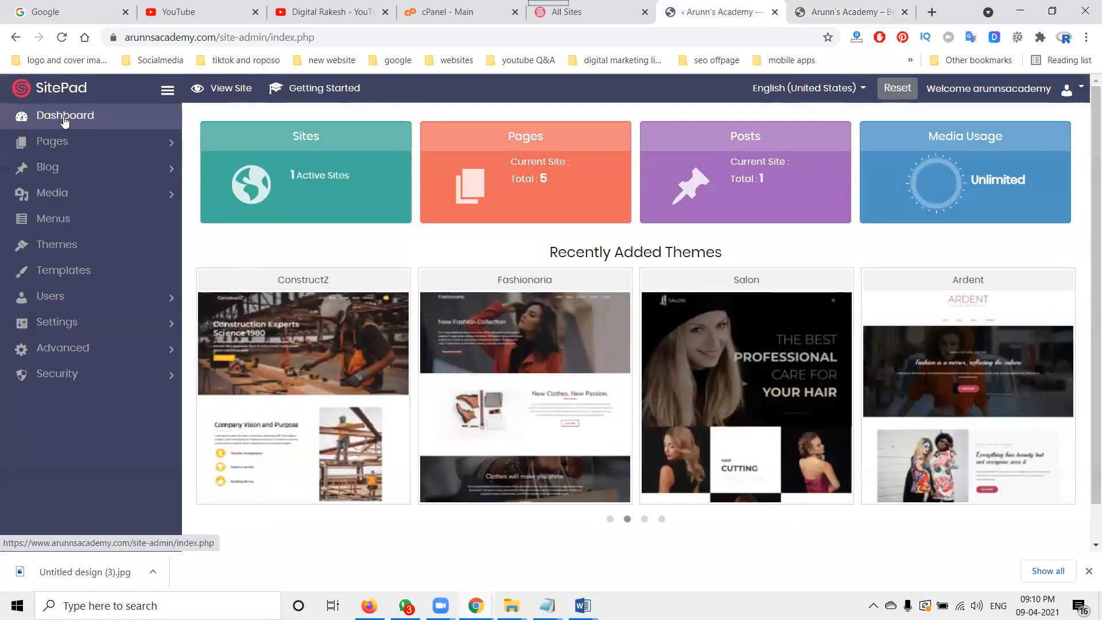
left_click(73, 148)
left_click(59, 167)
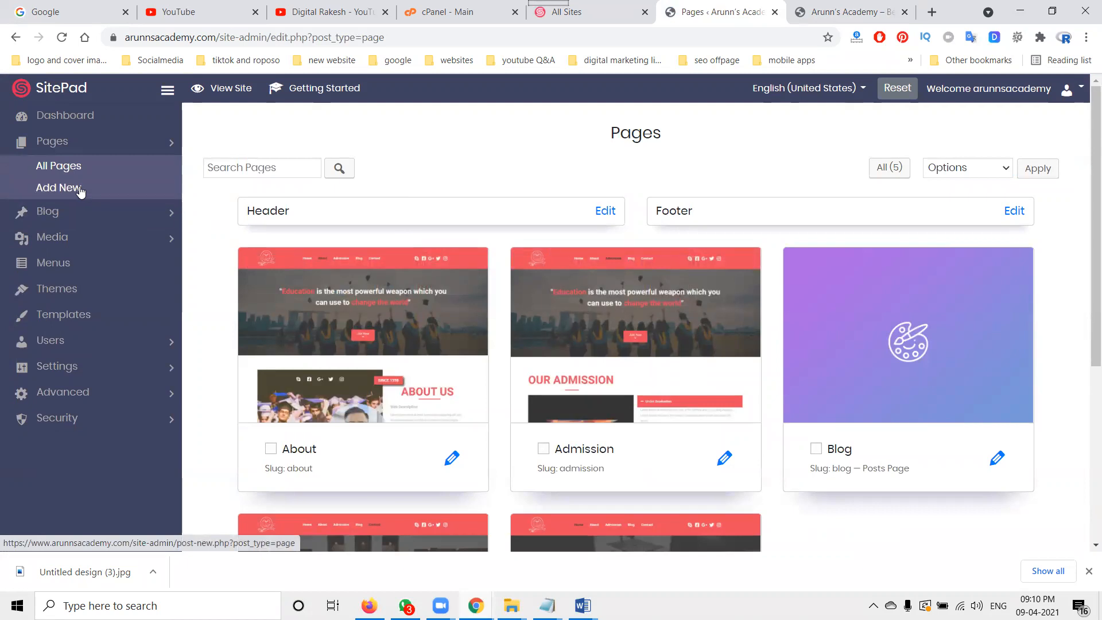
left_click(65, 264)
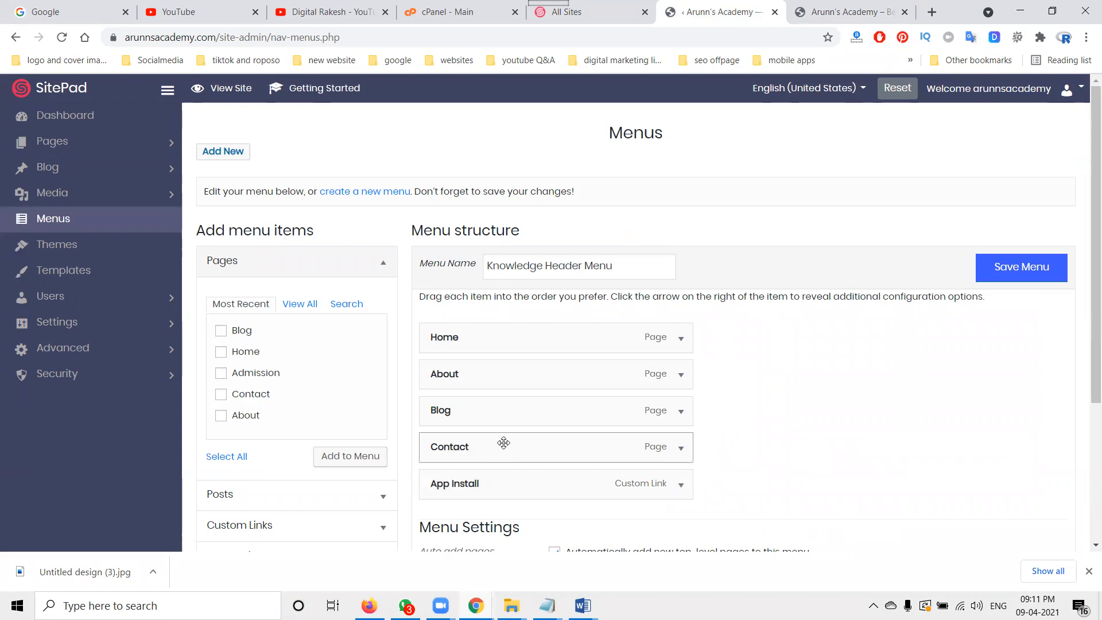
Step: Examine the header menu's custom links panel and the general site settings
scroll(327, 413, "down", 3)
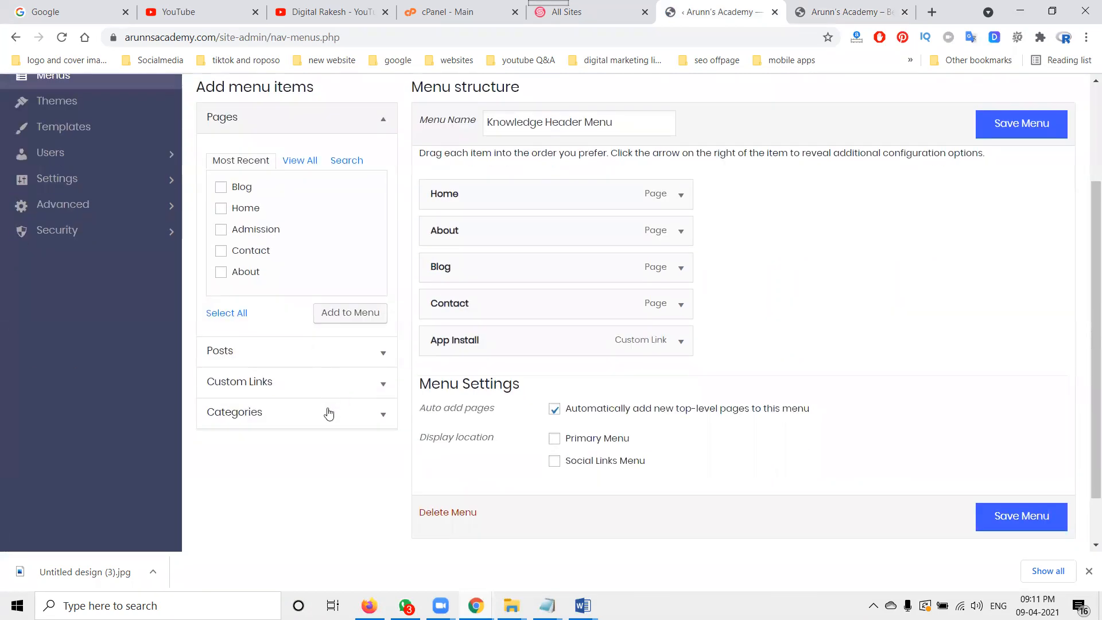
left_click(291, 383)
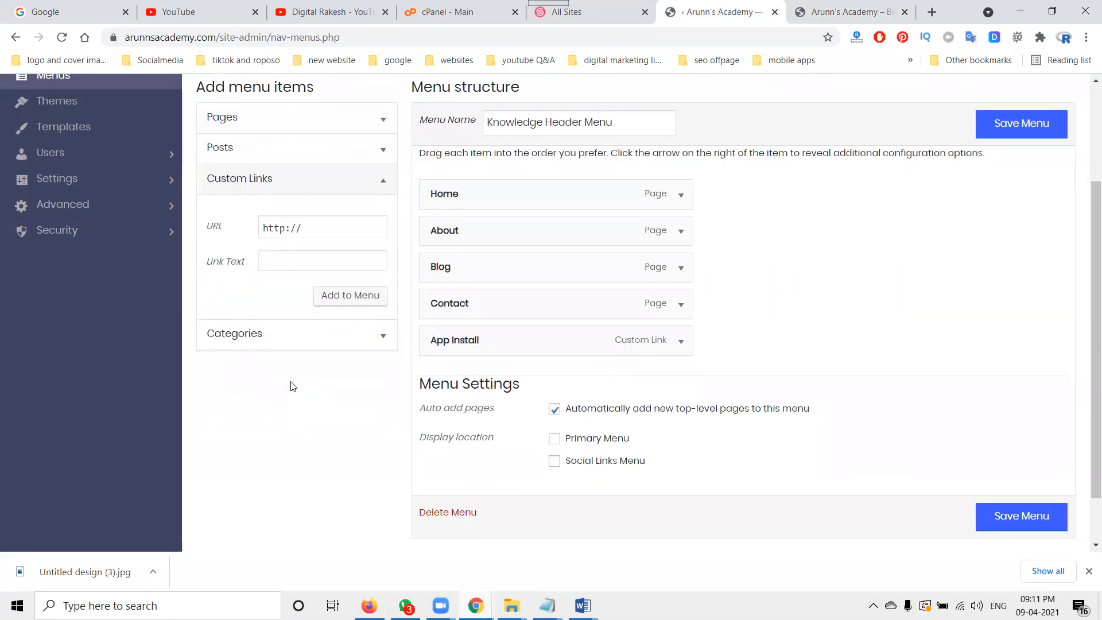
left_click(385, 194)
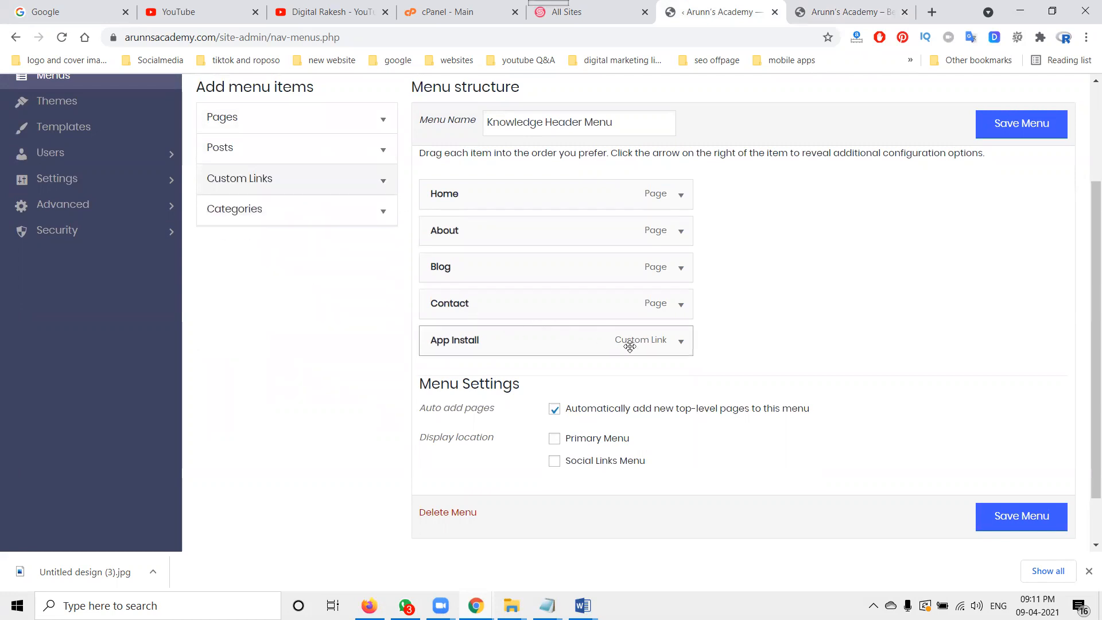
scroll(217, 332, "up", 3)
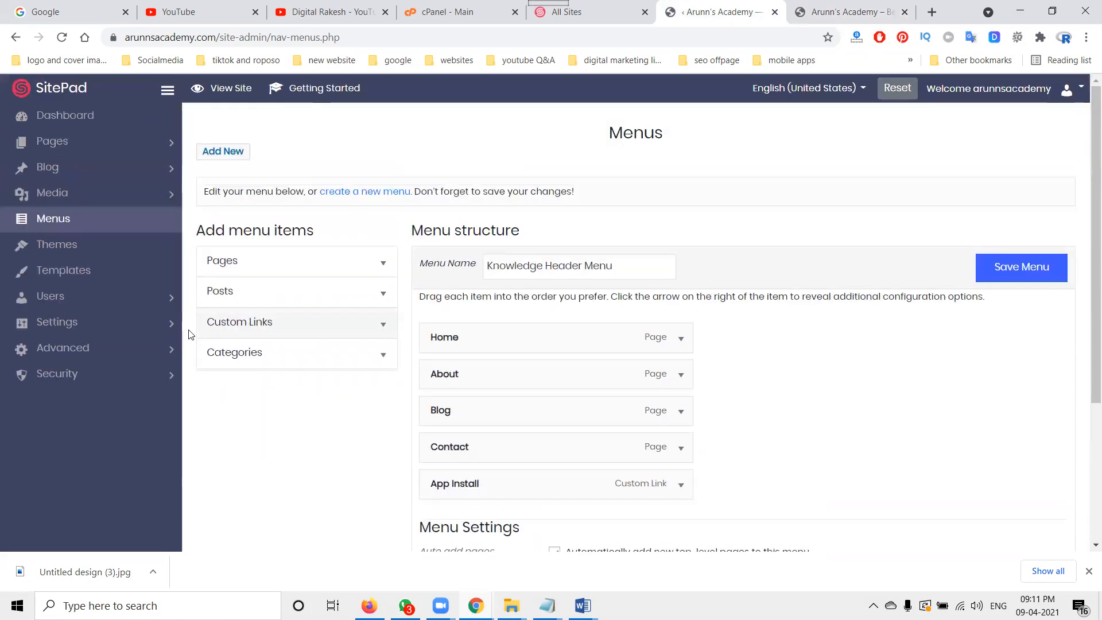
left_click(87, 322)
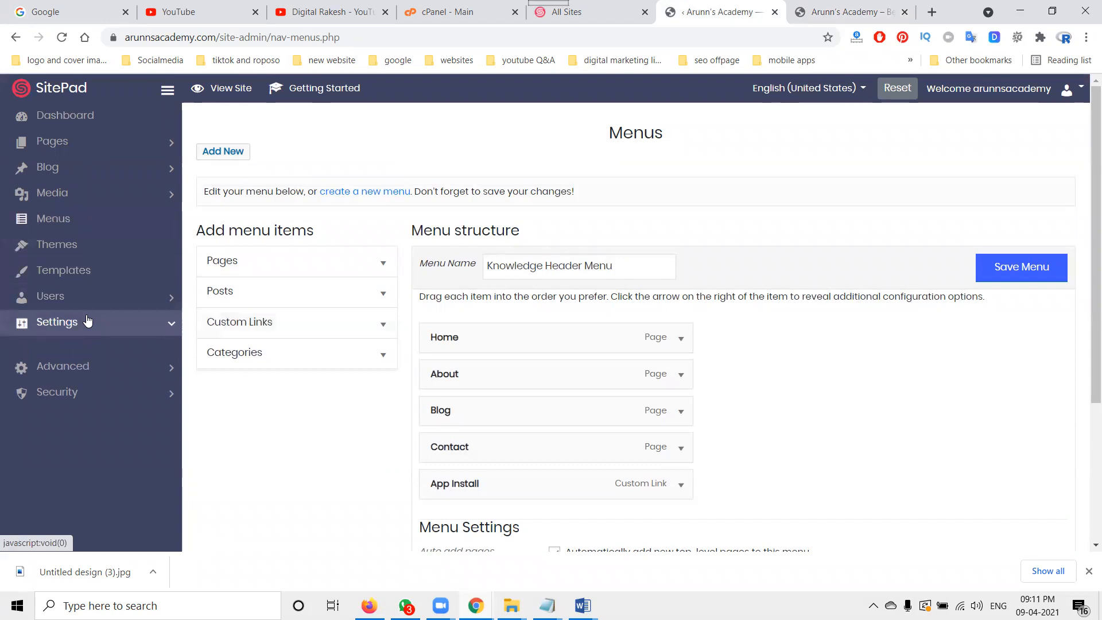
left_click(75, 347)
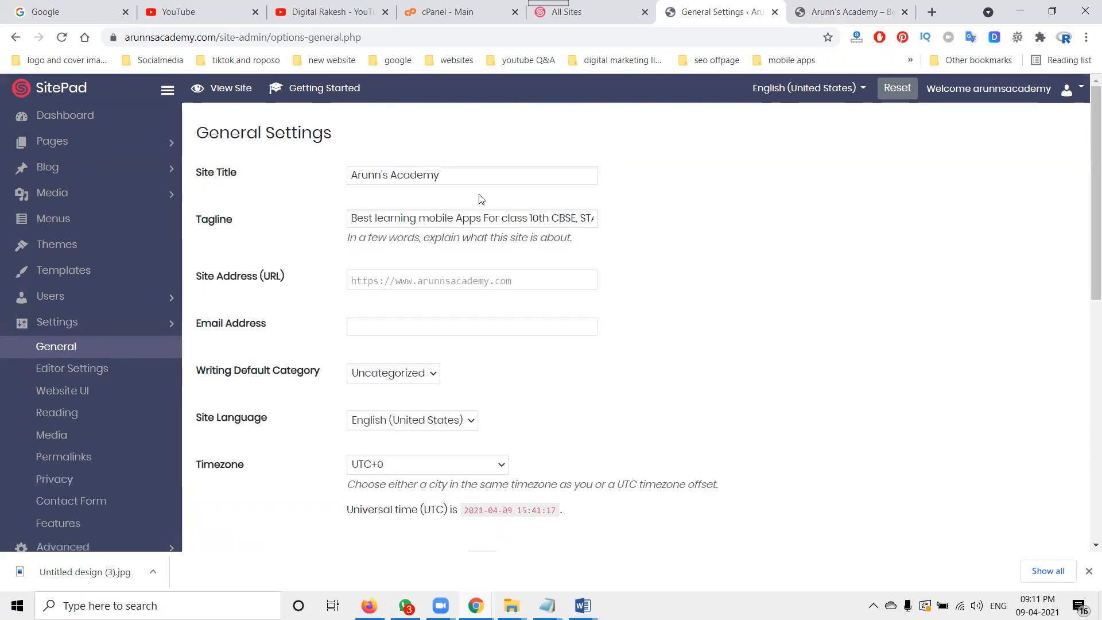
Step: Save the Pagelayer editor settings' address, phone, copyright and social profile information
left_click(109, 370)
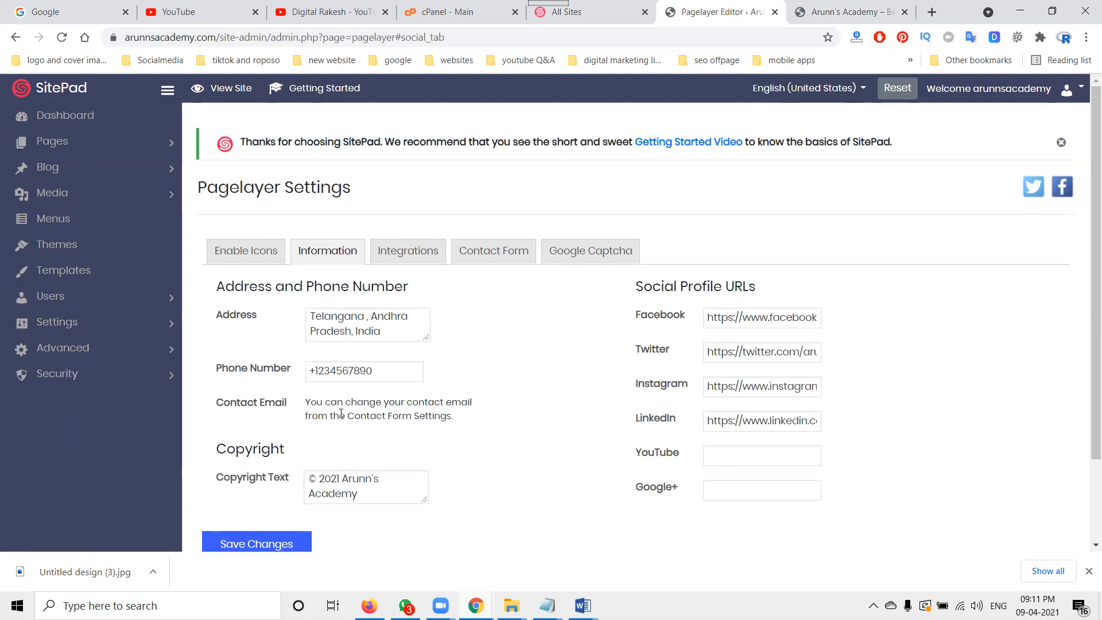
scroll(347, 354, "down", 1)
triple_click(331, 302)
left_click(255, 469)
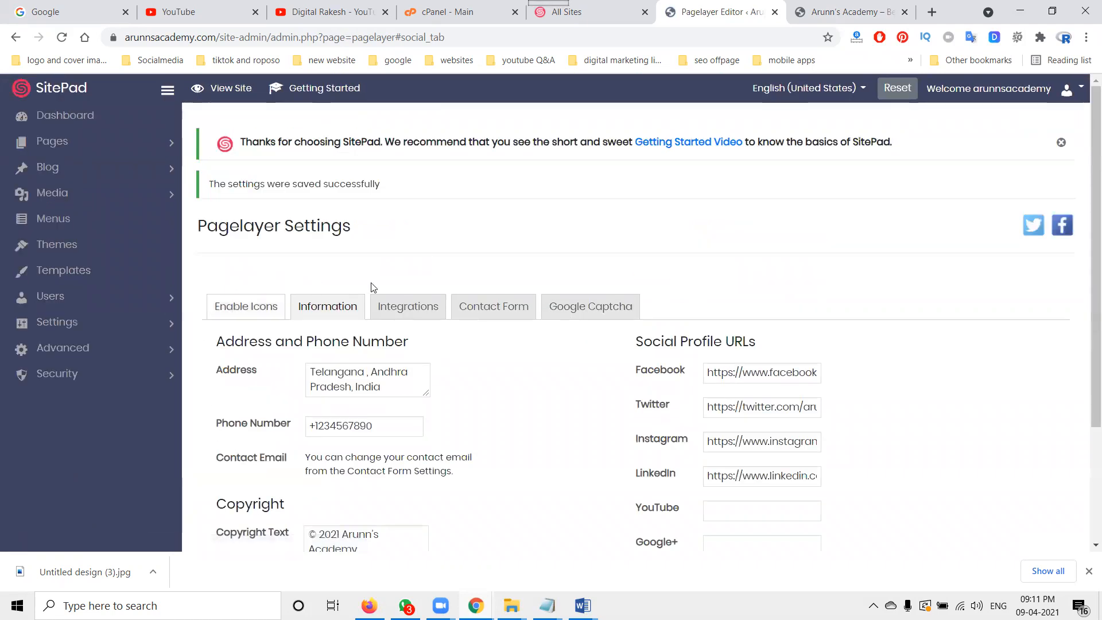
Step: Open the Header template for editing from the templates list
left_click(811, 12)
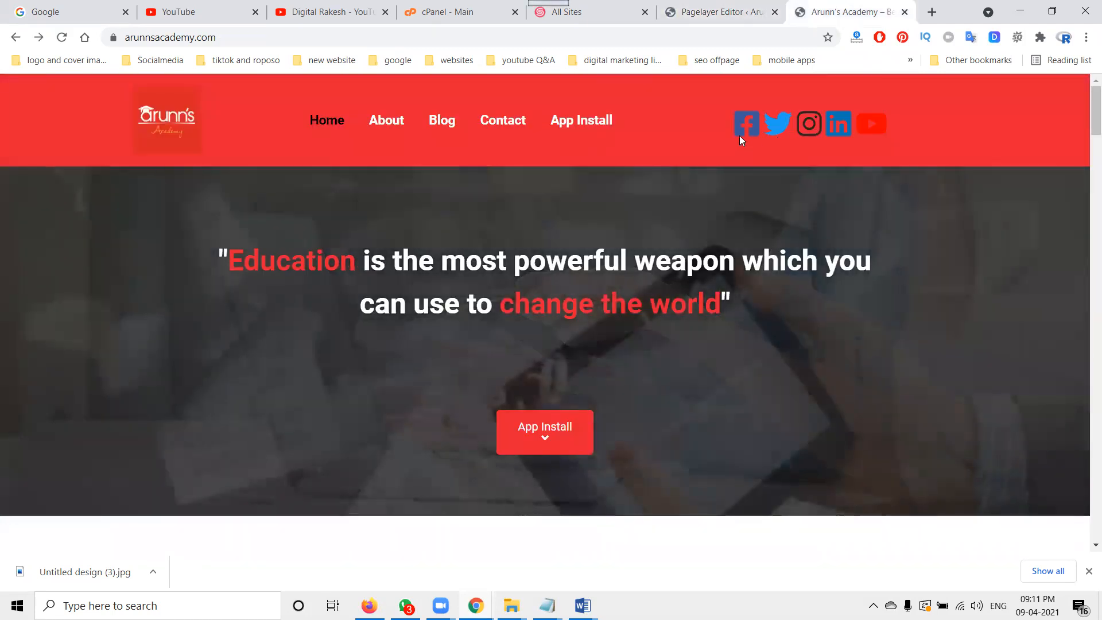
left_click(715, 21)
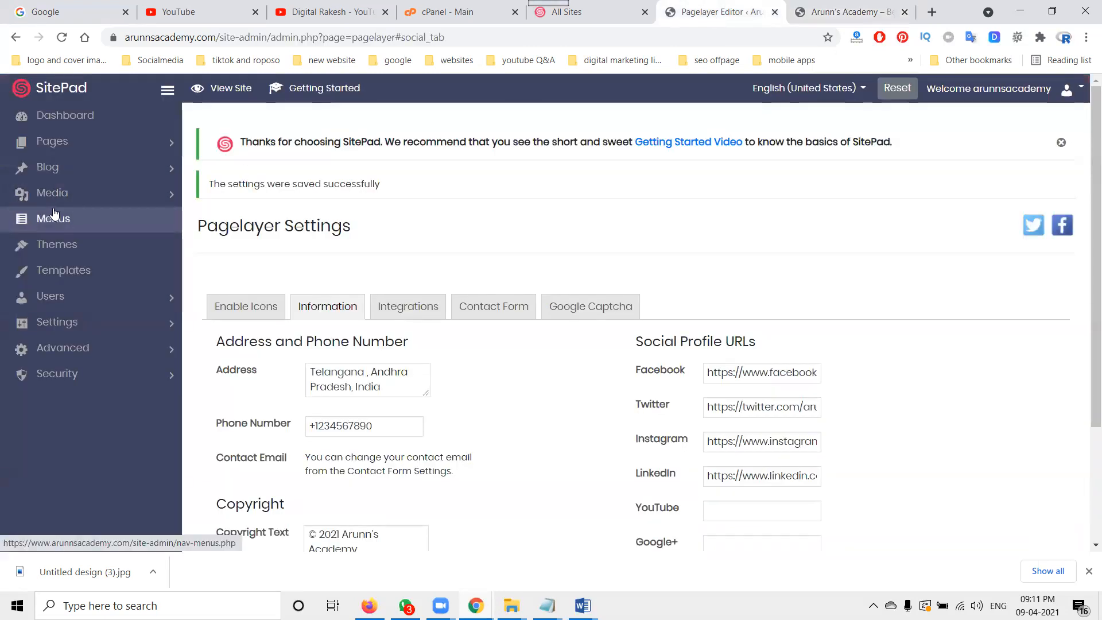
left_click(65, 274)
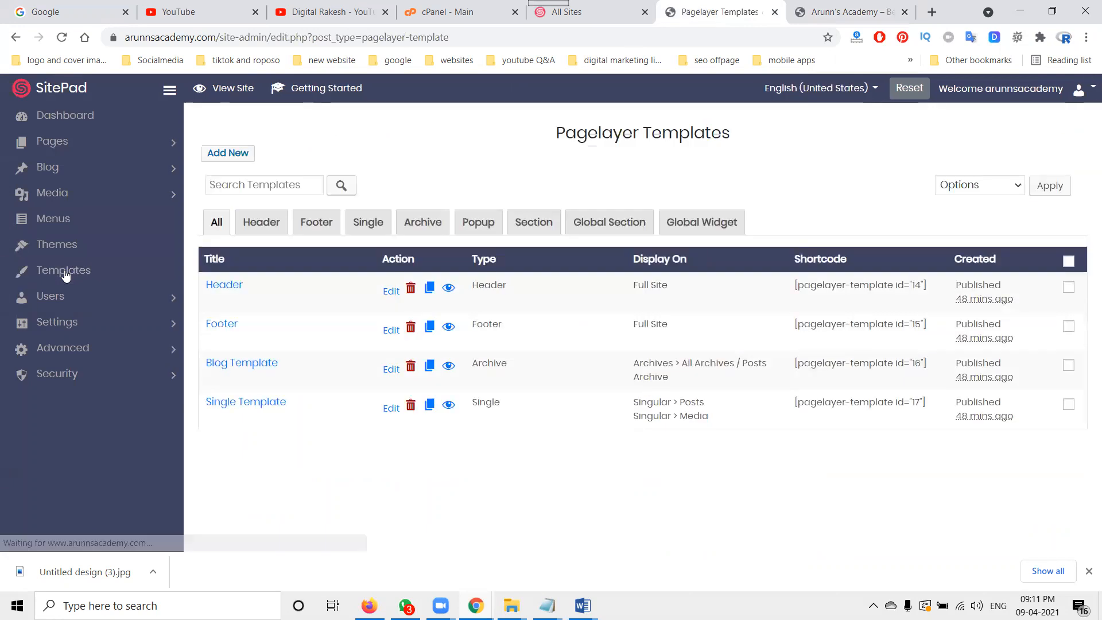
left_click(389, 292)
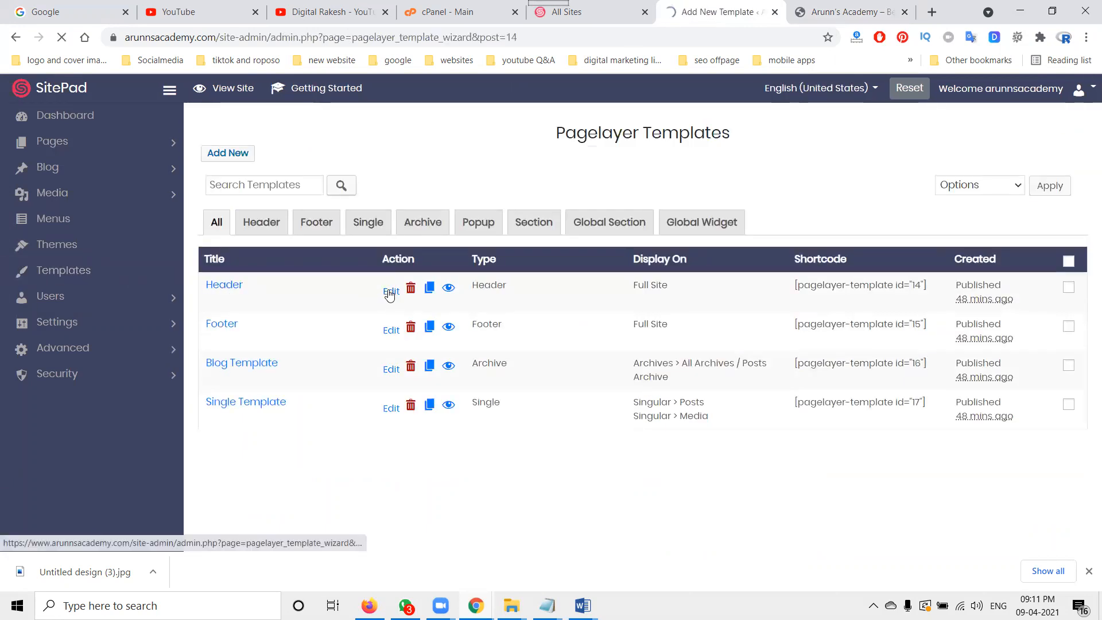
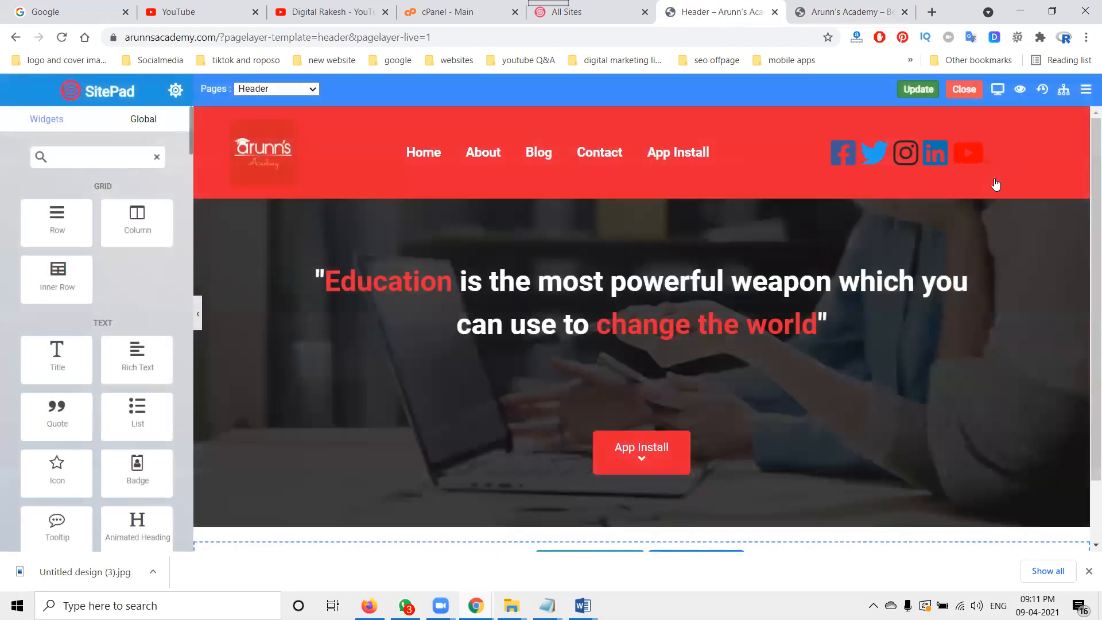
Step: Open the header's social icons widget and delete the Twitter, Instagram, LinkedIn and YouTube items, keeping only Facebook
left_click(860, 152)
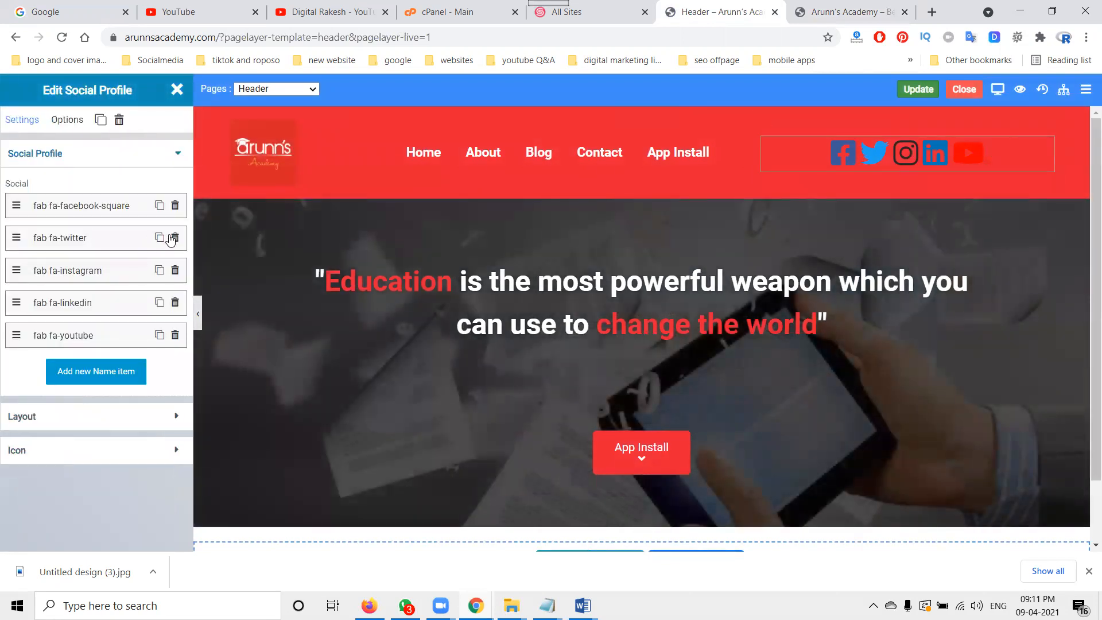
left_click(175, 240)
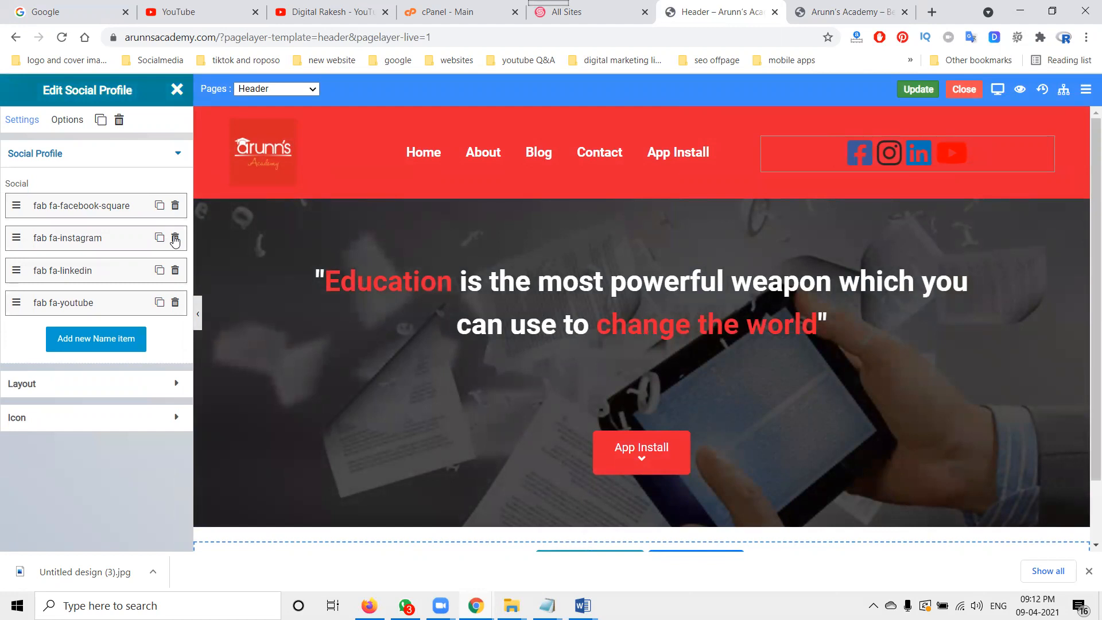
left_click(175, 240)
left_click(175, 240)
left_click(175, 239)
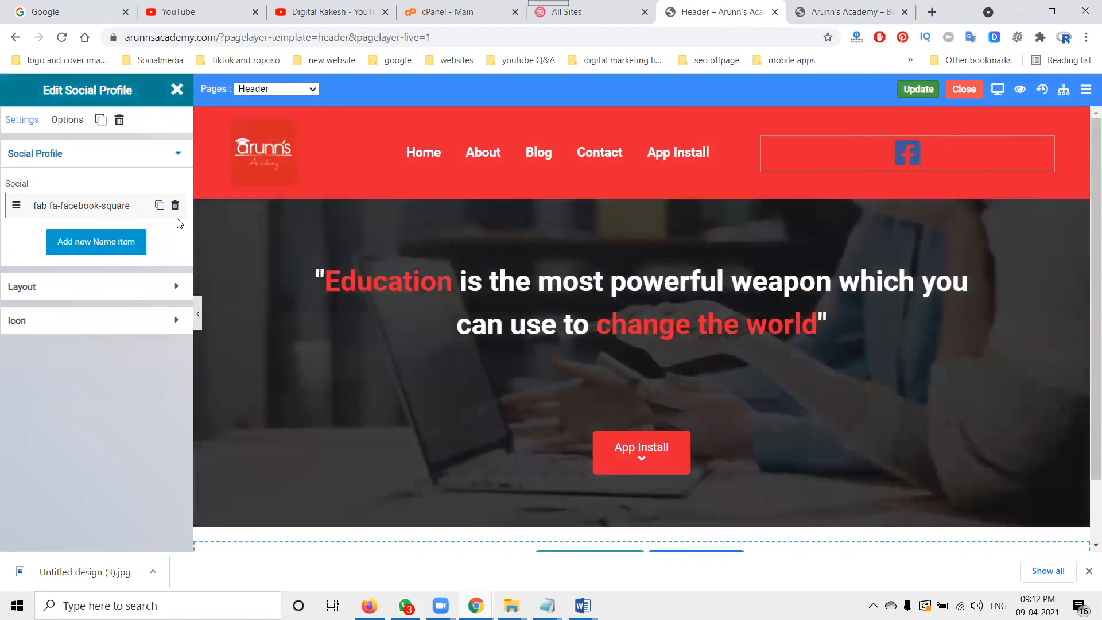
left_click(175, 205)
Step: Expand the Facebook item and turn on opening its link in a new window
left_click(89, 209)
left_click(86, 213)
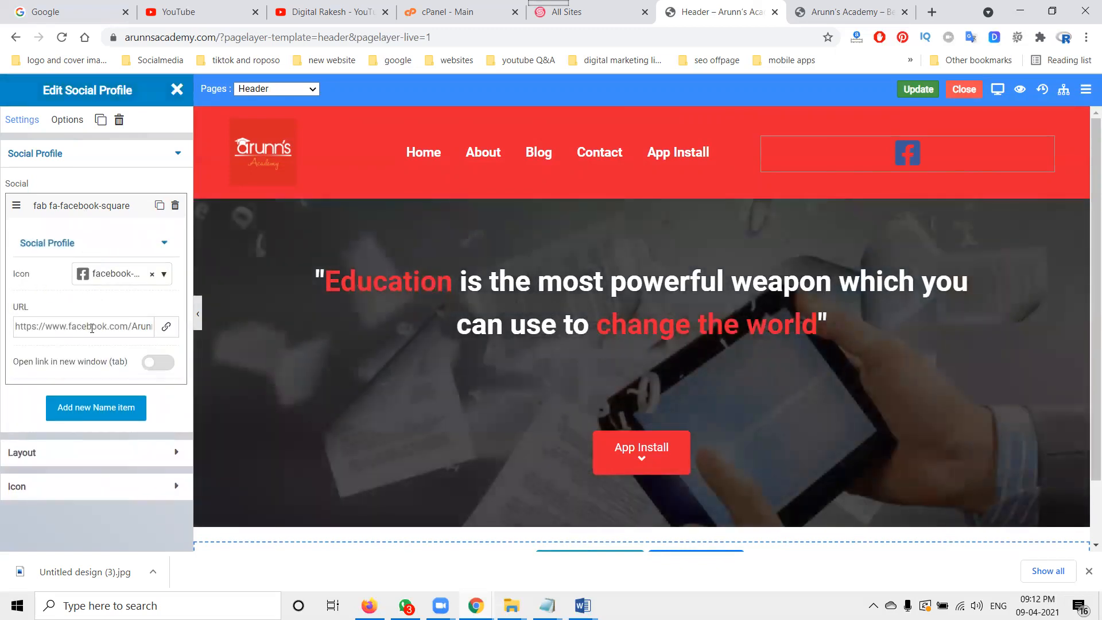
left_click(158, 362)
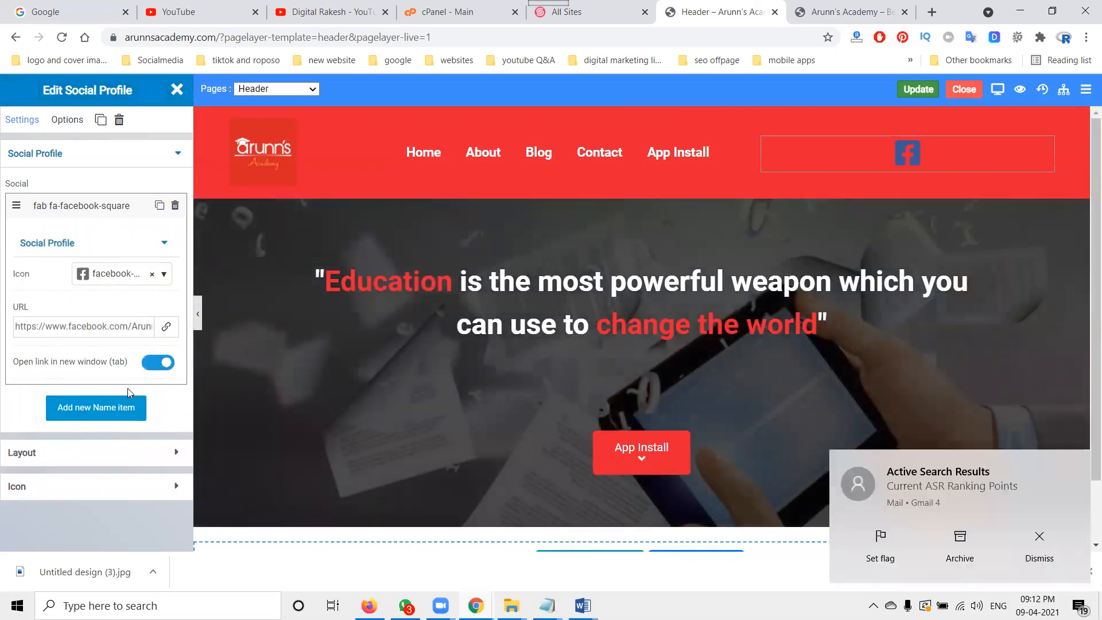
Step: Add a second social item, change its icon to twitter and set it to open in a new window
left_click(109, 408)
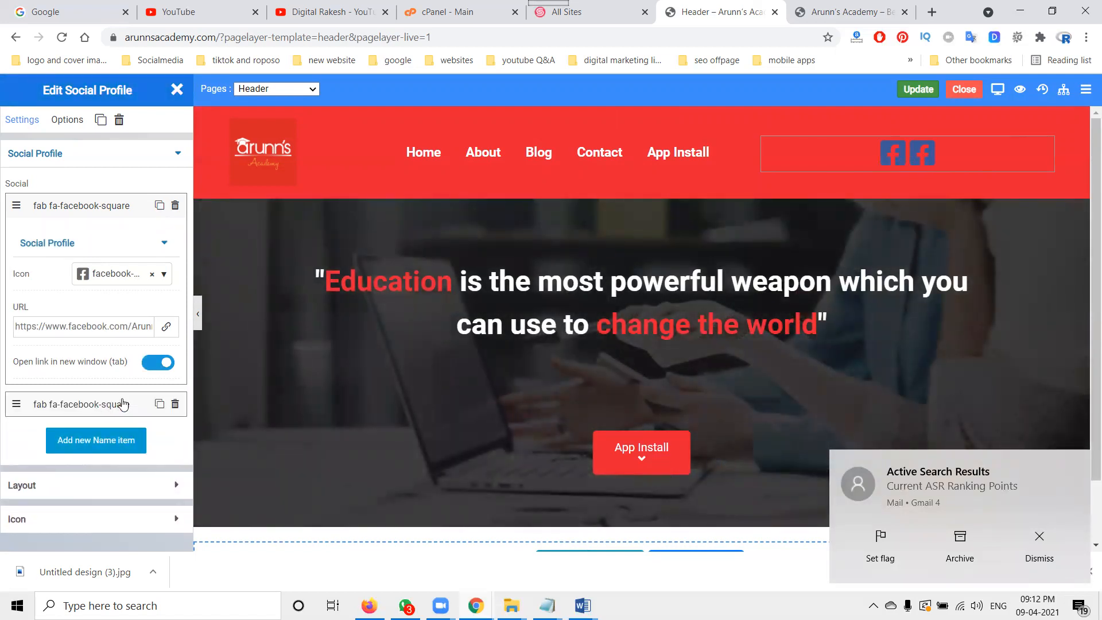
left_click(86, 212)
left_click(133, 312)
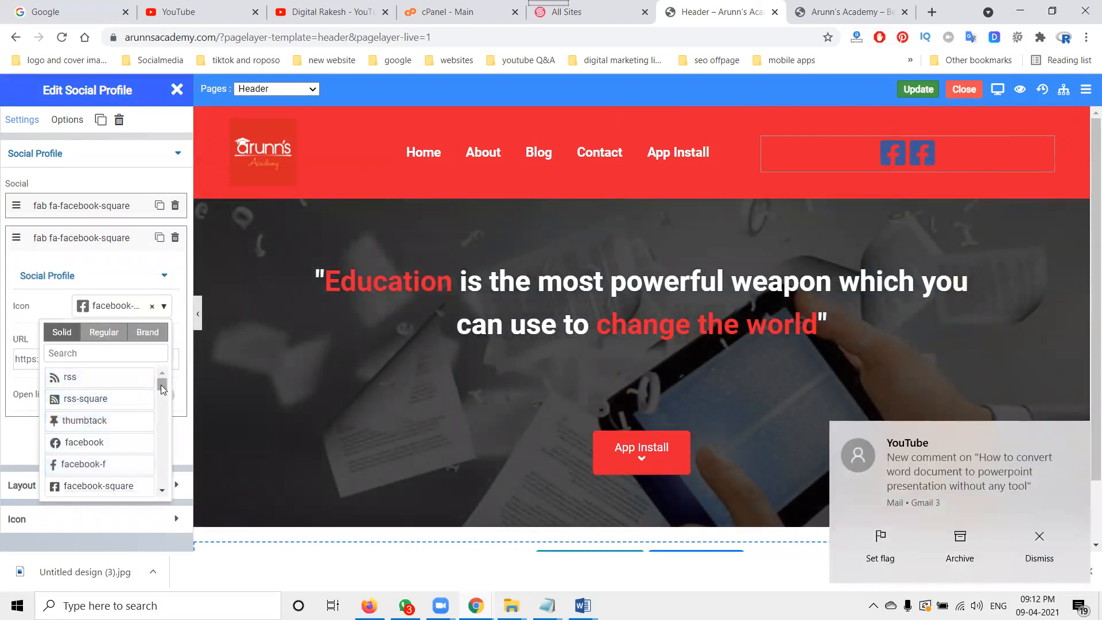
scroll(103, 402, "down", 2)
left_click(103, 402)
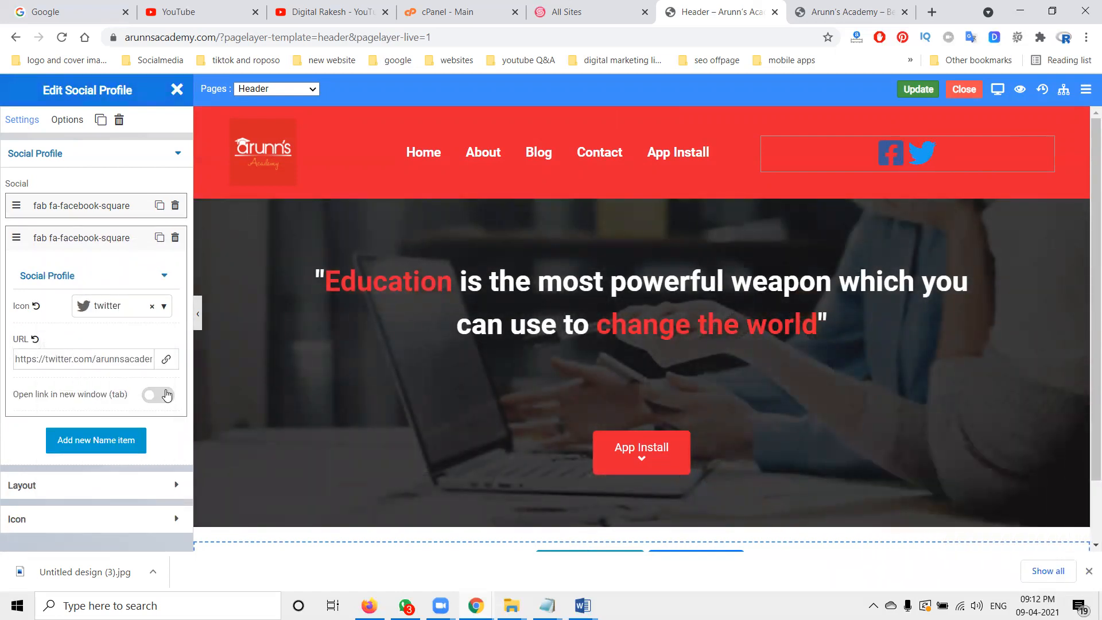
left_click(167, 395)
left_click(95, 247)
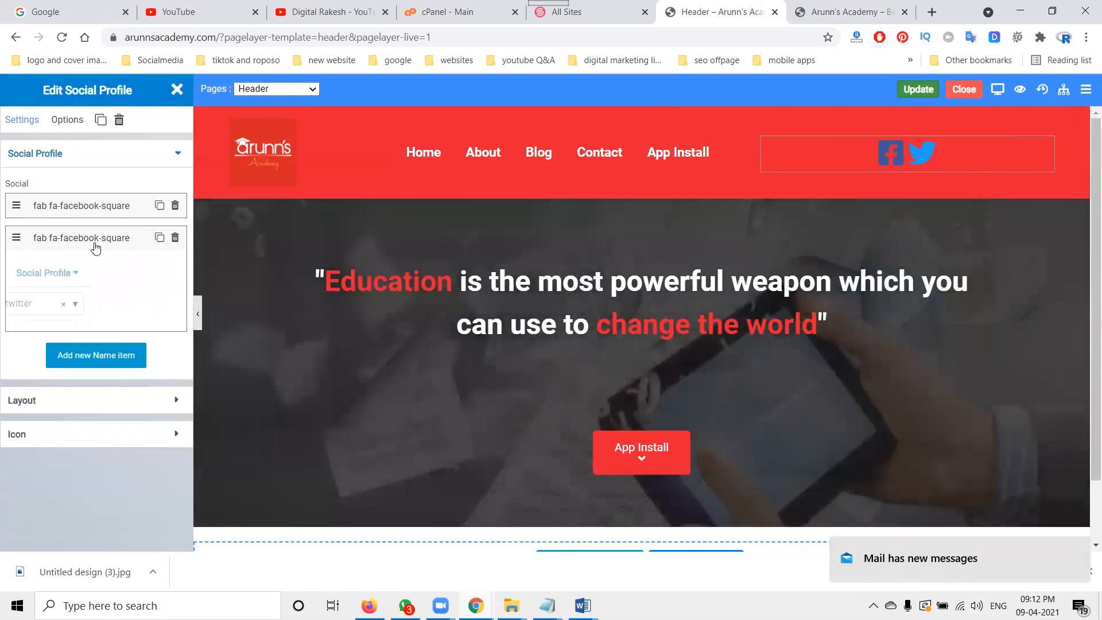
Step: Add a third social item and change its icon to instagram
left_click(95, 281)
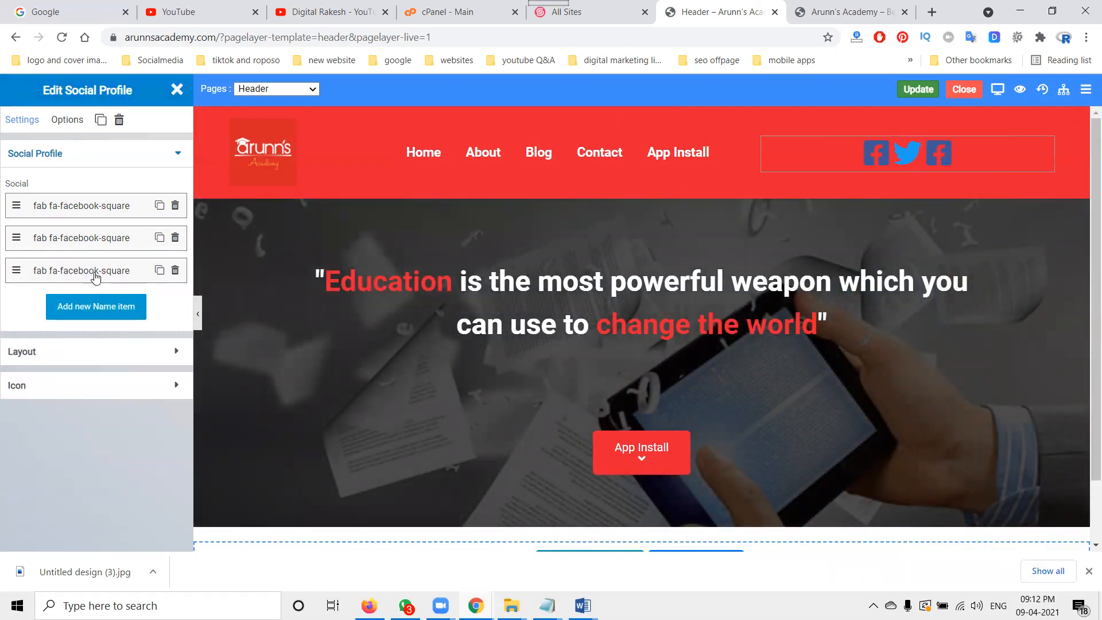
left_click(96, 275)
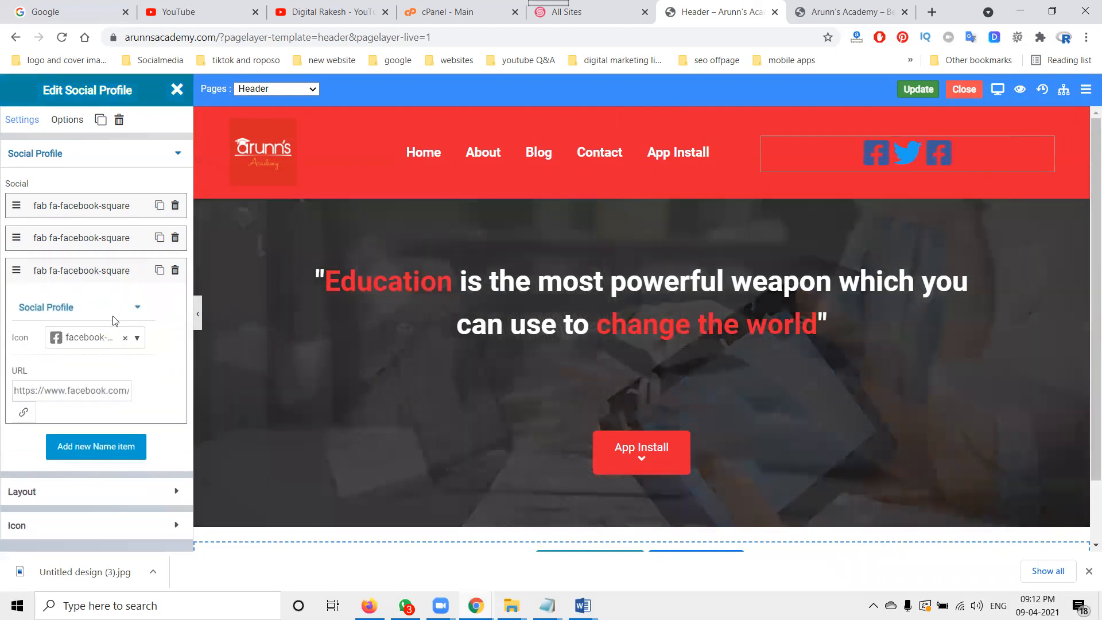
left_click(102, 273)
left_click(102, 273)
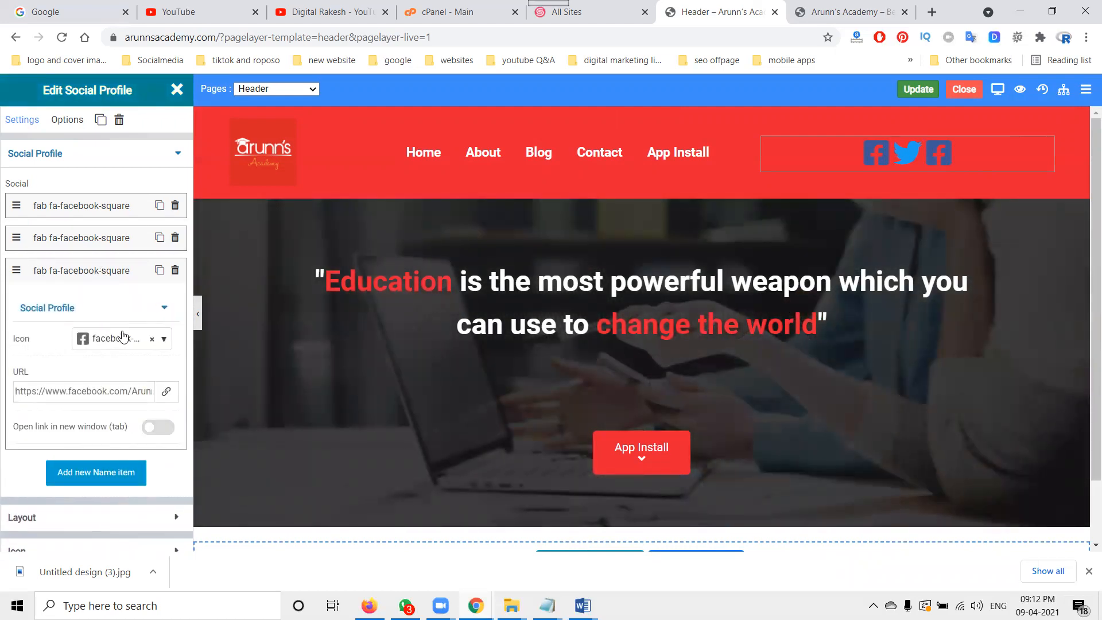
left_click(127, 342)
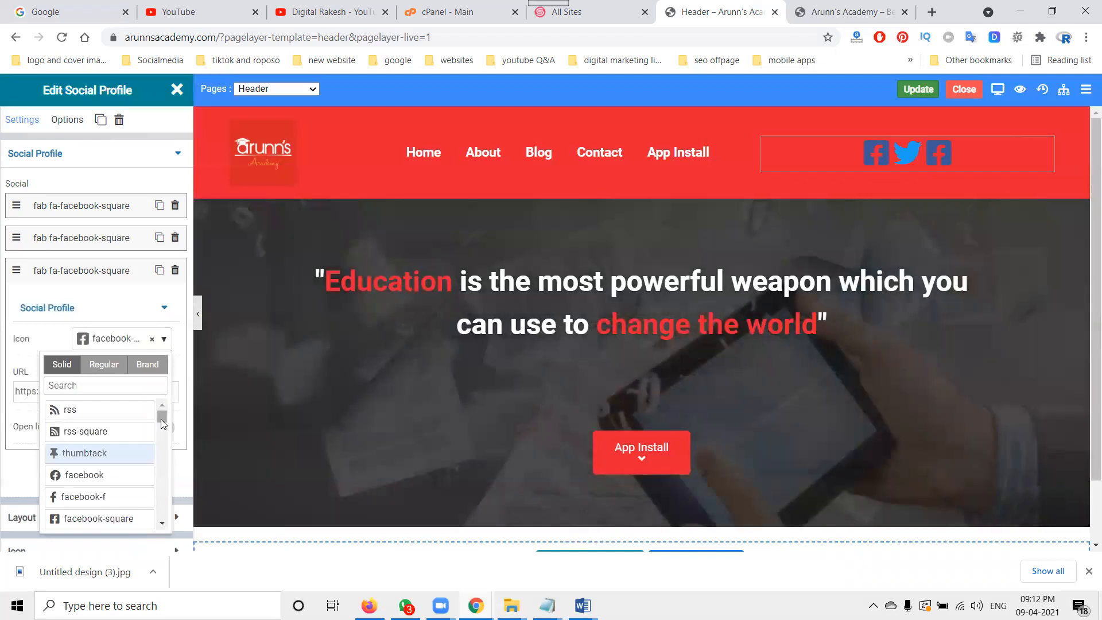
scroll(151, 450, "down", 2)
left_click_drag(161, 423, 161, 434)
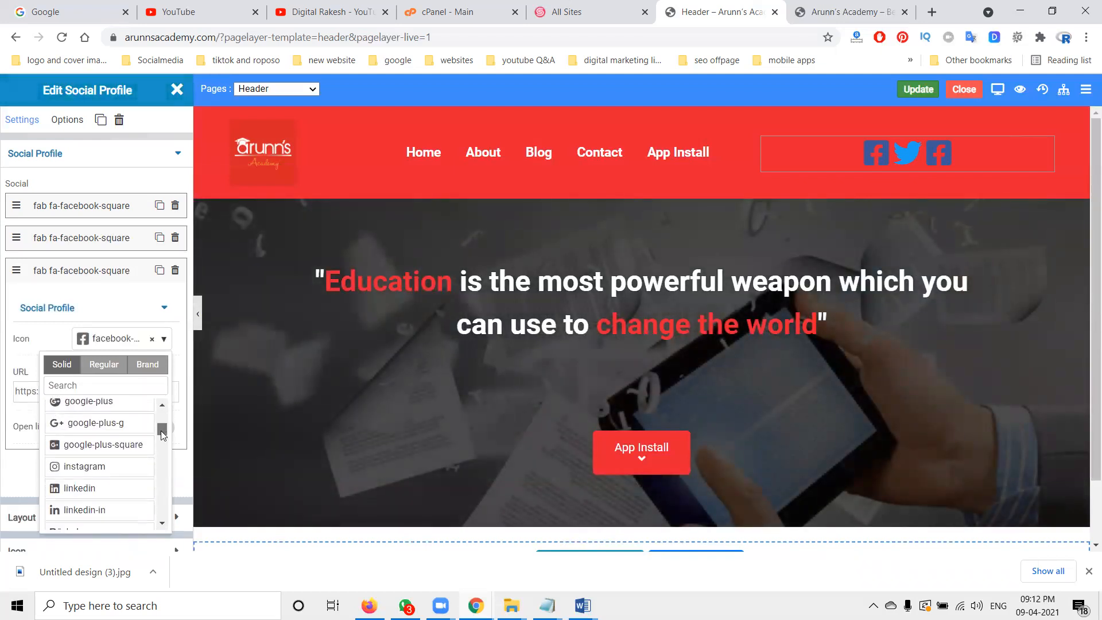
left_click(95, 465)
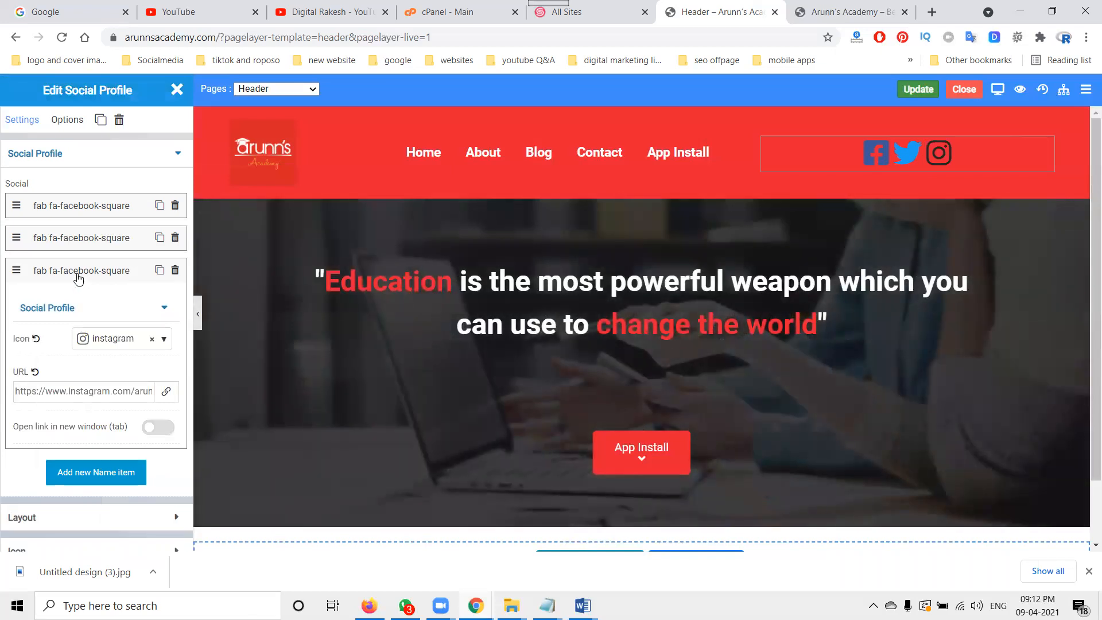
left_click(78, 279)
Step: Add a fourth social item, change its icon to linkedin and set it to open in a new window
left_click(101, 309)
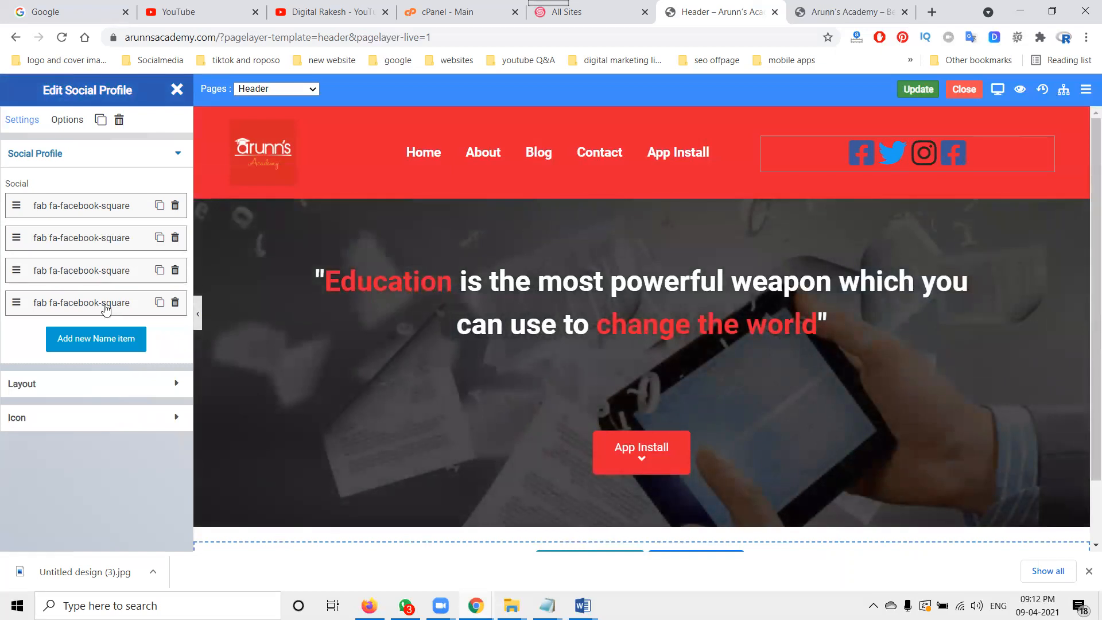
left_click(106, 309)
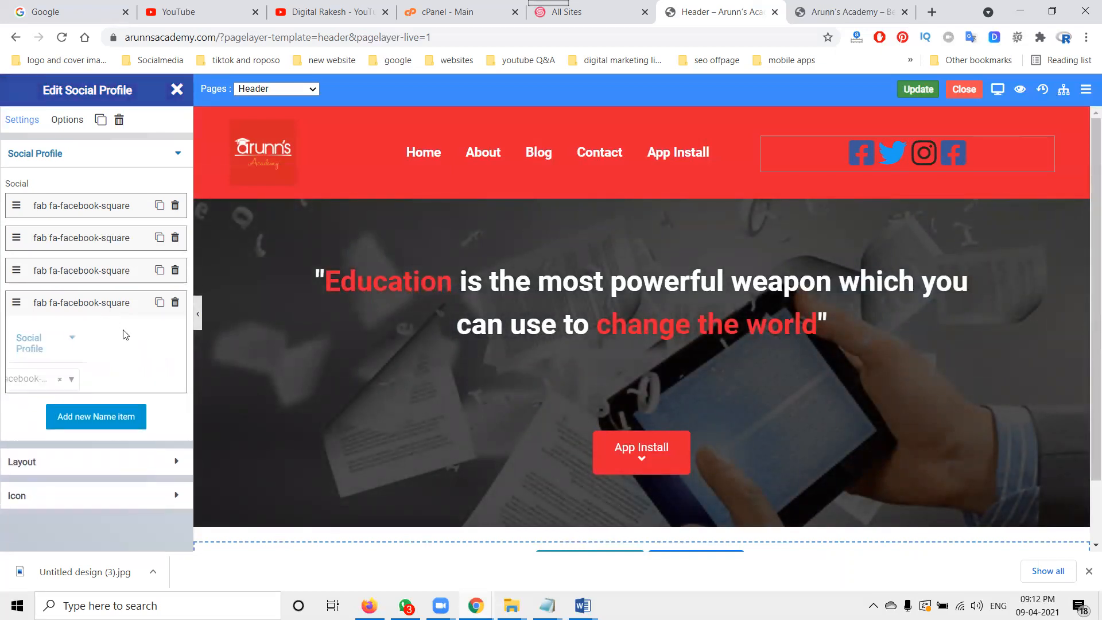
left_click(148, 368)
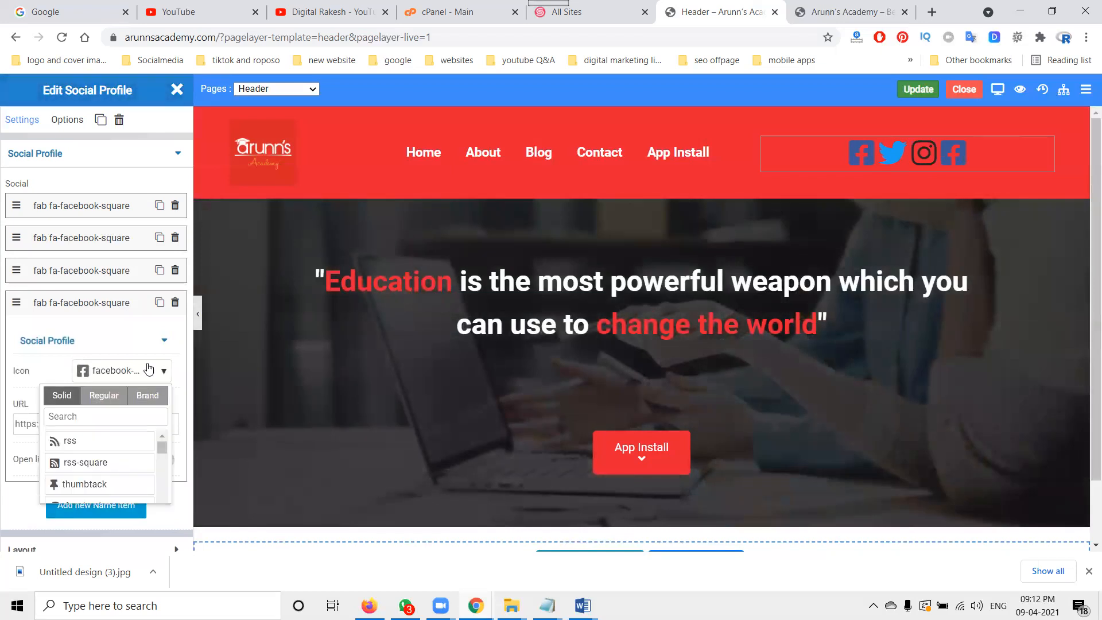
scroll(161, 454, "down", 5)
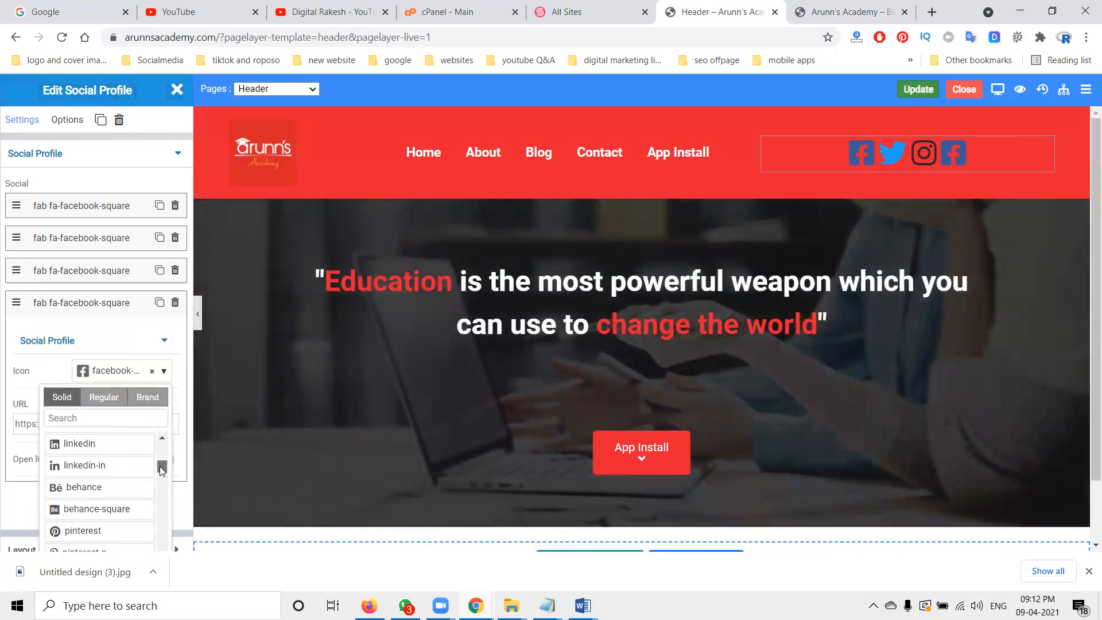
left_click(111, 456)
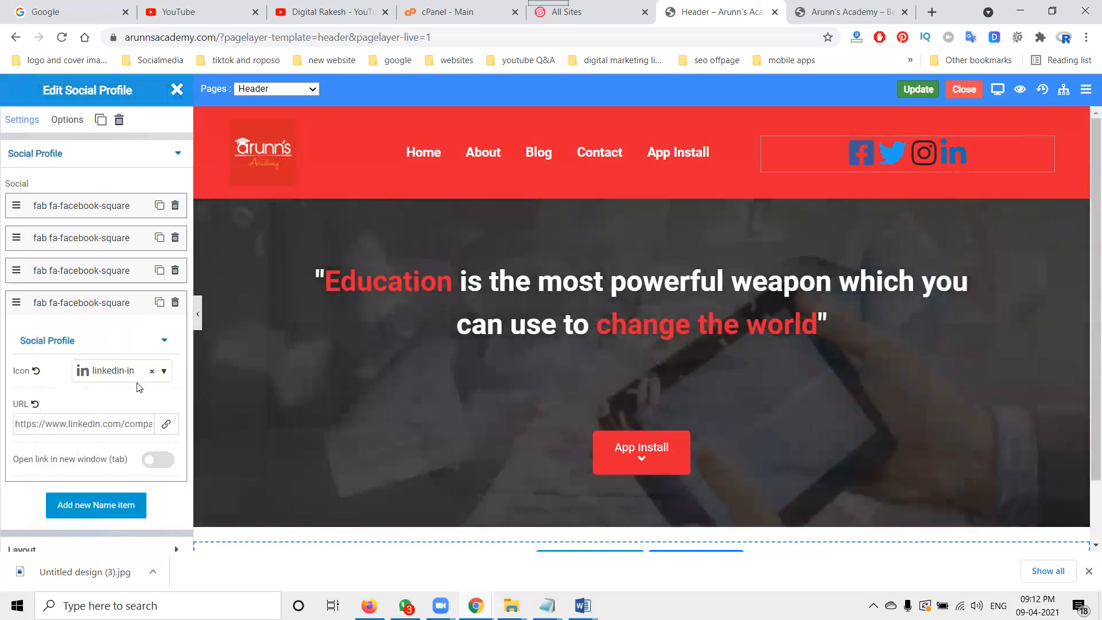
left_click(136, 372)
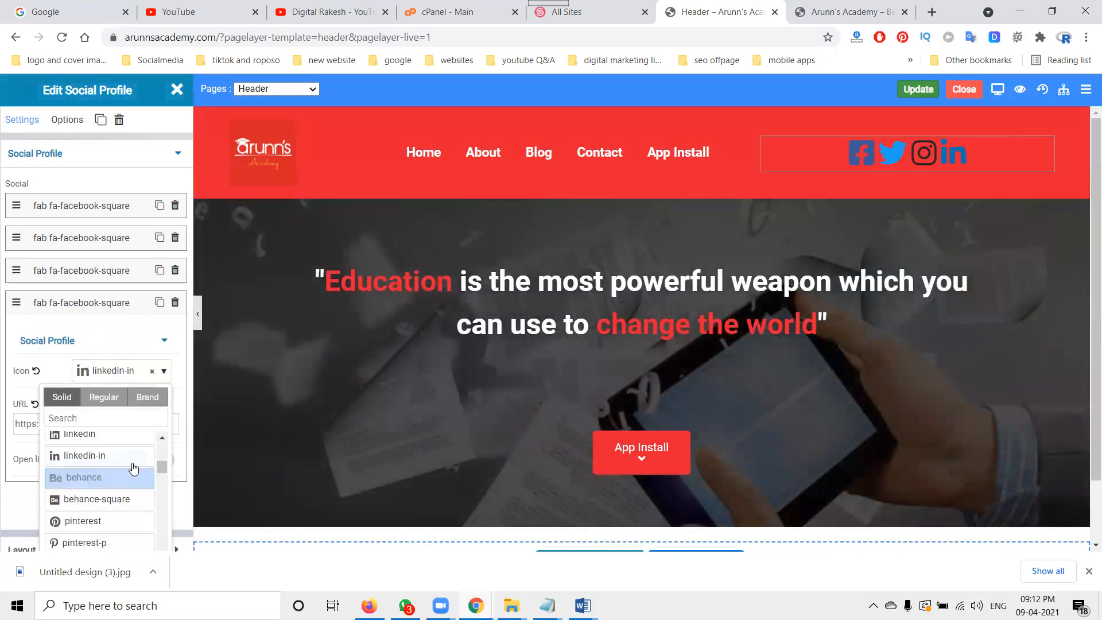
left_click(115, 438)
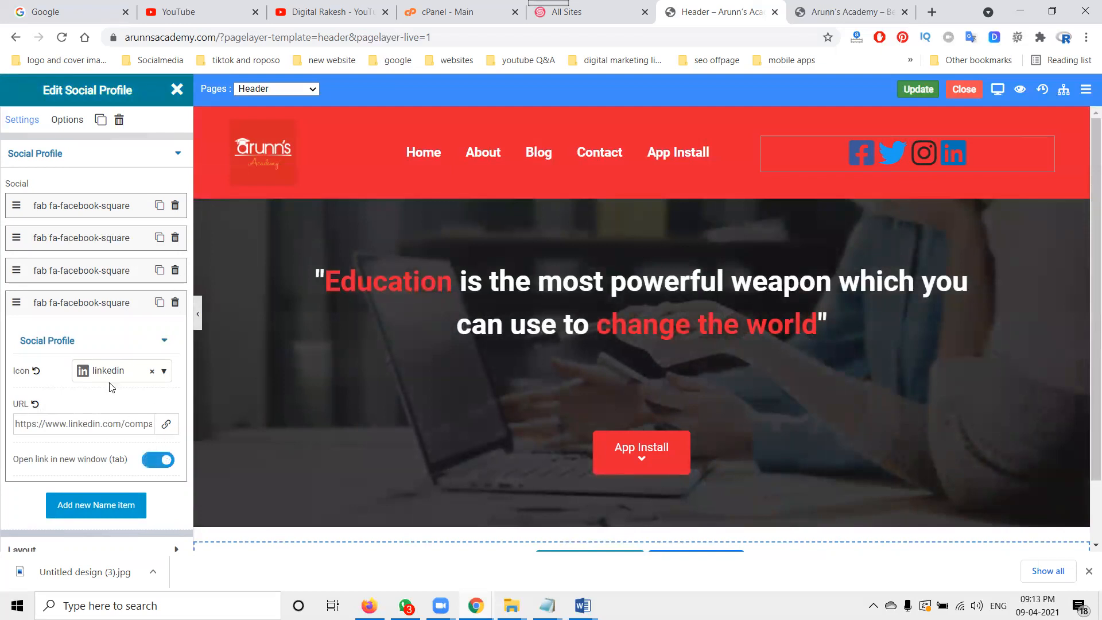
left_click(80, 310)
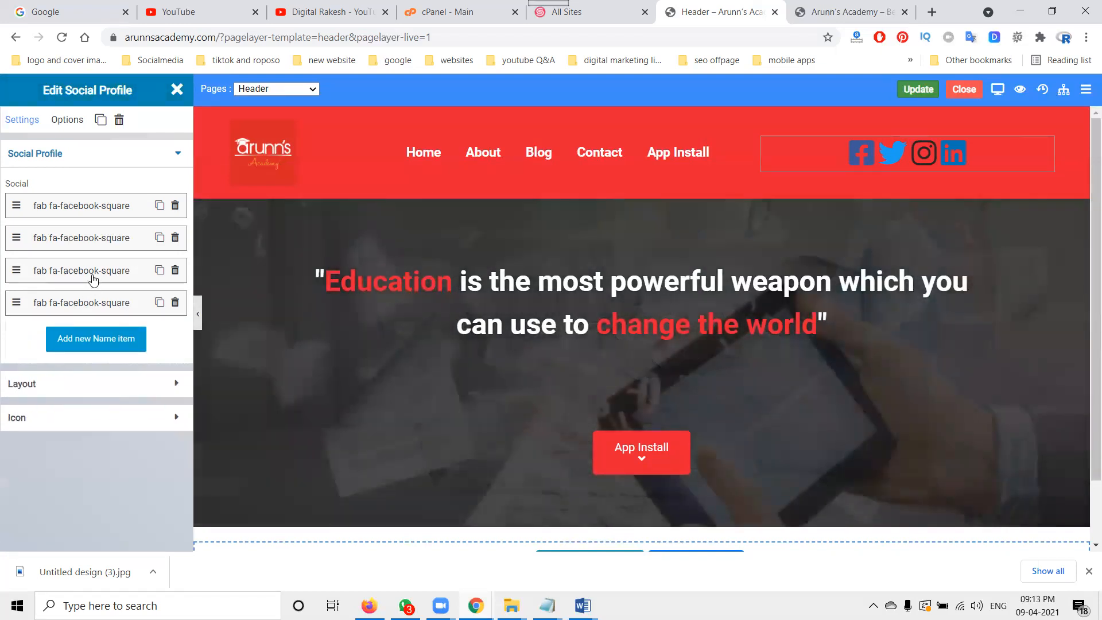
Step: Review the Instagram item's settings and save the Header template
left_click(92, 278)
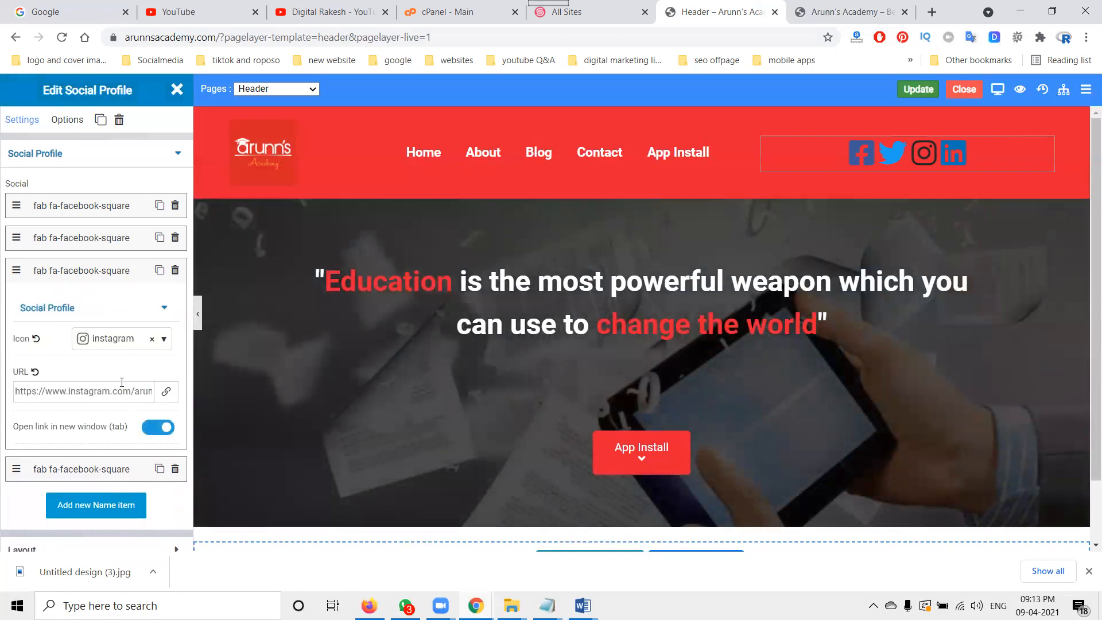
left_click(87, 277)
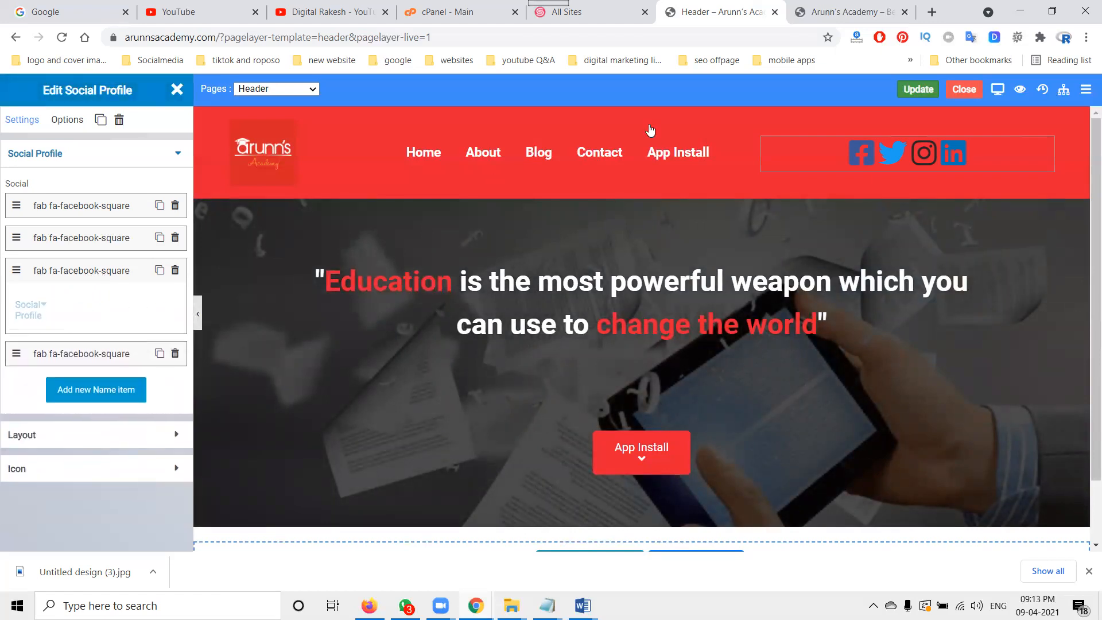
left_click(917, 89)
Step: Test the Instagram icon link on the live homepage, then close the opened tab
left_click(834, 7)
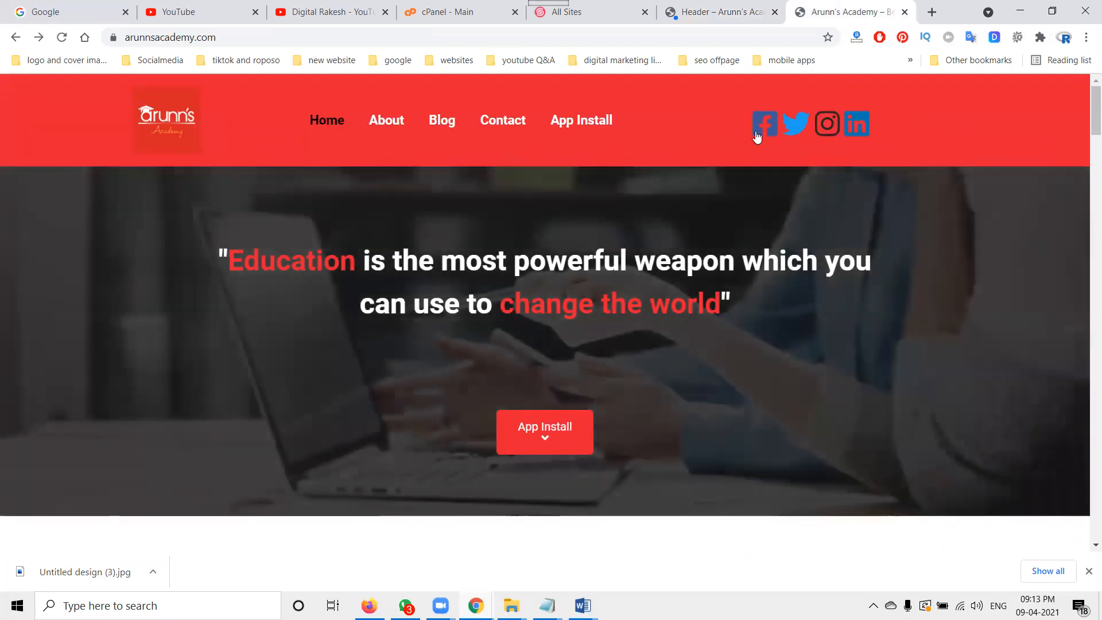
left_click(824, 130)
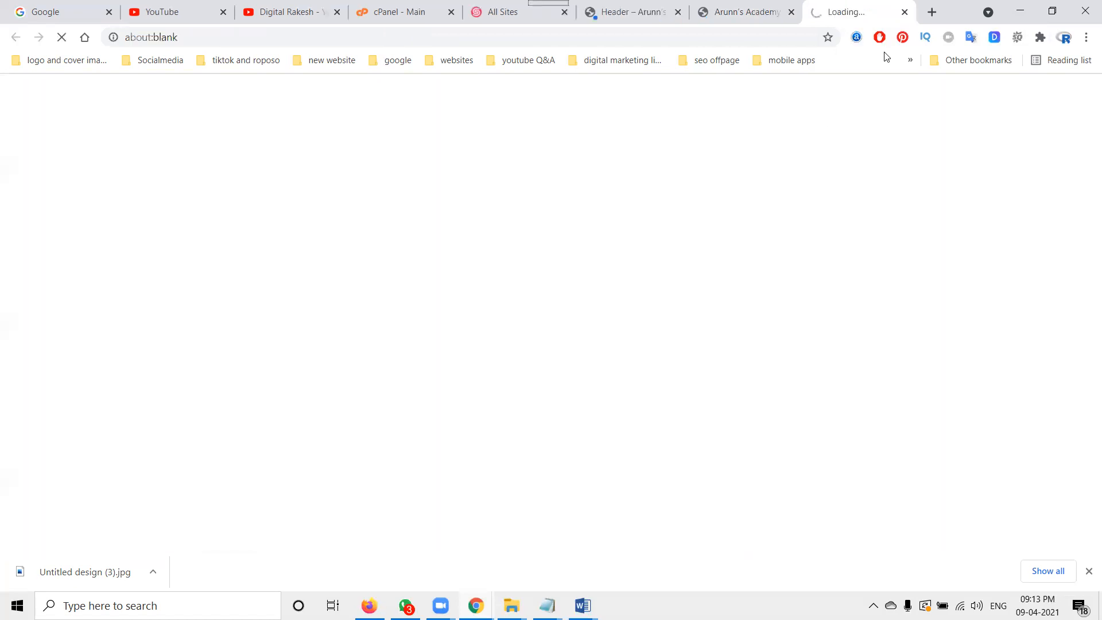
left_click(905, 13)
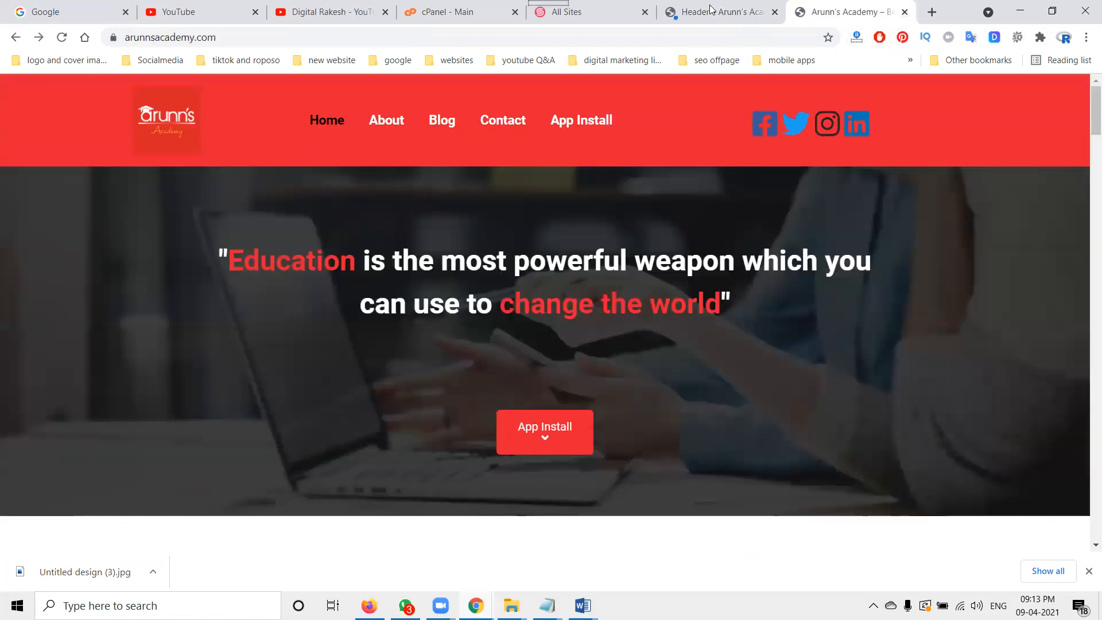
Step: Close the social profile panel, return to the dashboard and open the Editor Settings page
left_click(717, 11)
left_click(675, 119)
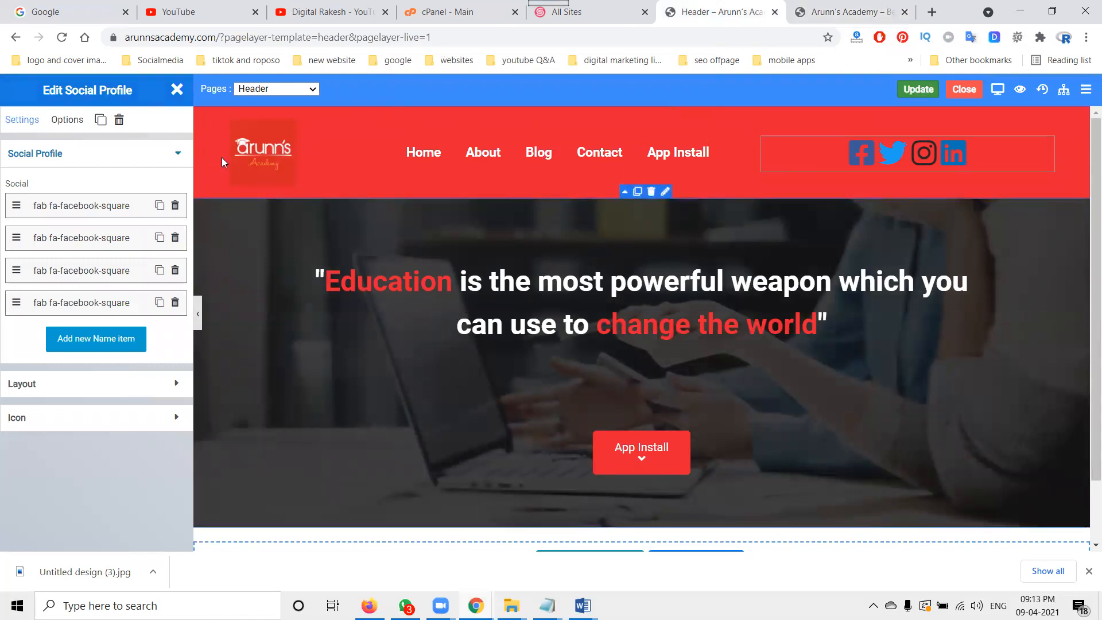
left_click(175, 90)
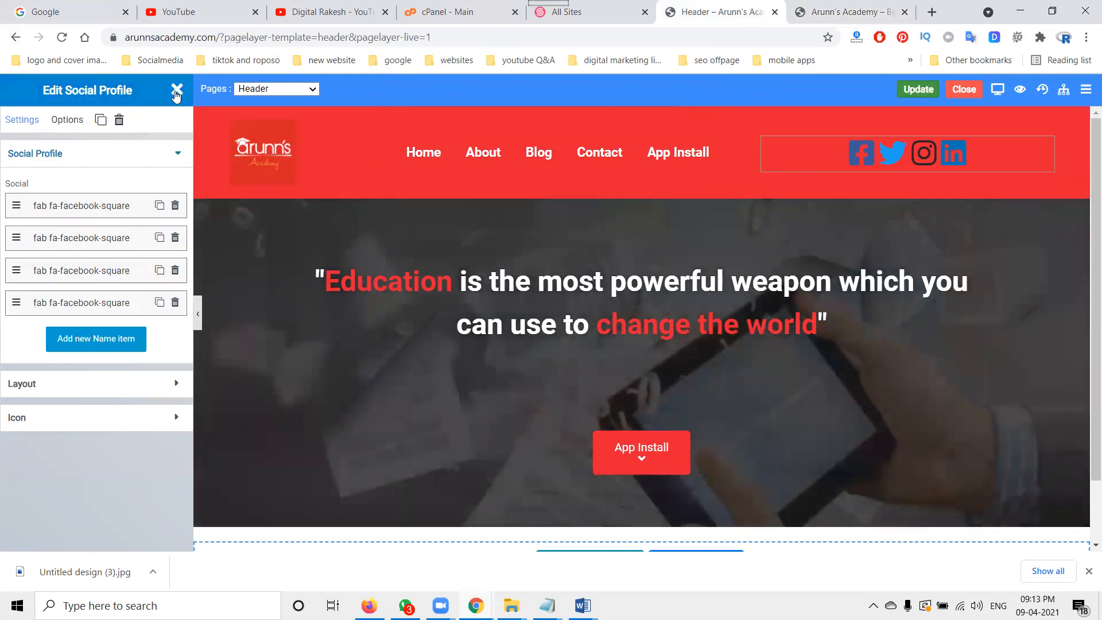
left_click(14, 39)
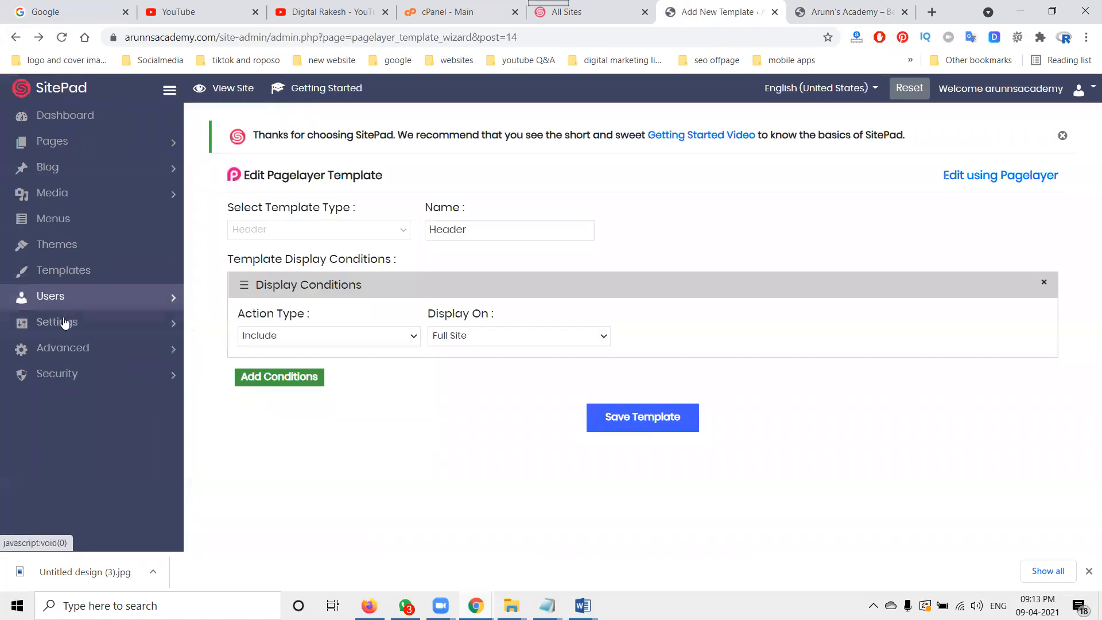
left_click(63, 322)
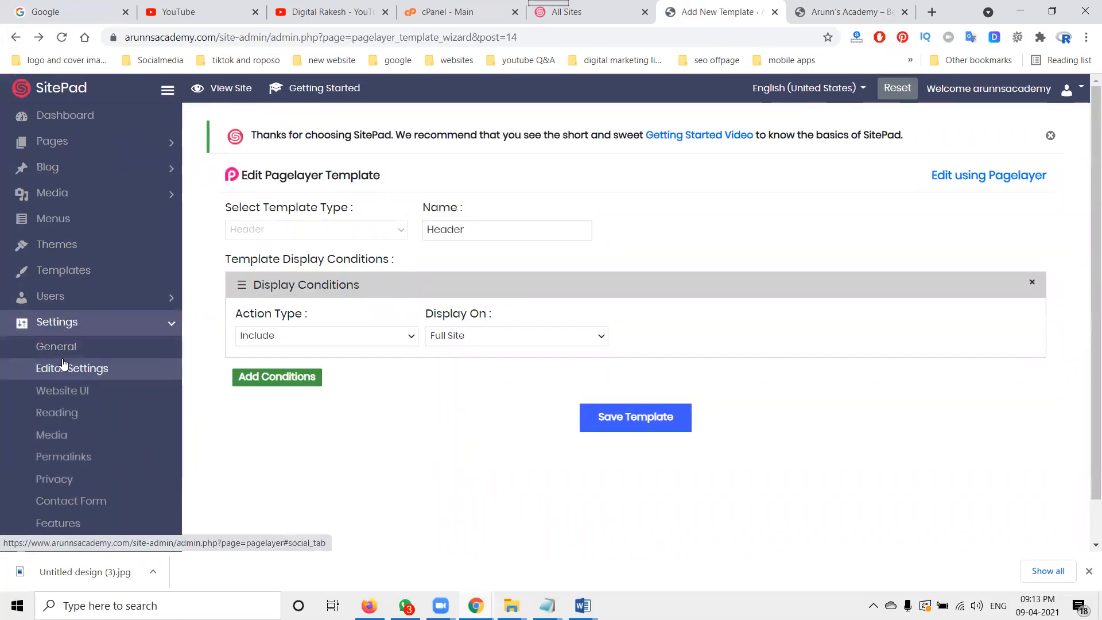
left_click(106, 368)
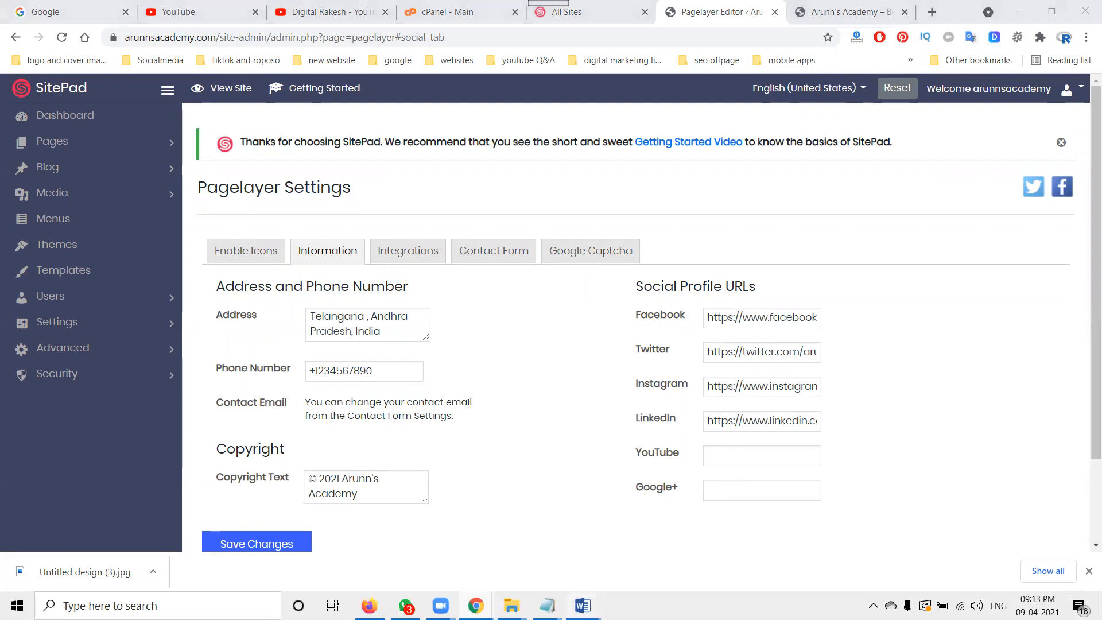
Step: Switch to the Word document named smo content
left_click(582, 605)
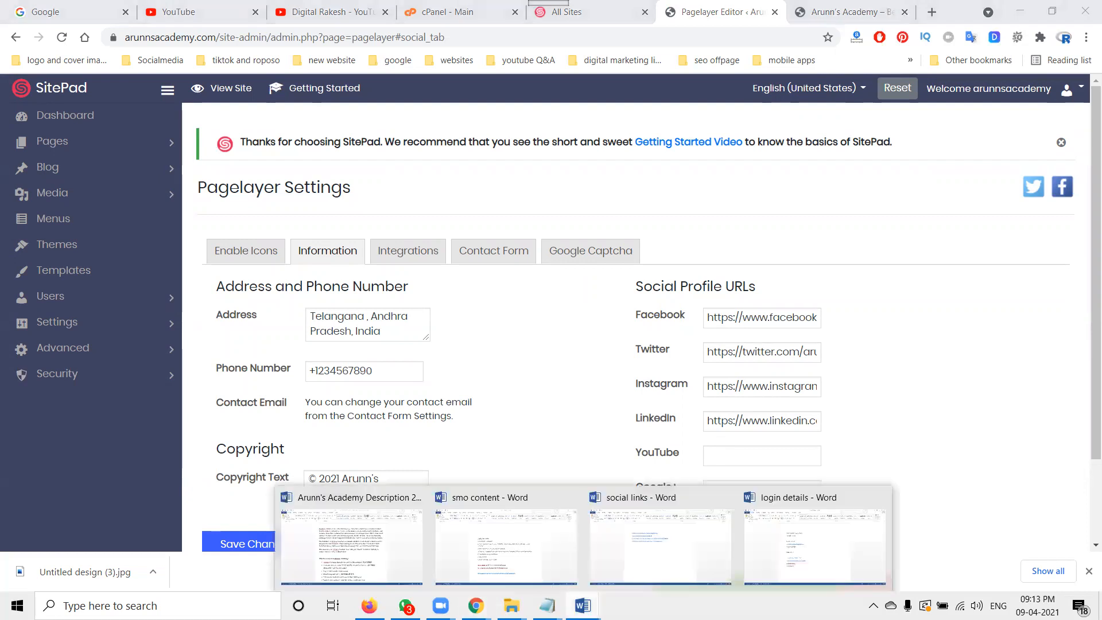
left_click(545, 554)
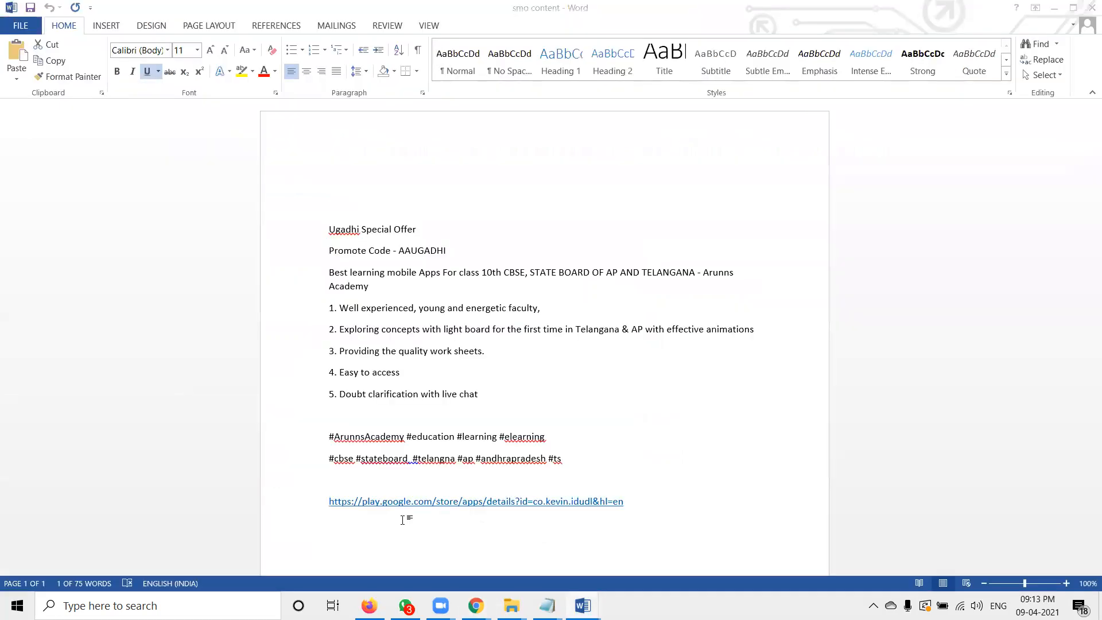
Step: Copy the Google Play app link from the document, paste it as the Google+ social profile URL and save the settings
left_click(287, 510)
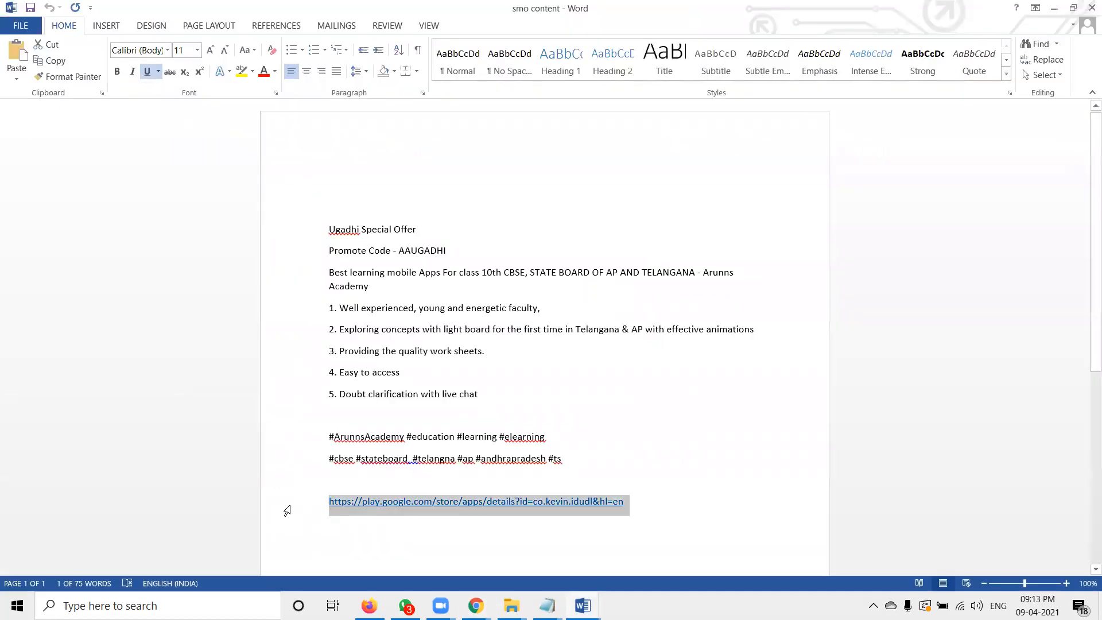
left_click(1053, 8)
left_click(745, 486)
key("ctrl+v")
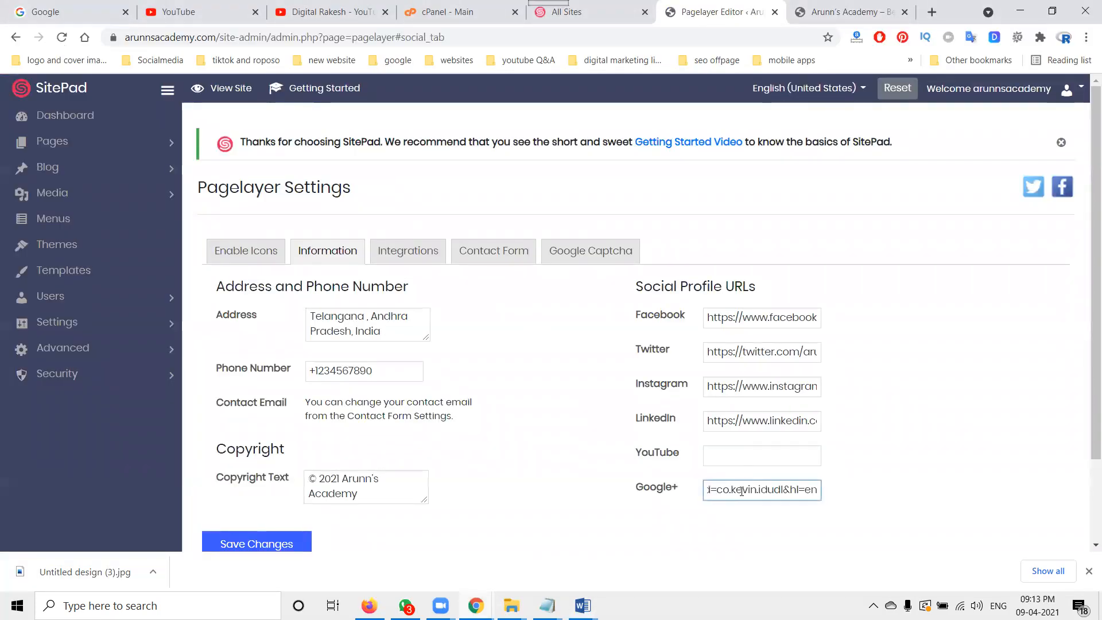
left_click(294, 541)
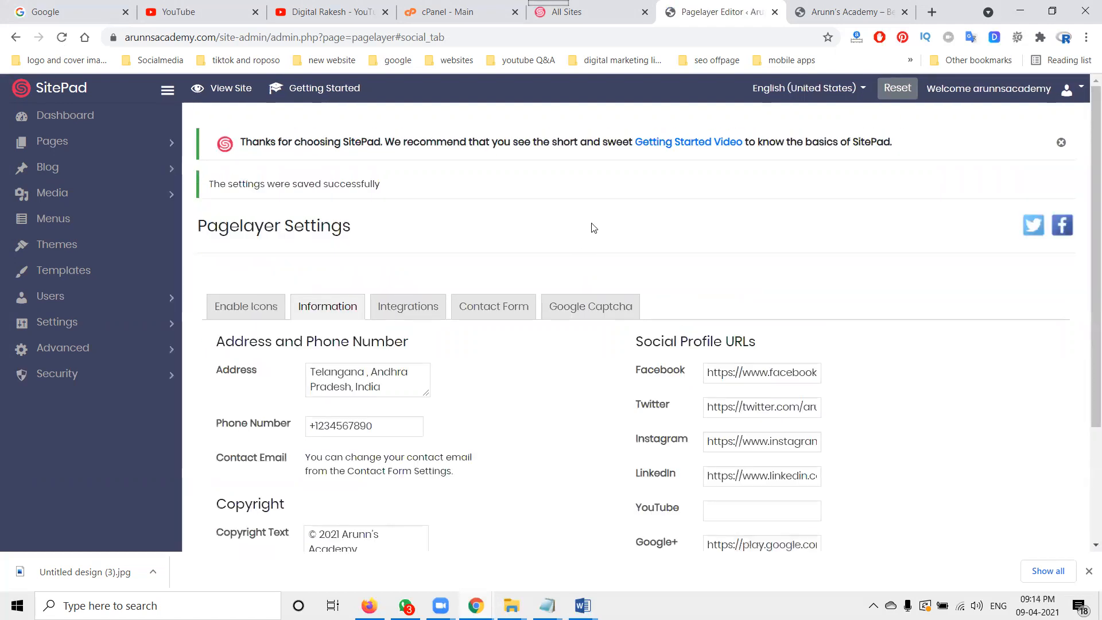
Step: Browse the other Pagelayer settings tabs, then open the General settings page
left_click(244, 307)
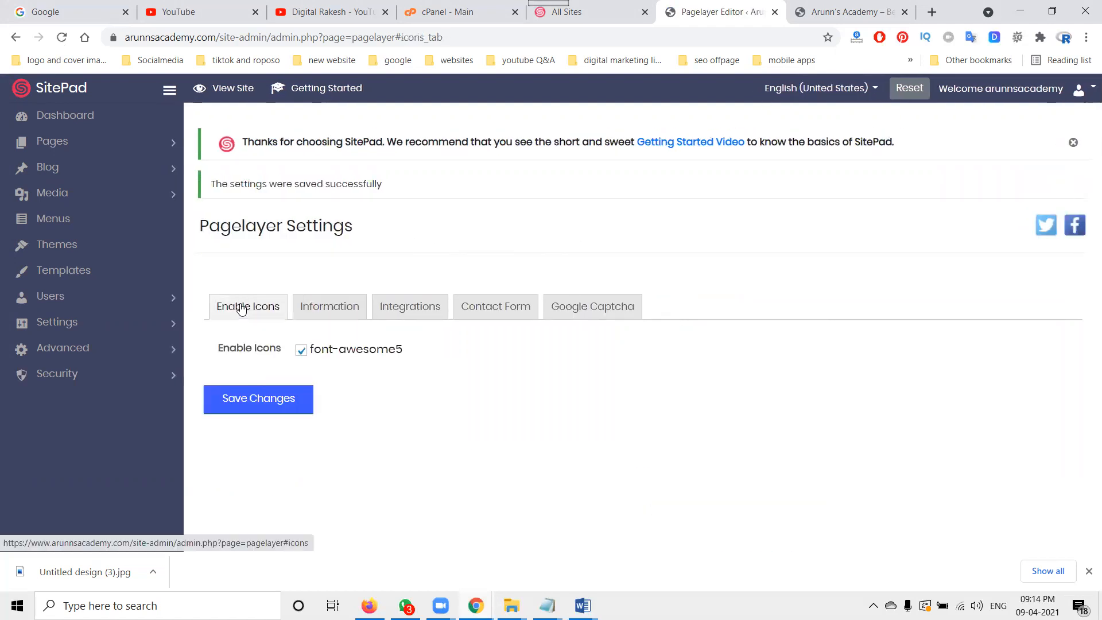
left_click(408, 306)
left_click(476, 304)
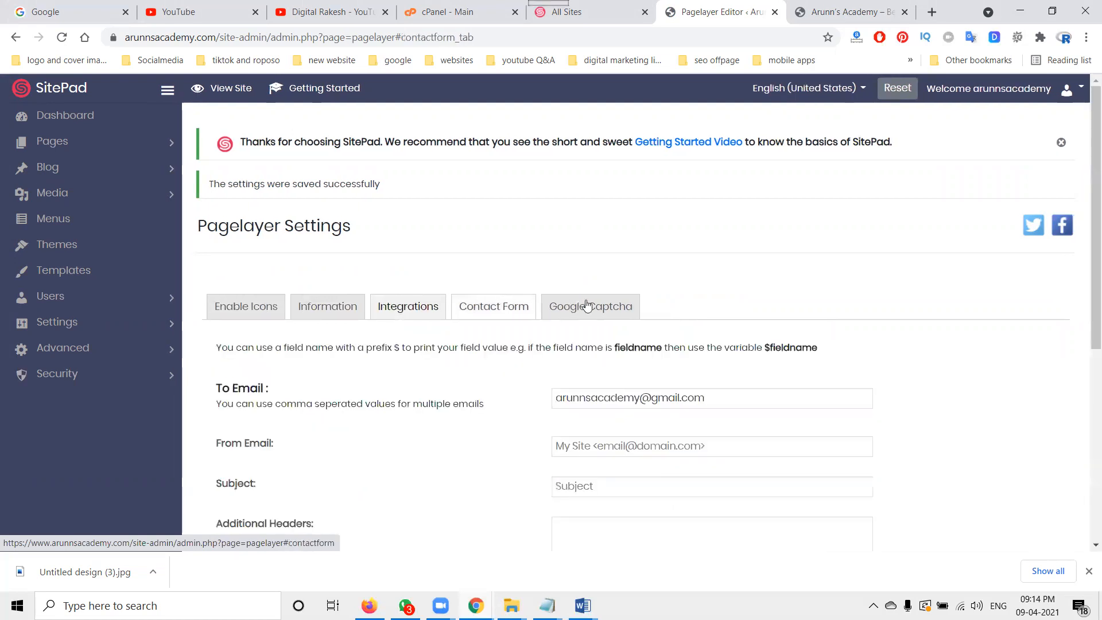
left_click(590, 305)
left_click(56, 325)
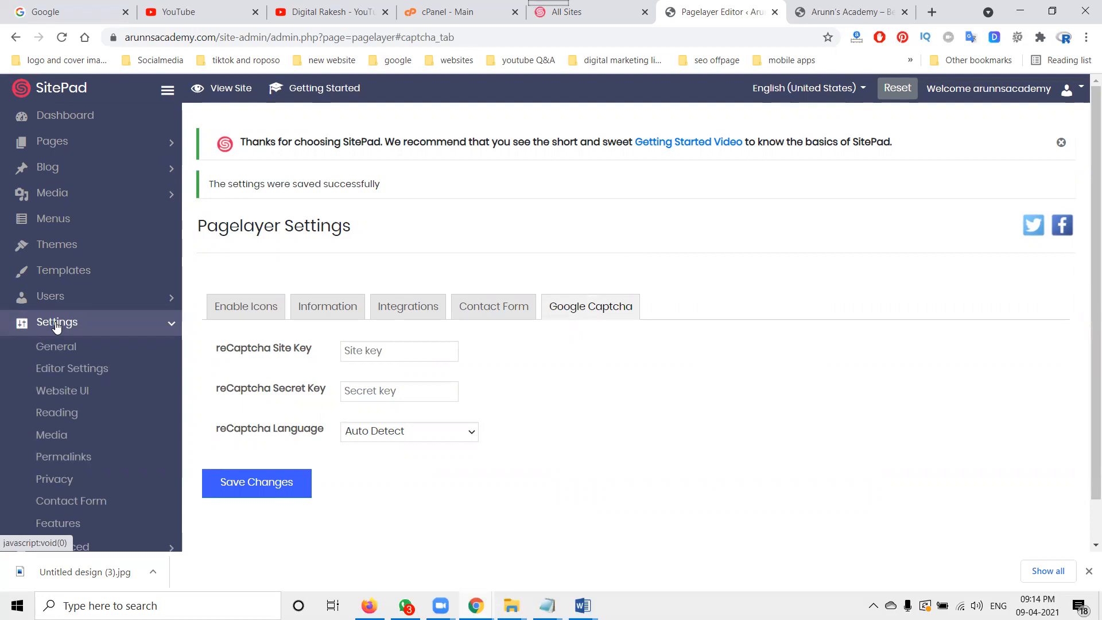
left_click(70, 346)
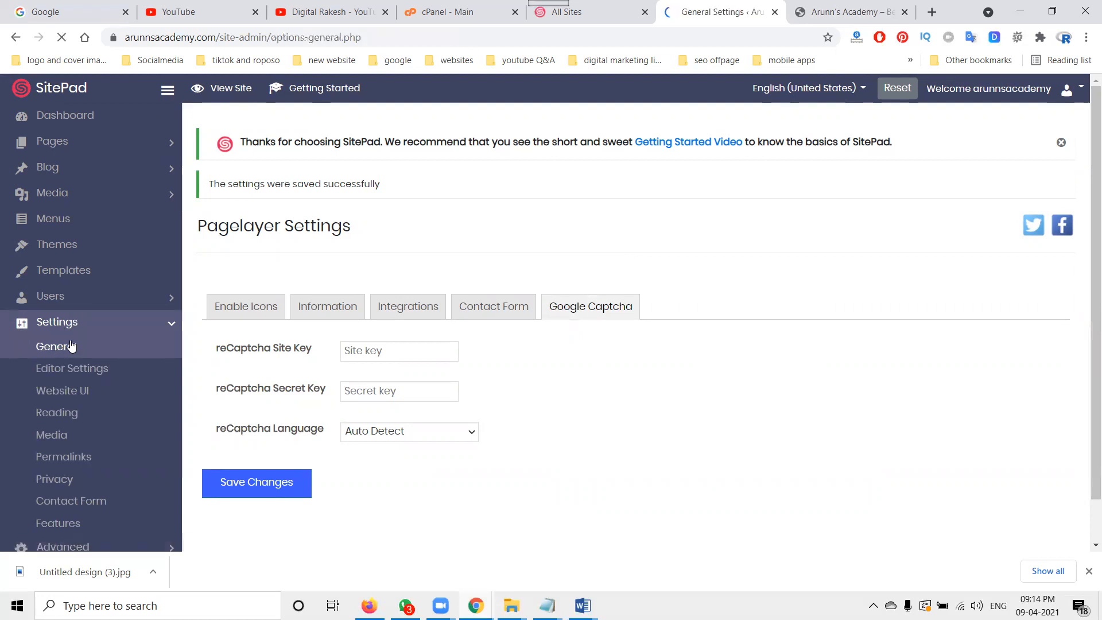
Step: Set the site icon to the Arunns-academy image, crop it and save the General settings
left_click(820, 17)
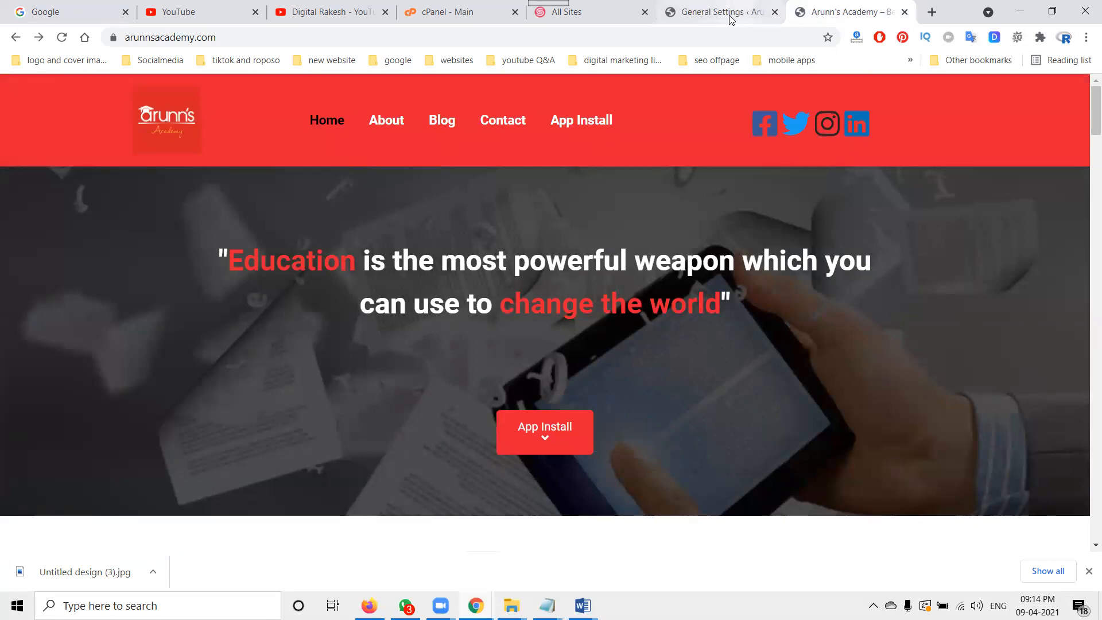
left_click(730, 18)
scroll(590, 327, "down", 10)
left_click(469, 398)
left_click(255, 232)
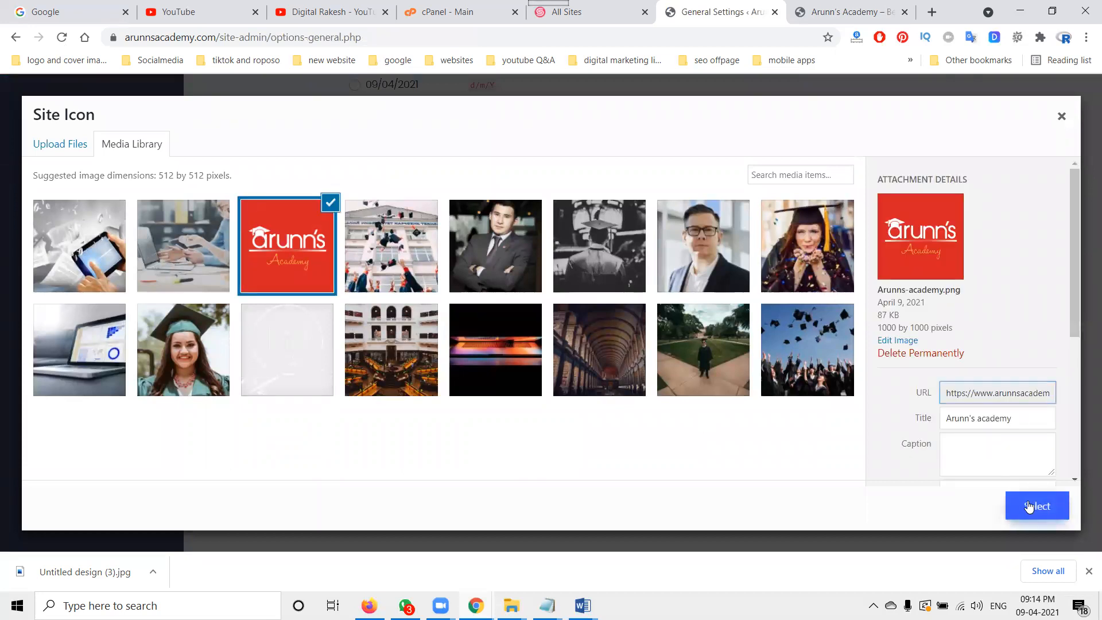
left_click(1029, 506)
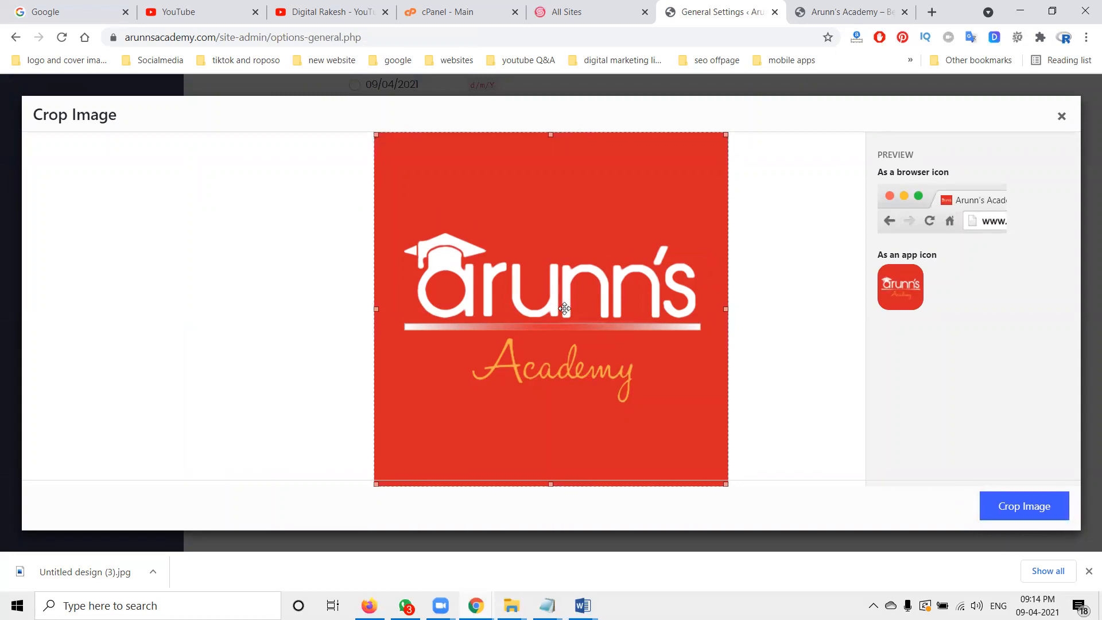
left_click(1022, 505)
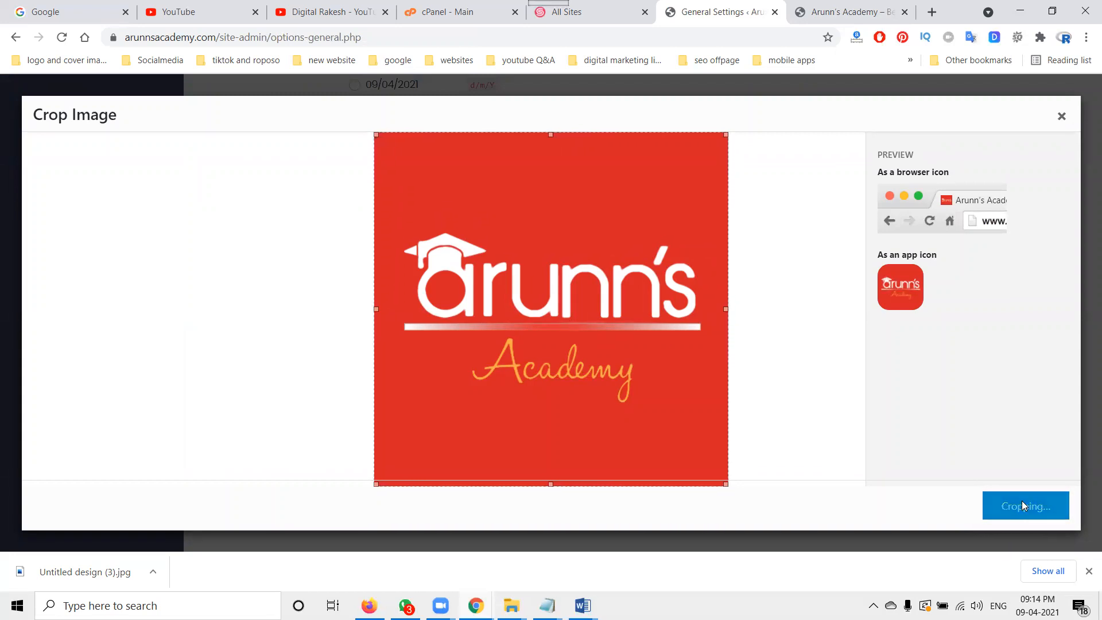
left_click(261, 519)
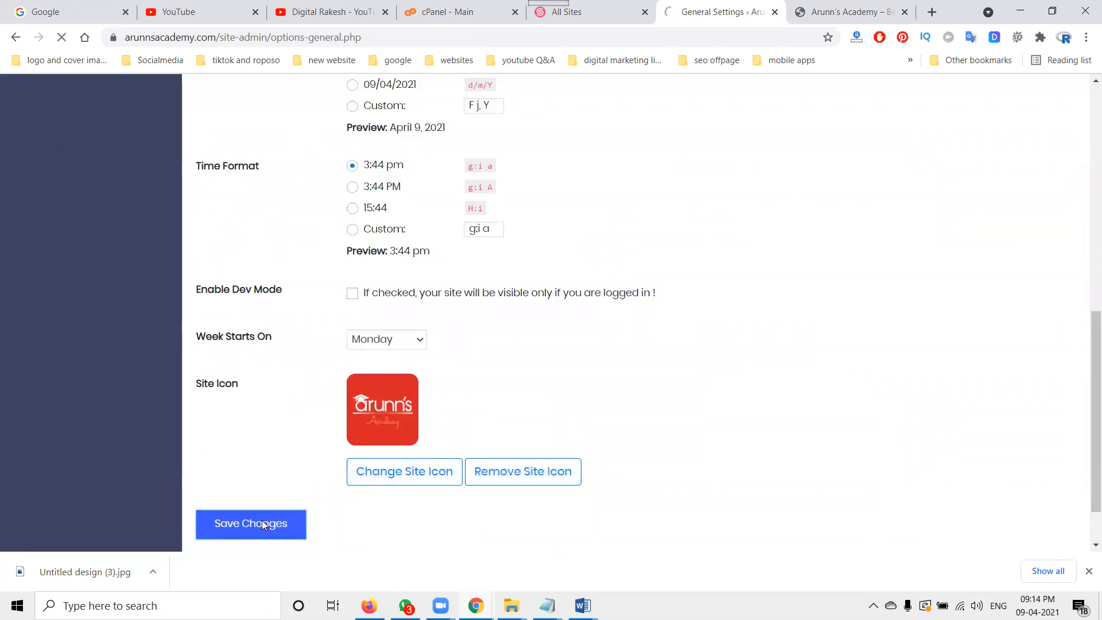
Step: Open the live Blog page, inspect the Default Blog Post in the editor and return to the posts list
left_click(812, 9)
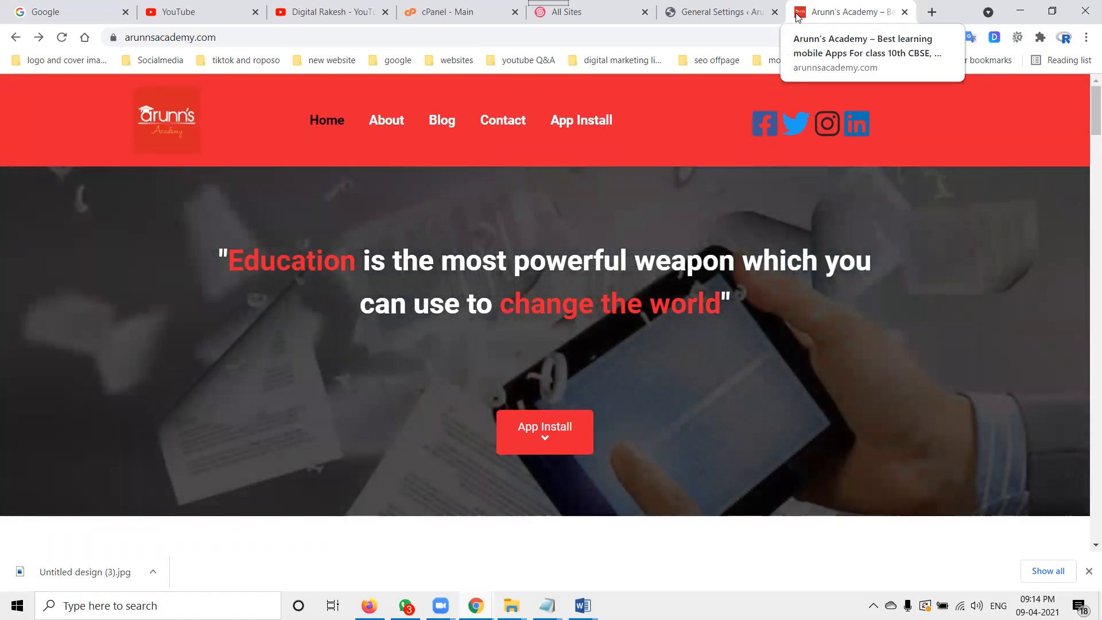
left_click(442, 125)
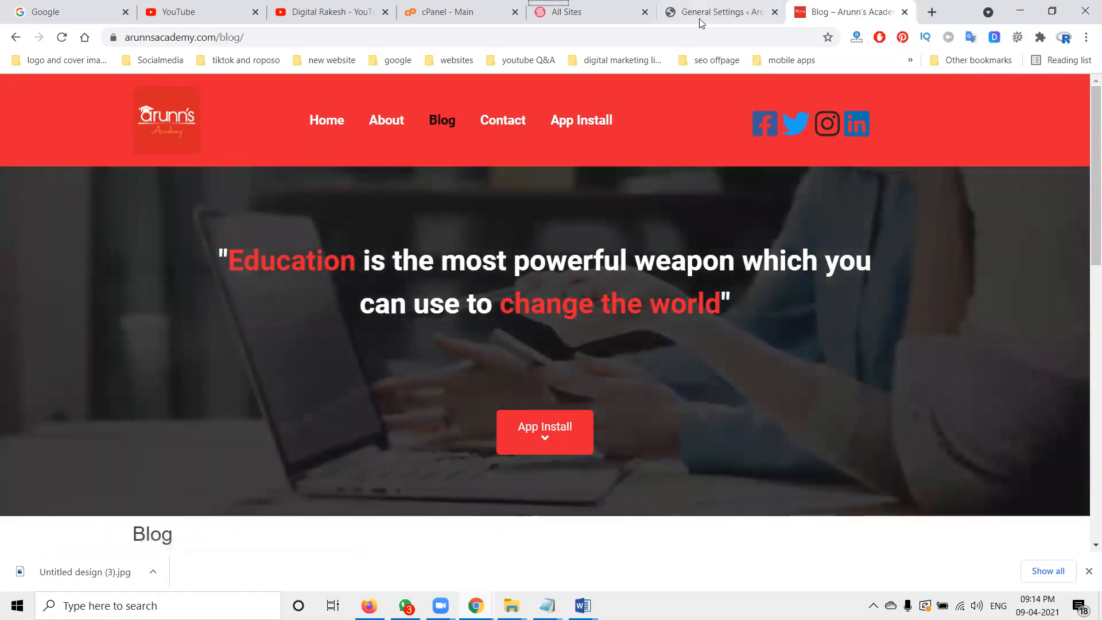
left_click(699, 19)
left_click(84, 173)
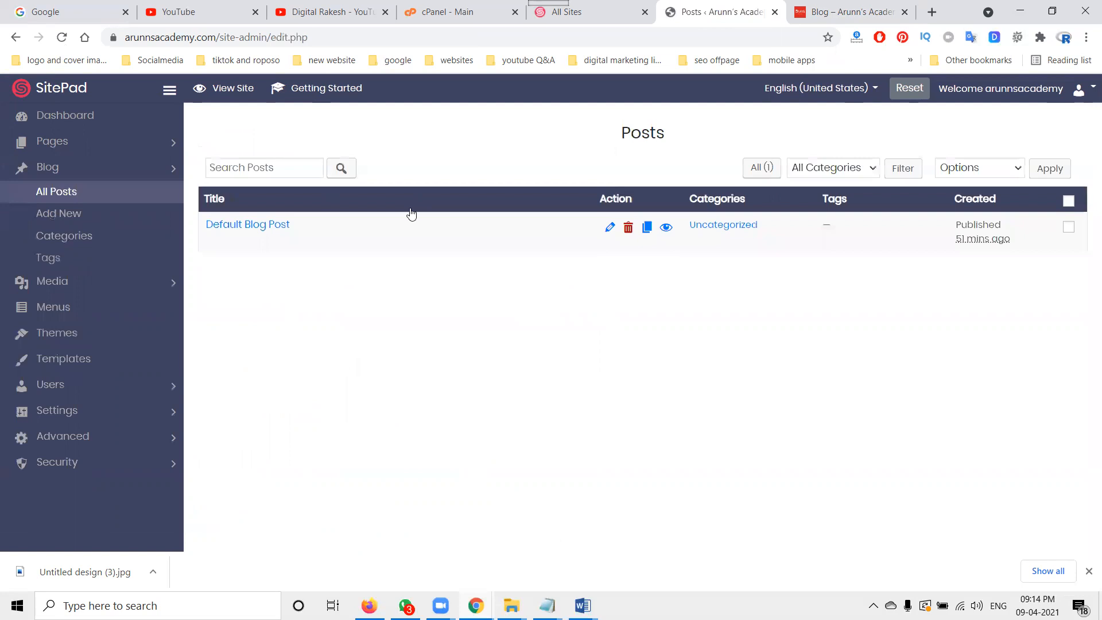
left_click(610, 229)
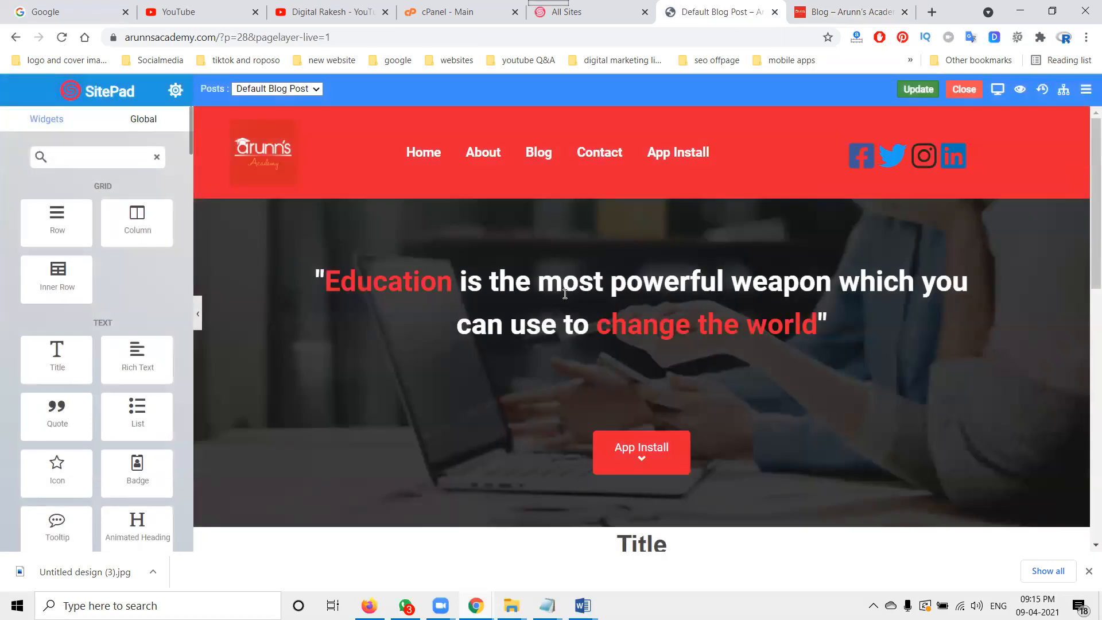
scroll(586, 287, "down", 5)
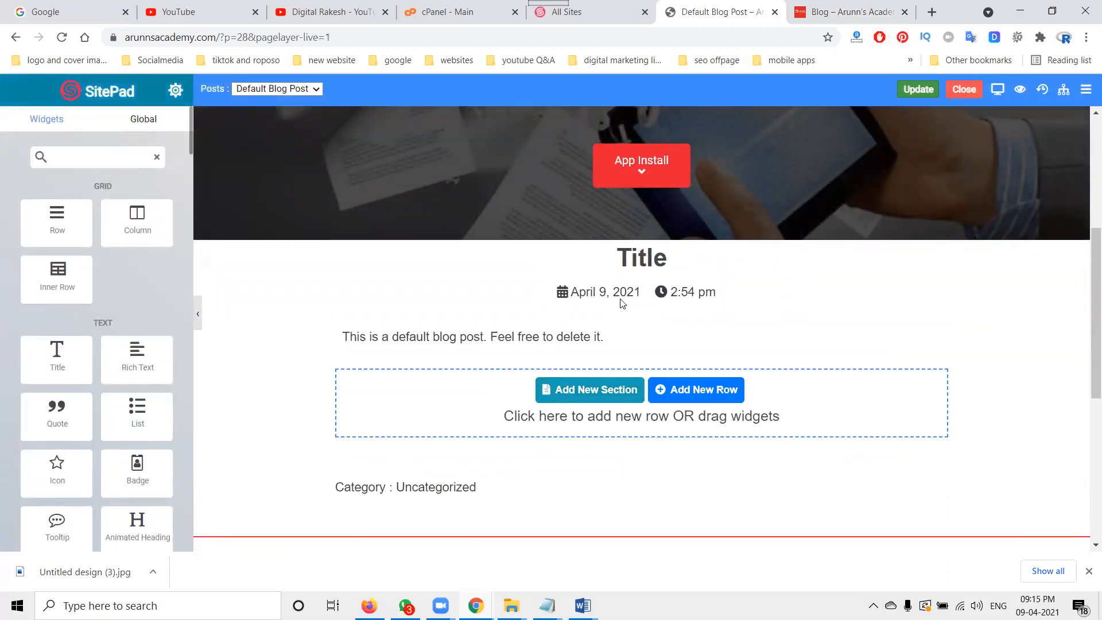
scroll(620, 303, "up", 5)
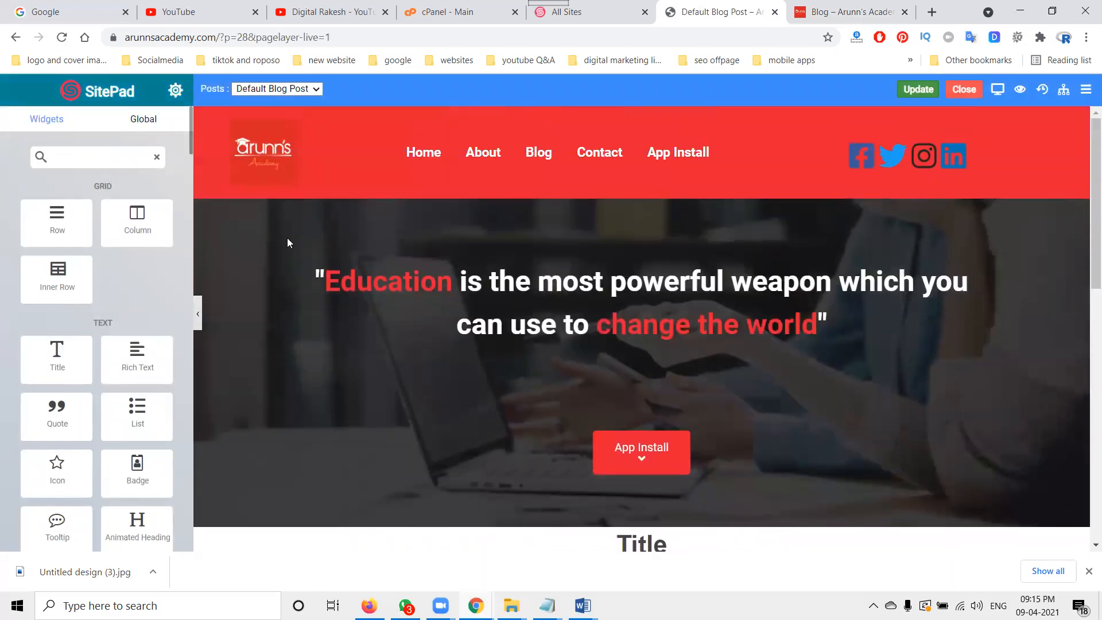
left_click(16, 37)
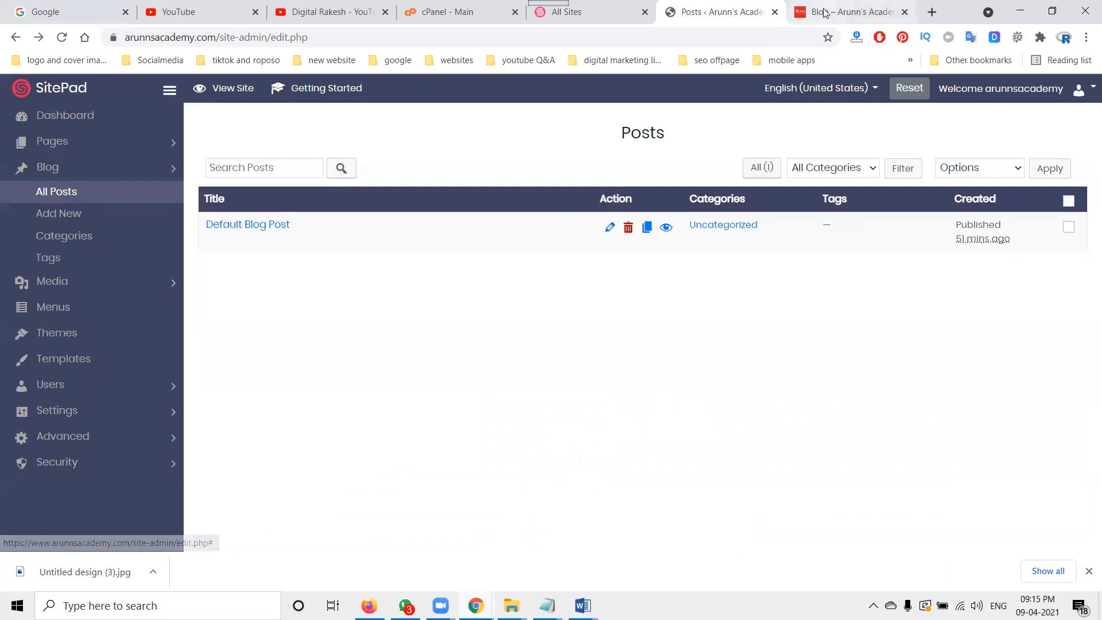
Step: View the Default Blog Post on the live site
left_click(843, 11)
scroll(340, 341, "down", 6)
left_click(274, 337)
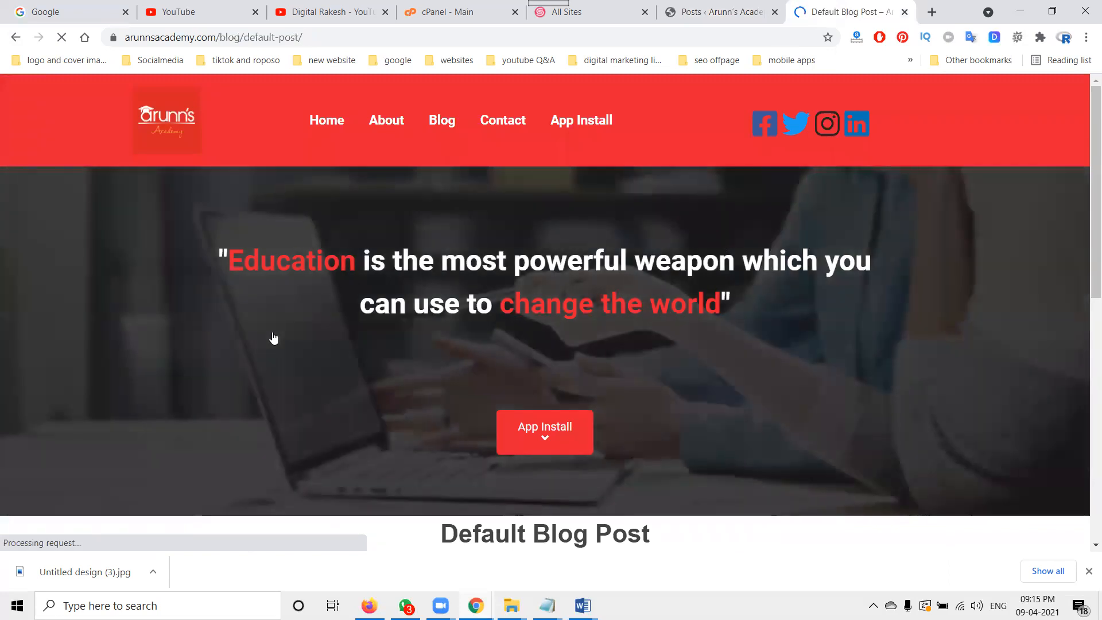
scroll(258, 295, "down", 7)
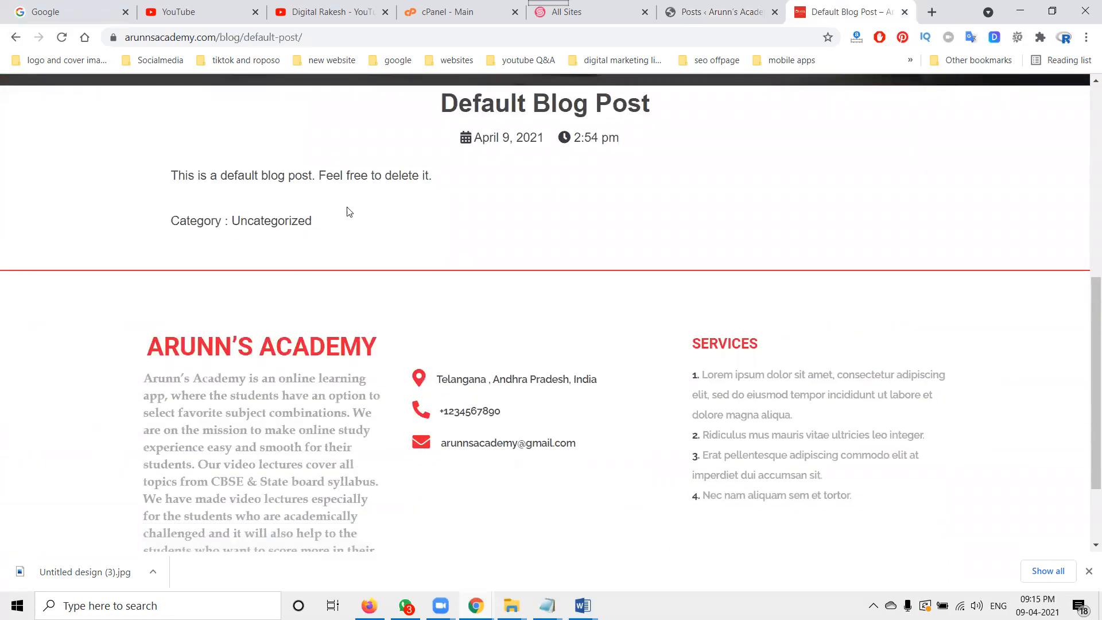
scroll(420, 209, "up", 5)
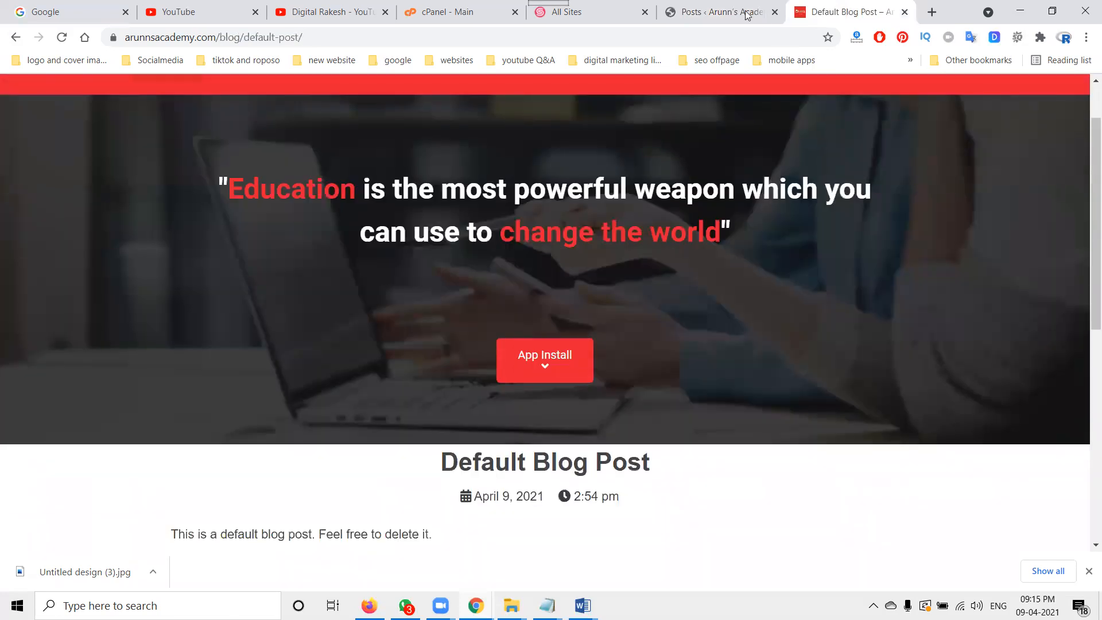
left_click(728, 11)
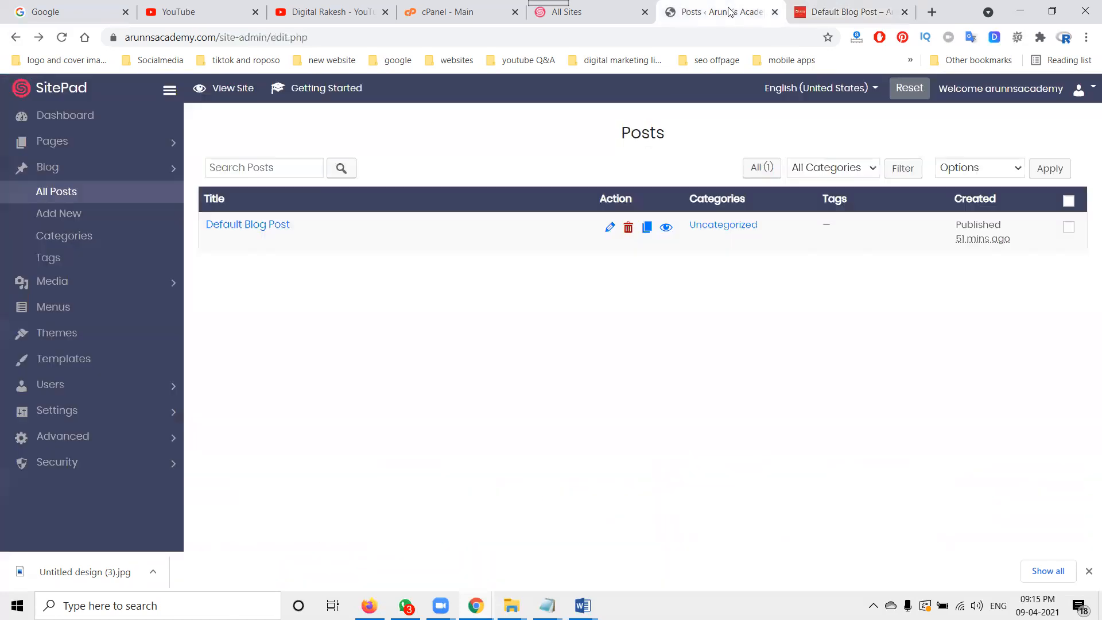
Step: Add a new blog post and copy the 'Ugadhi Special Offer' line from the smo content document
left_click(70, 214)
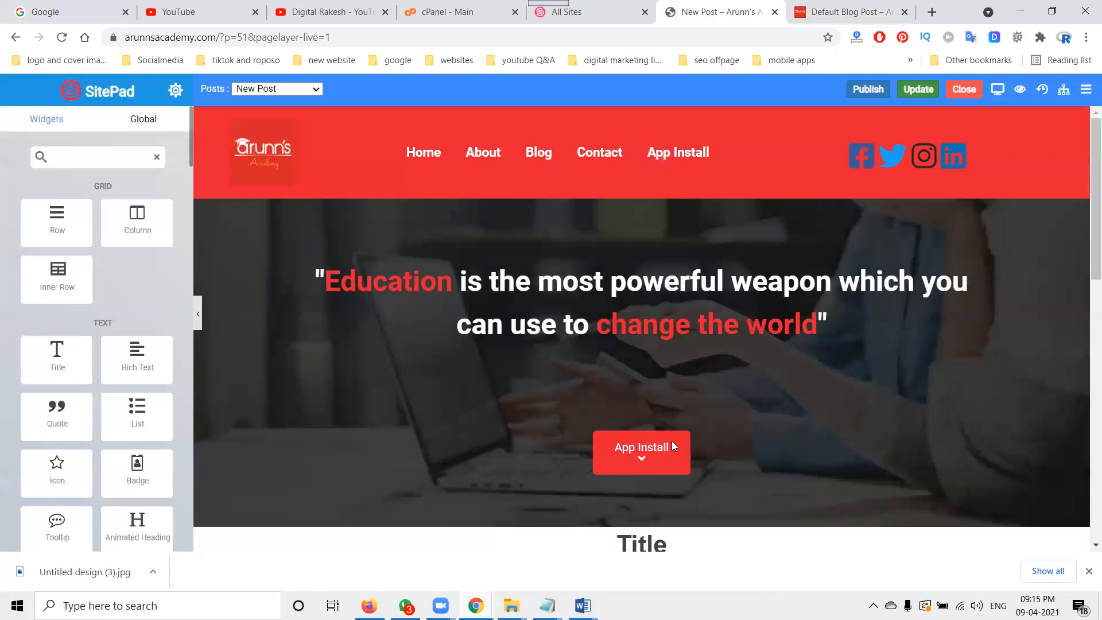
scroll(637, 316, "down", 5)
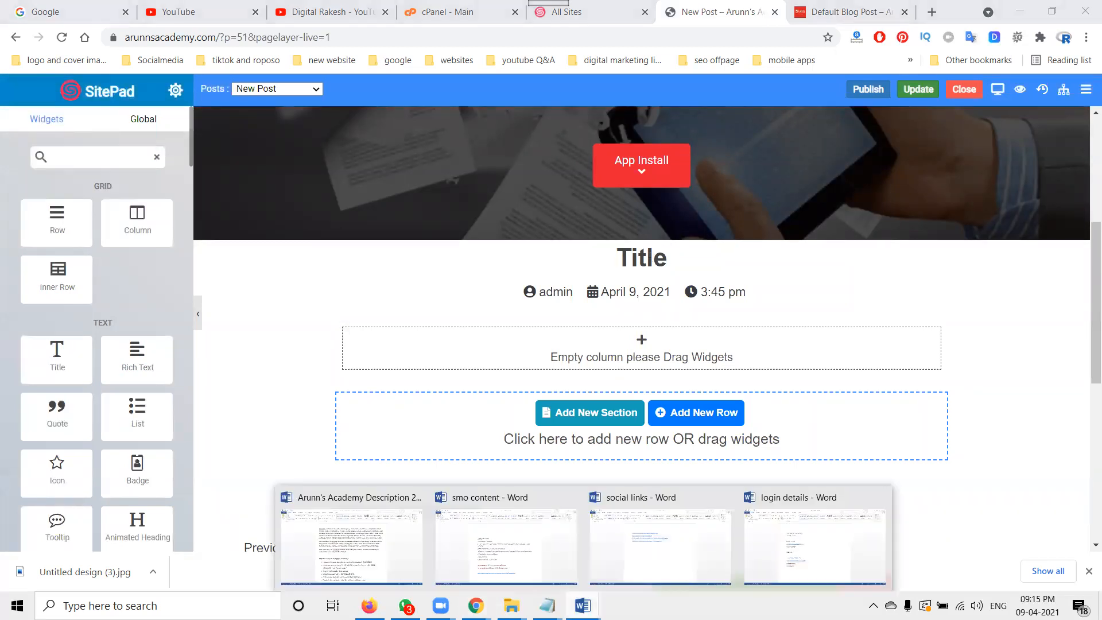
left_click(517, 551)
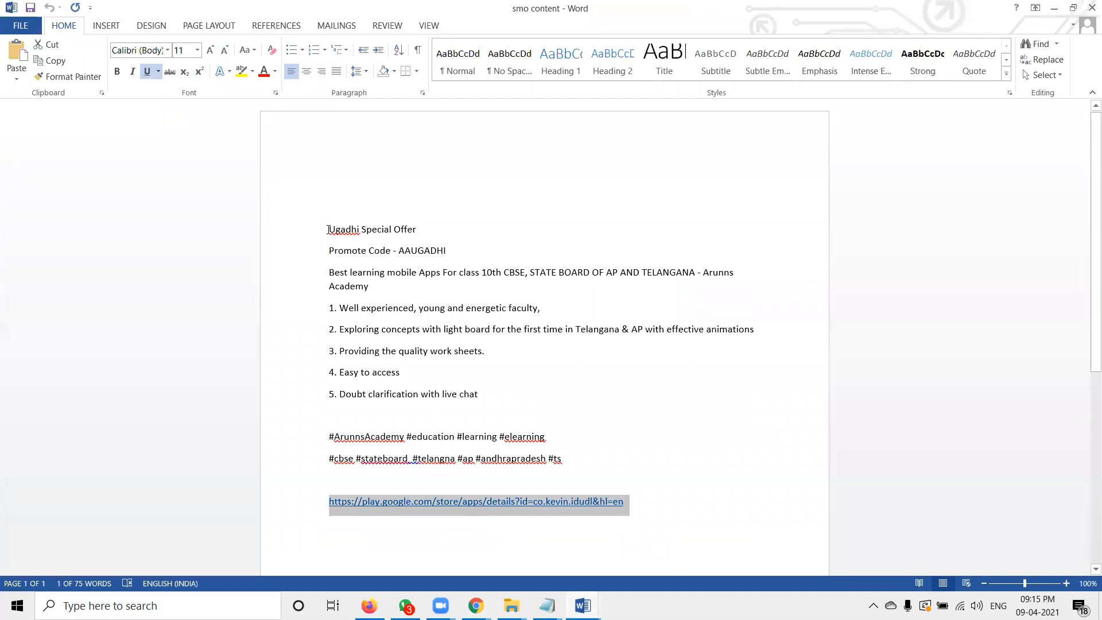
left_click_drag(327, 229, 403, 228)
key("ctrl+c")
key("alt+Tab")
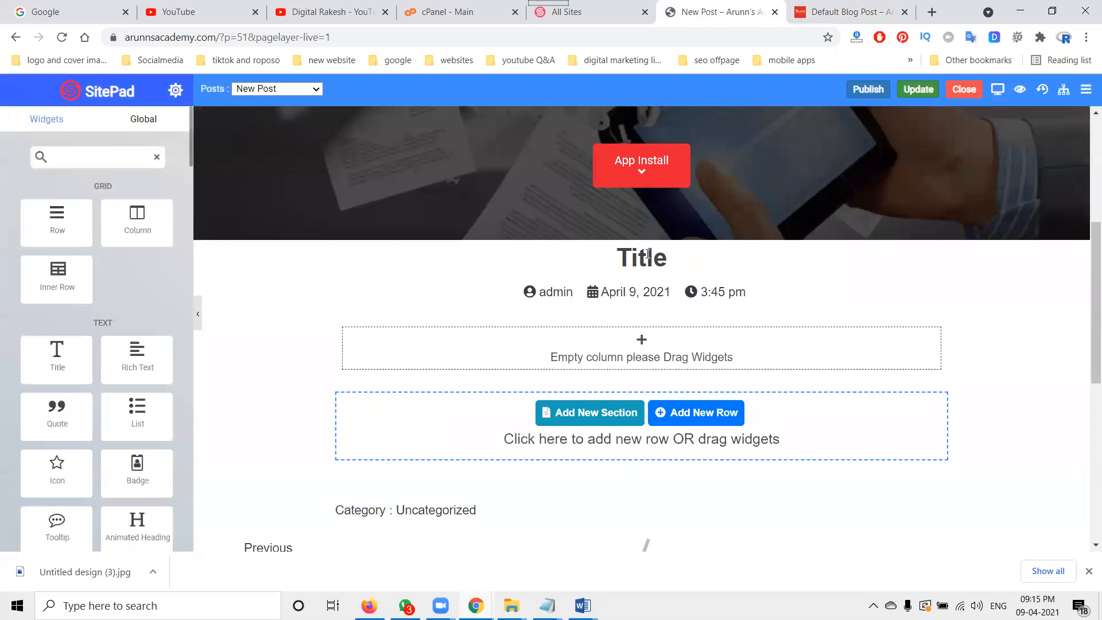
Step: Try to paste the copied text into the new post's Title
double_click(647, 253)
key("ctrl+v")
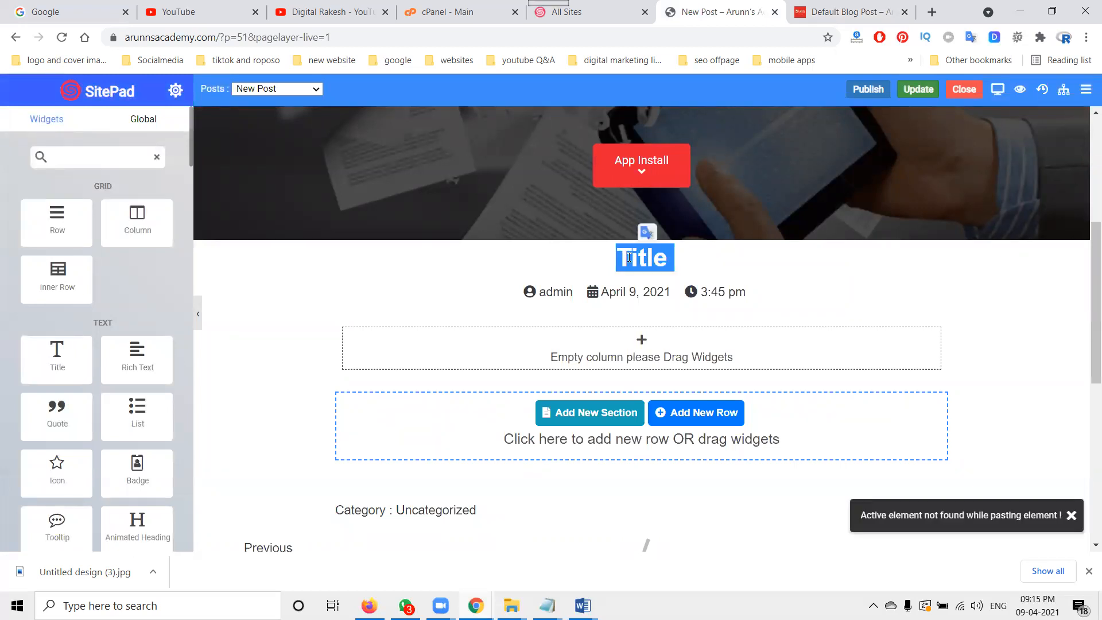
double_click(629, 257)
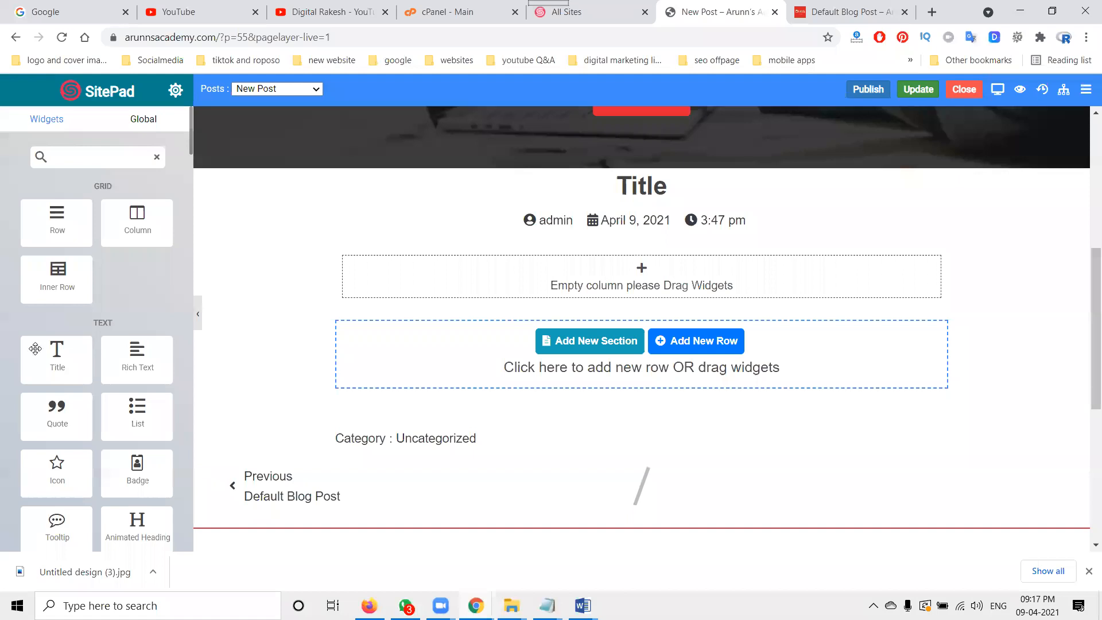
Step: Add a Title widget to the post body and set its heading text to Ugadhi Special Offer
left_click_drag(35, 349, 519, 291)
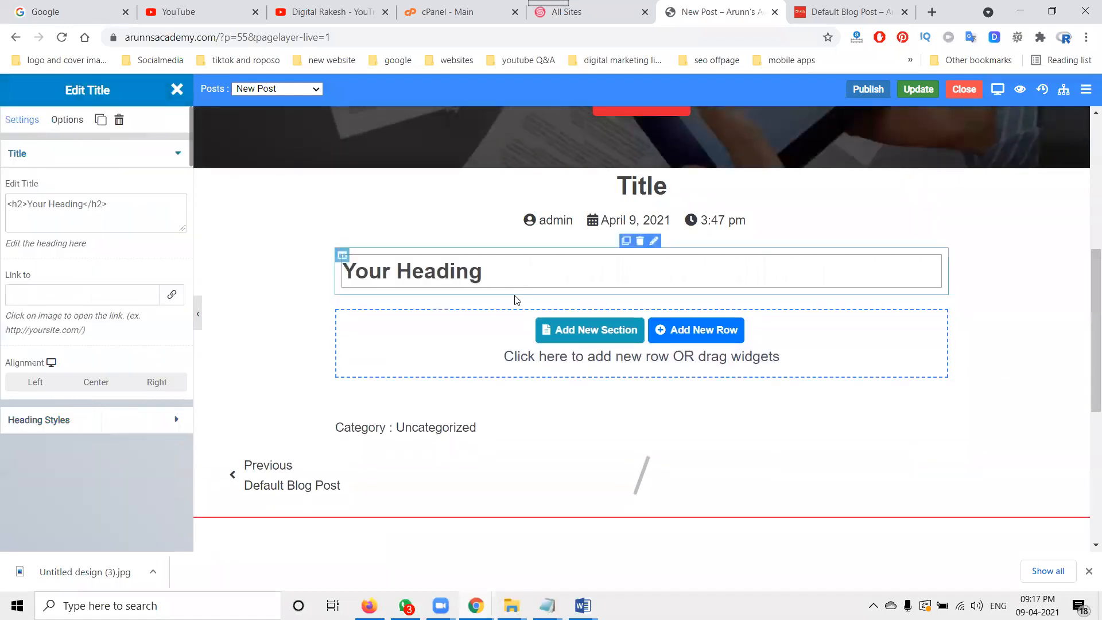
triple_click(479, 272)
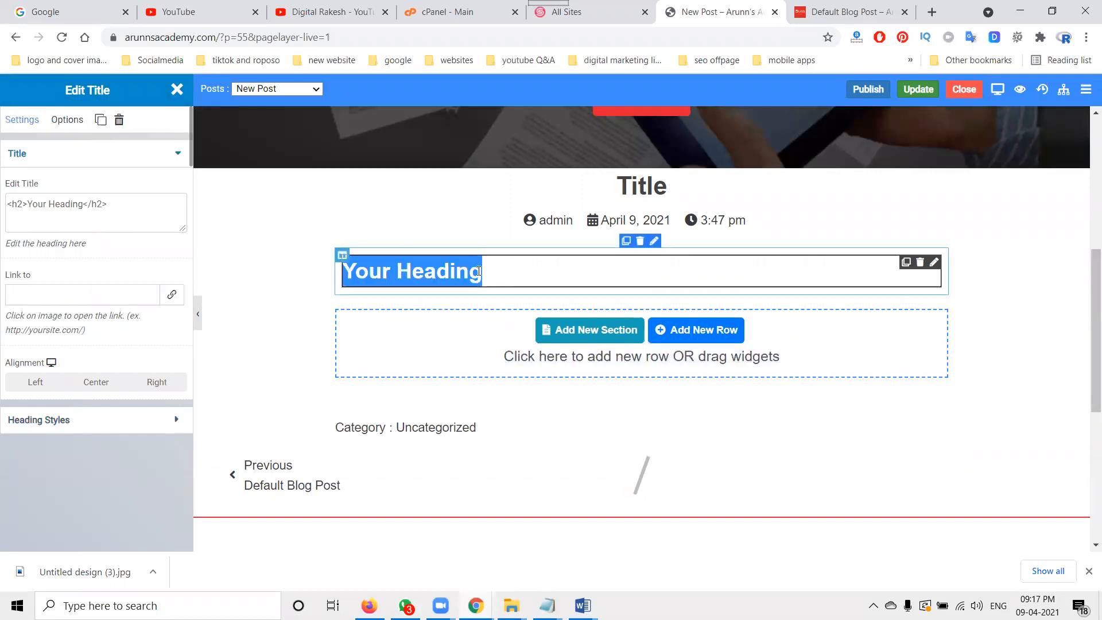
key("ctrl+v")
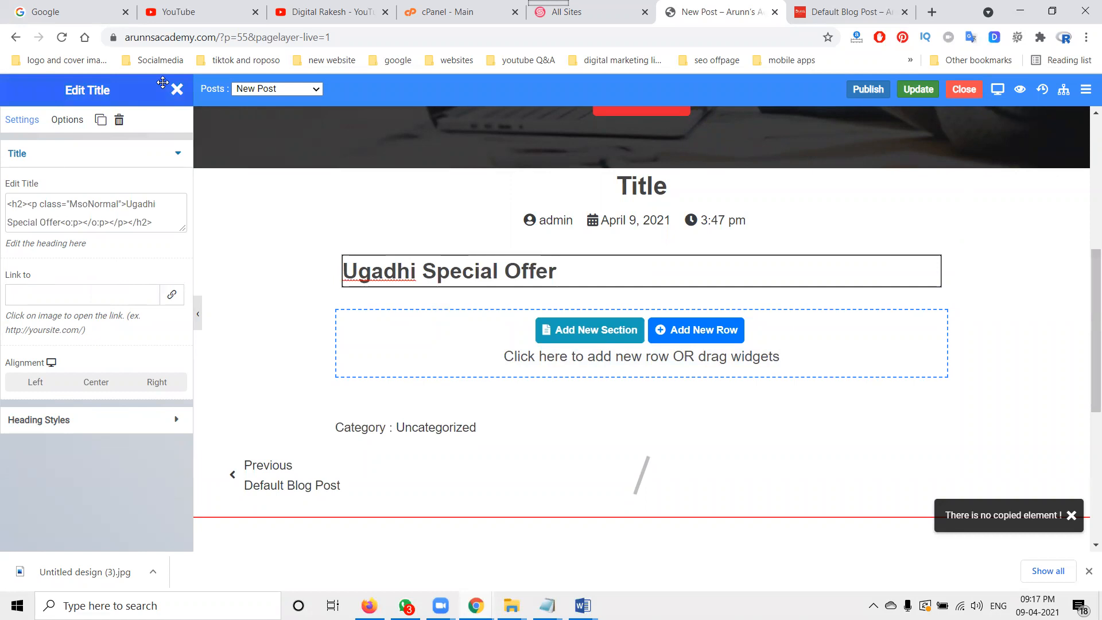
left_click(177, 89)
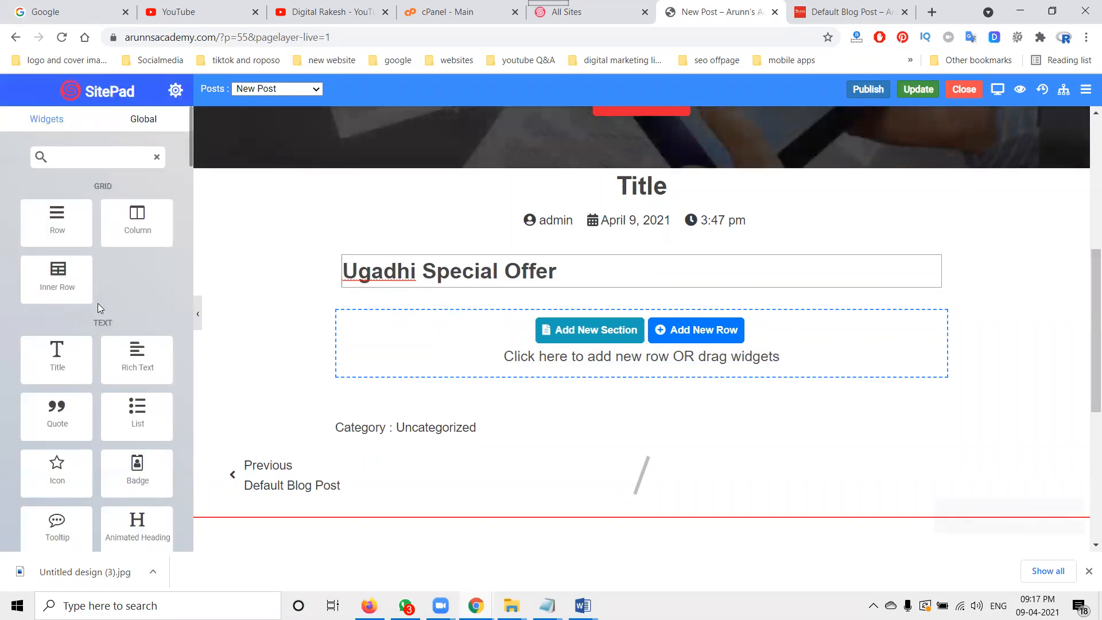
scroll(99, 305, "down", 2)
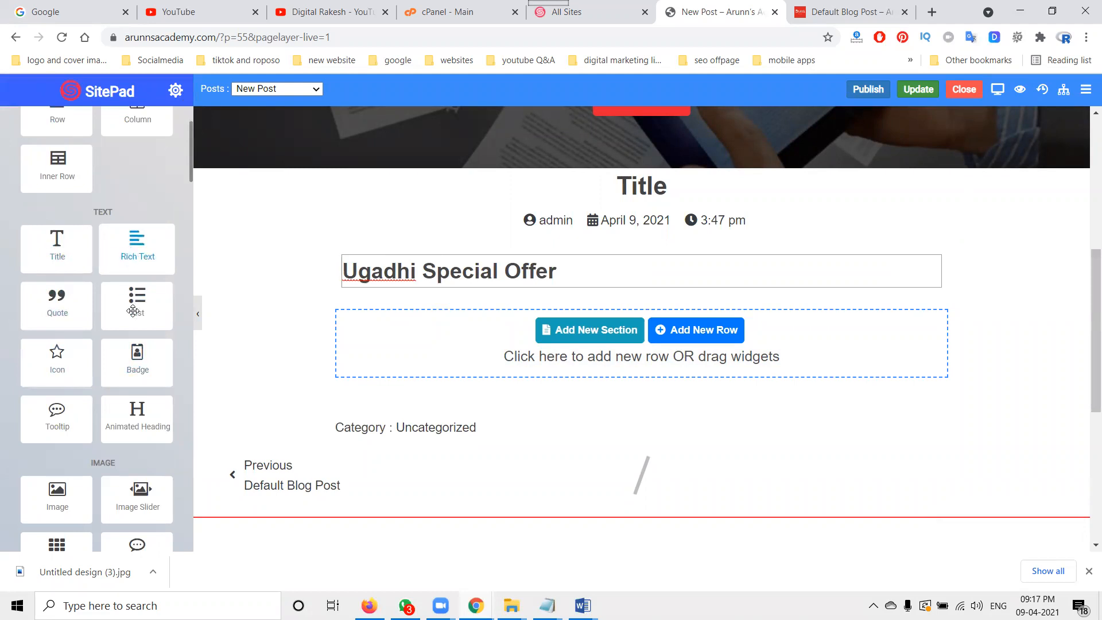
scroll(133, 311, "down", 4)
scroll(132, 313, "down", 4)
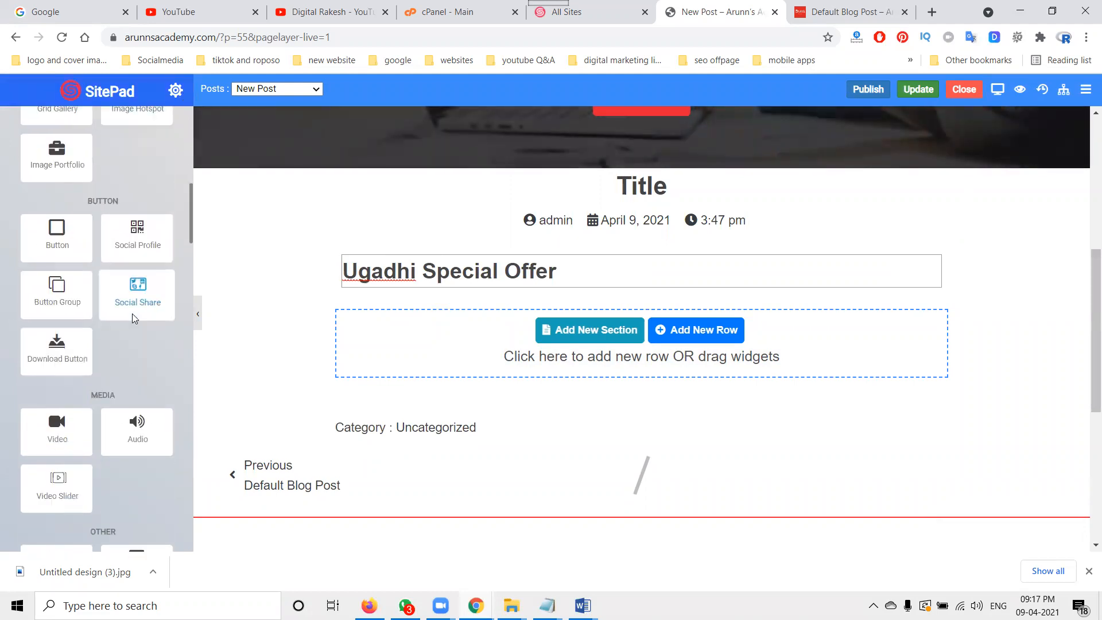
Step: Add a Rich Text widget to the post body below the Ugadhi Special Offer heading
scroll(132, 313, "down", 4)
scroll(127, 378, "up", 12)
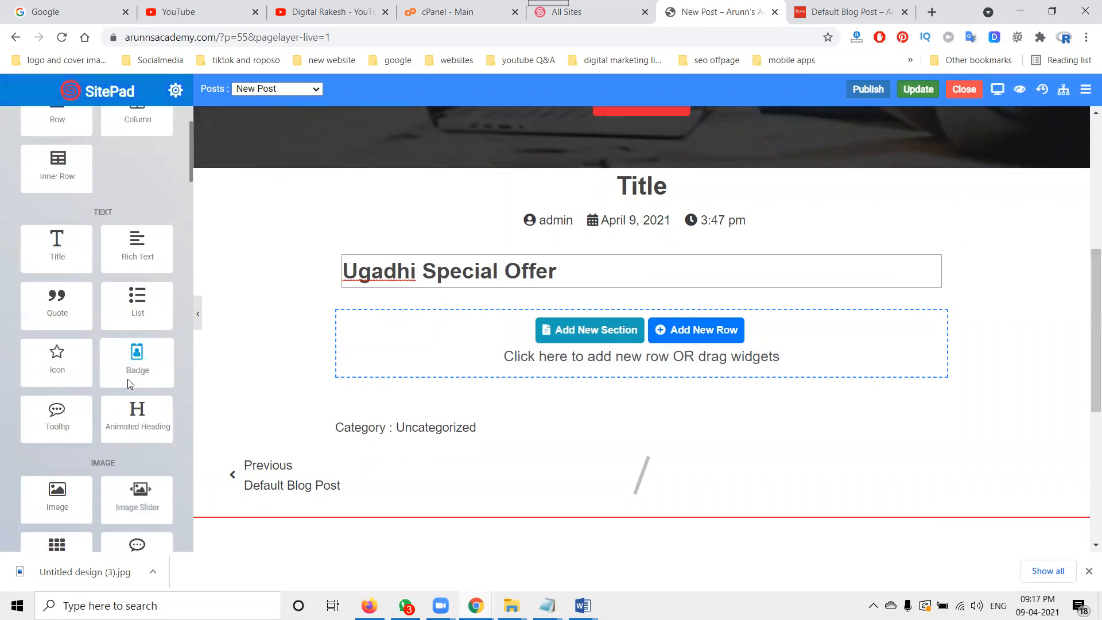
scroll(128, 379, "up", 2)
left_click_drag(135, 367, 452, 310)
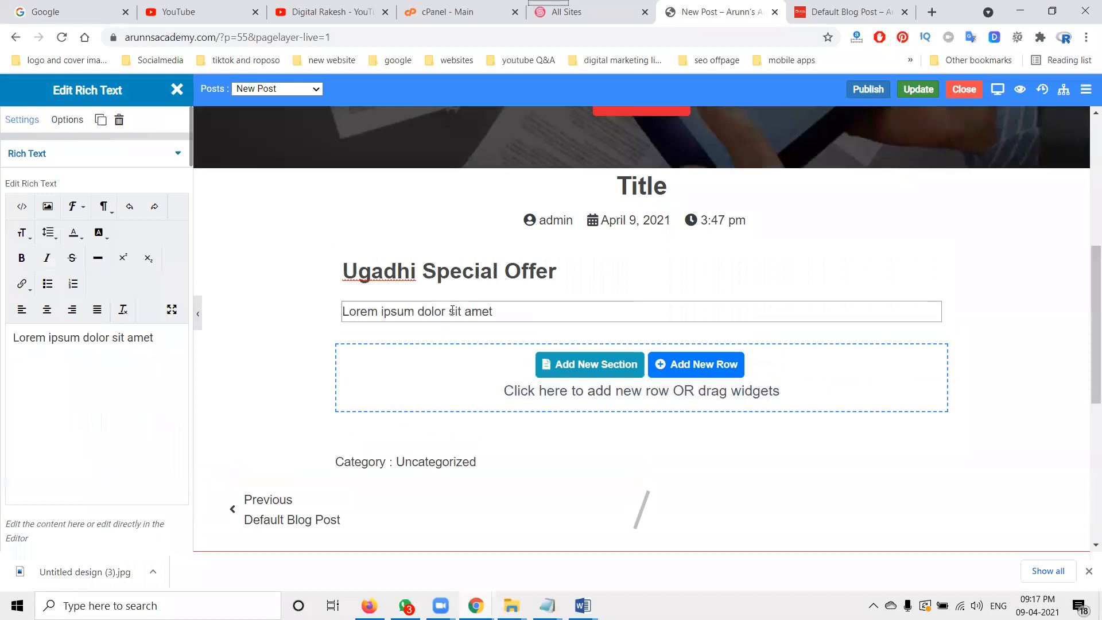
Step: Copy the offer lines from Ugadhi Special Offer to Doubt clarification in the smo content document and paste them as the Rich Text content
mouse_move(591, 597)
left_click(533, 561)
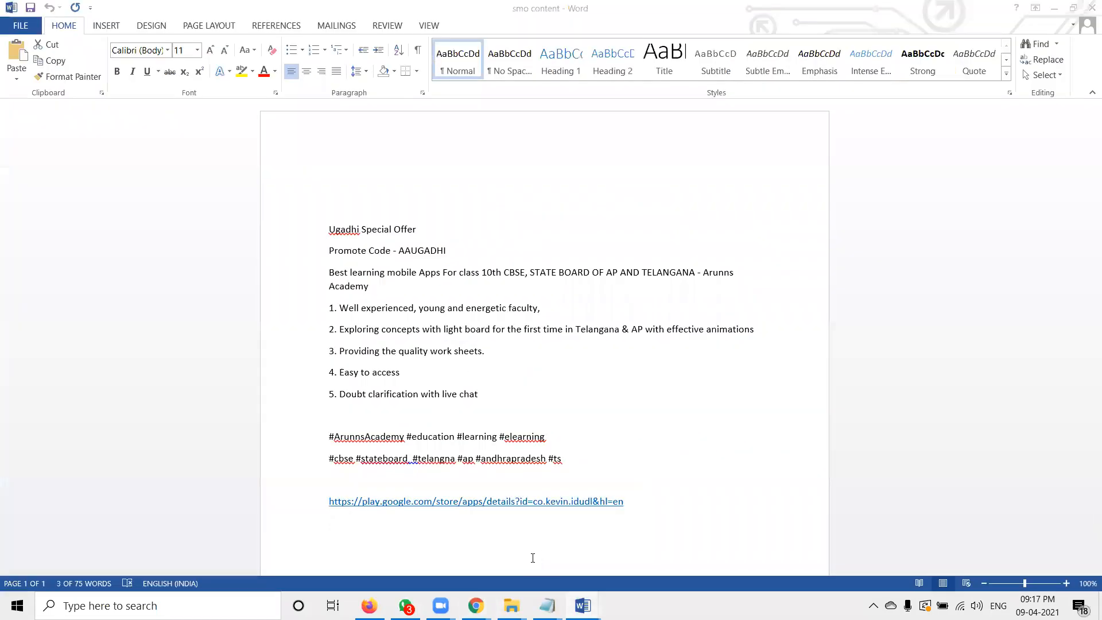
left_click_drag(480, 394, 320, 233)
key("ctrl+c")
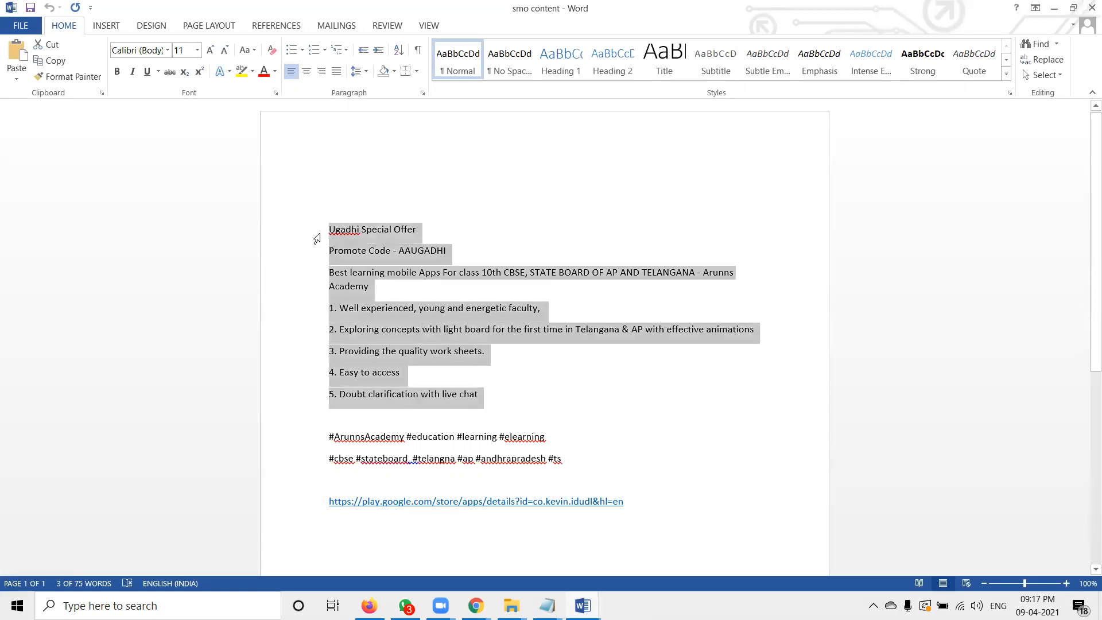
key("alt+Tab")
double_click(480, 315)
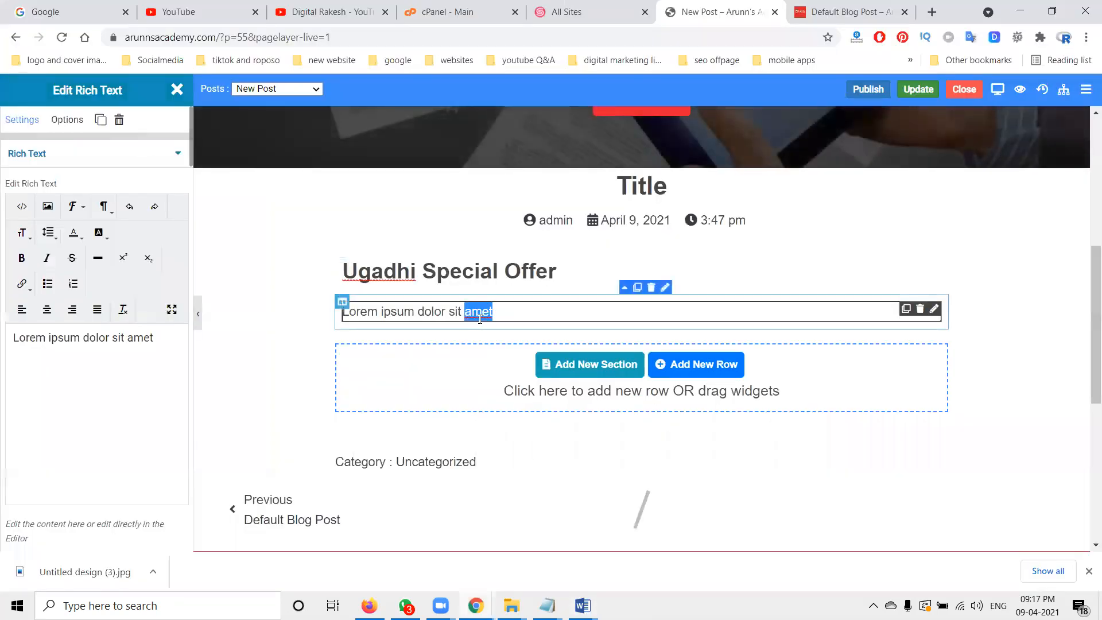
triple_click(479, 314)
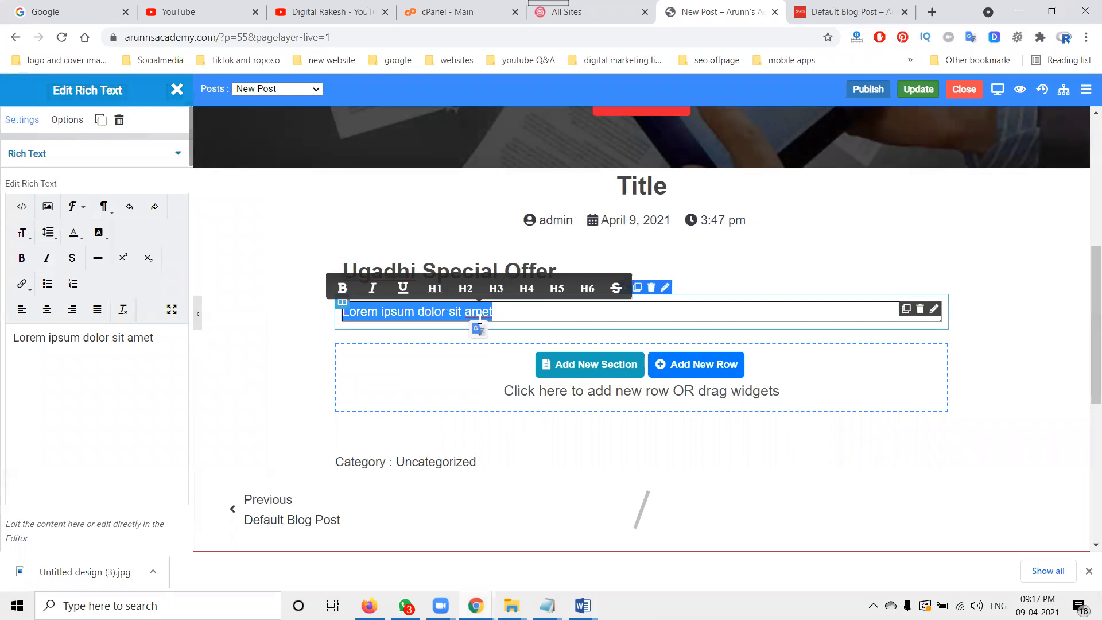
key("ctrl+v")
Step: Publish the post and open it from the live site's Blog page to view it
left_click(869, 90)
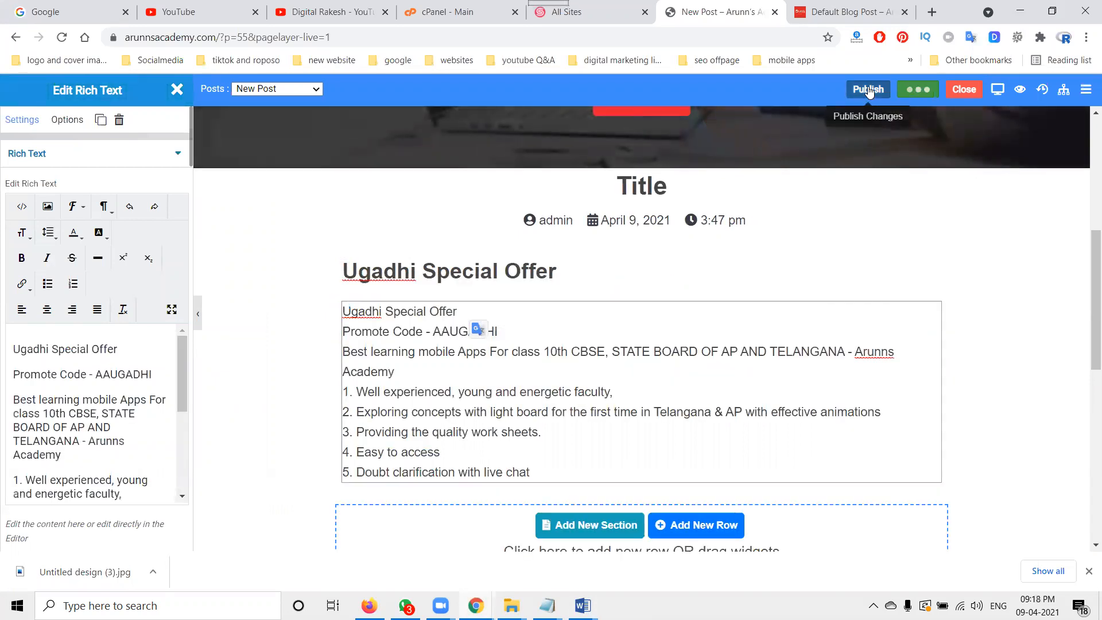
left_click(684, 119)
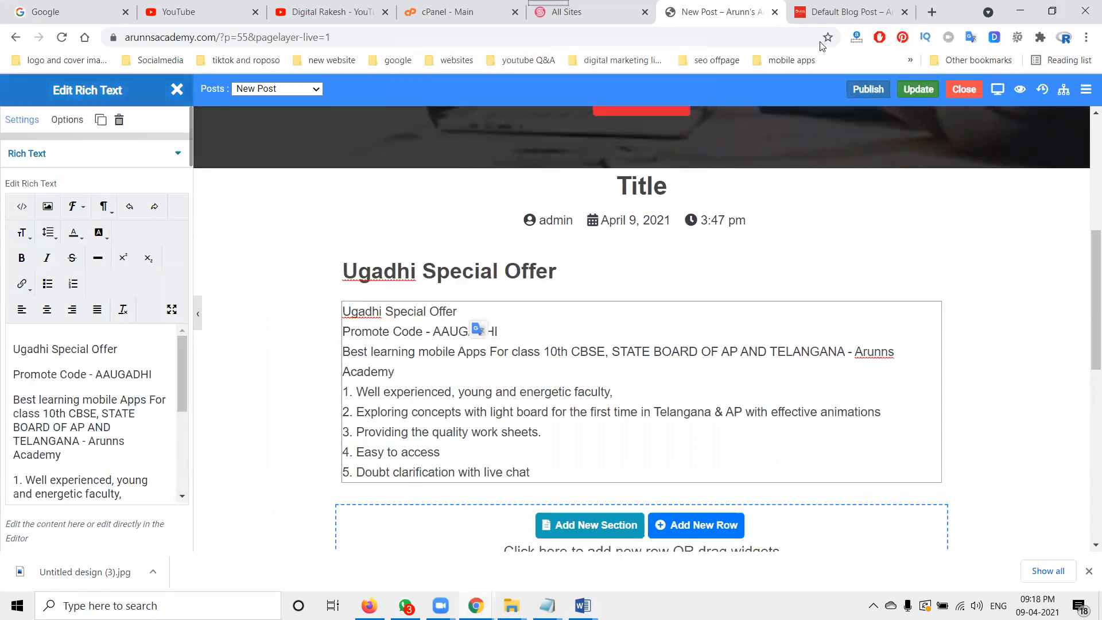
left_click(843, 12)
scroll(688, 150, "up", 2)
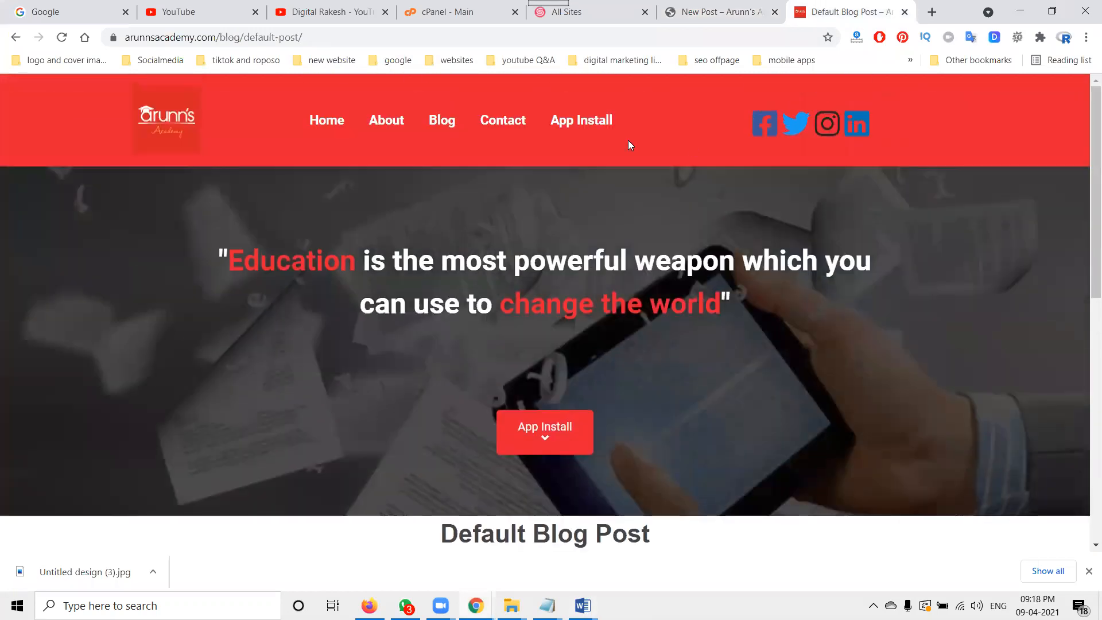
left_click(441, 122)
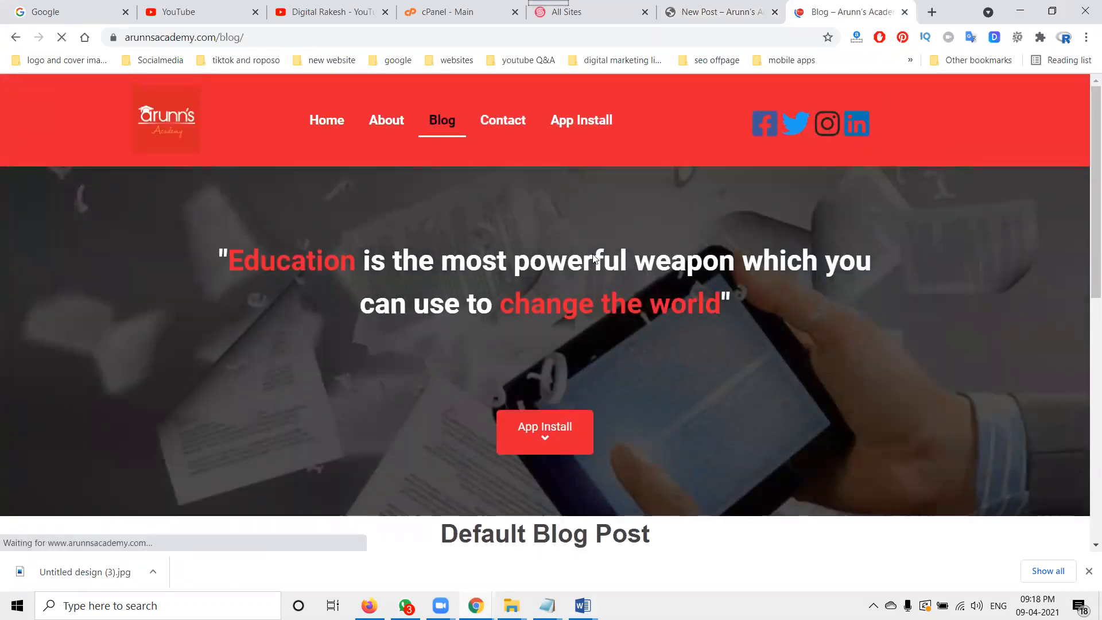
scroll(593, 258, "down", 6)
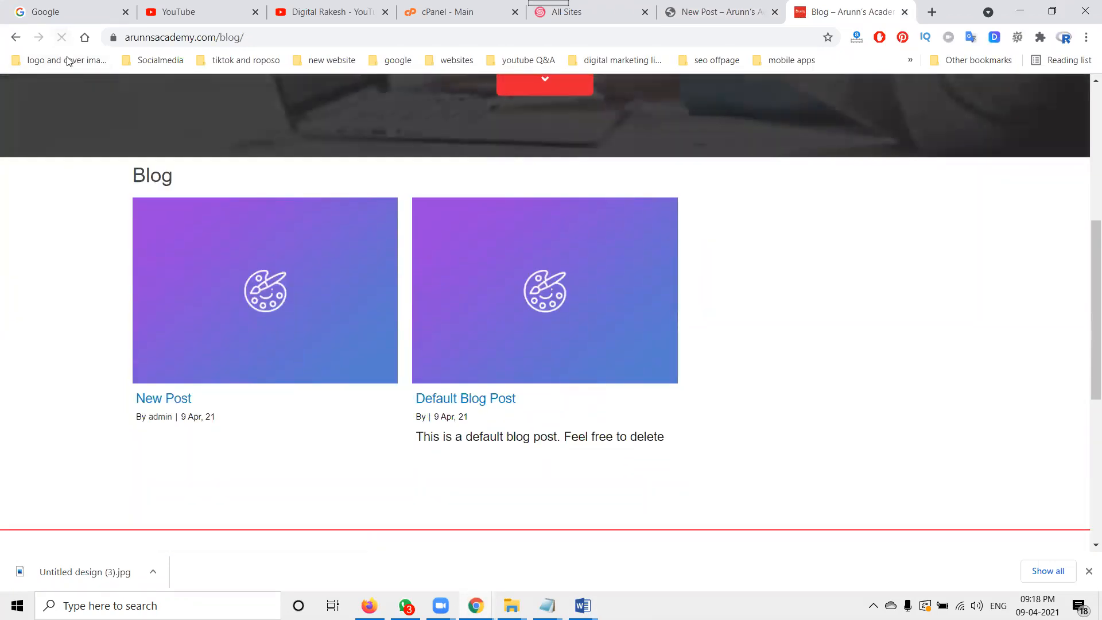
left_click(234, 310)
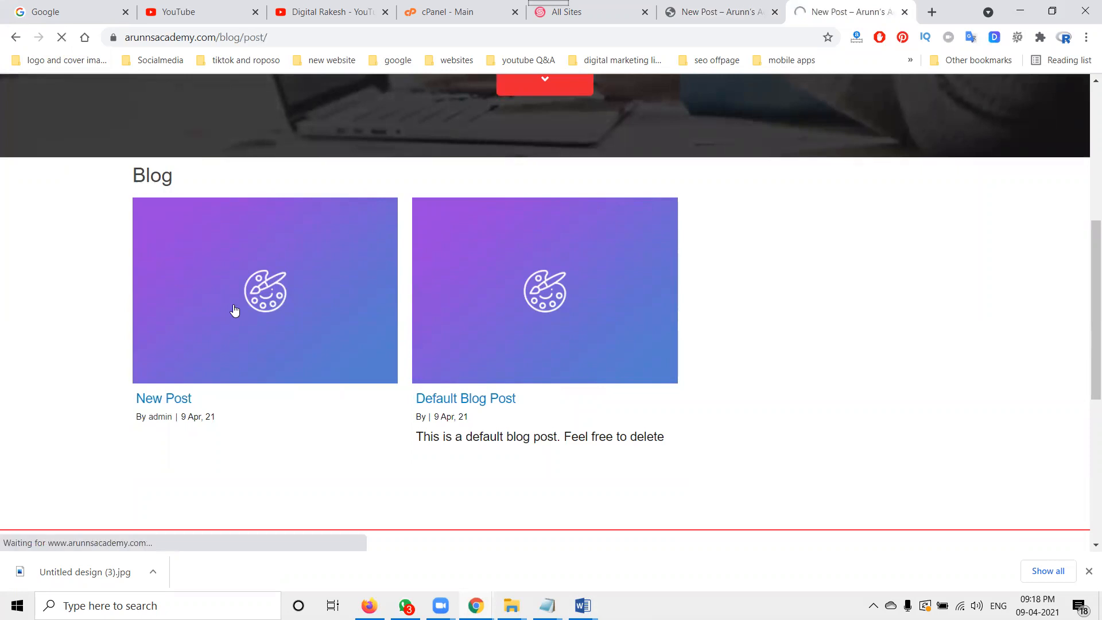
scroll(424, 334, "down", 3)
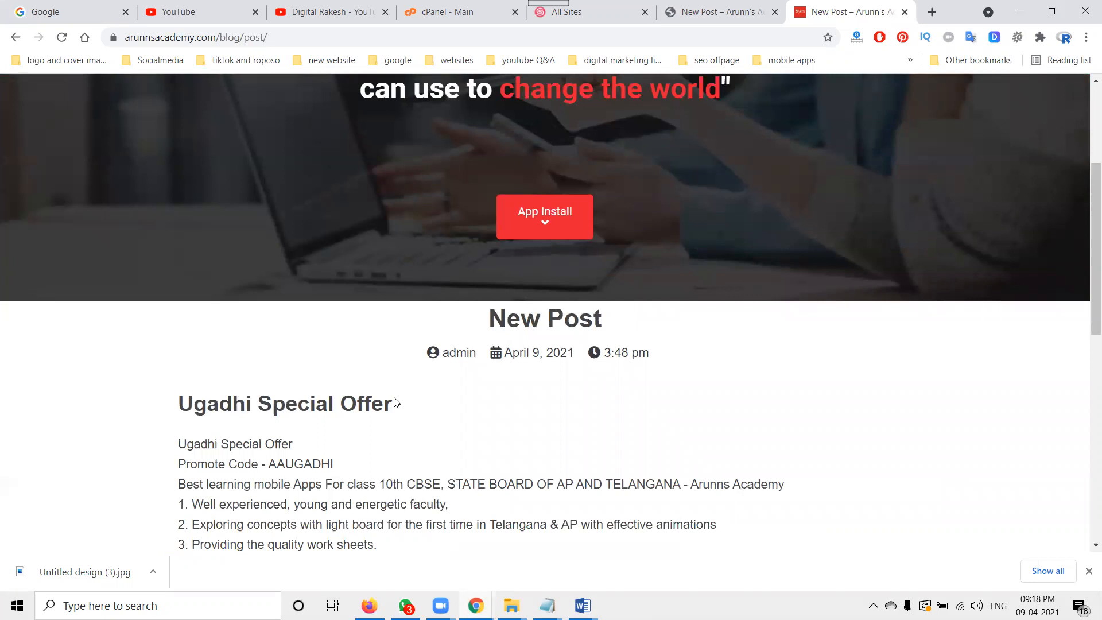
left_click(711, 14)
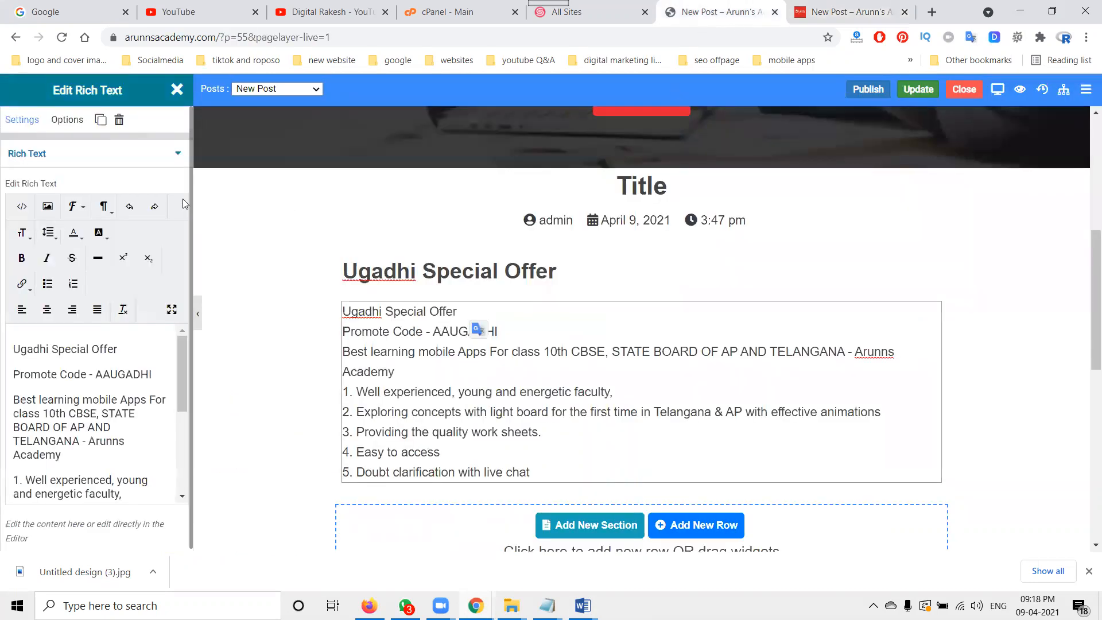
left_click(290, 91)
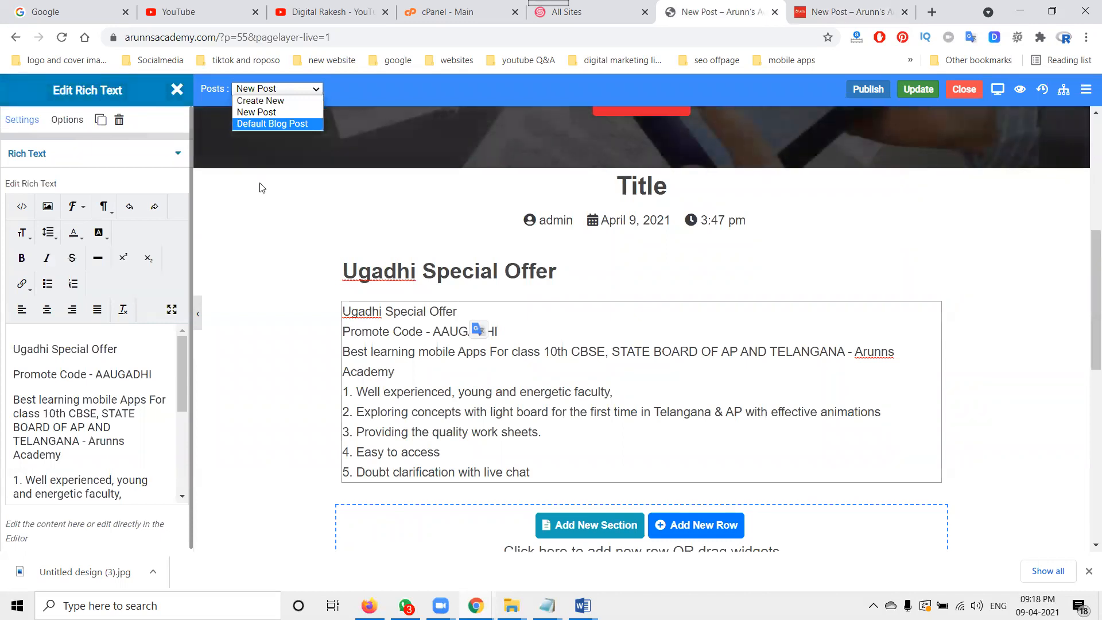
left_click(292, 229)
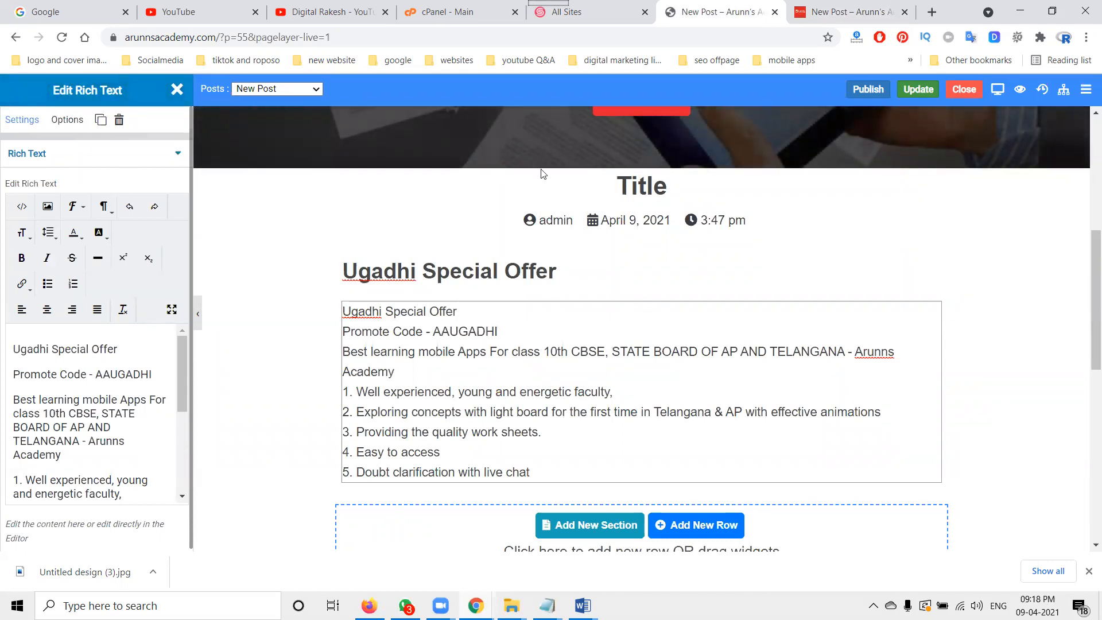
scroll(316, 340, "down", 4)
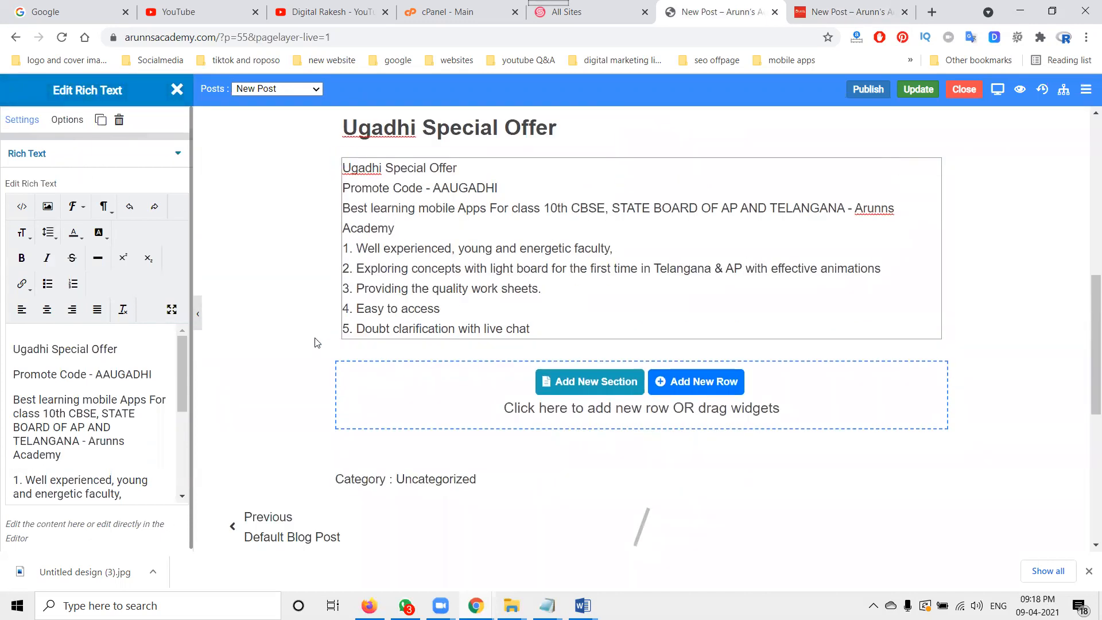
scroll(316, 340, "down", 1)
scroll(448, 344, "down", 1)
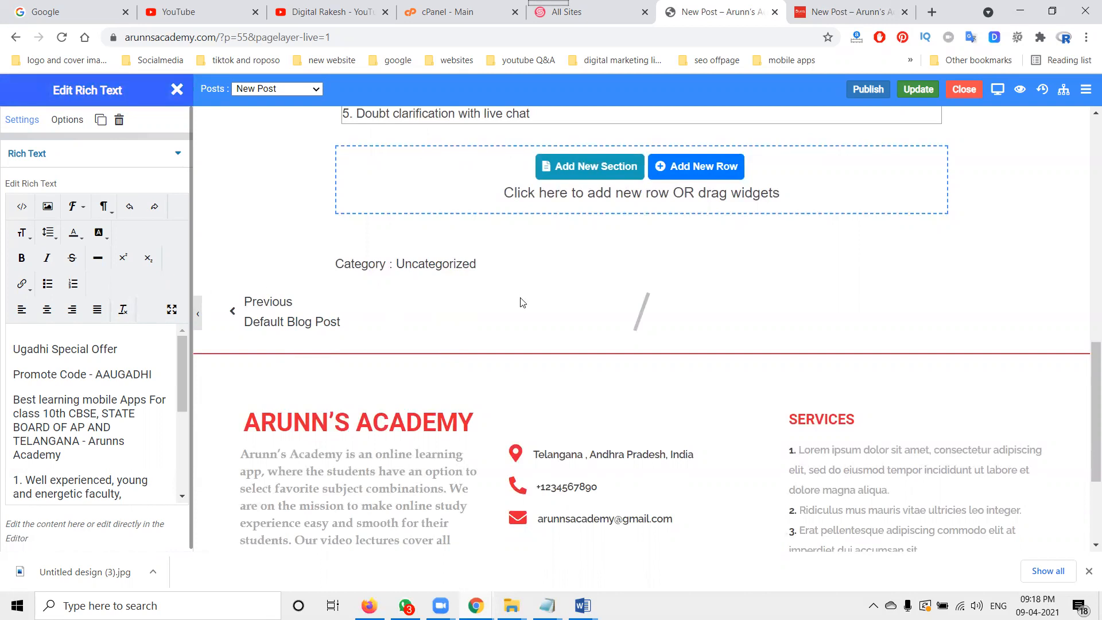
scroll(522, 302, "up", 15)
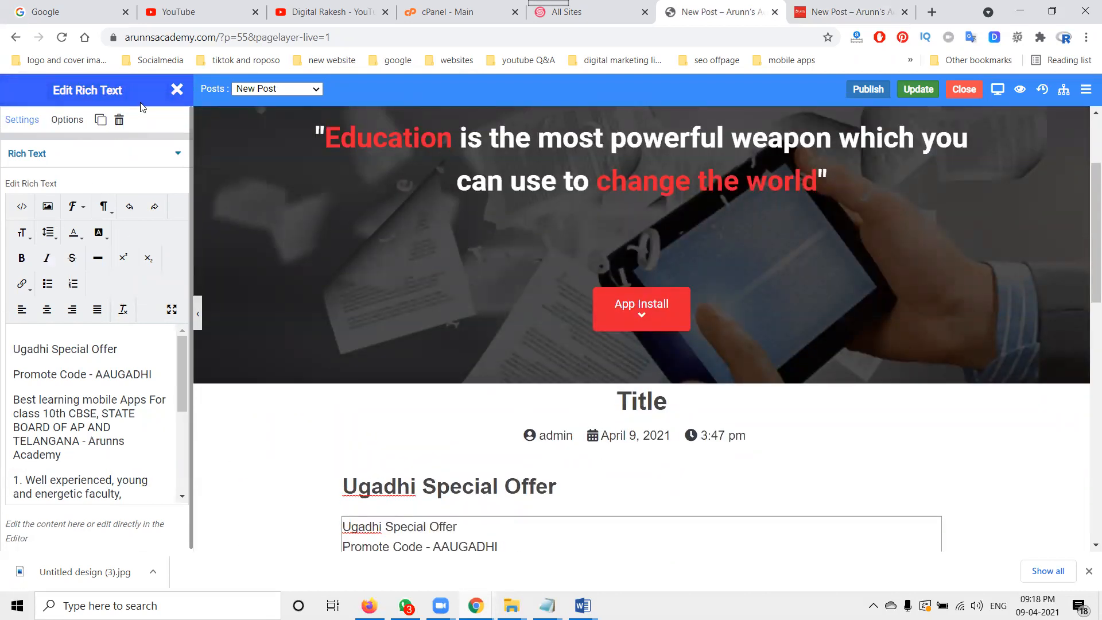
left_click(176, 89)
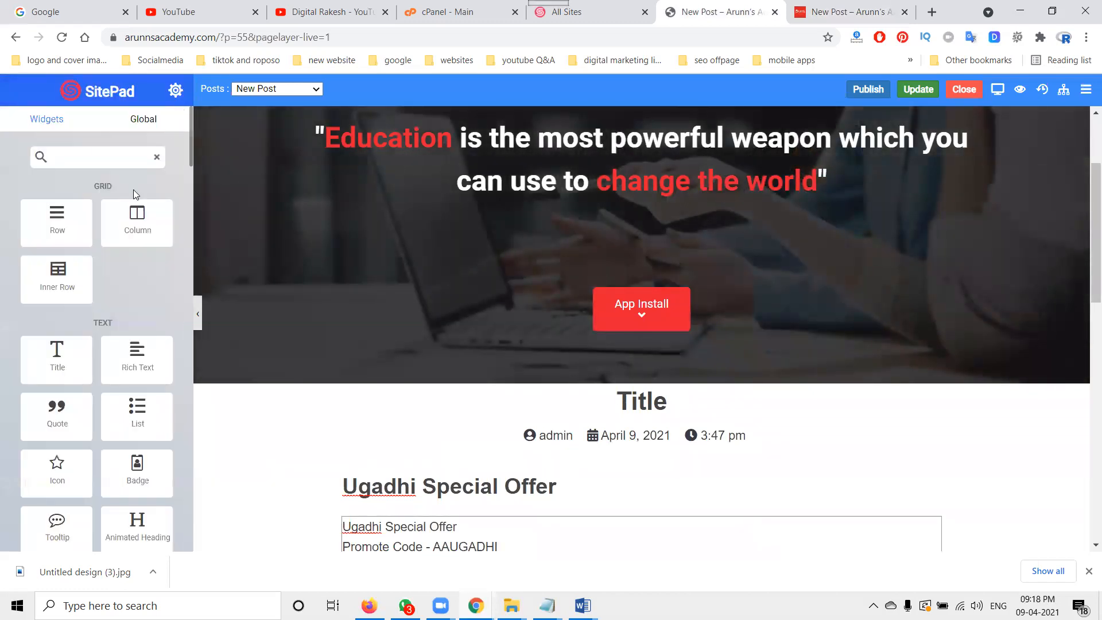
left_click(144, 120)
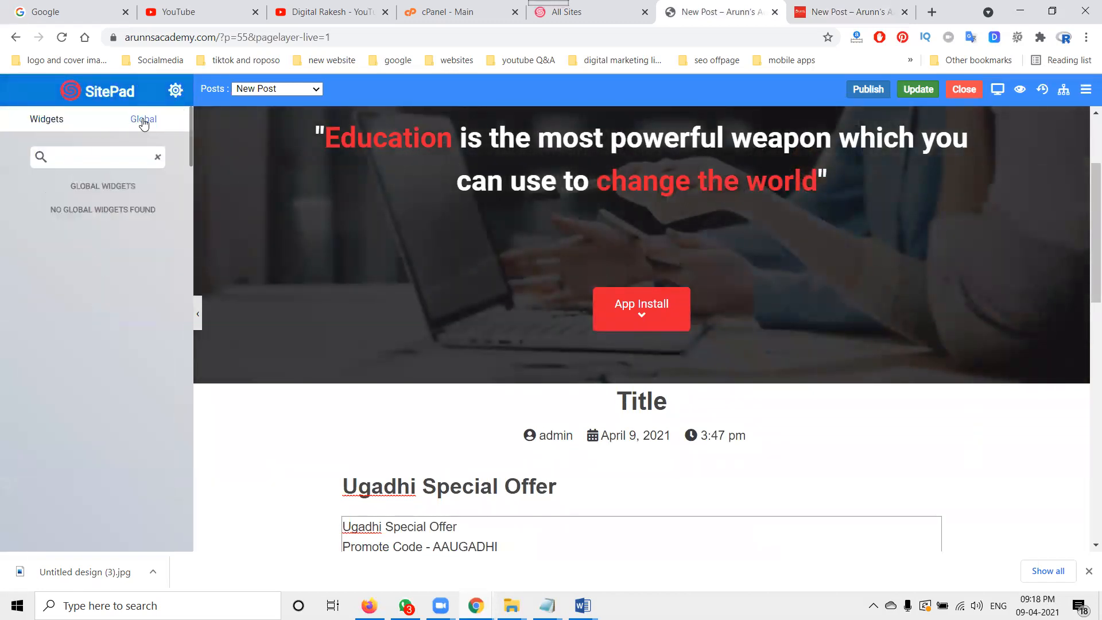
left_click(46, 121)
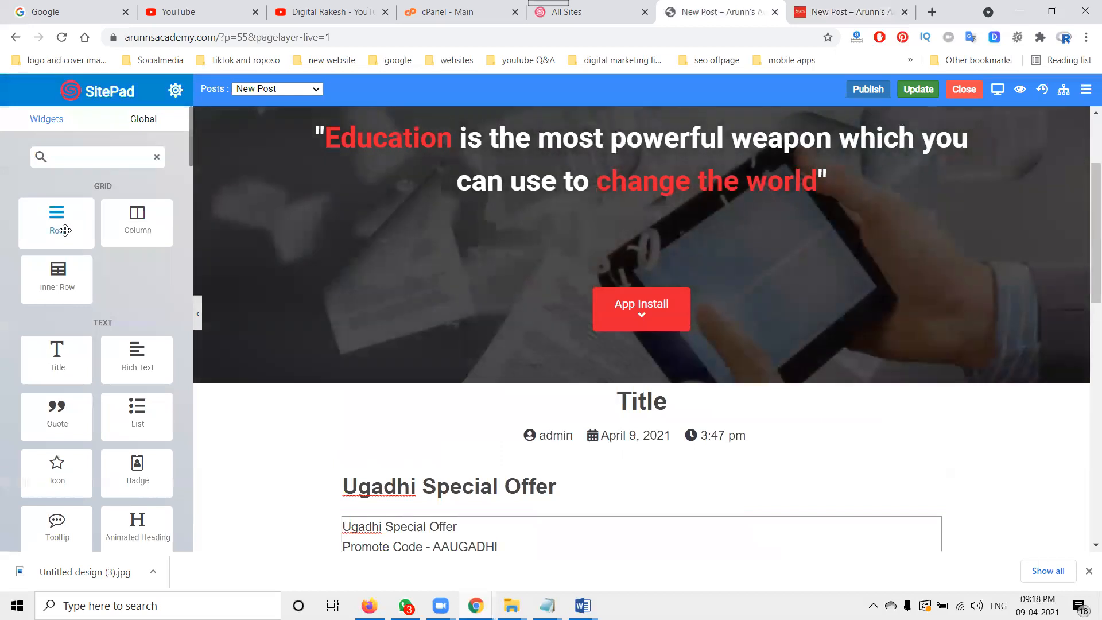
Step: Insert an Image widget into the post directly below the Ugadhi Special Offer heading
scroll(89, 314, "down", 4)
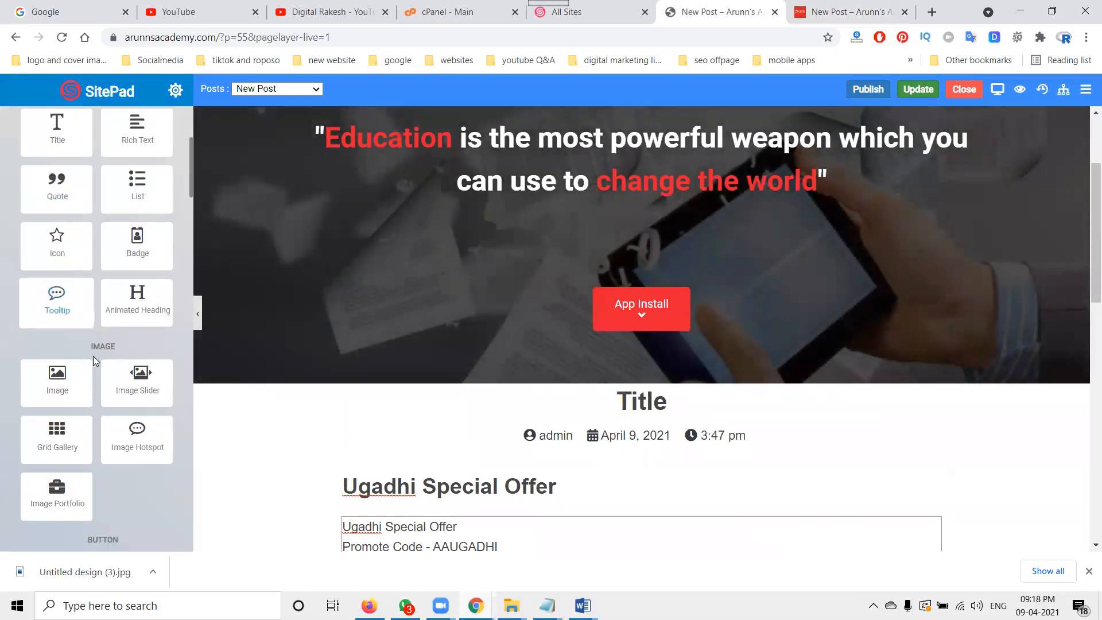
left_click_drag(54, 385, 382, 500)
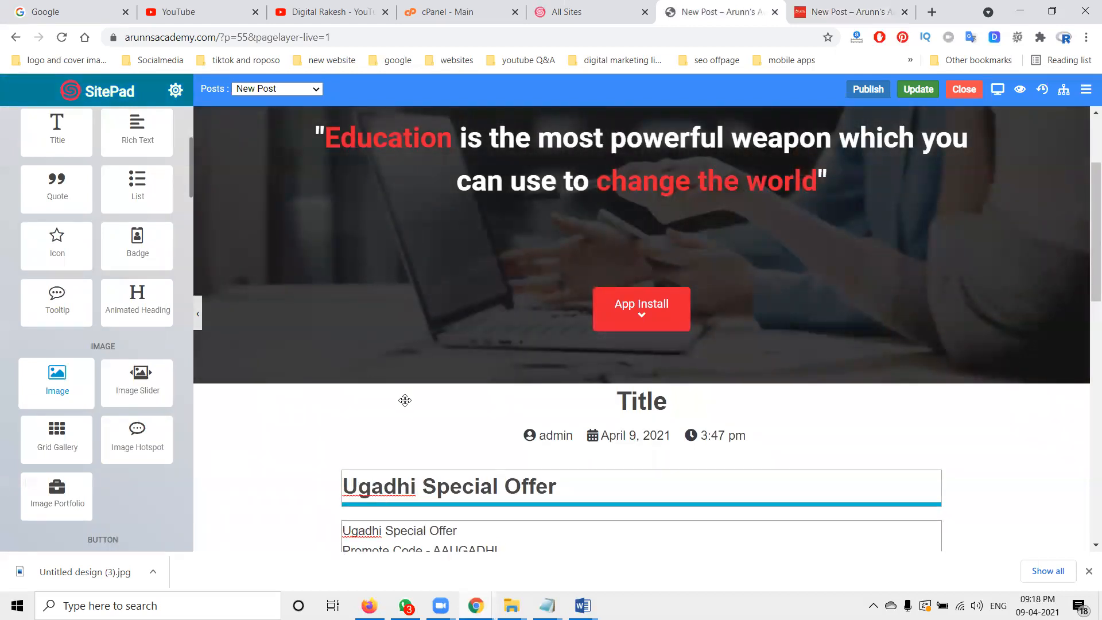
left_click_drag(404, 400, 385, 418)
scroll(602, 462, "down", 4)
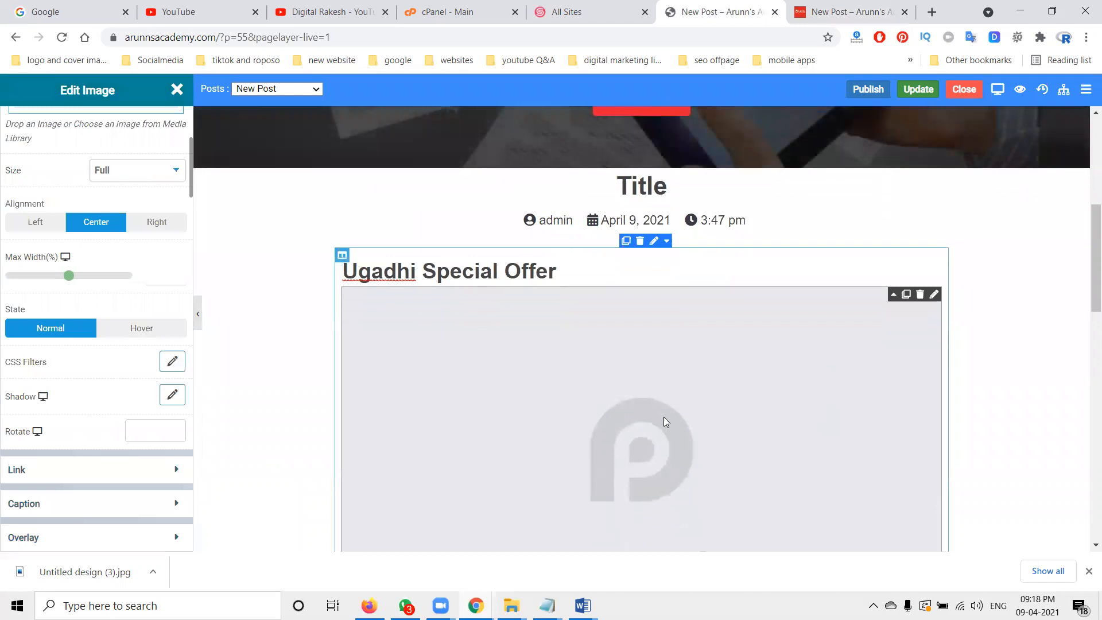
scroll(663, 421, "down", 5)
scroll(835, 222, "up", 2)
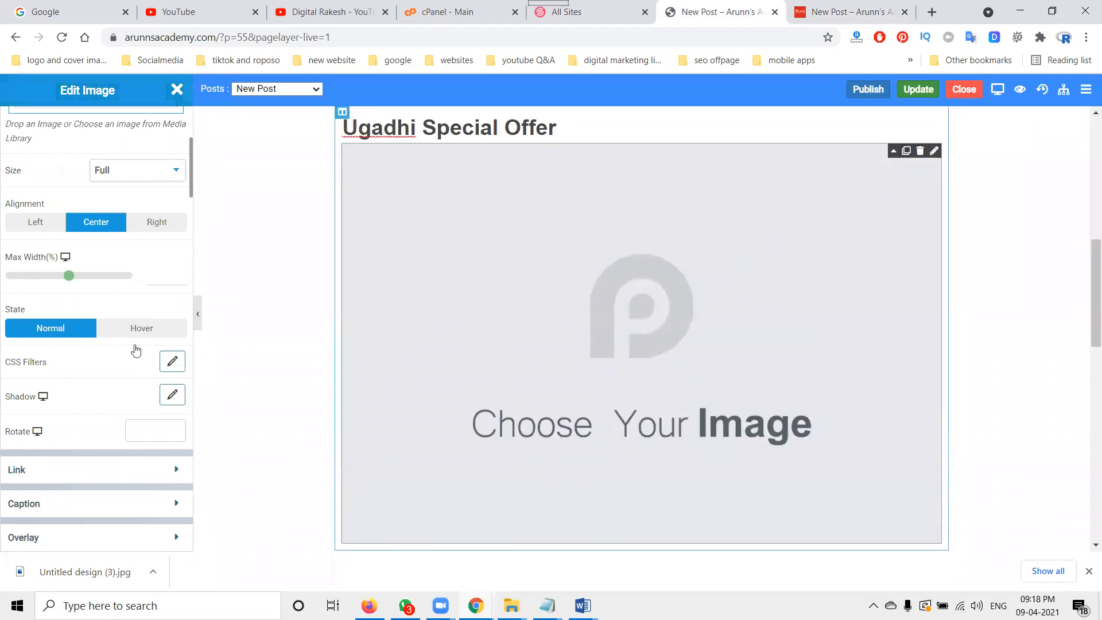
scroll(84, 332, "up", 1)
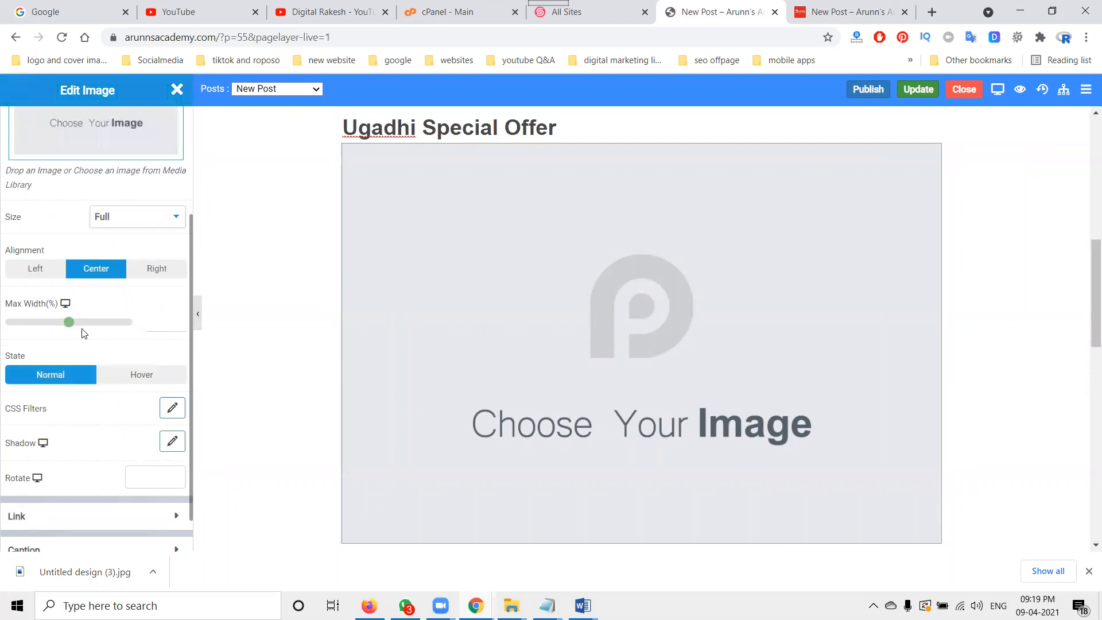
Step: Upload the 'ugadhi offer' image from the computer into the media library for the Image widget
left_click(108, 137)
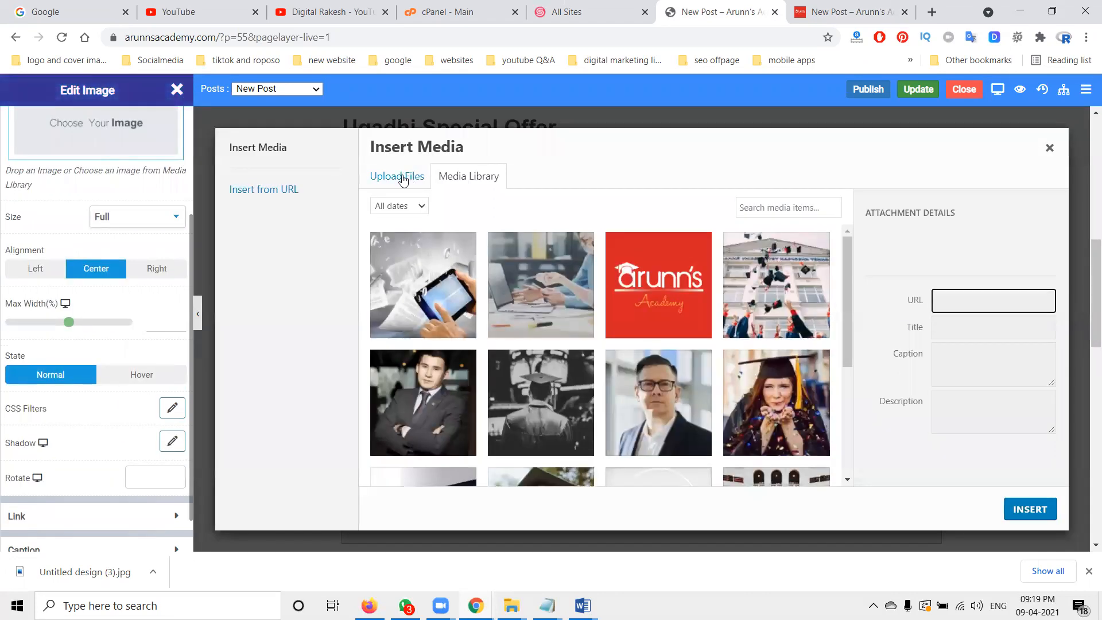
left_click(403, 178)
left_click(744, 361)
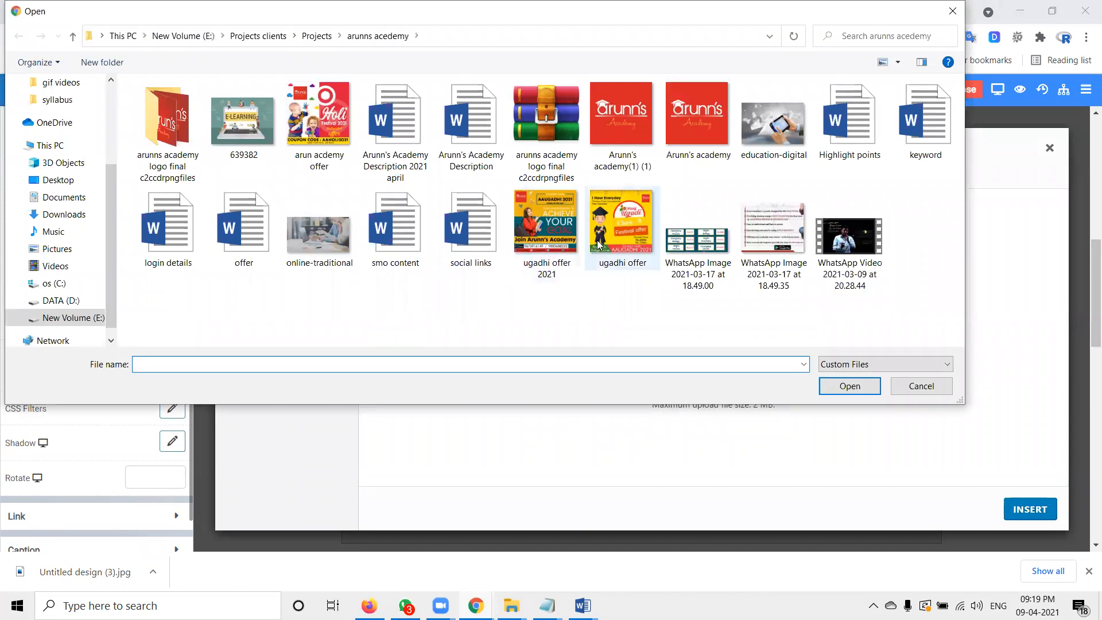
double_click(609, 239)
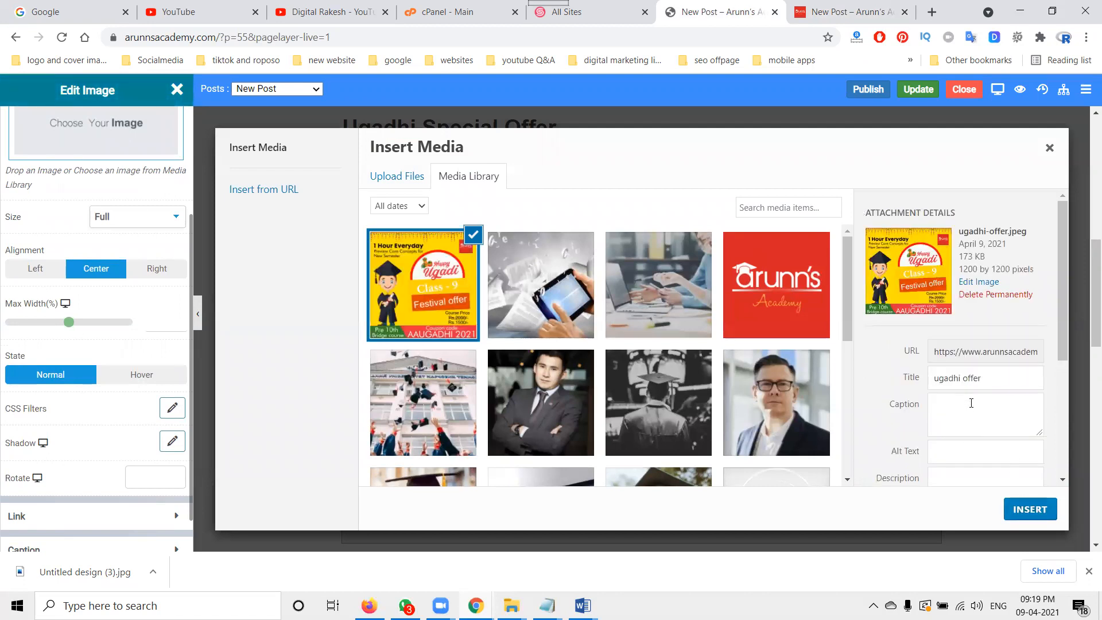
Step: Set the image's alt text to "Arunn's Academy ugadhi offer" using text copied from the title and the description document
triple_click(971, 380)
key("ctrl+c")
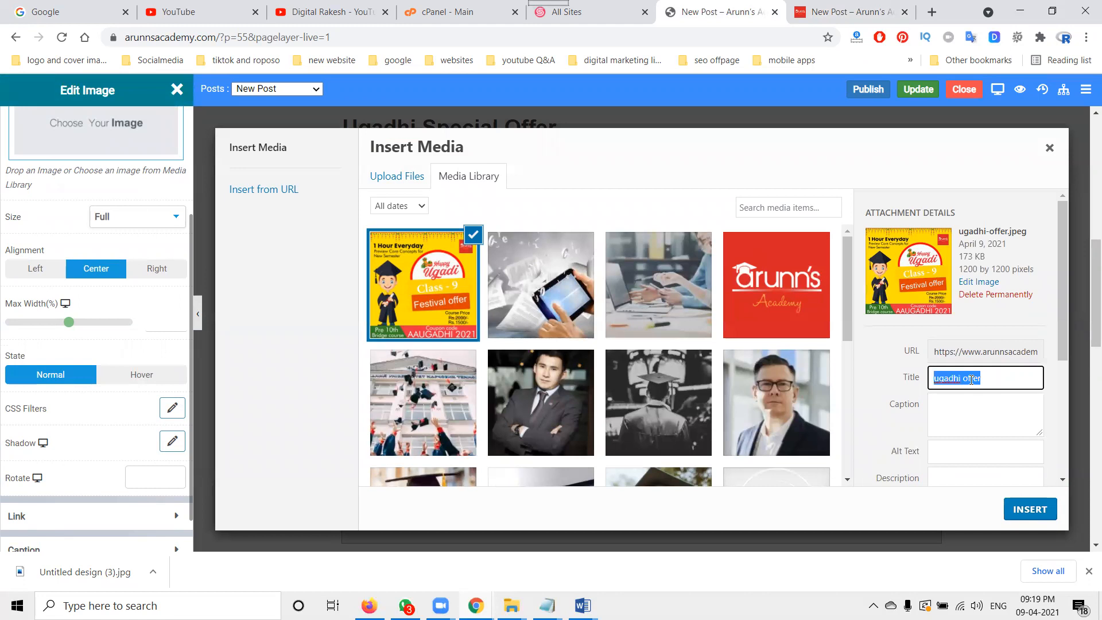
left_click(953, 454)
key("ctrl+v")
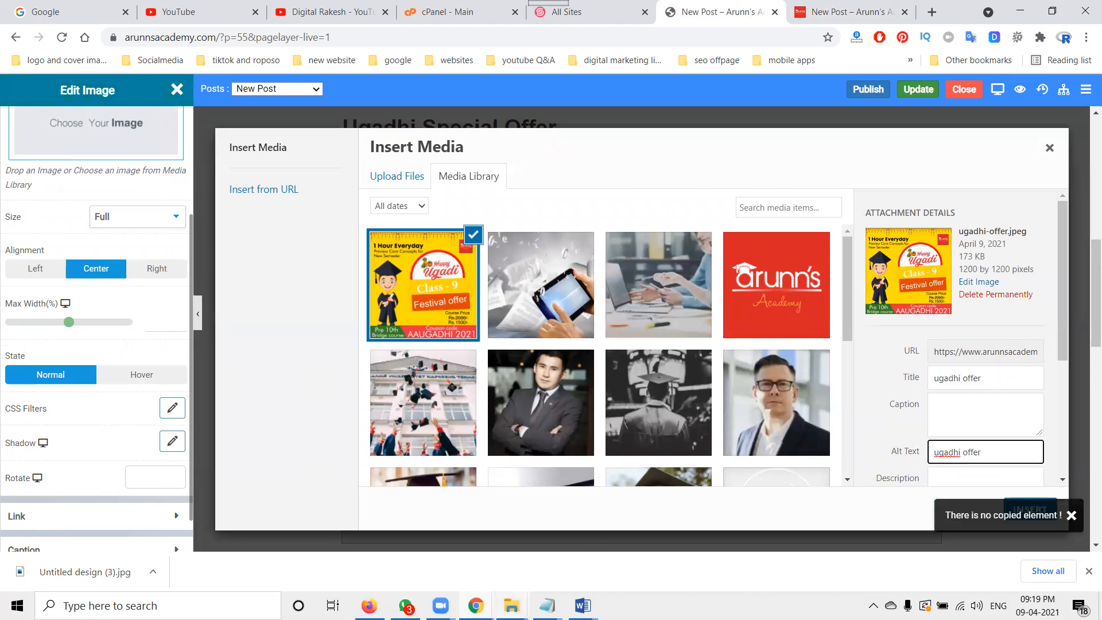
left_click(360, 525)
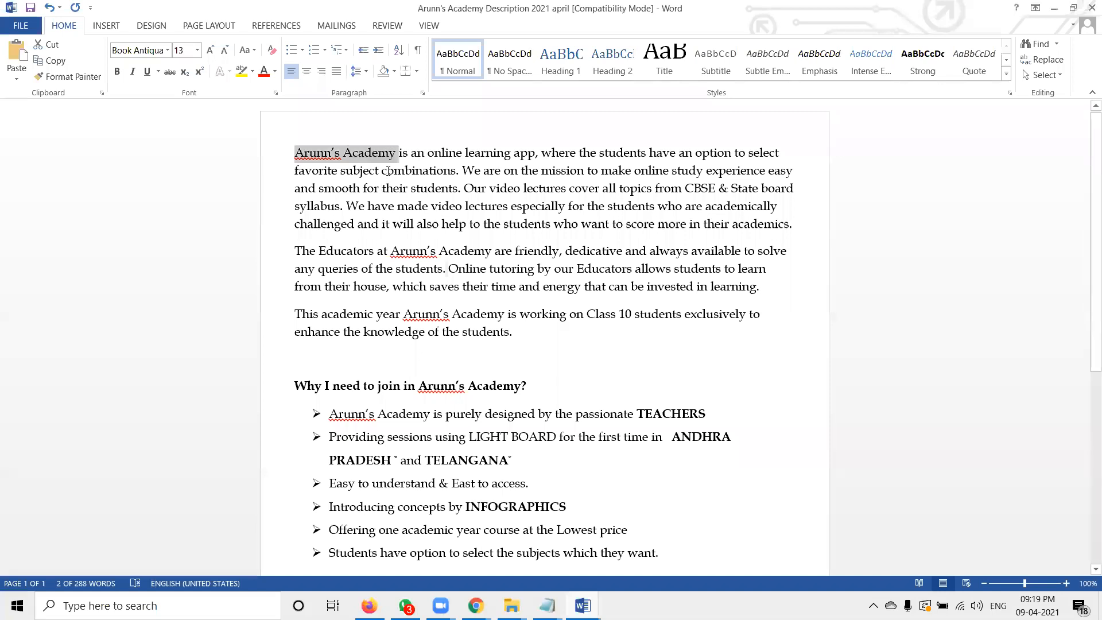
key("alt+Tab")
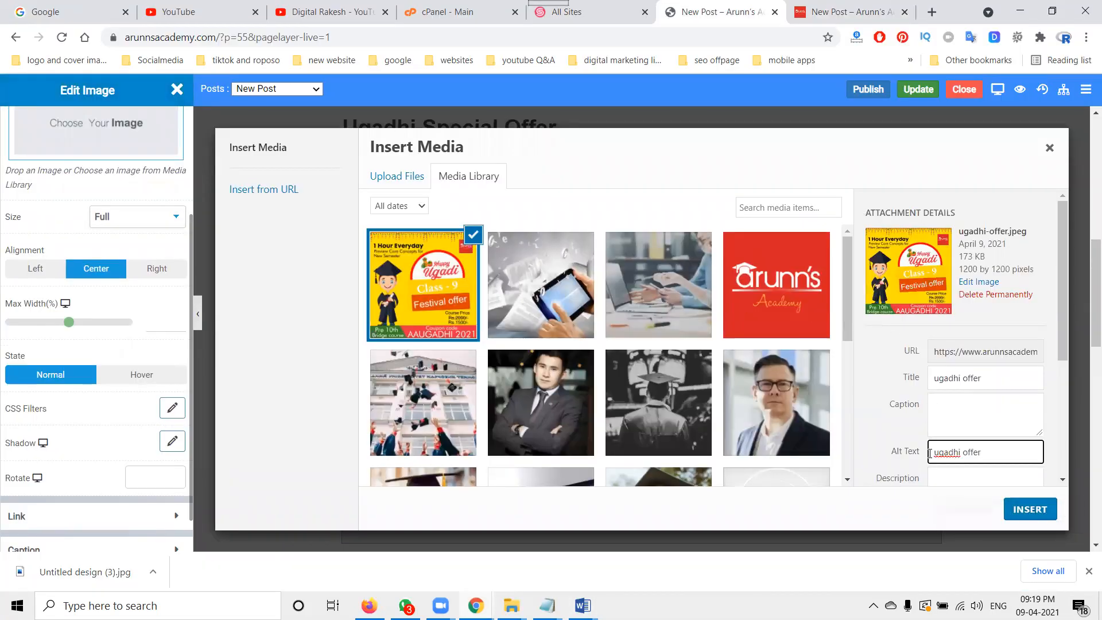
type("Arunn’s Academy")
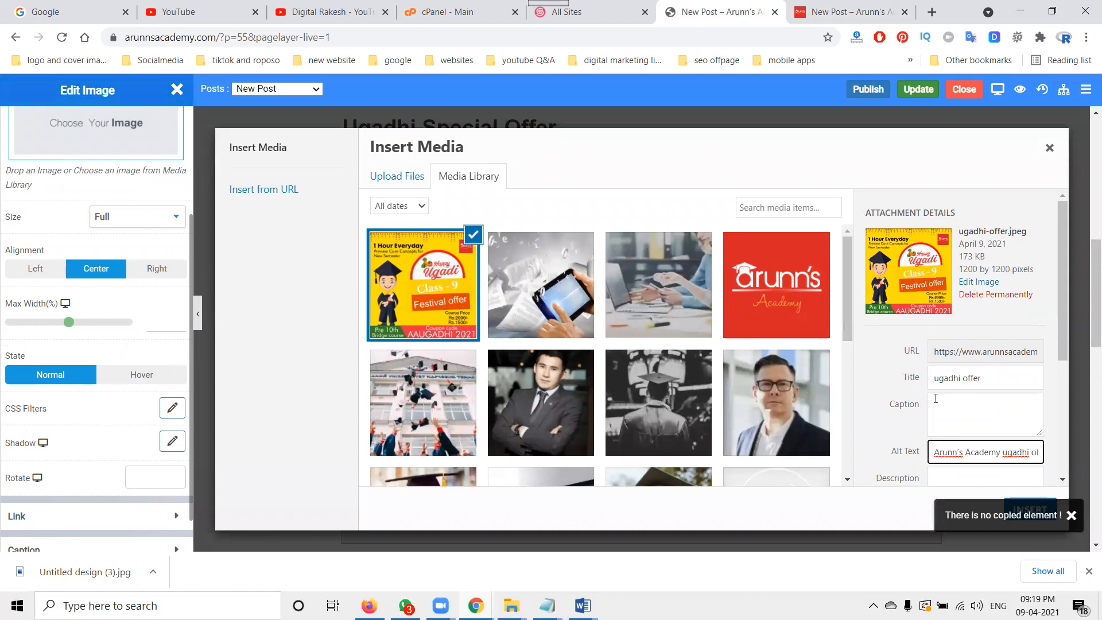
Step: Set the image's title to "Arunn's Academy ugadhi offer" and insert the image into the post
left_click(936, 380)
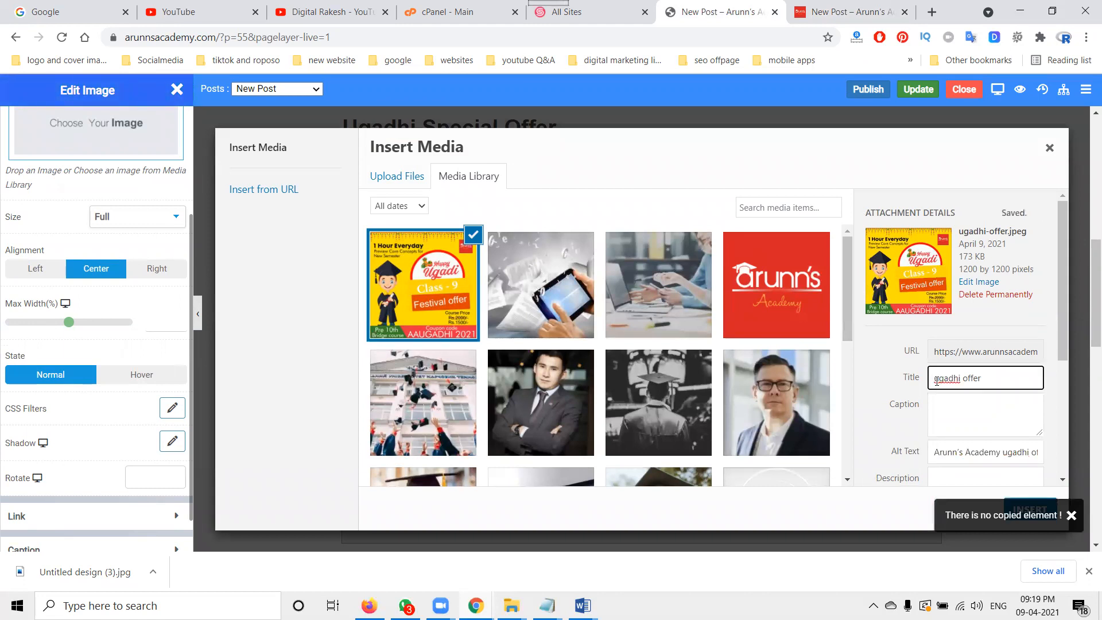
type("Arunn’s Academy")
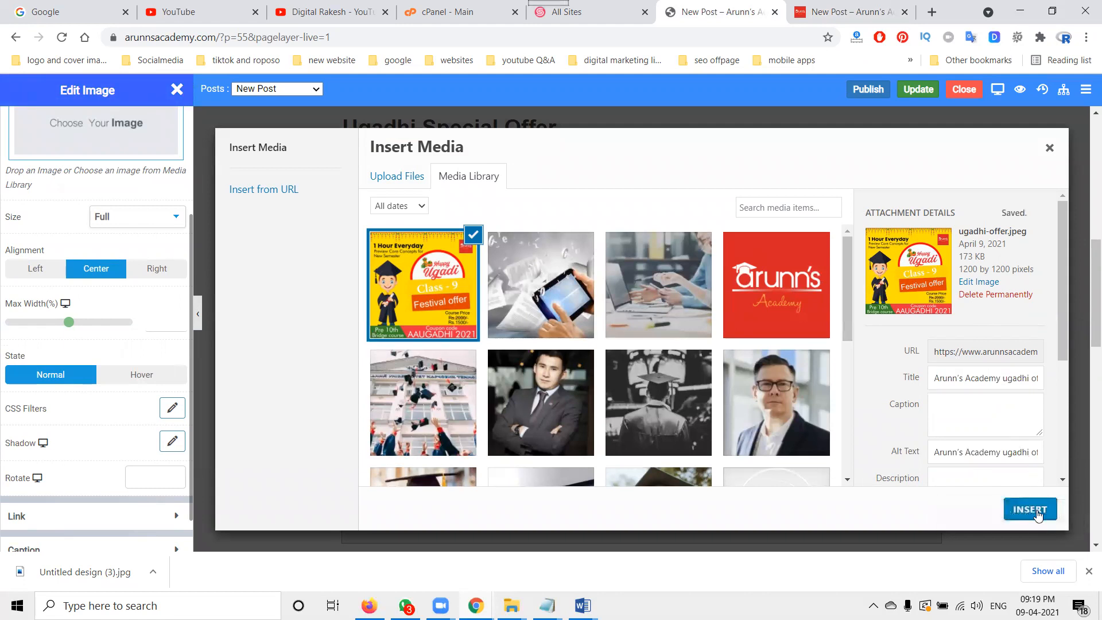
left_click(1039, 515)
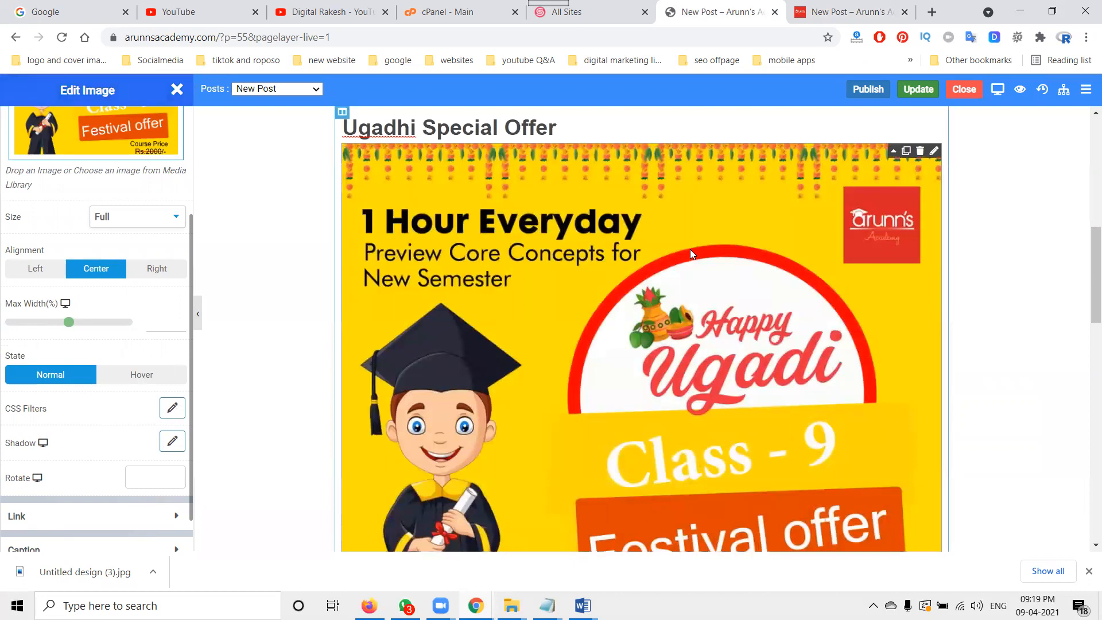
Step: Set the image's maximum width to 66% and publish the post changes
scroll(690, 255, "down", 1)
scroll(555, 191, "down", 3)
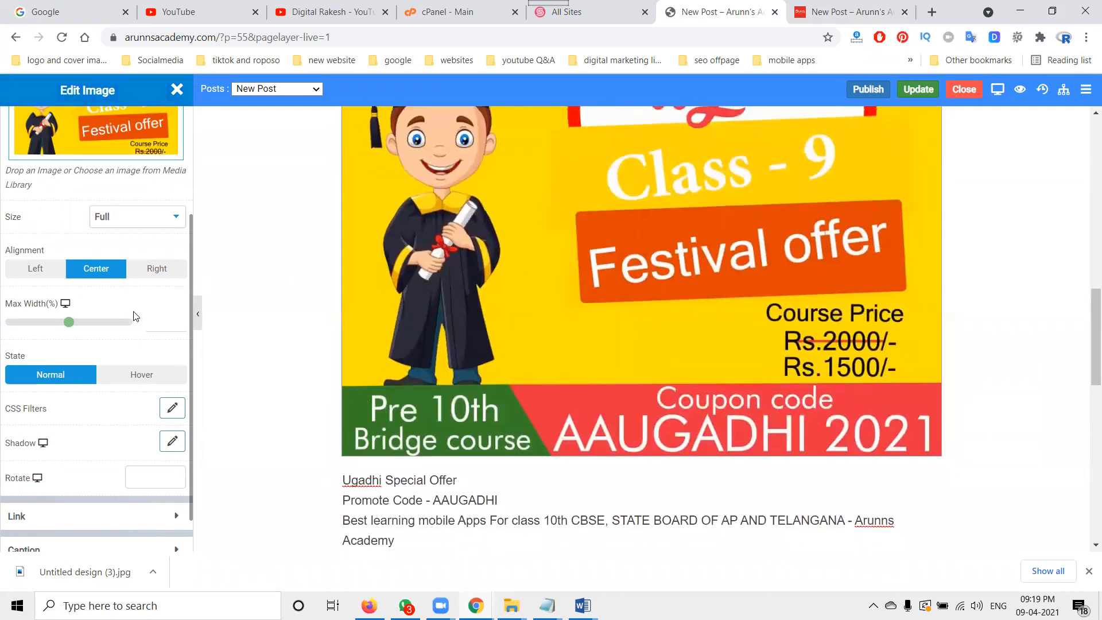
left_click(41, 329)
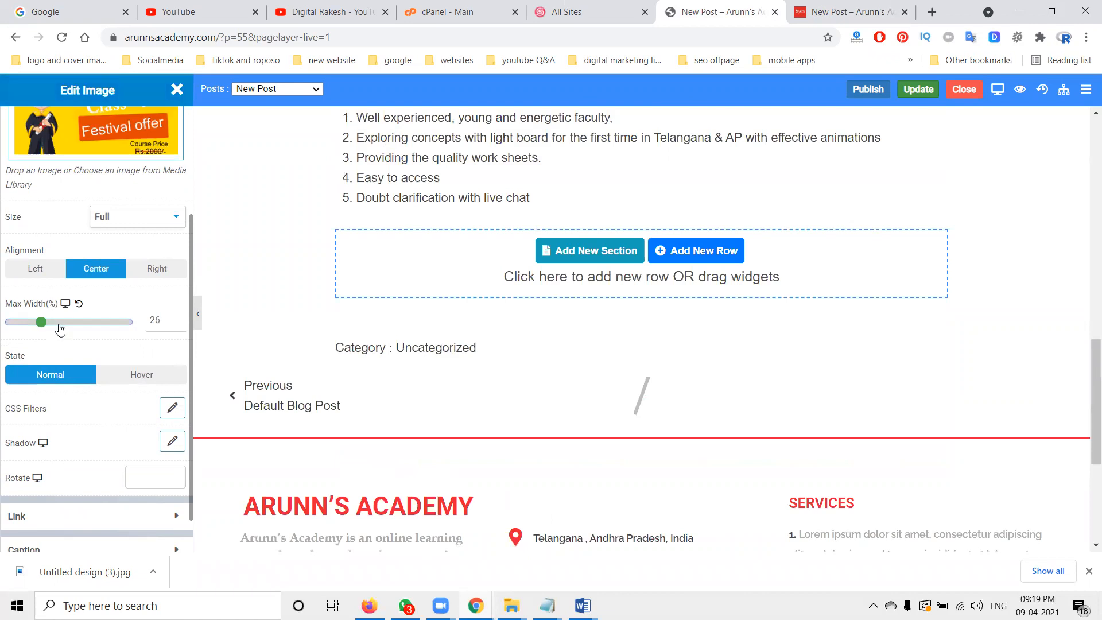
left_click(59, 324)
left_click(88, 324)
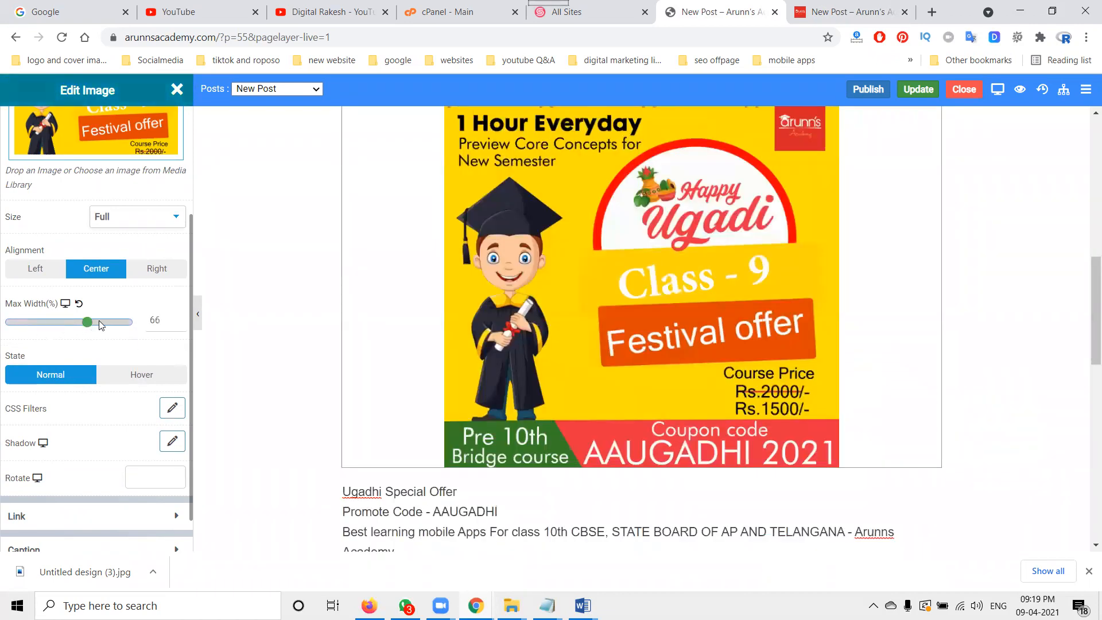
left_click(859, 92)
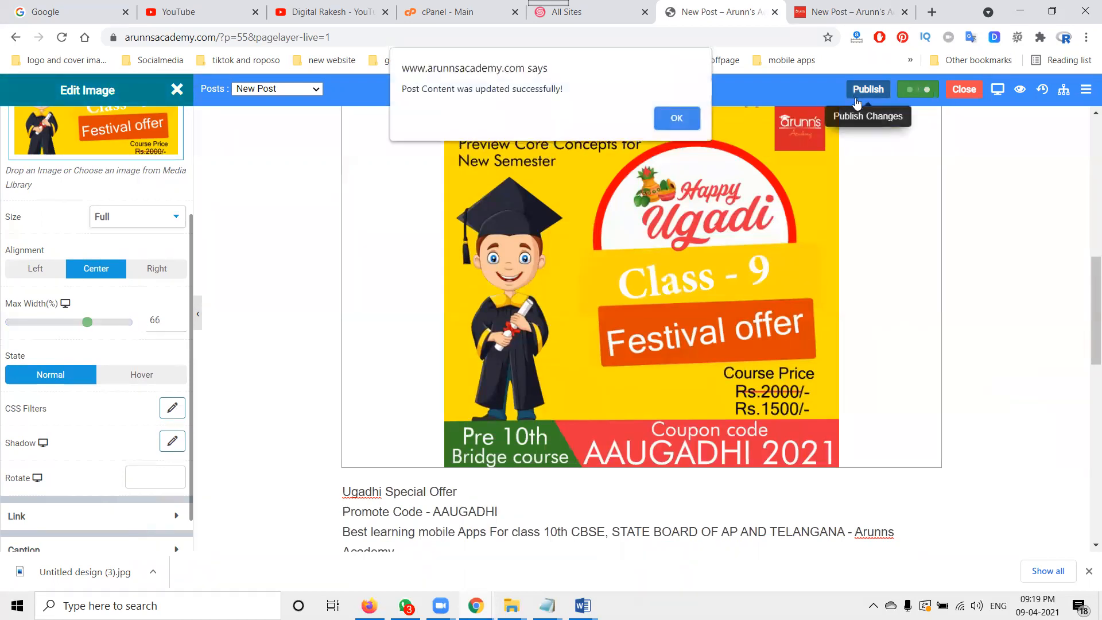
left_click(670, 120)
Step: Reload the live blog post and scroll through it to check the image and text
left_click(836, 12)
left_click(63, 39)
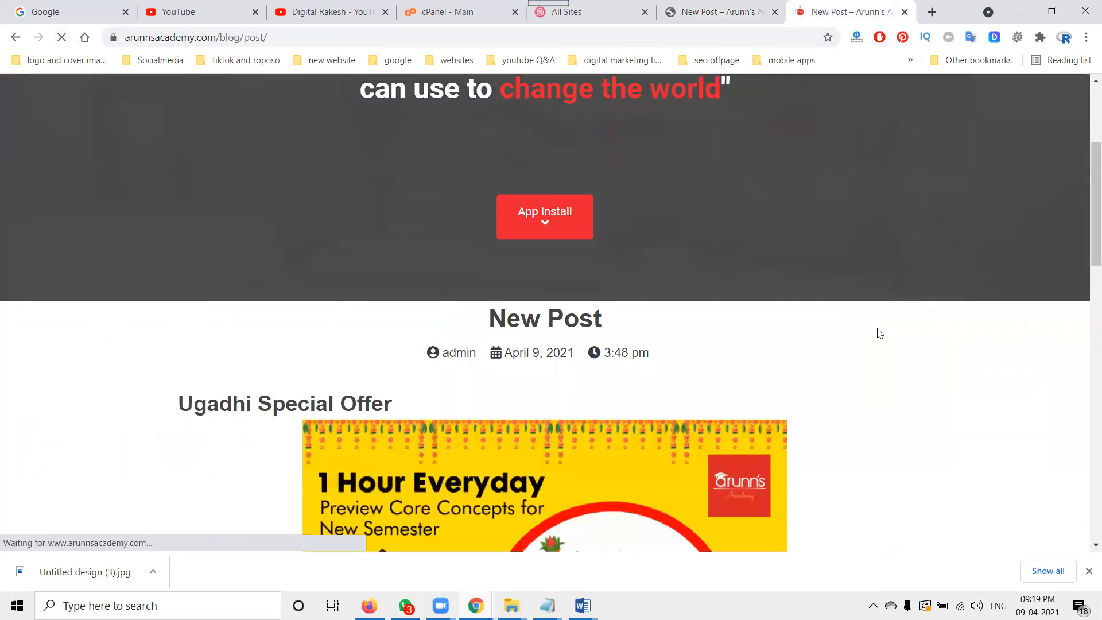
scroll(875, 332, "down", 10)
scroll(876, 332, "down", 3)
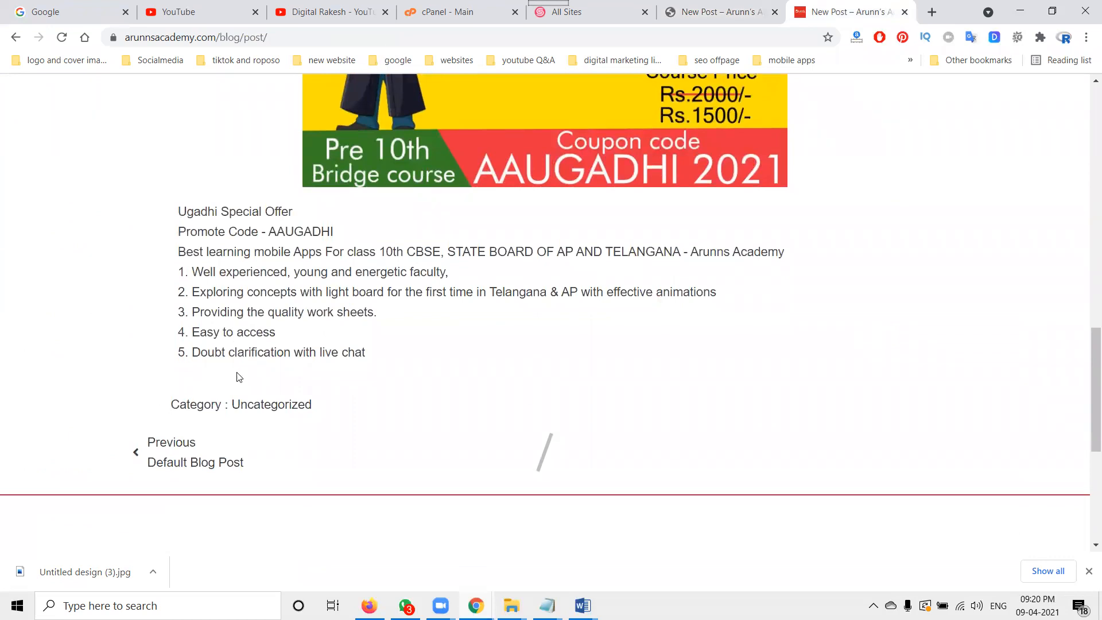
scroll(524, 351, "up", 6)
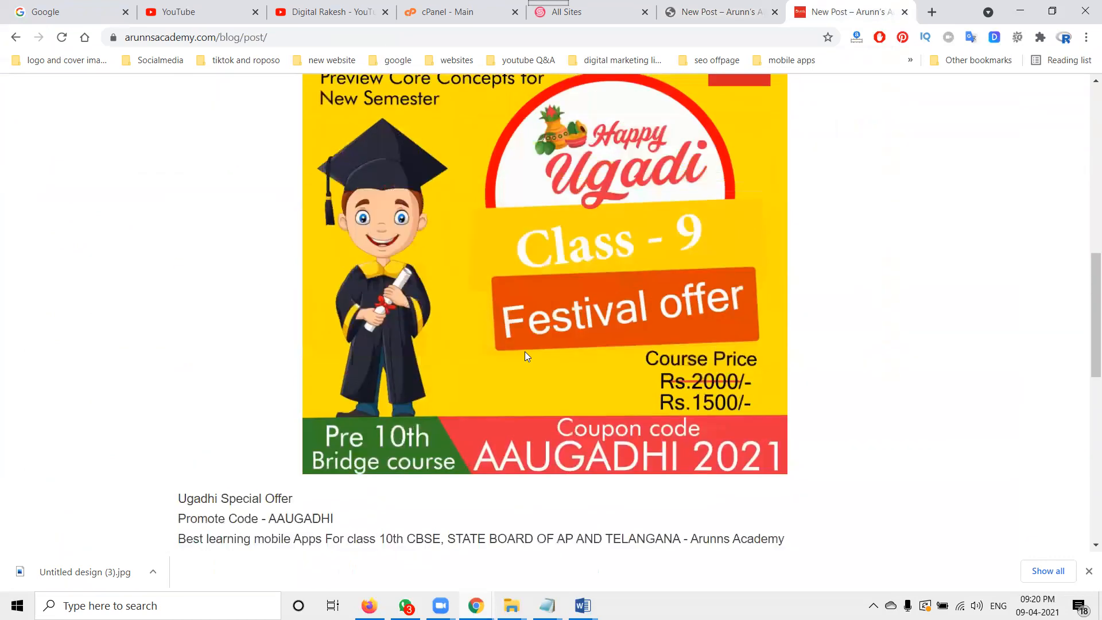
scroll(525, 351, "down", 3)
scroll(524, 351, "down", 1)
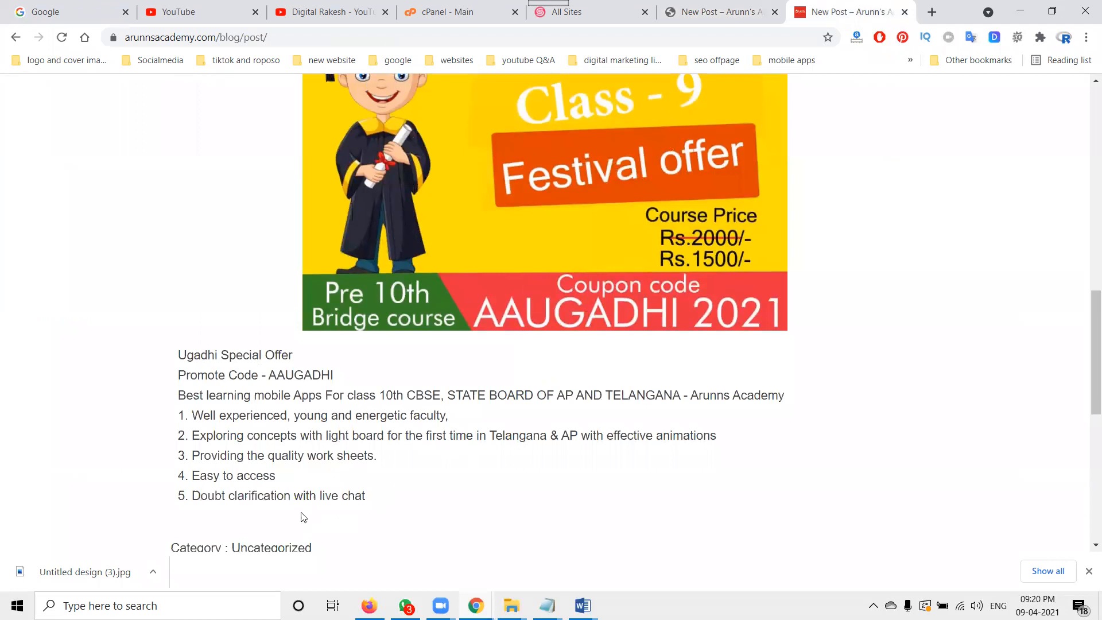
Step: Add a Button widget below the post's offer text and centre it
left_click(712, 12)
scroll(535, 338, "down", 5)
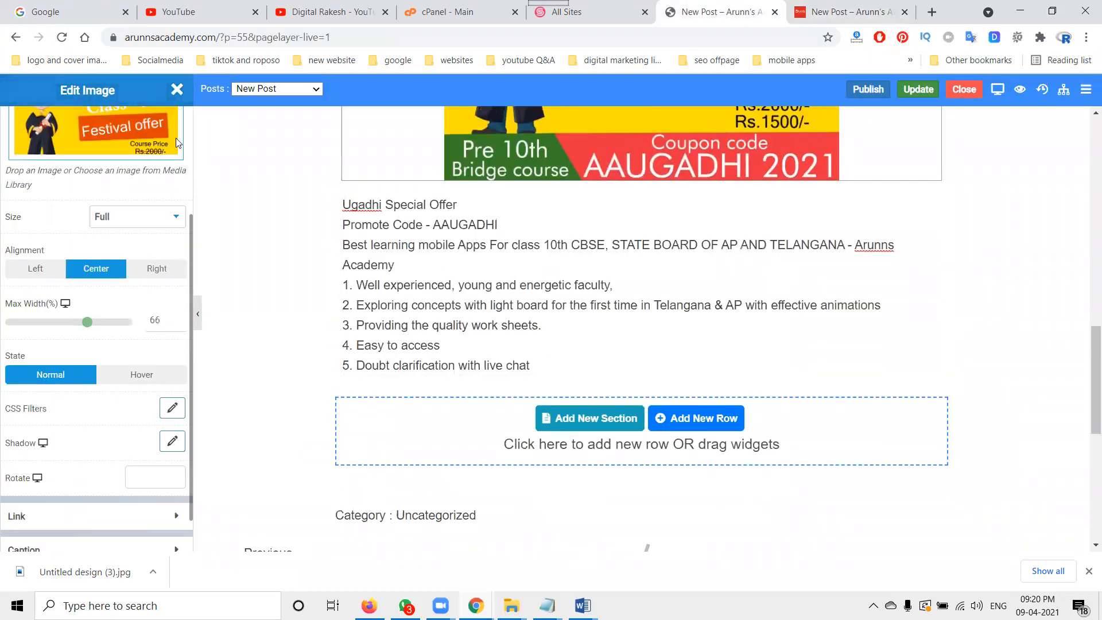
left_click(176, 90)
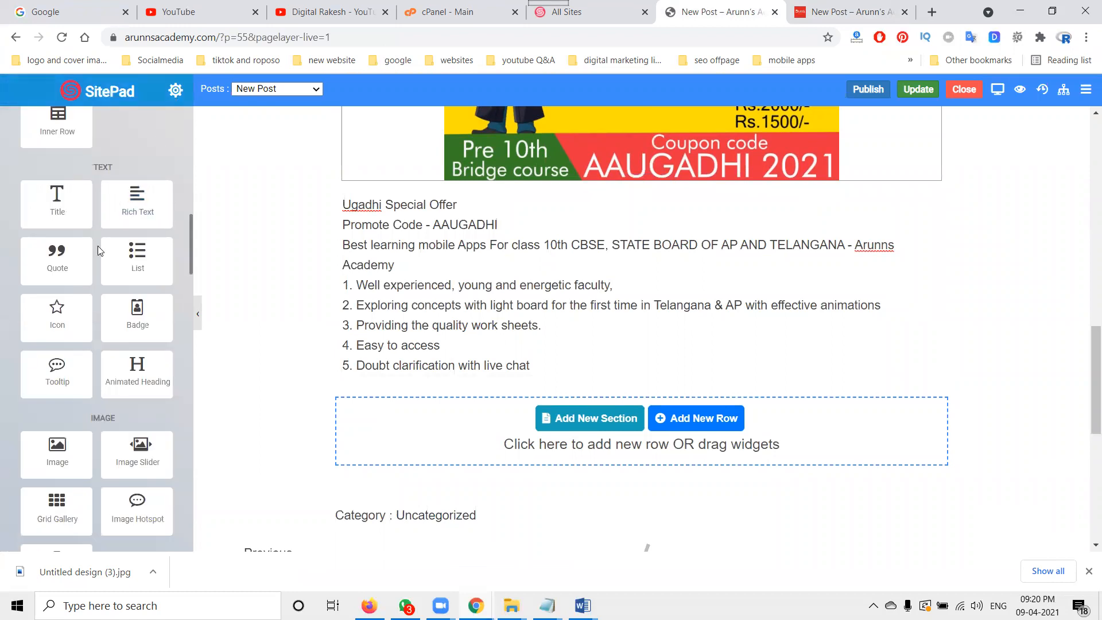
scroll(98, 246, "down", 7)
left_click_drag(60, 239, 510, 373)
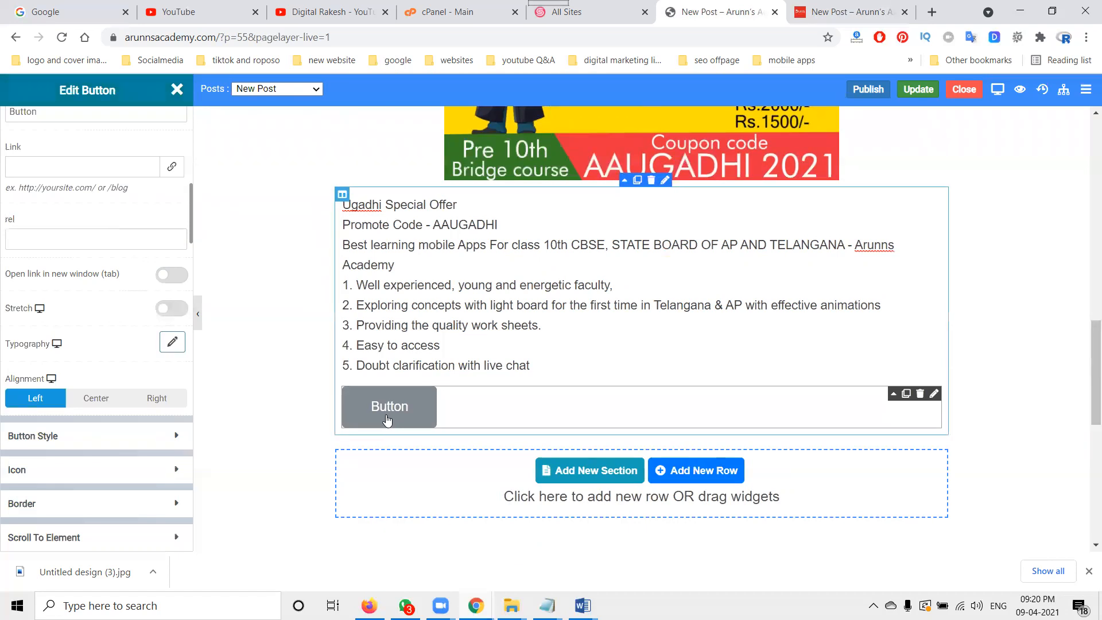
left_click(96, 406)
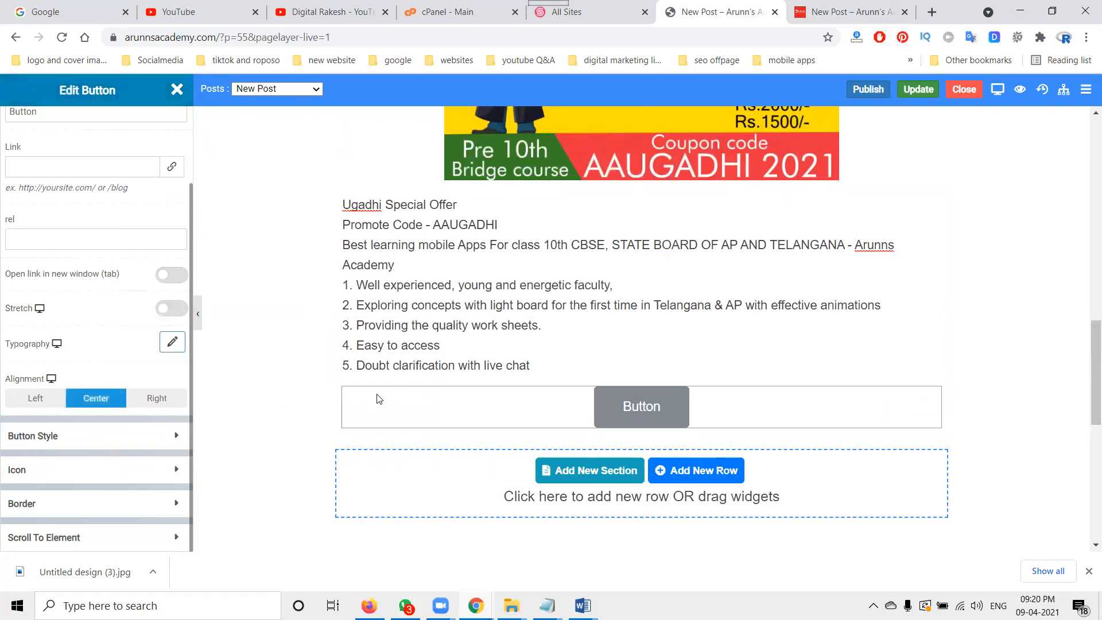
Step: Paste the Play Store app link from the smo content document as the button's link and enable opening in a new tab
mouse_move(583, 606)
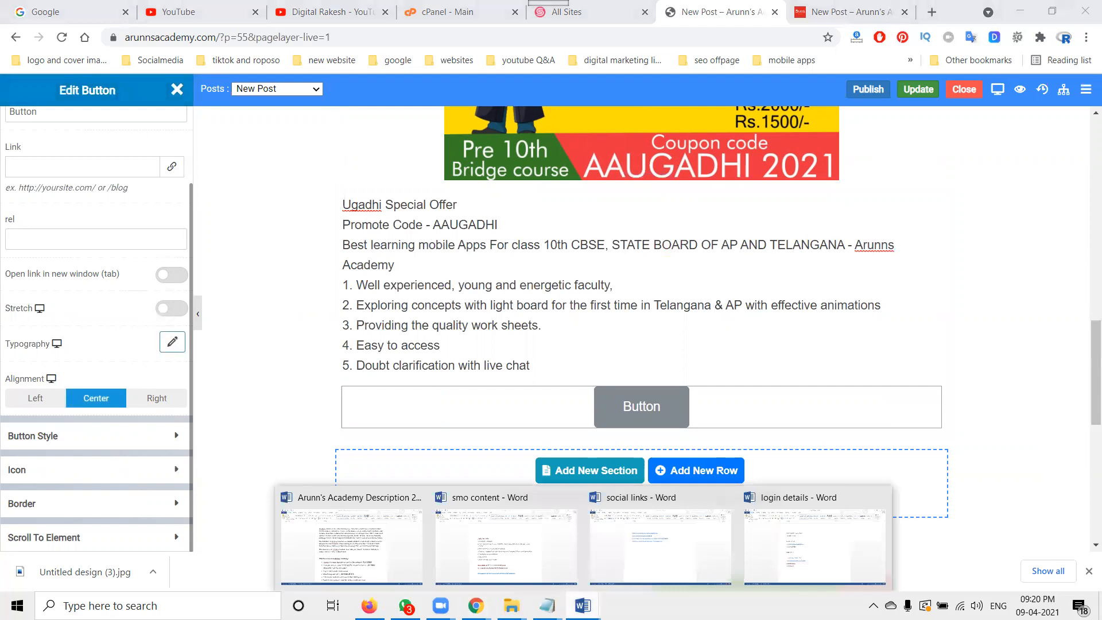
left_click(539, 565)
left_click(284, 501)
key("ctrl+c")
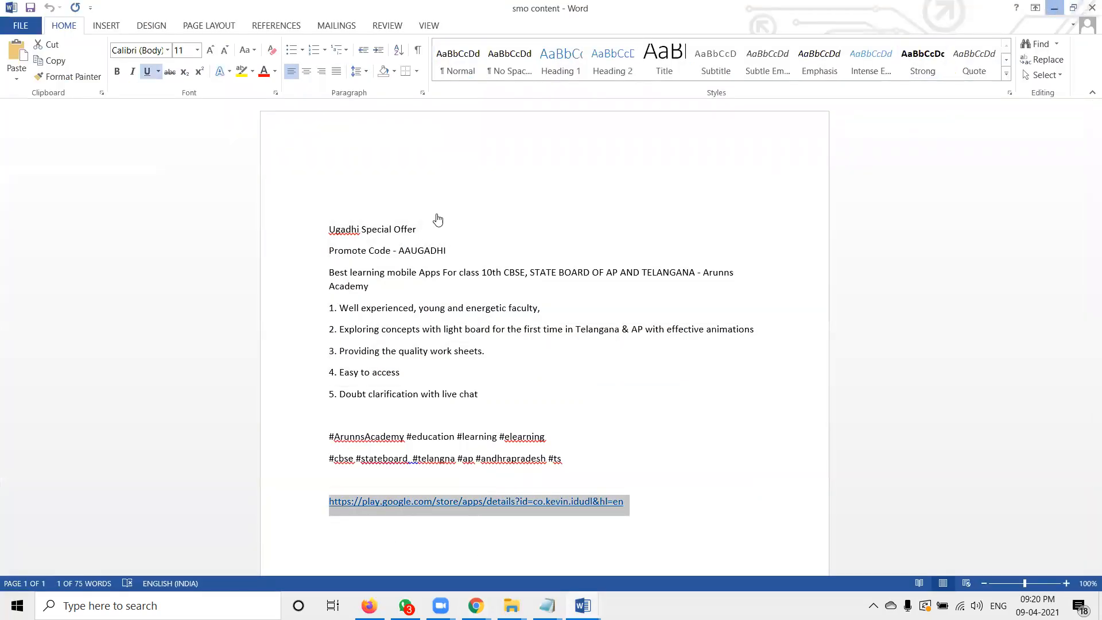
key("alt+Tab")
left_click(48, 168)
key("ctrl+v")
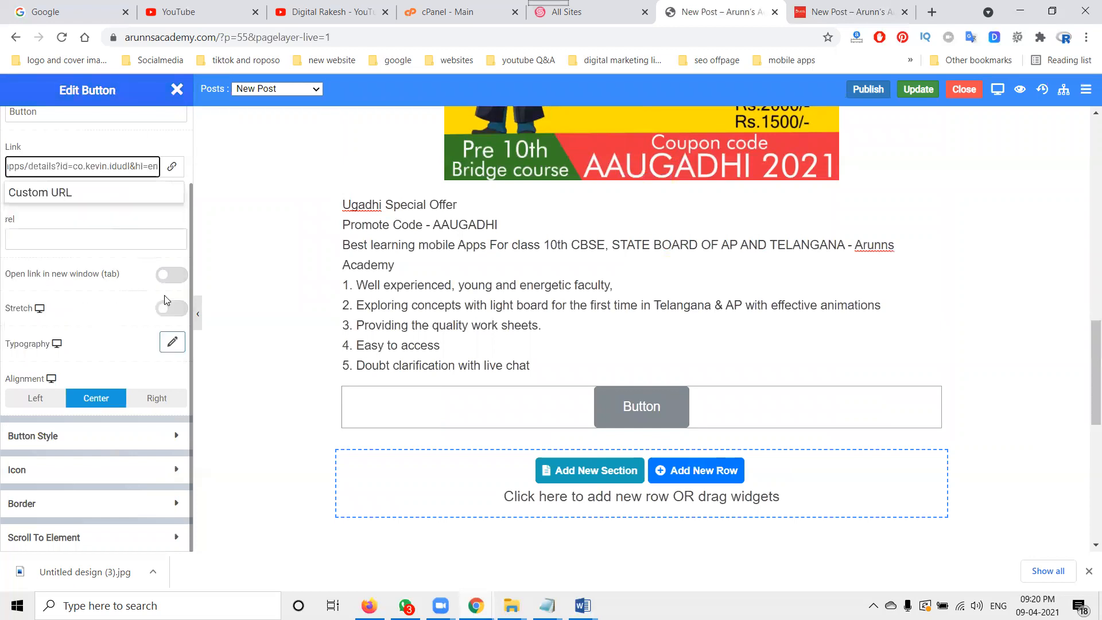
left_click(173, 277)
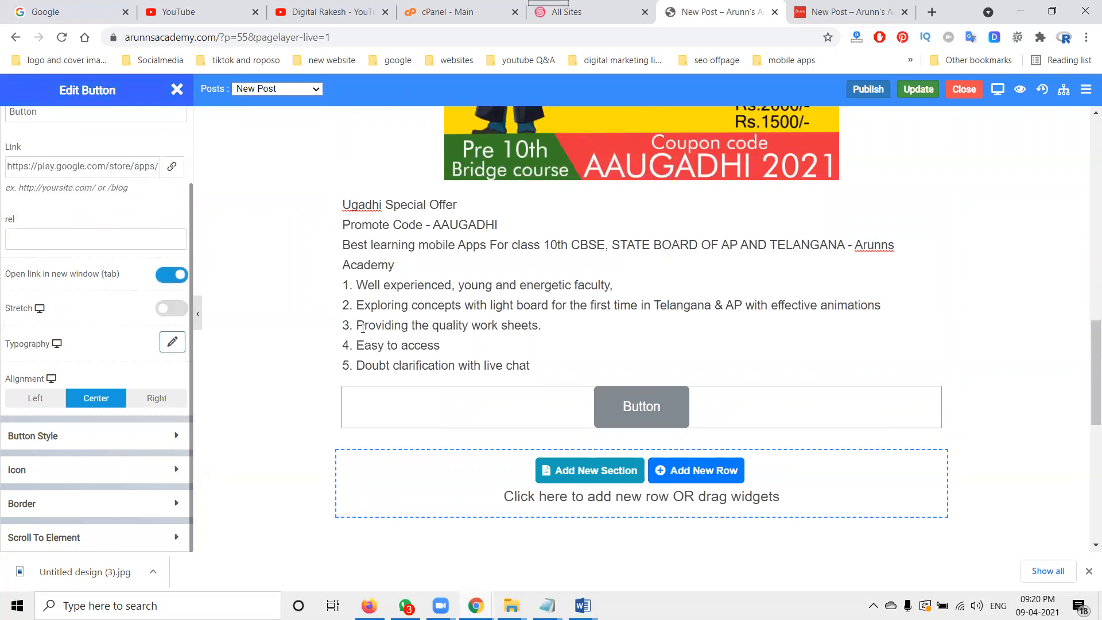
Step: Set the button text to "Install App" and save the post changes
double_click(75, 118)
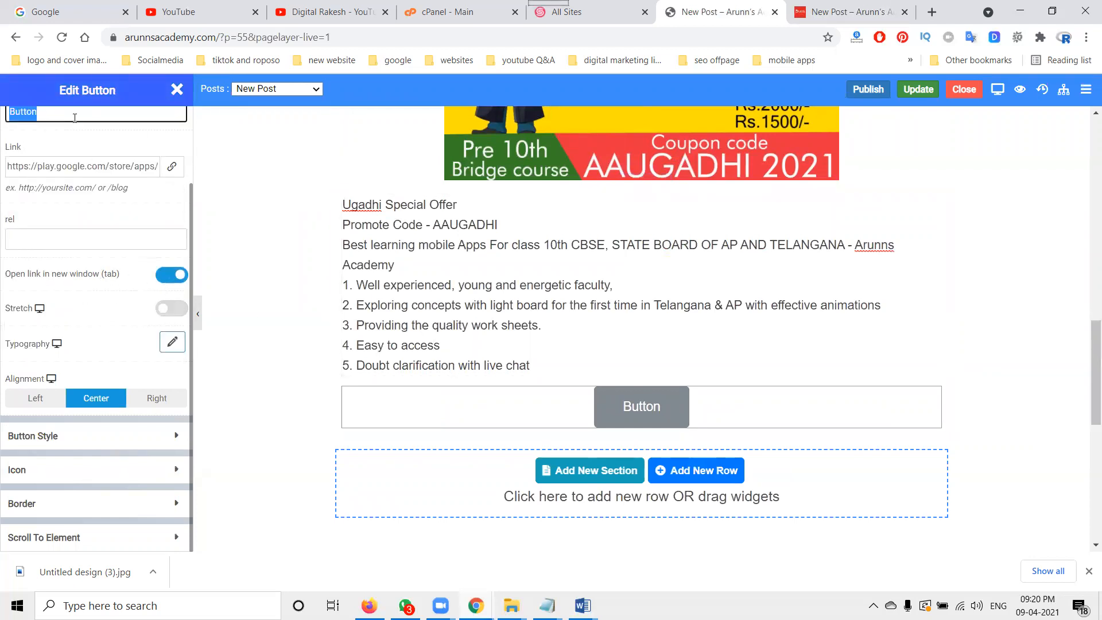
type("Install")
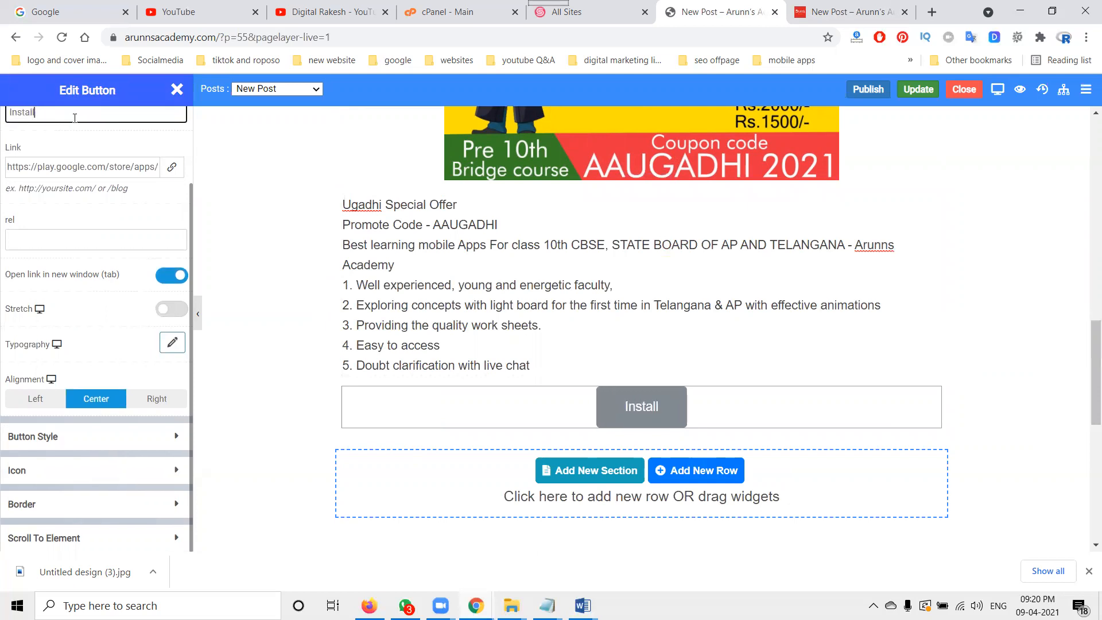
type(" App")
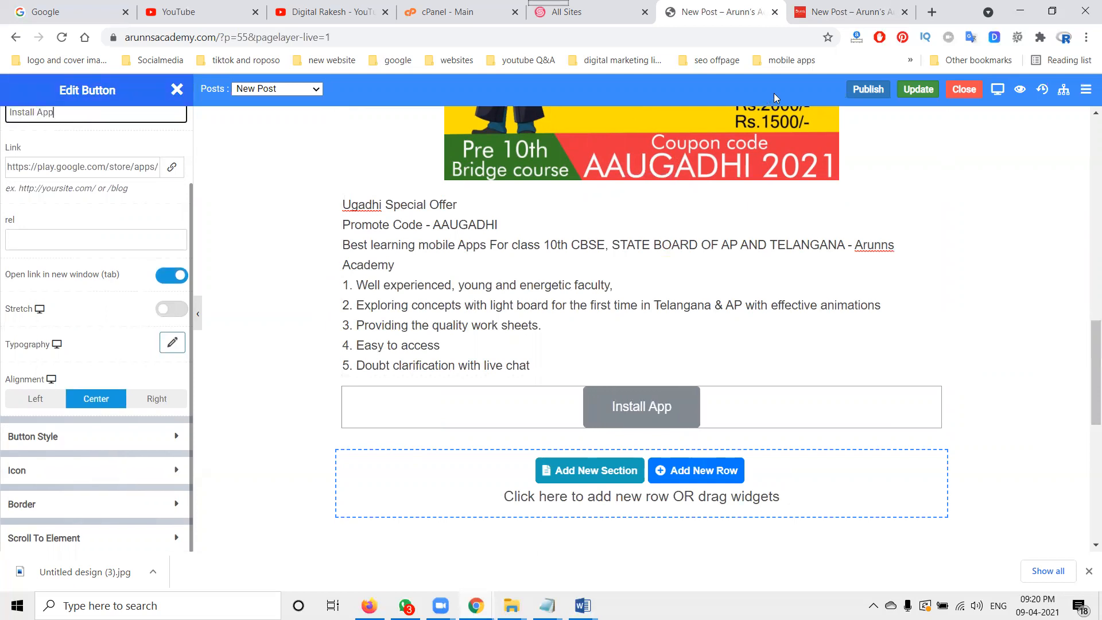
left_click(918, 89)
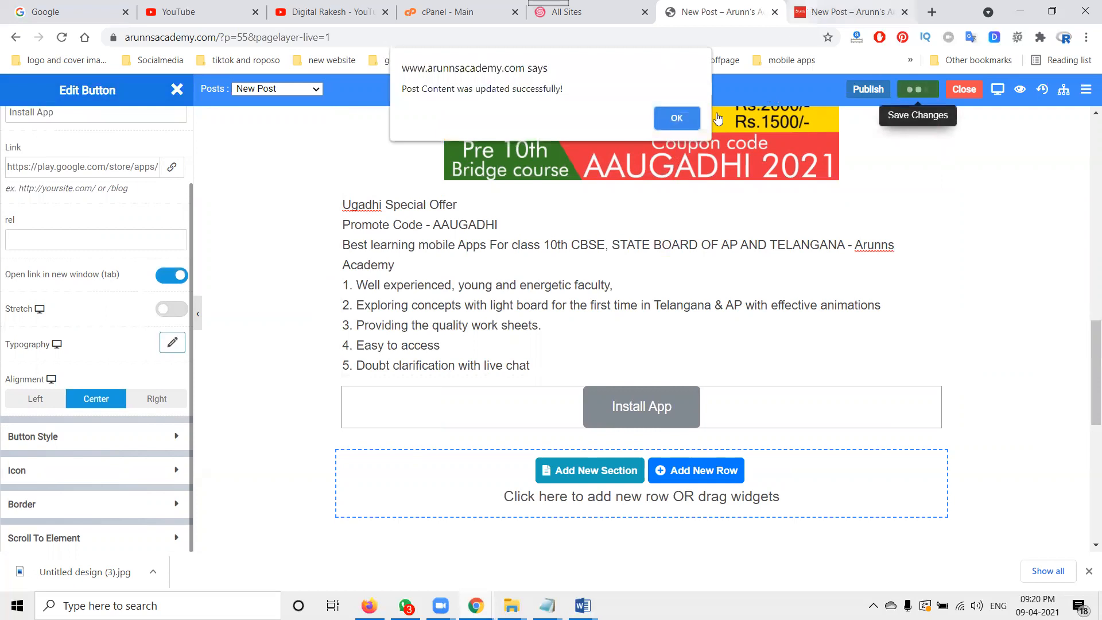
left_click(680, 117)
Step: Test the Install App button on the live post, then close the opened Play Store tab
key("ctrl+Tab")
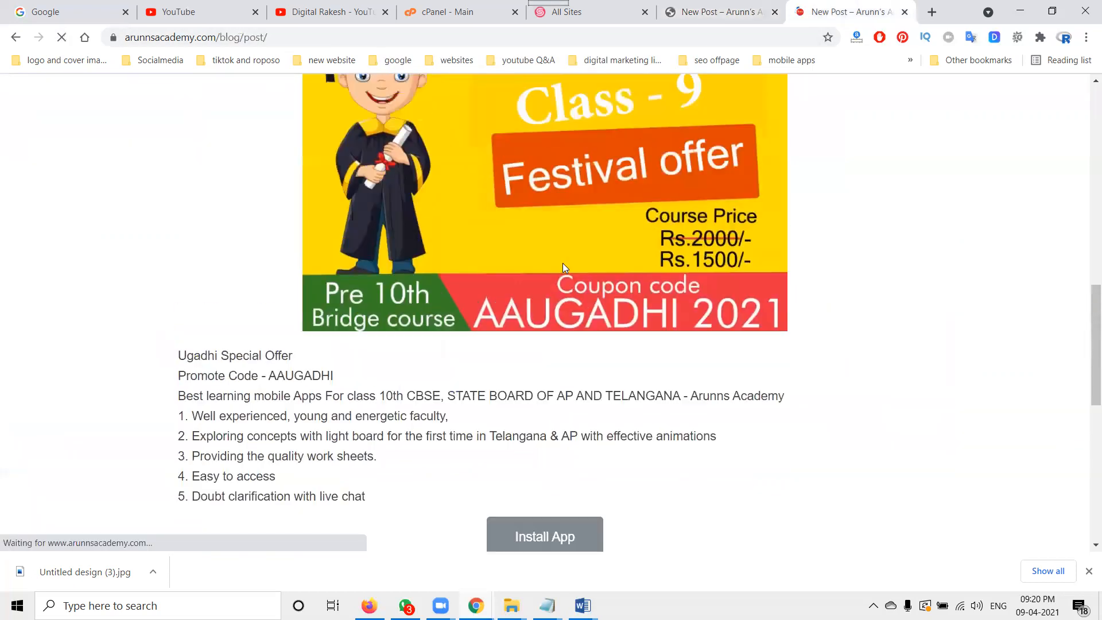
scroll(556, 396, "down", 2)
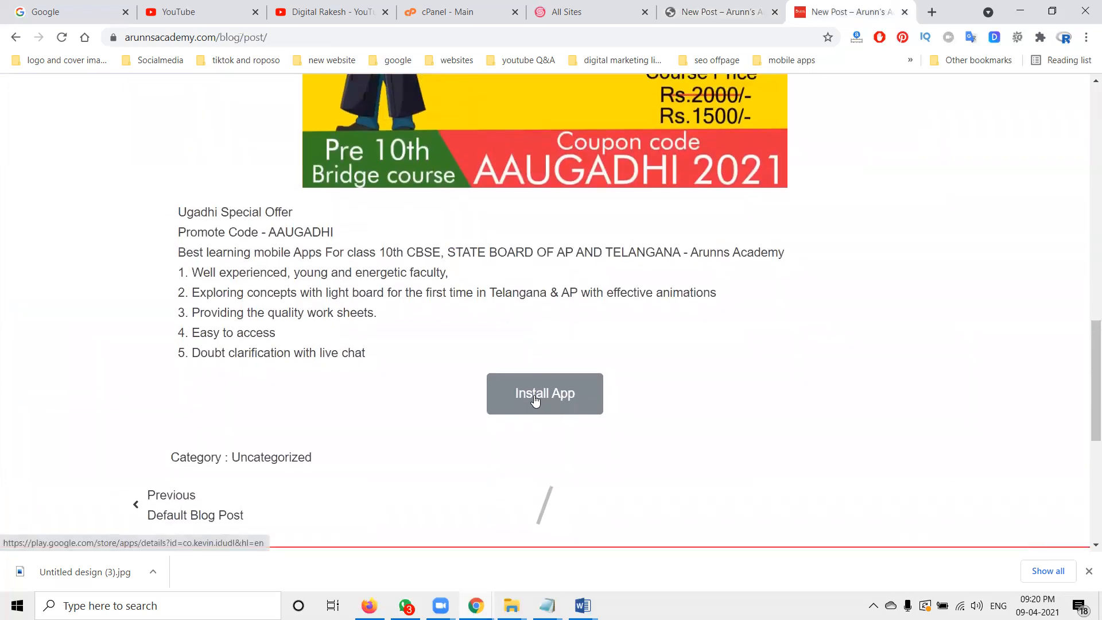
left_click(533, 398)
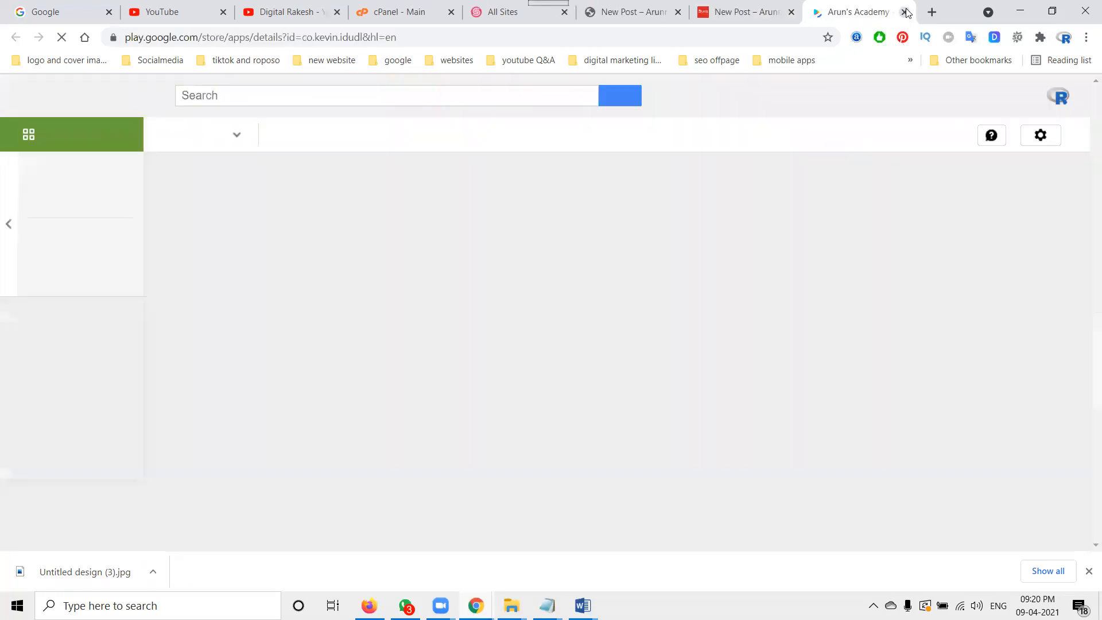
left_click(905, 11)
scroll(799, 251, "up", 6)
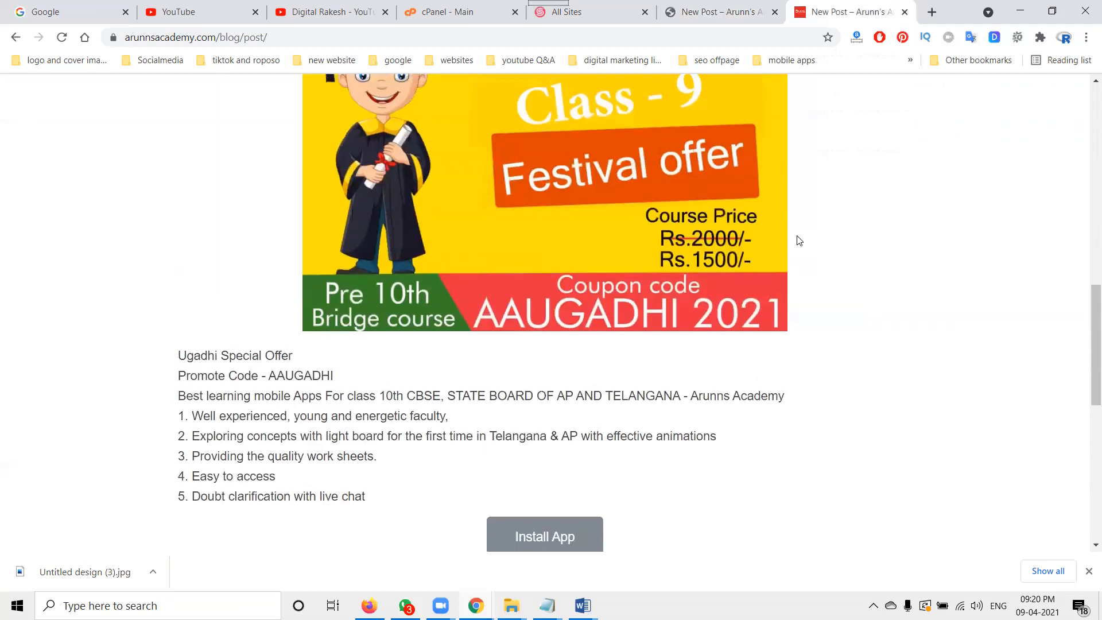
scroll(800, 241, "up", 10)
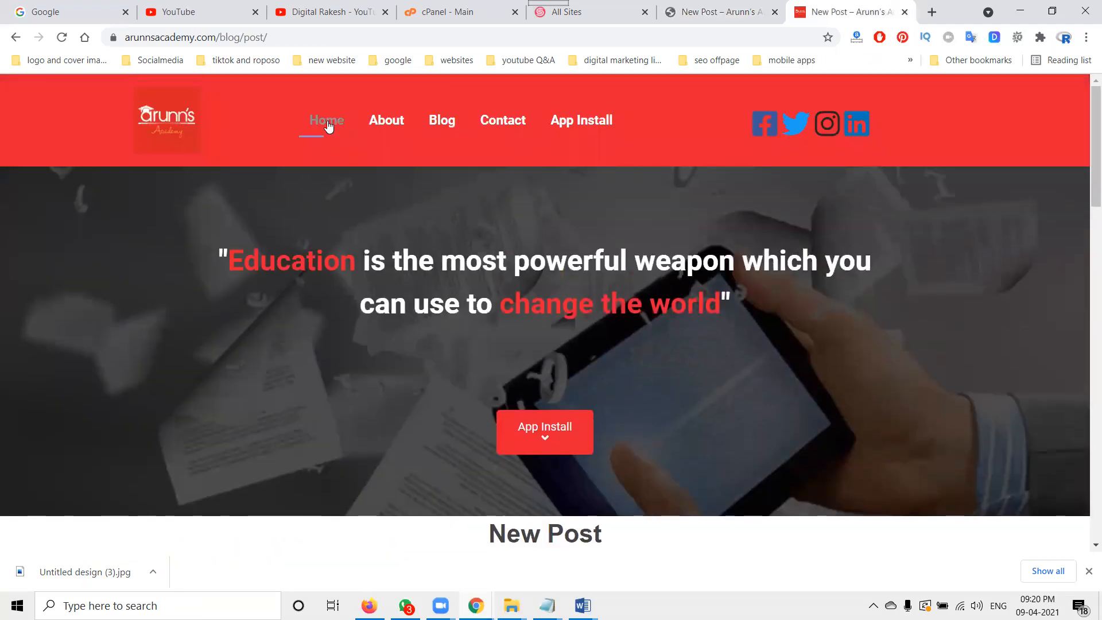
Step: Leave the post editor, return to the site admin and open the Contact Form settings
left_click(328, 126)
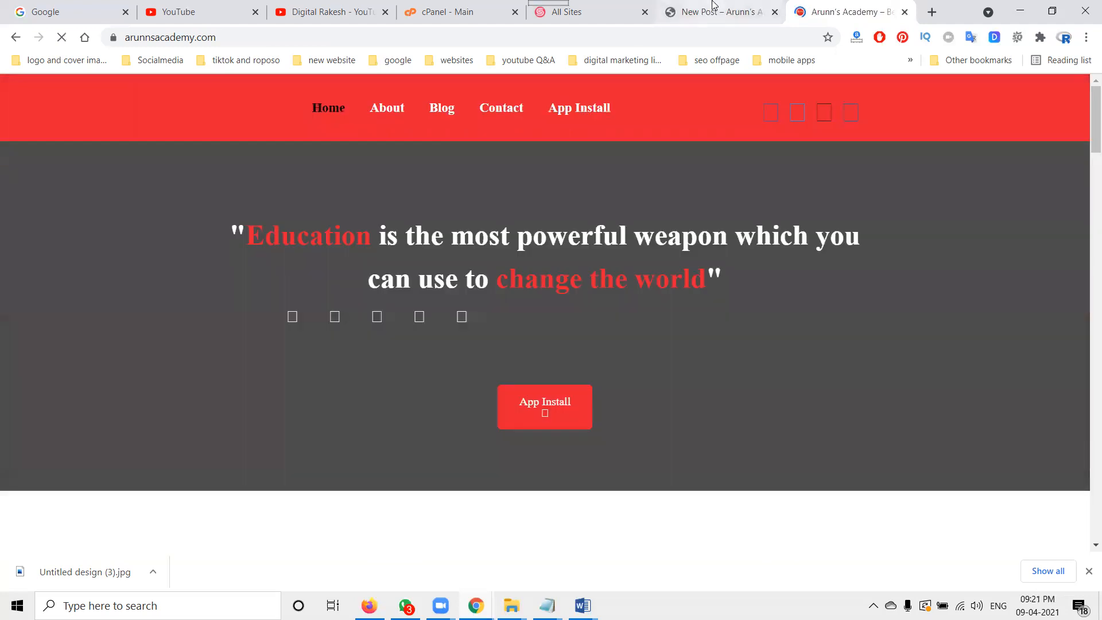
left_click(683, 11)
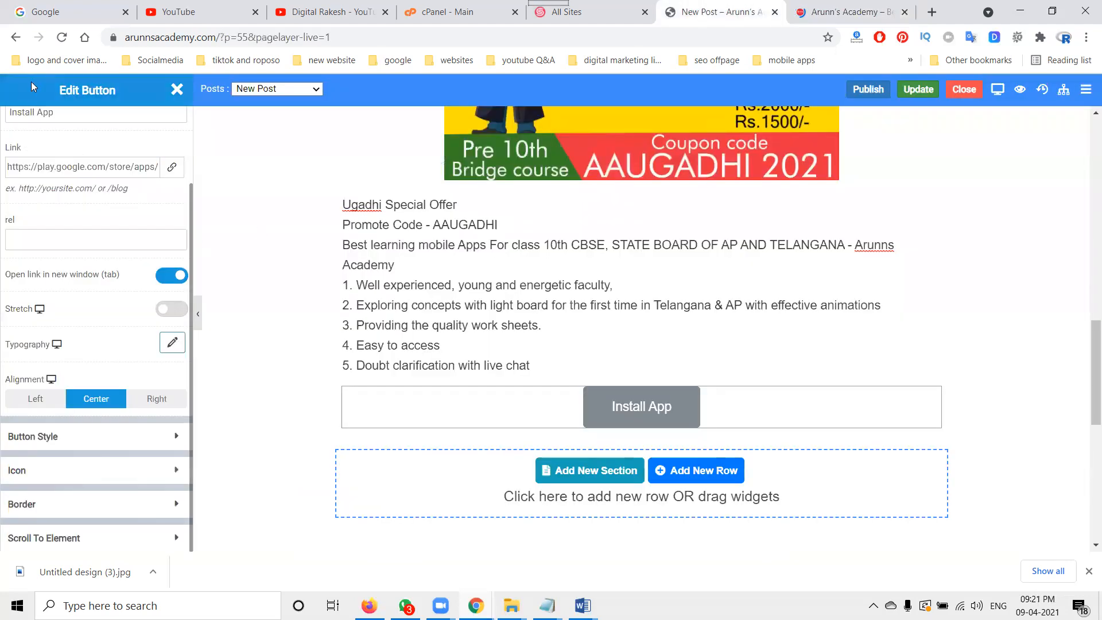
left_click(178, 90)
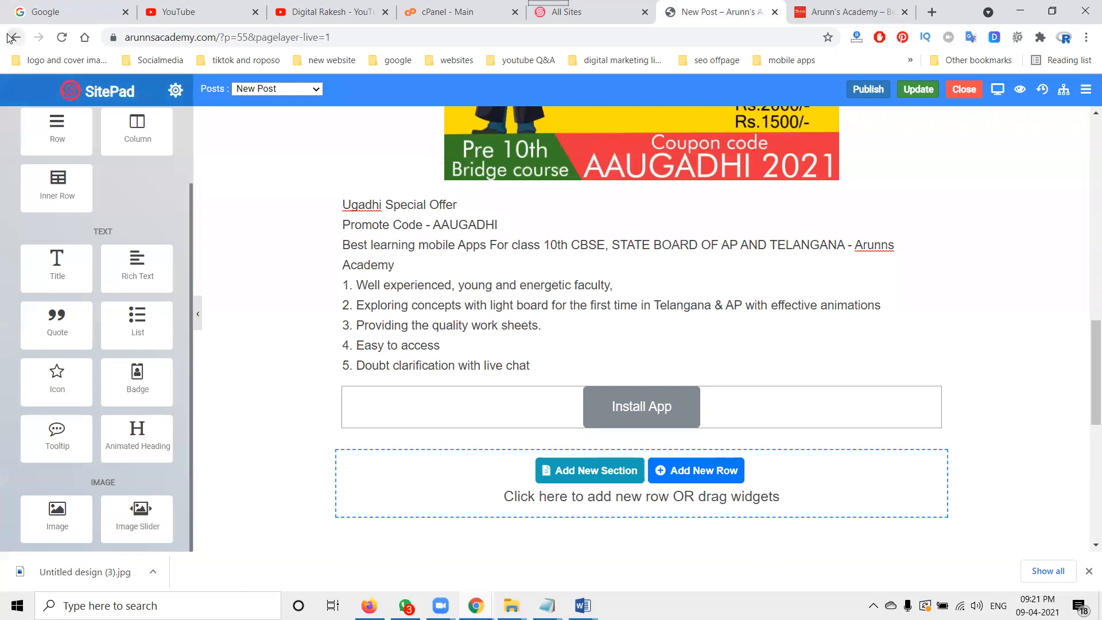
left_click(13, 38)
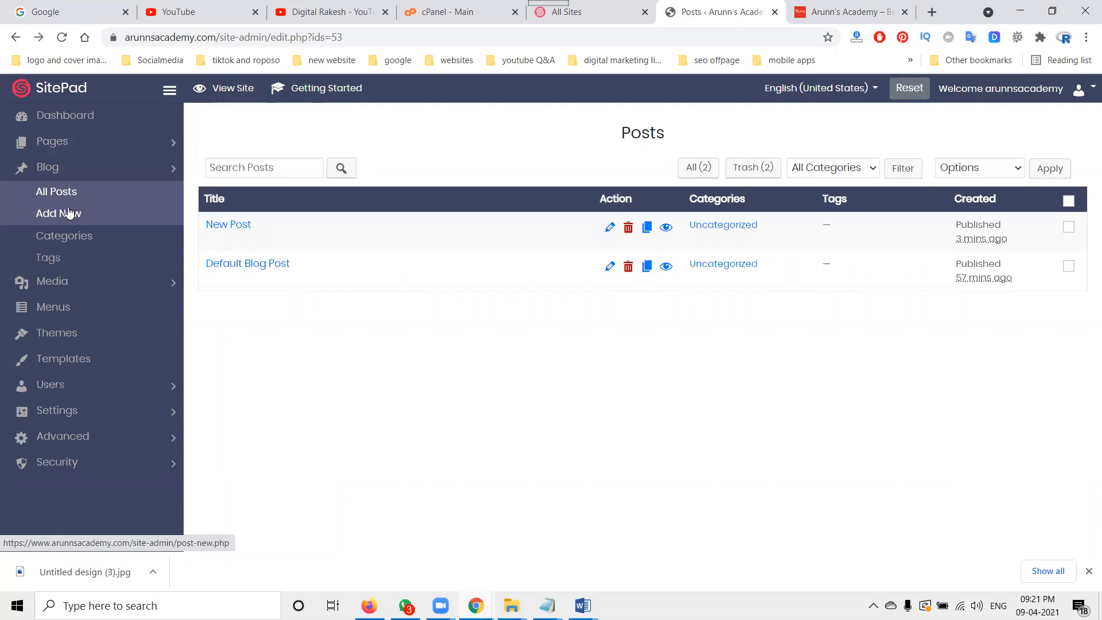
left_click(77, 414)
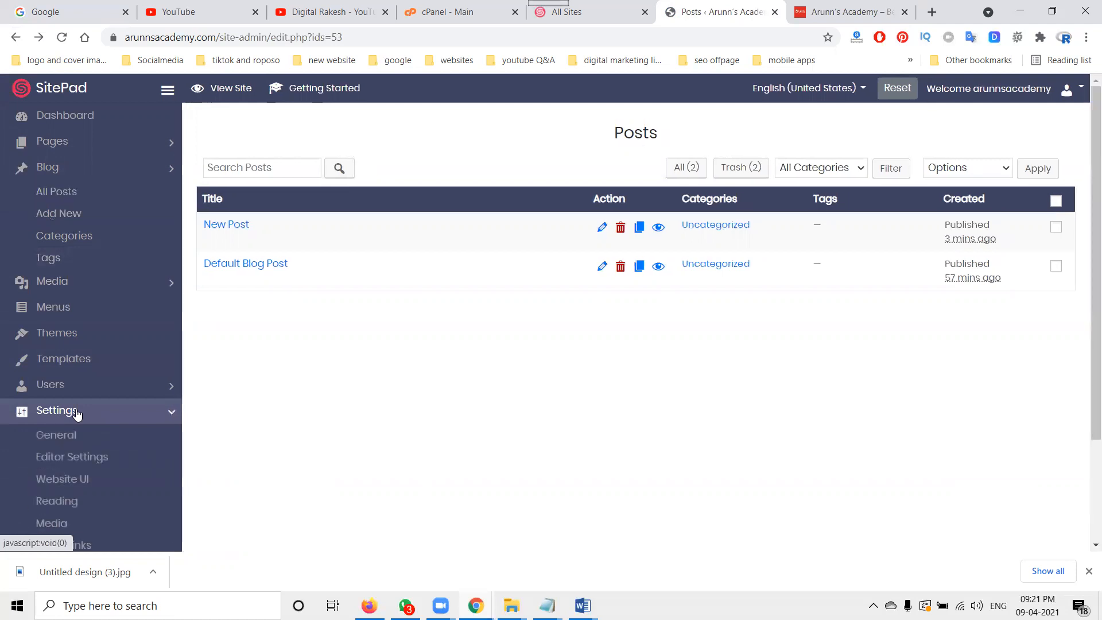
scroll(81, 410, "down", 3)
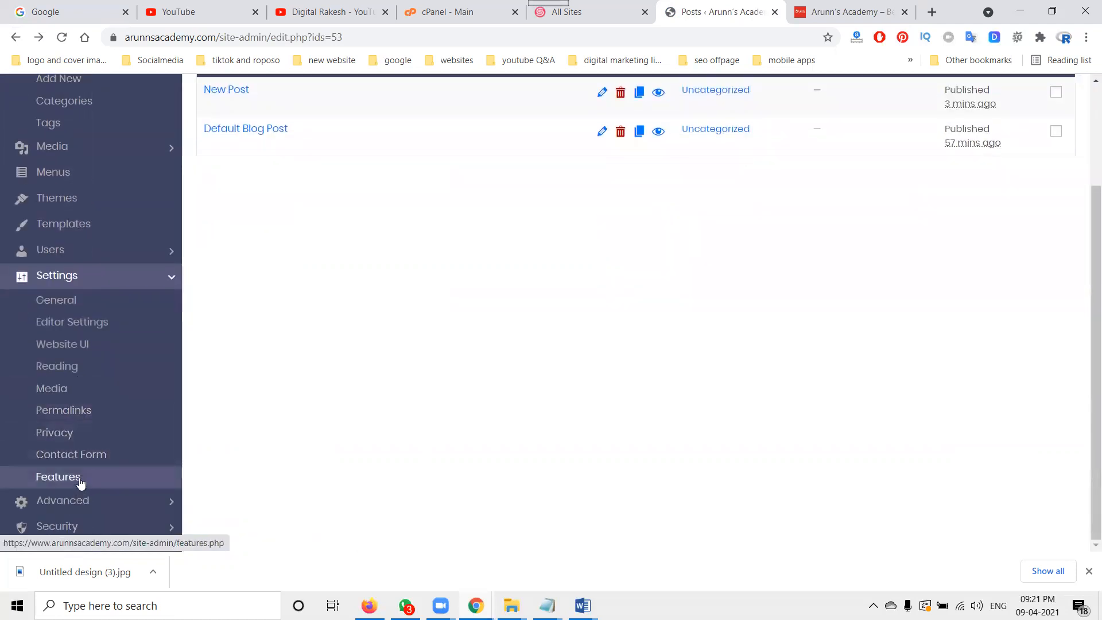
left_click(70, 462)
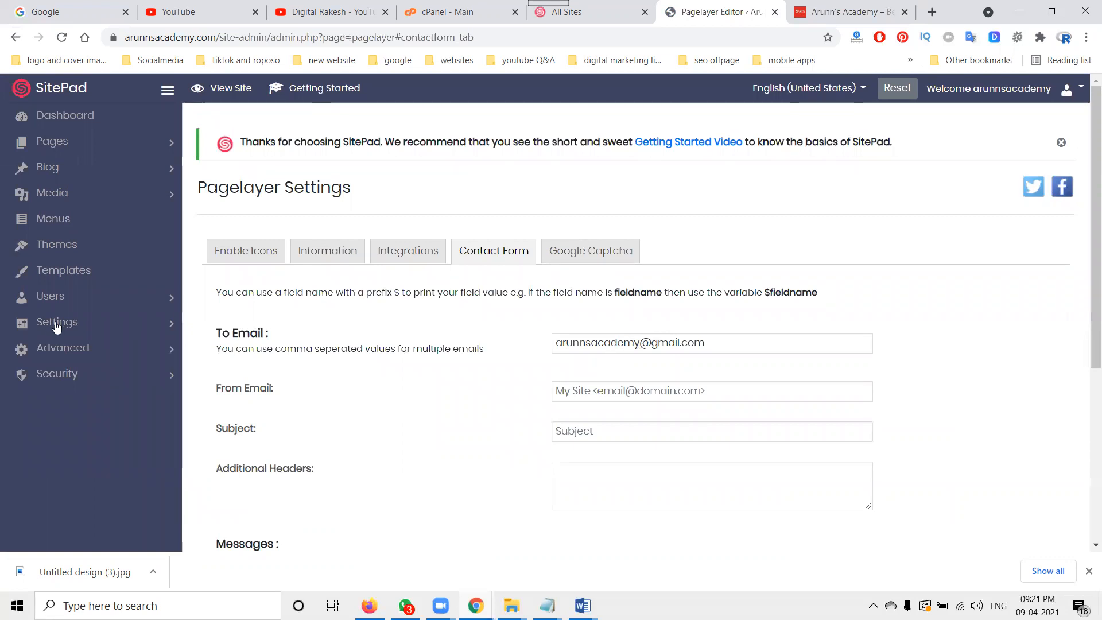
Step: Open the Contact page in the editor and replace its placeholder text with the first paragraph copied from the Arunn's Academy description document
left_click(62, 143)
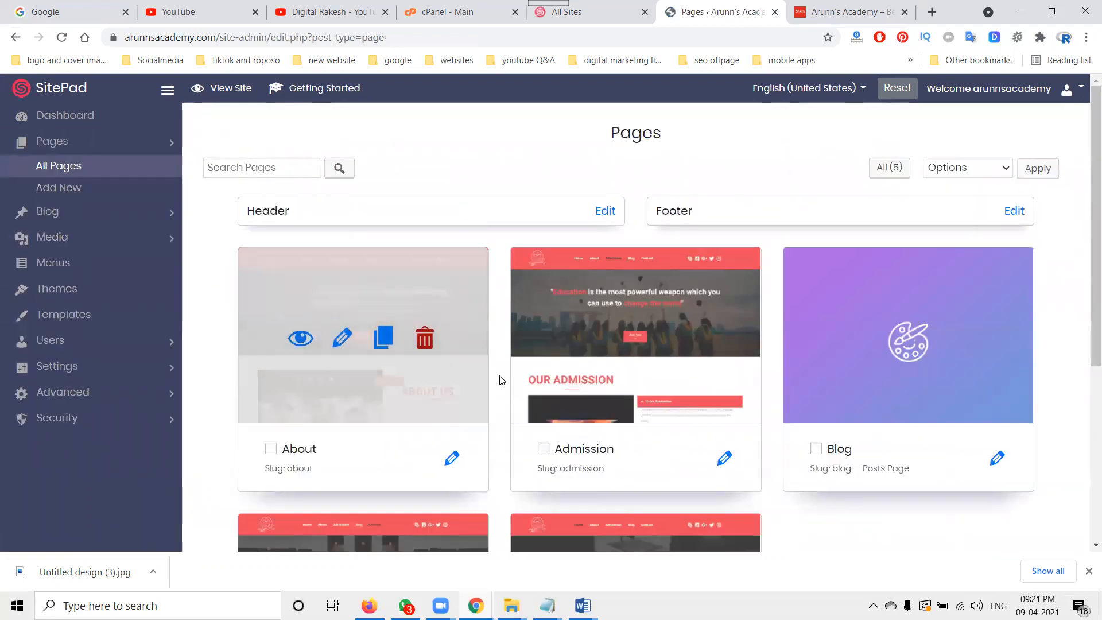
scroll(666, 342, "down", 3)
scroll(526, 360, "down", 3)
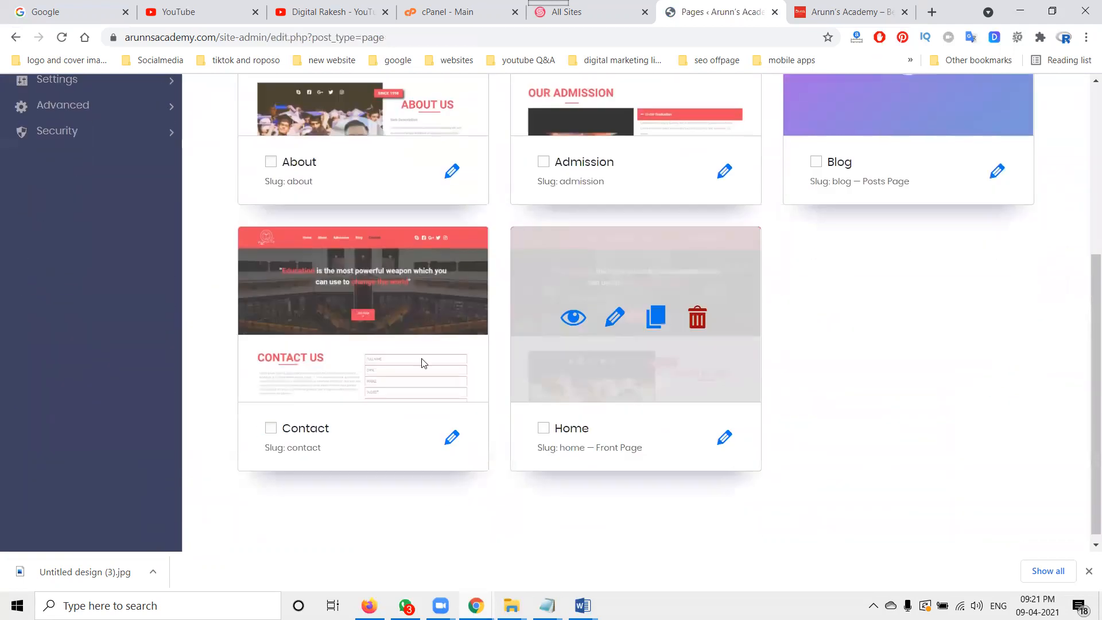
left_click(342, 319)
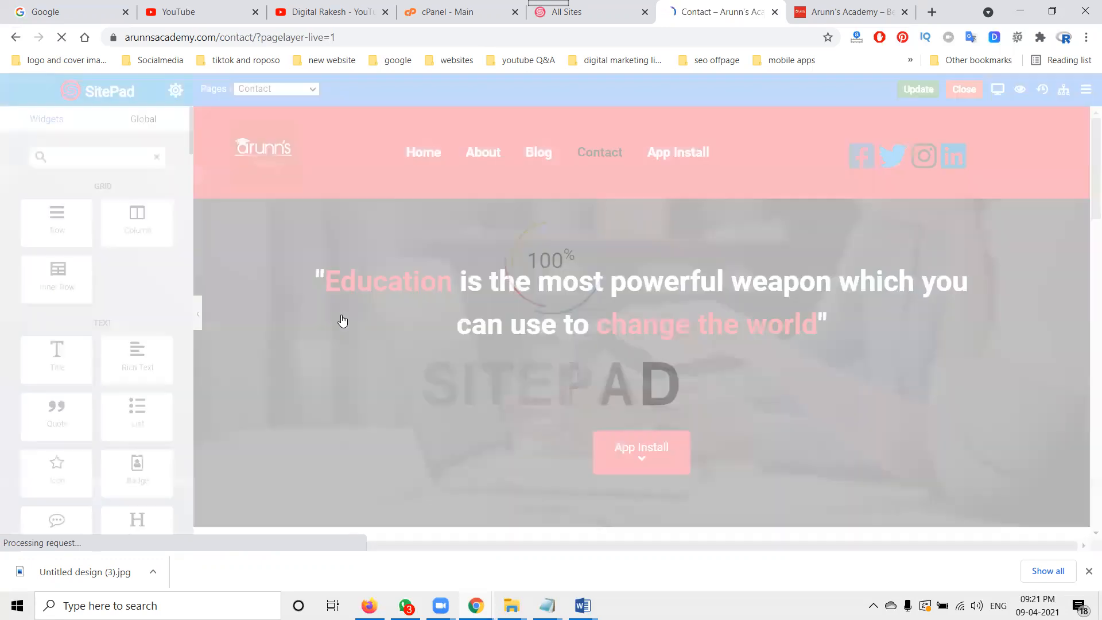
scroll(664, 393, "down", 8)
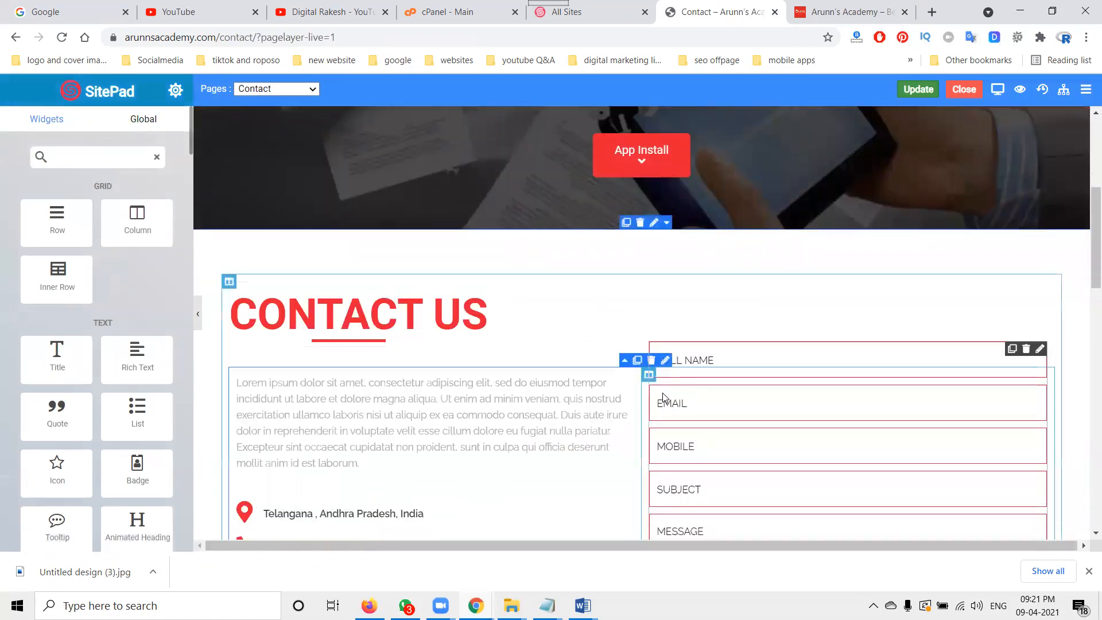
left_click(499, 314)
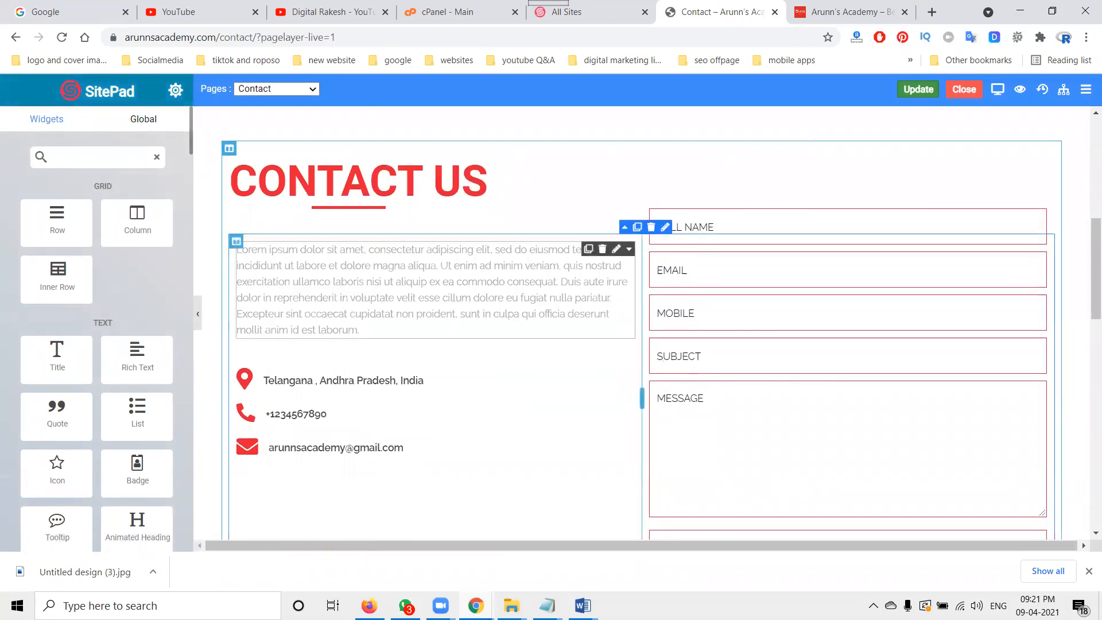
mouse_move(583, 606)
left_click(366, 503)
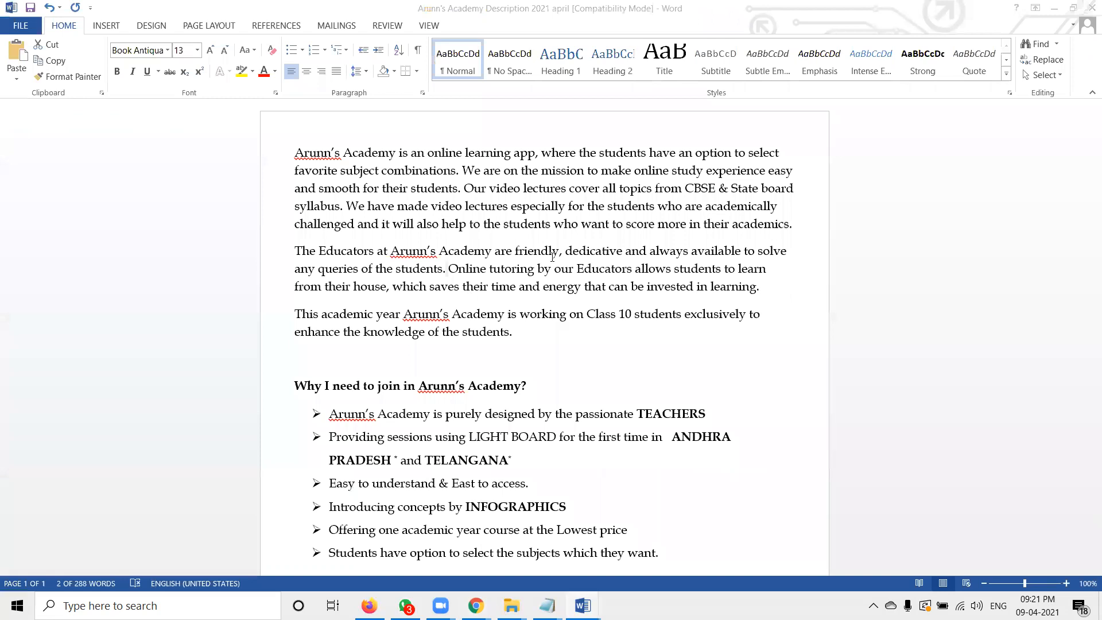
left_click_drag(794, 222, 291, 141)
key("ctrl+c")
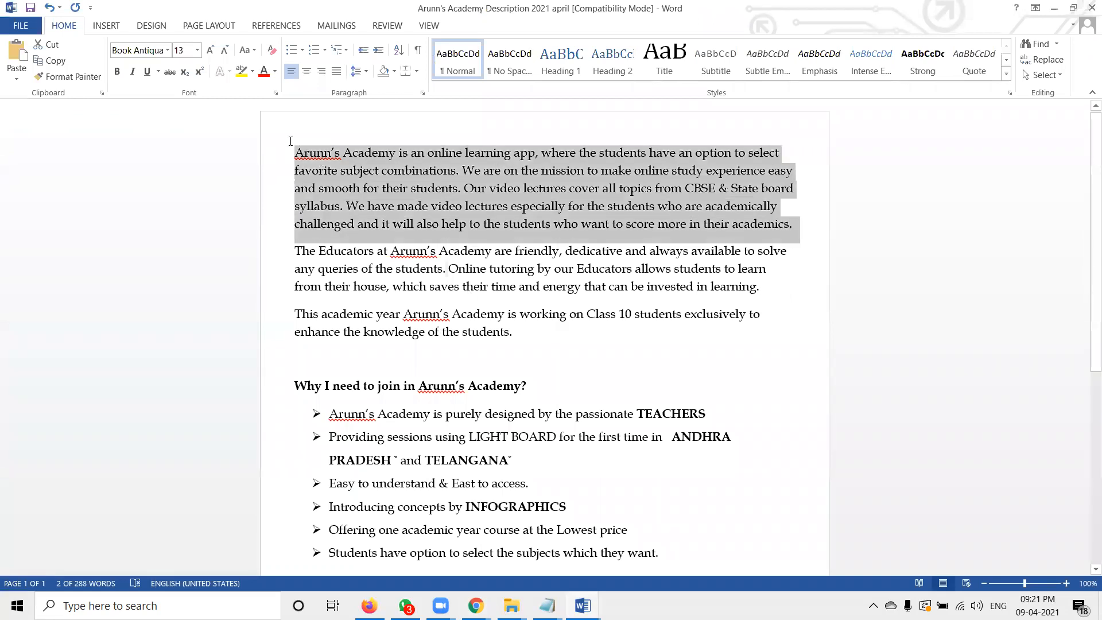
key("alt+Tab")
triple_click(351, 286)
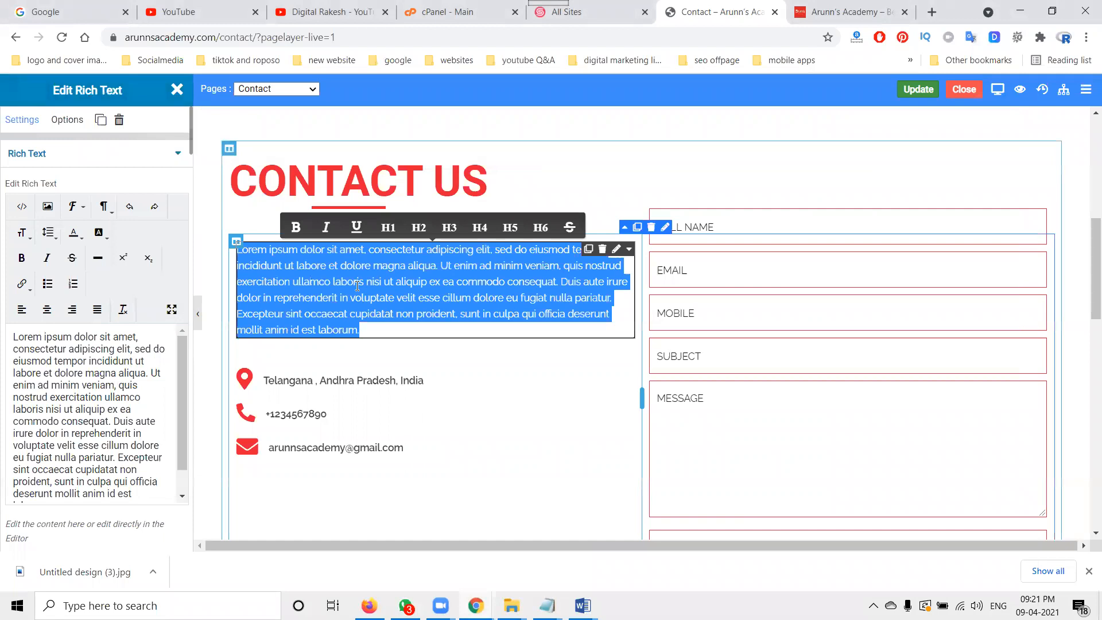
key("ctrl+v")
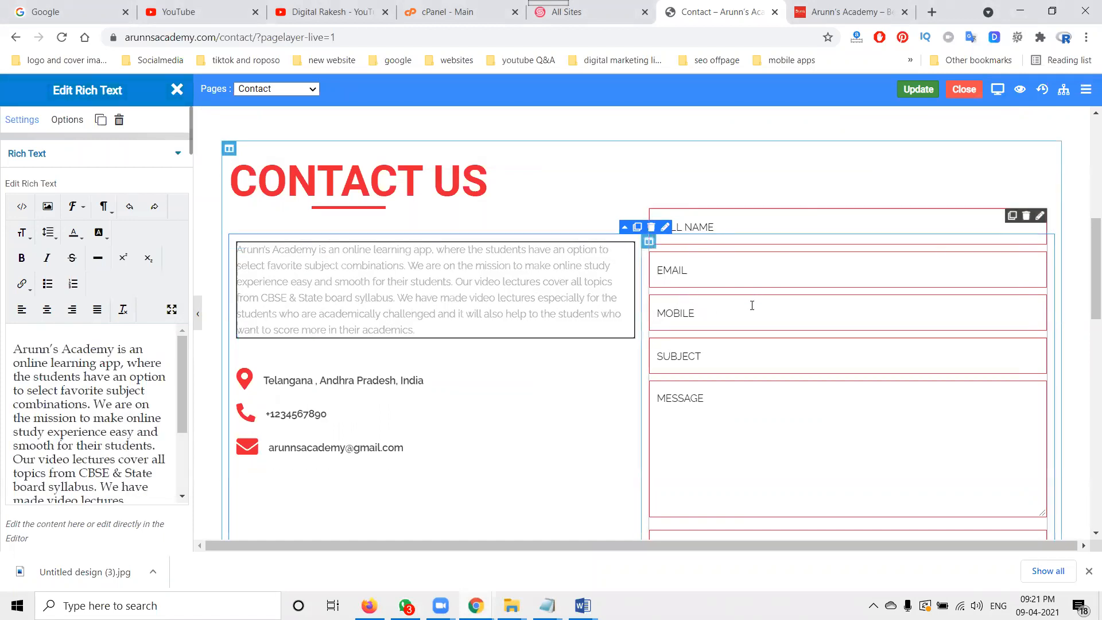
Step: Review the contact form widget's settings on the Contact page
scroll(747, 320, "down", 1)
scroll(780, 322, "down", 3)
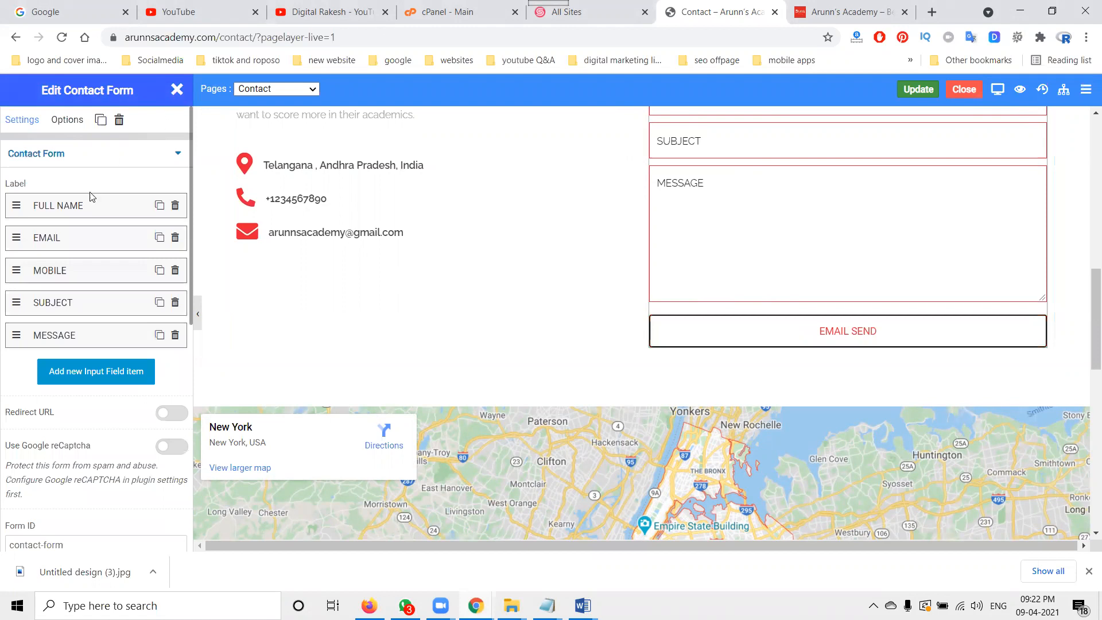
scroll(77, 307, "down", 2)
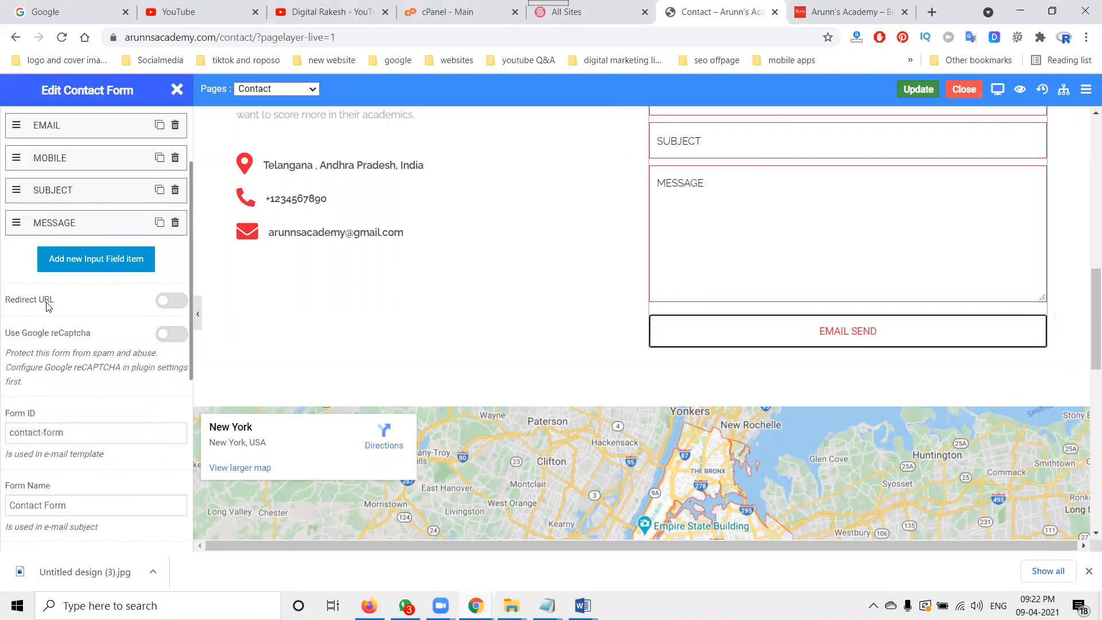
scroll(50, 350, "down", 2)
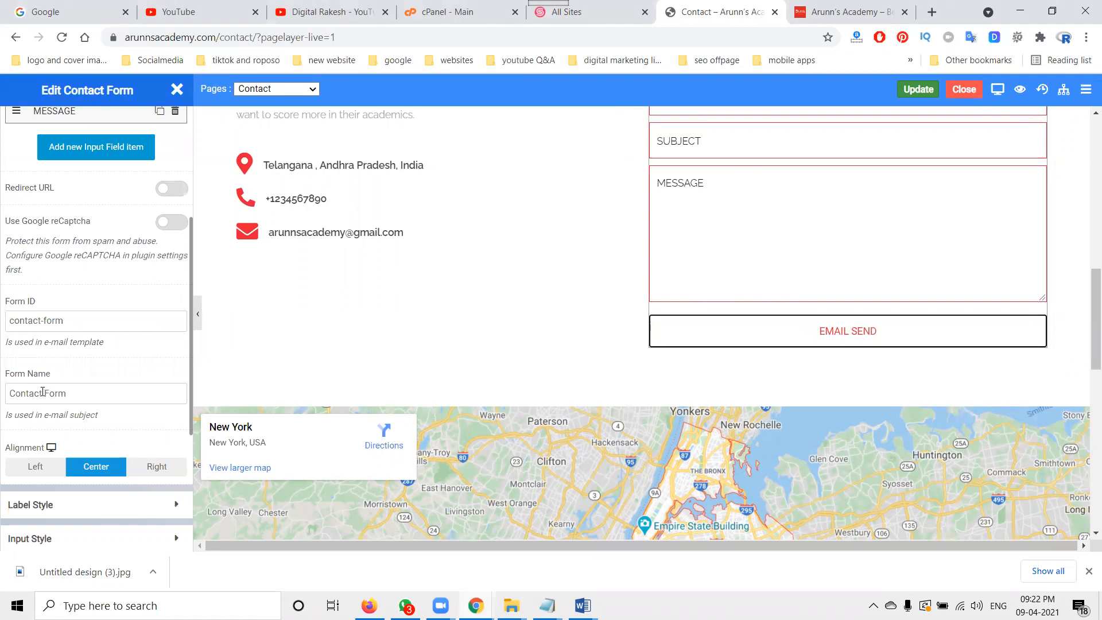
scroll(50, 395, "down", 2)
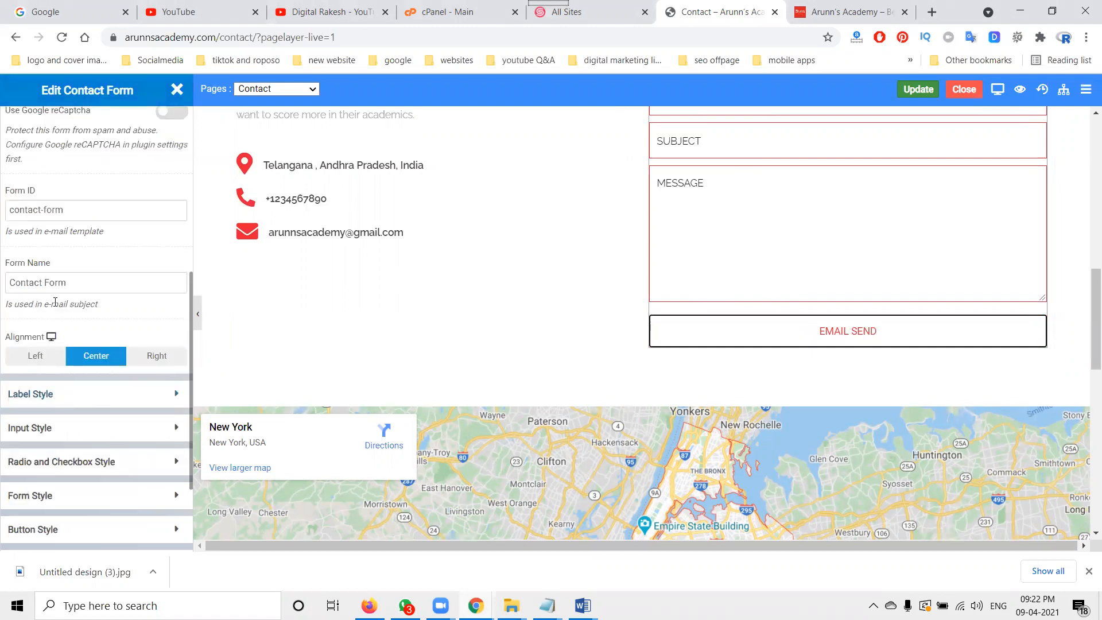
scroll(56, 303, "up", 2)
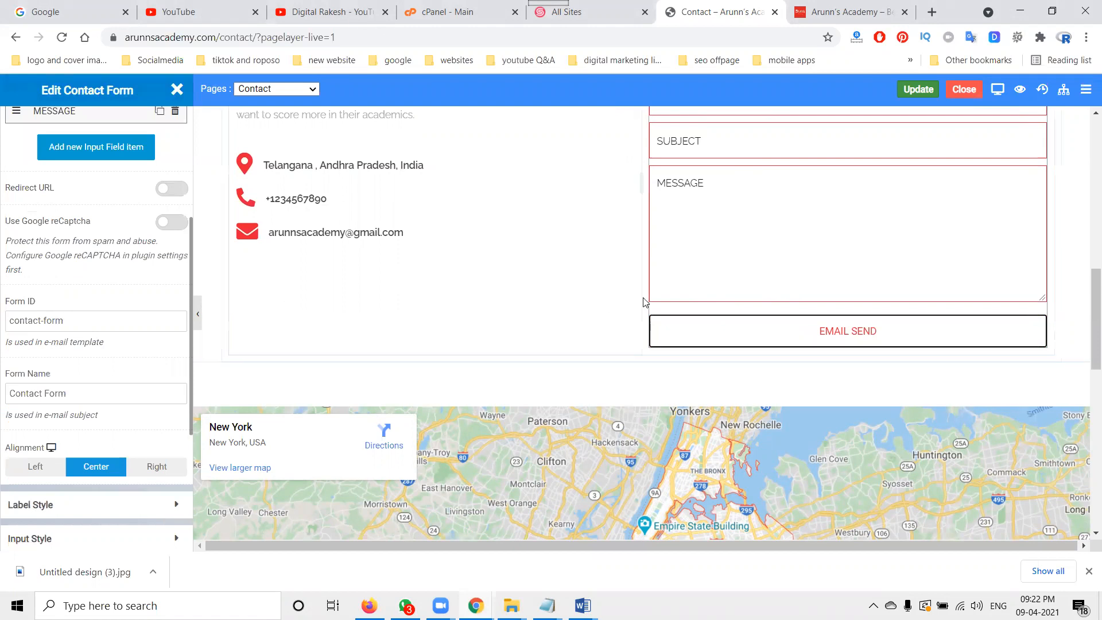
scroll(644, 297, "up", 6)
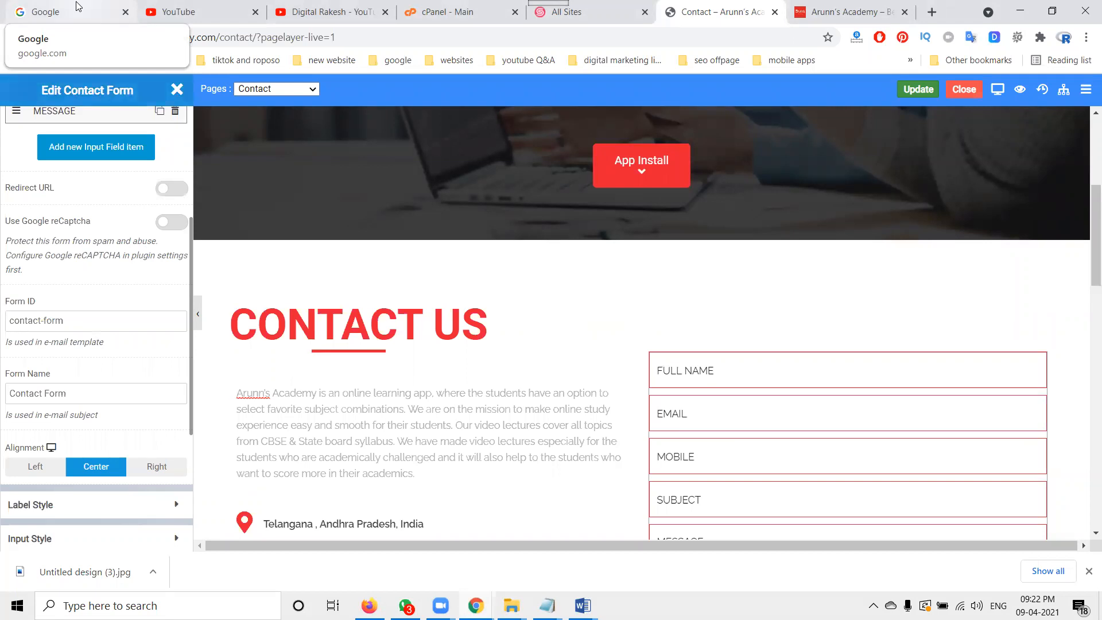
scroll(492, 318, "down", 3)
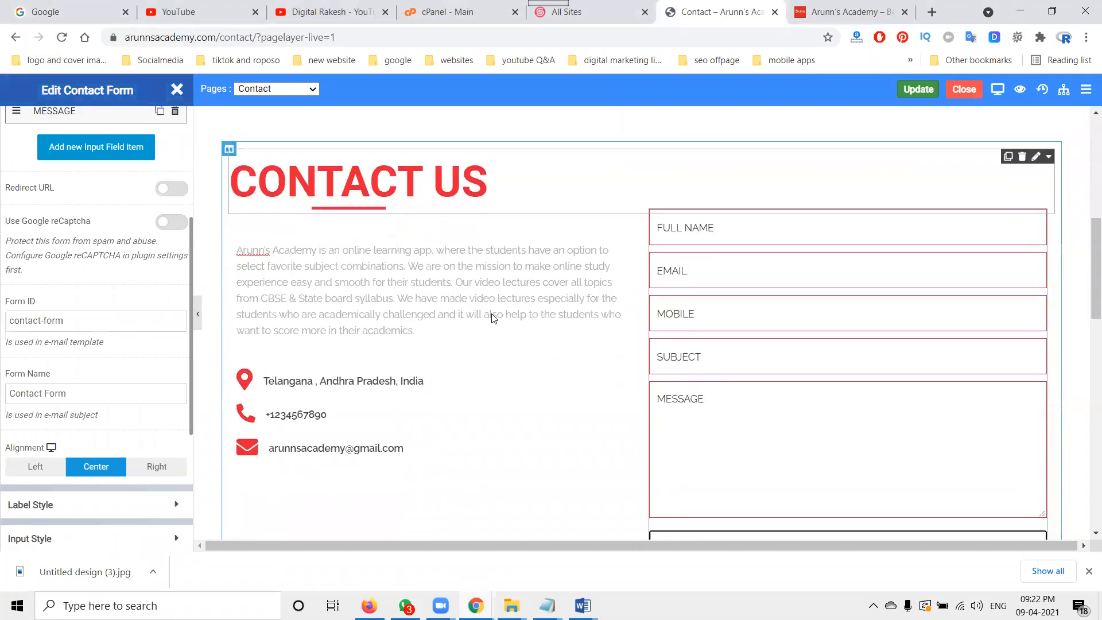
left_click(746, 269)
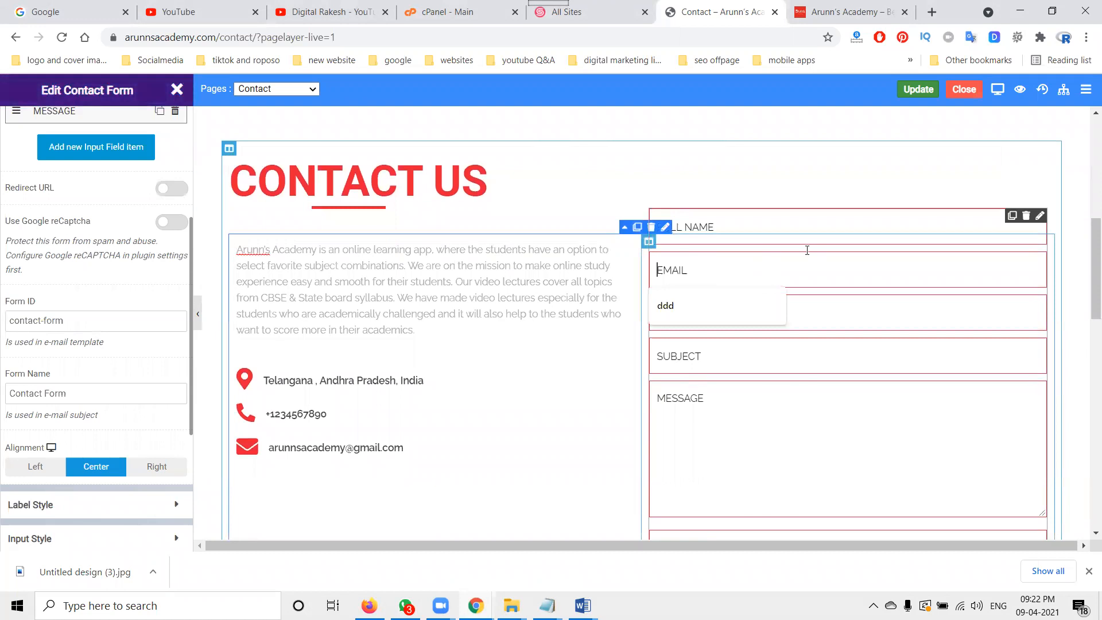
left_click(665, 229)
left_click(667, 233)
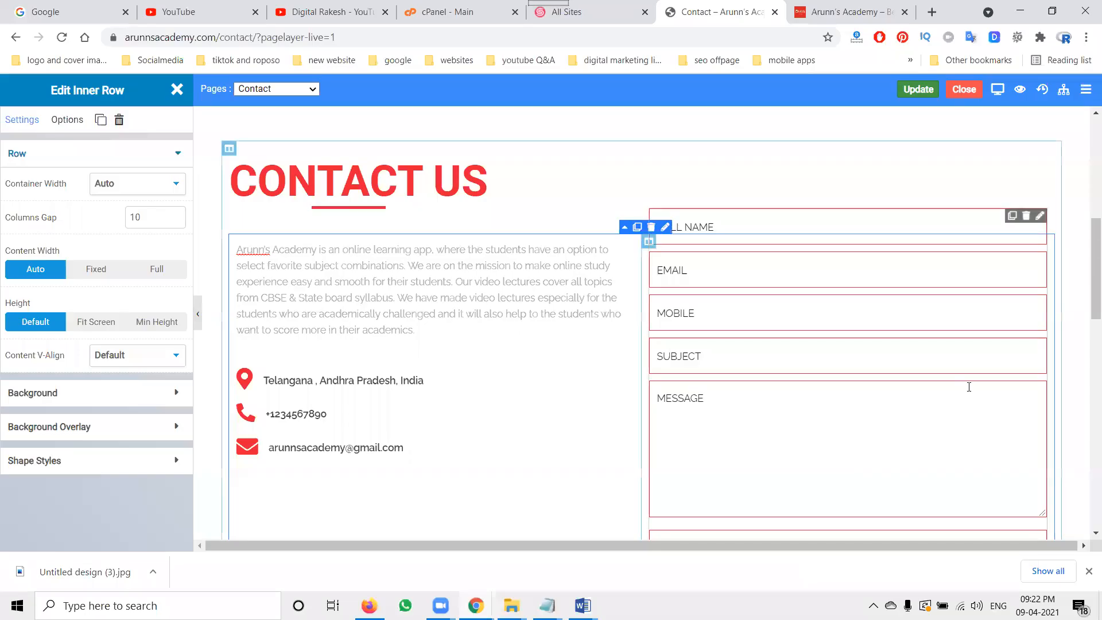
left_click(175, 90)
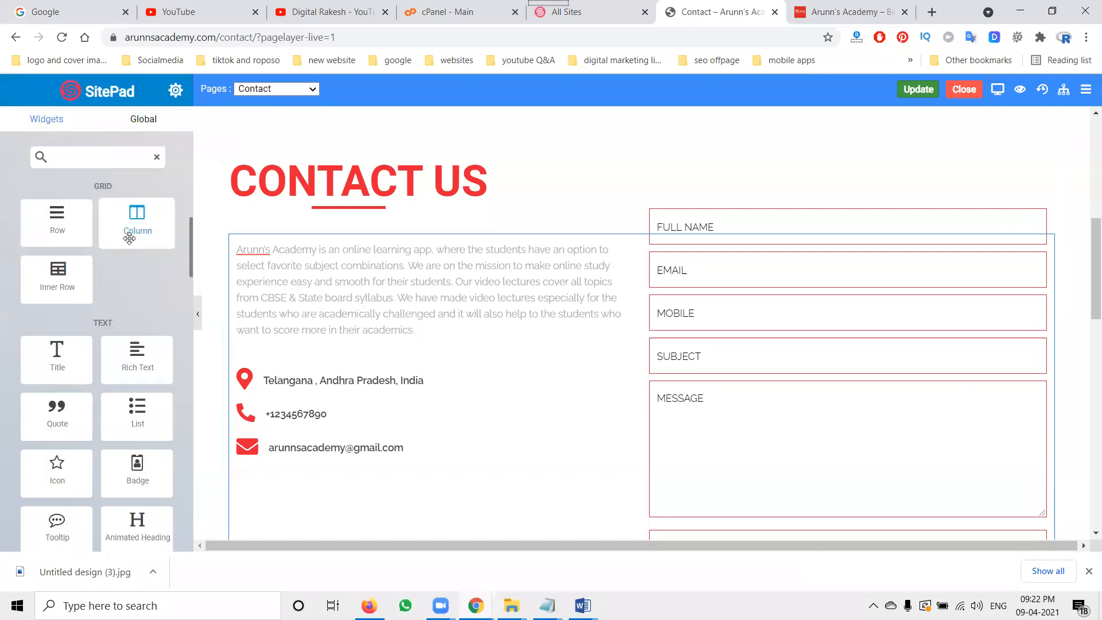
Step: Set the Google Maps widget's address on the Contact page to "india"
scroll(297, 286, "down", 6)
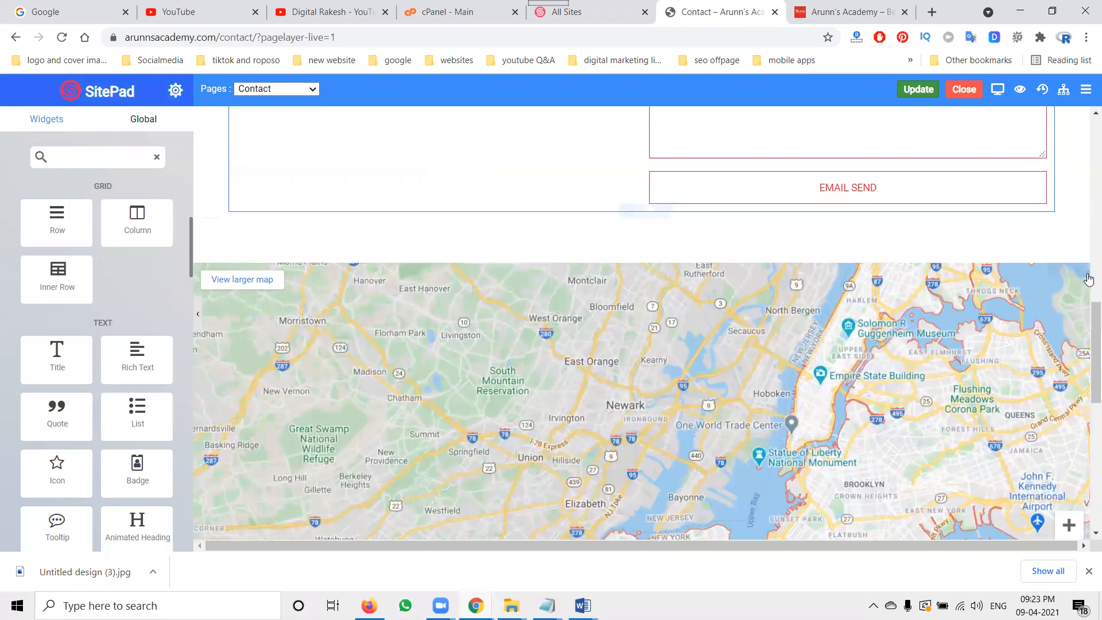
left_click(1083, 272)
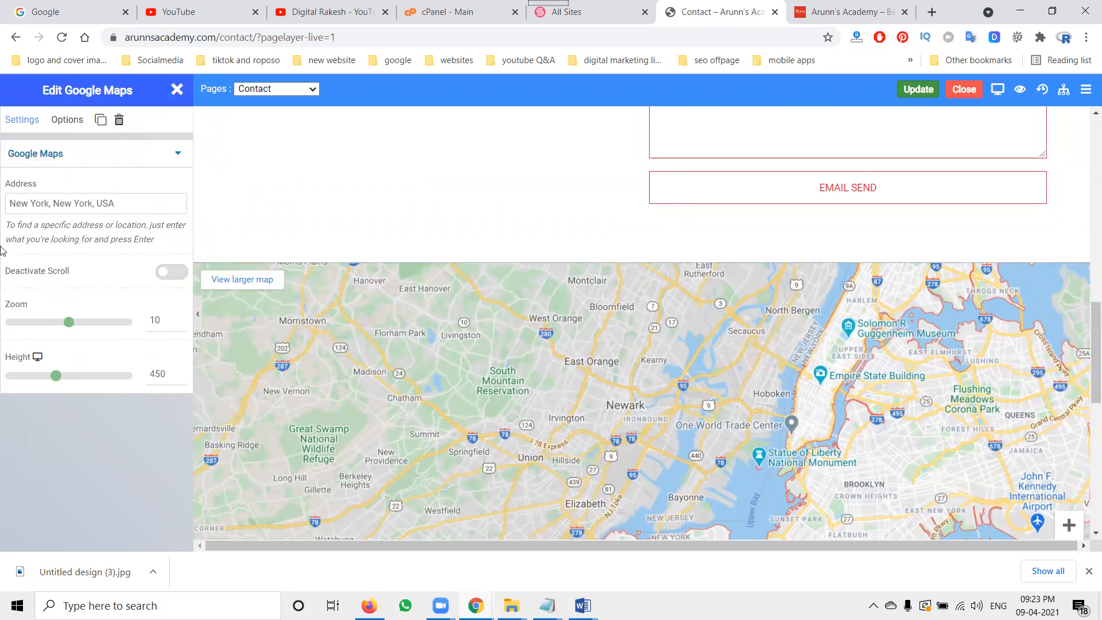
triple_click(91, 205)
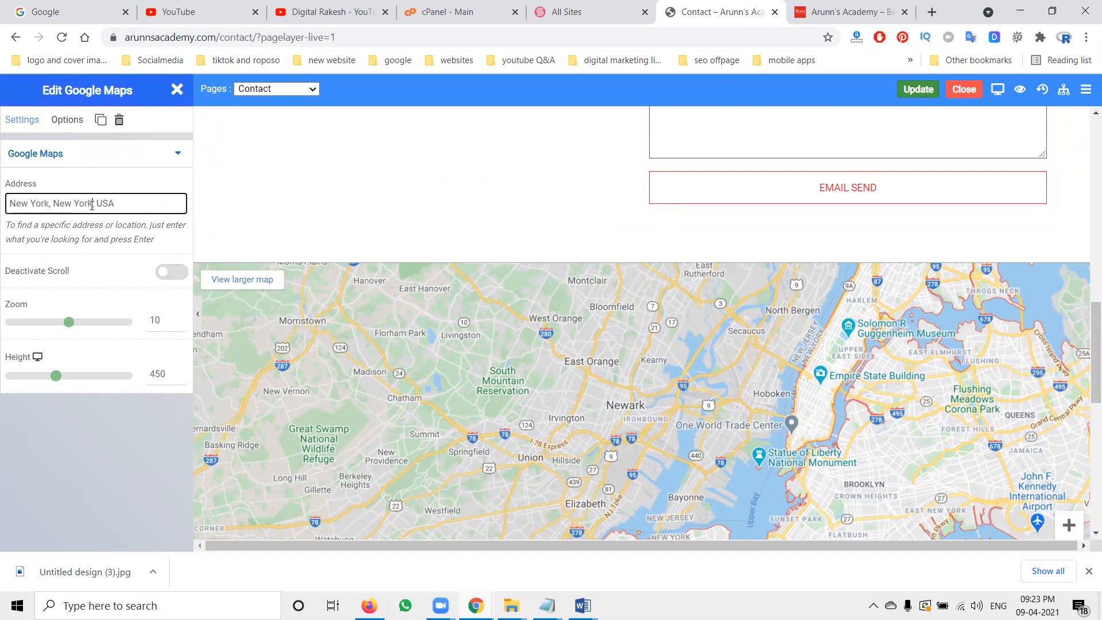
type("telanagna")
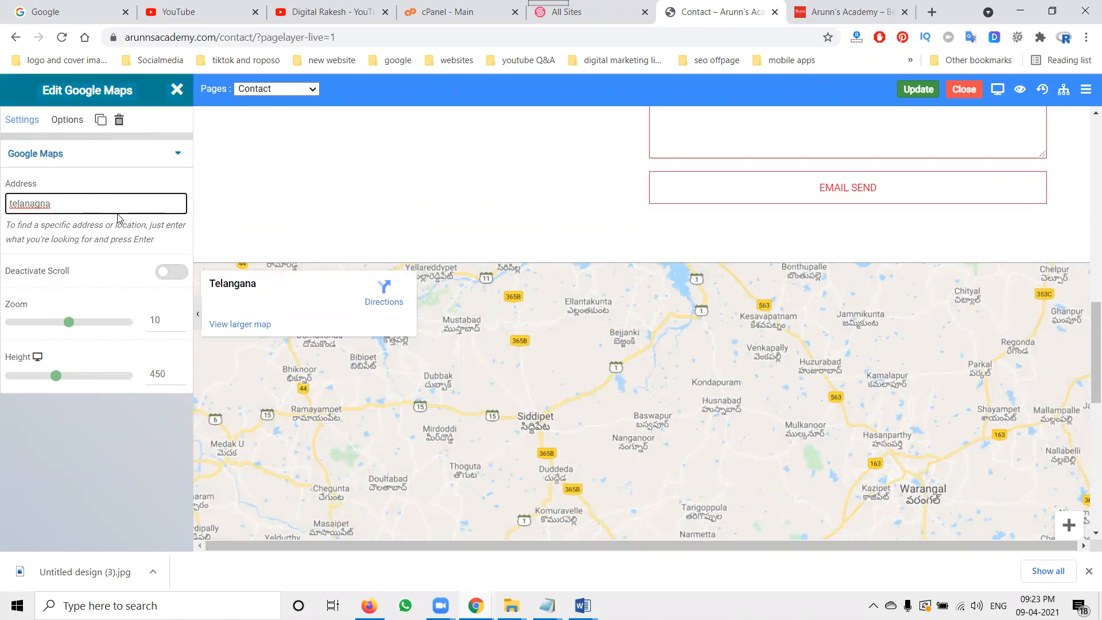
type(", an")
key("BackSpace")
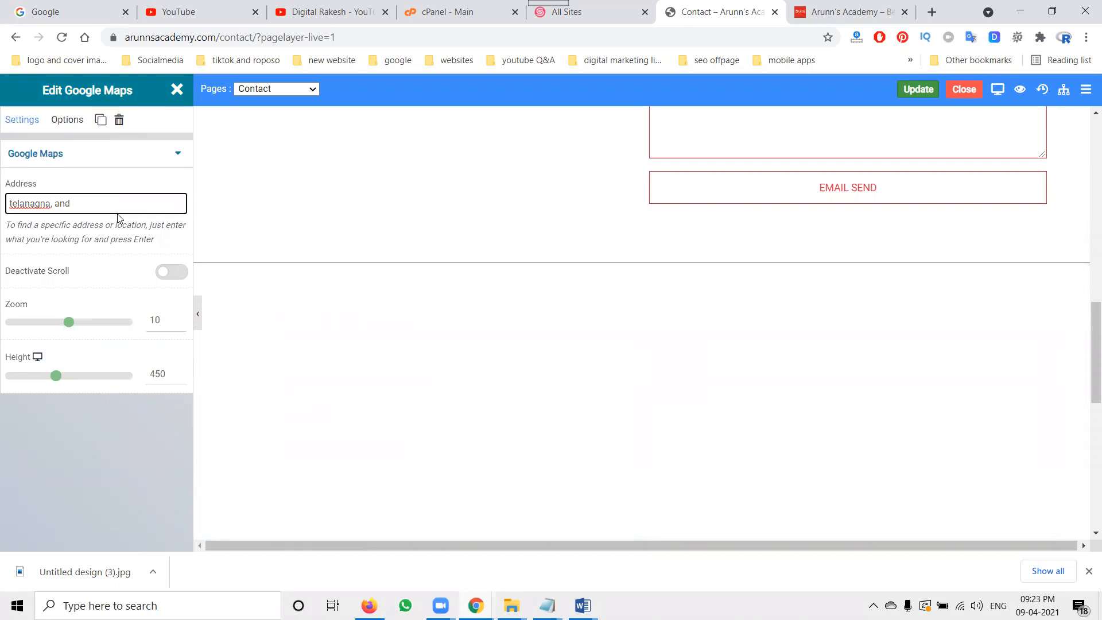
key("BackSpace")
key("BackSpace")
key("BackSpace")
key("BackSpace")
key("BackSpace")
key("BackSpace")
key("BackSpace")
key("BackSpace")
key("BackSpace")
key("BackSpace")
key("BackSpace")
key("BackSpace")
type("india")
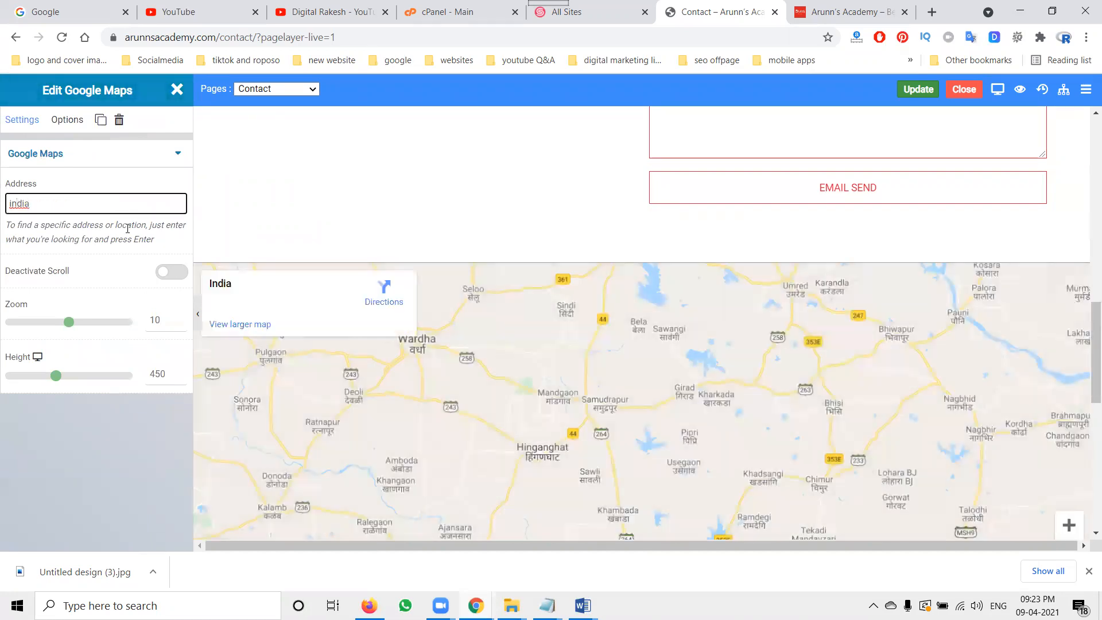
Step: Save the Contact page changes and dismiss the confirmation
left_click(917, 99)
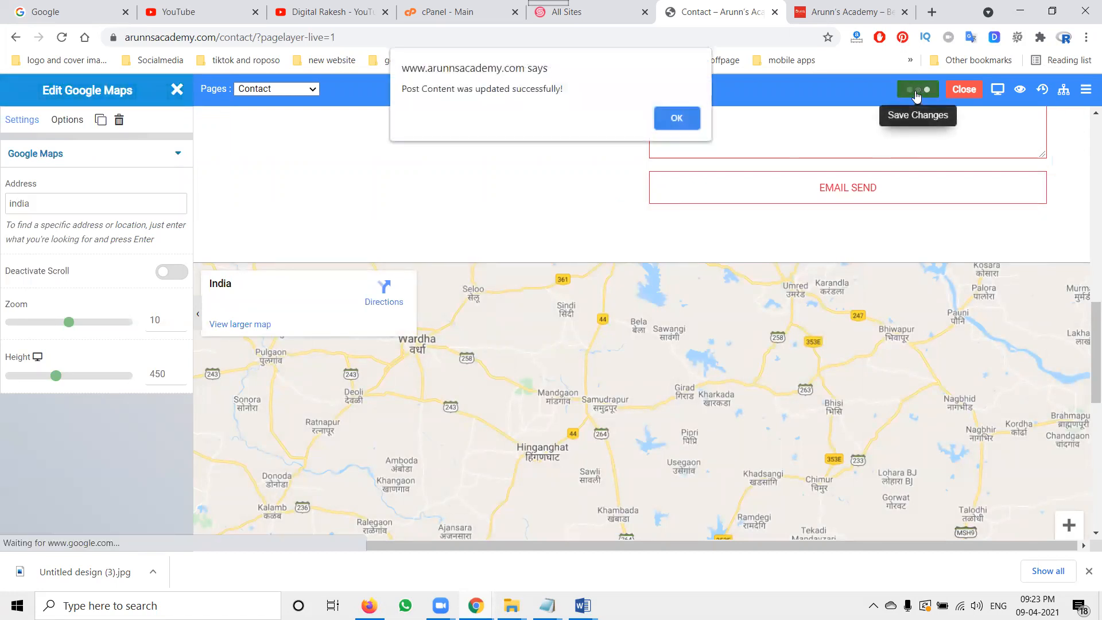
left_click(673, 118)
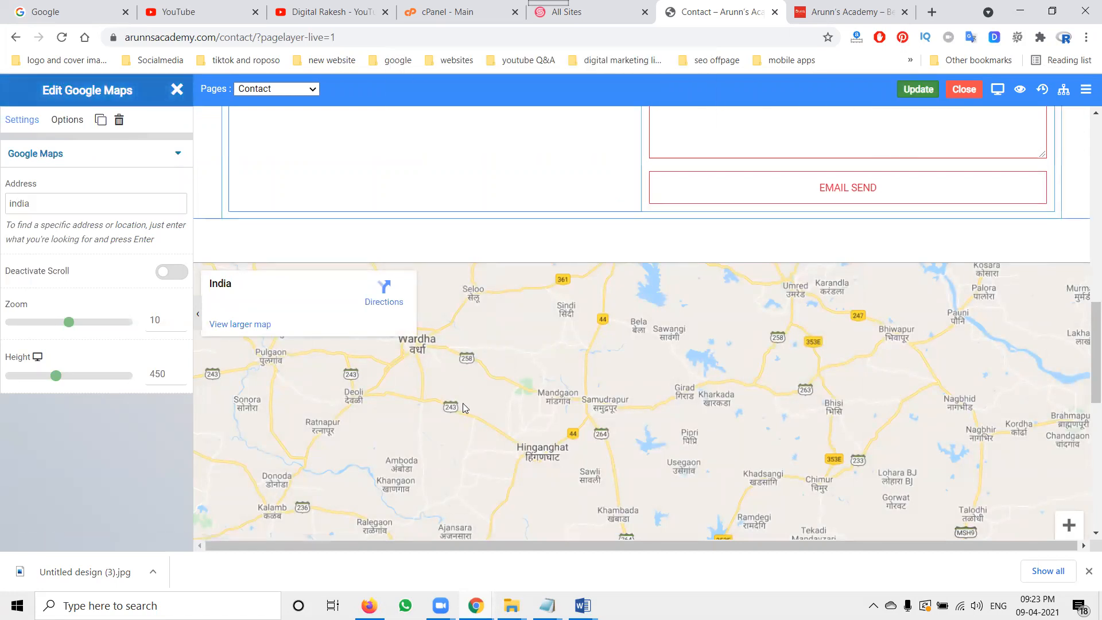
scroll(521, 365, "down", 4)
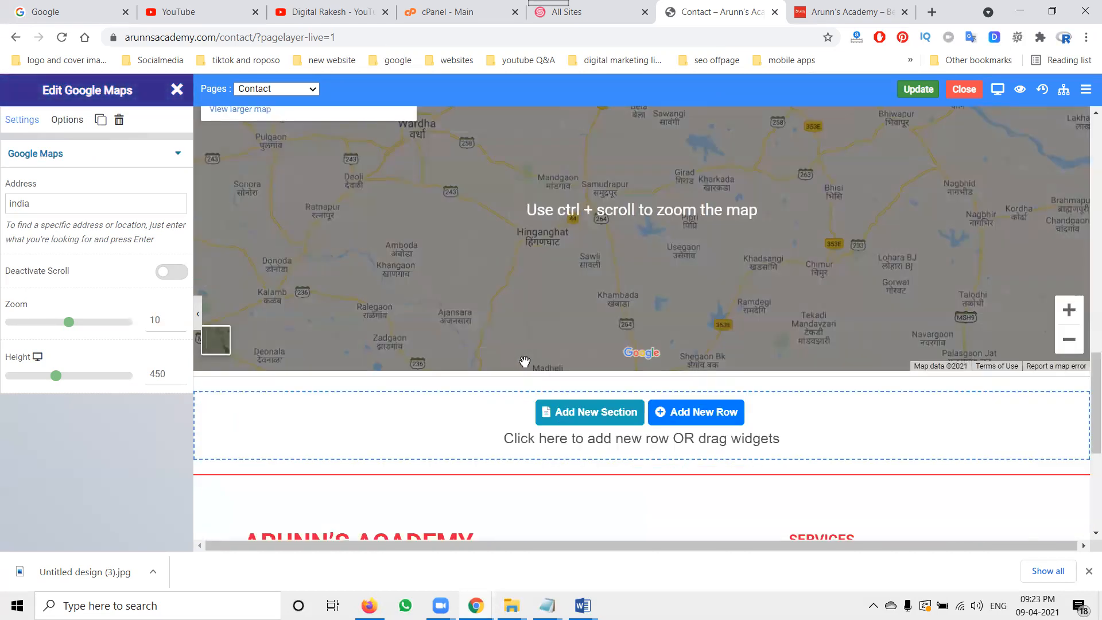
scroll(532, 356, "up", 3)
scroll(533, 354, "down", 2)
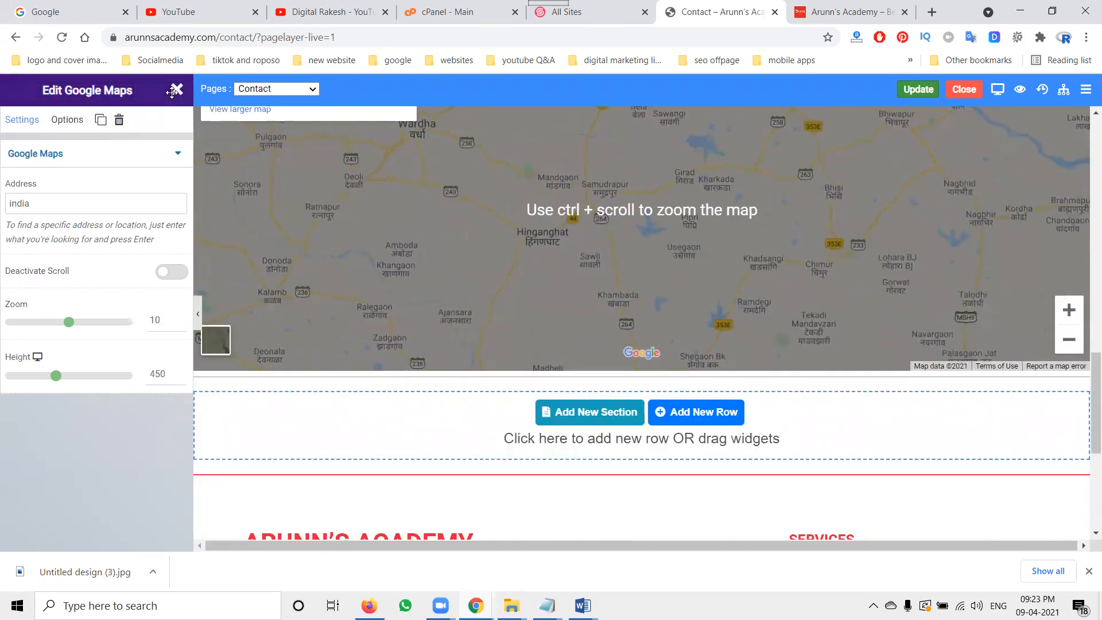
Step: Close the Google Maps widget editor and browse through the list of available widgets
left_click(173, 92)
scroll(75, 250, "down", 5)
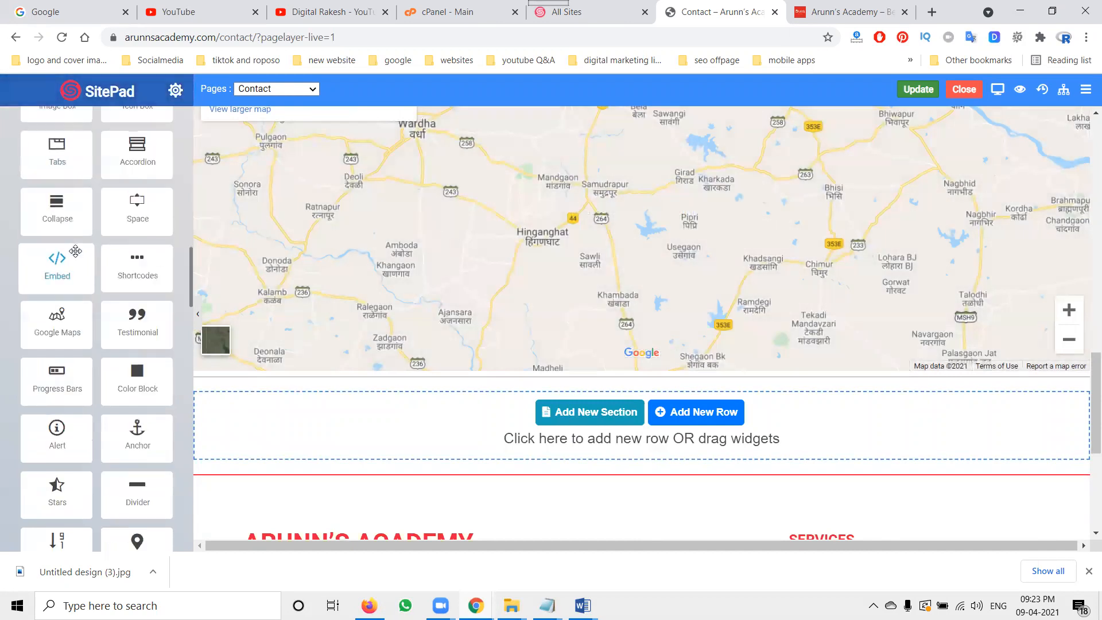
scroll(75, 248, "down", 4)
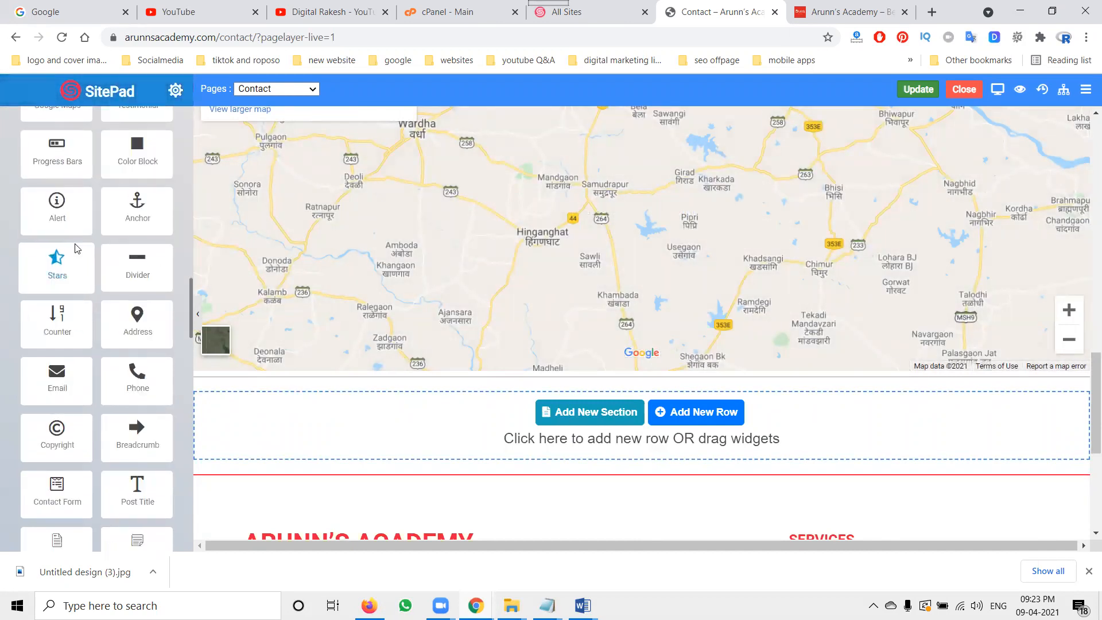
scroll(76, 248, "down", 2)
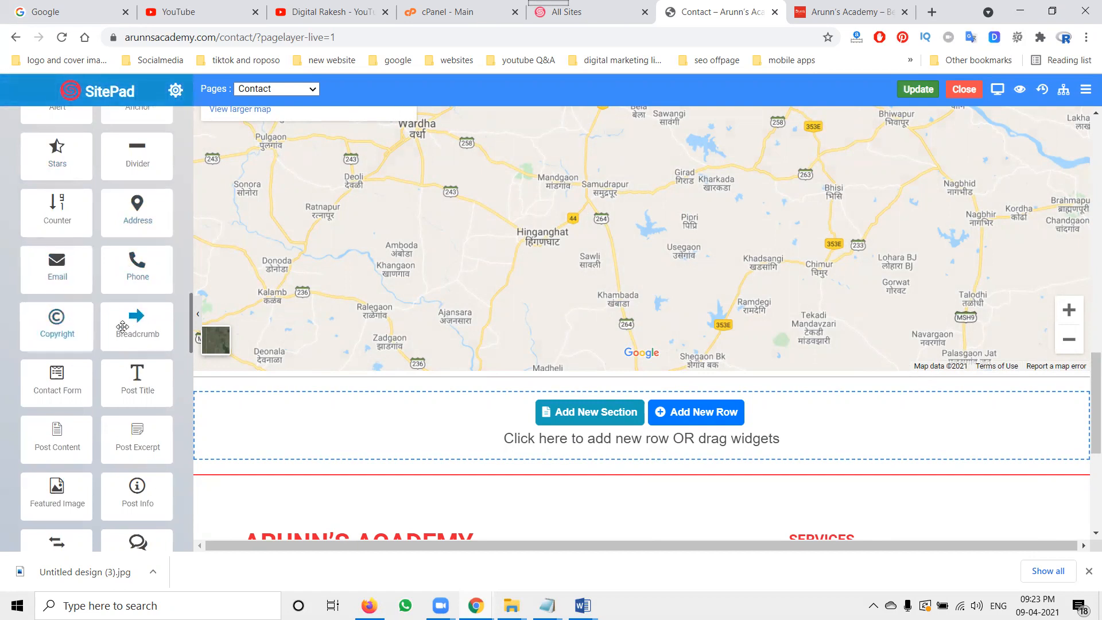
scroll(122, 327, "down", 2)
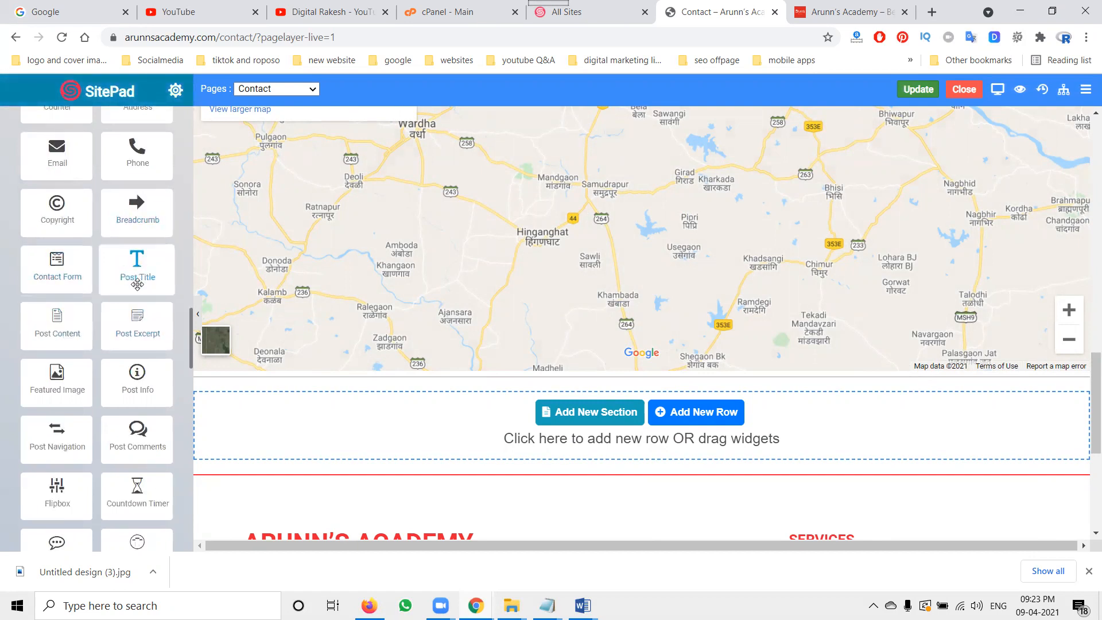
scroll(126, 356, "down", 10)
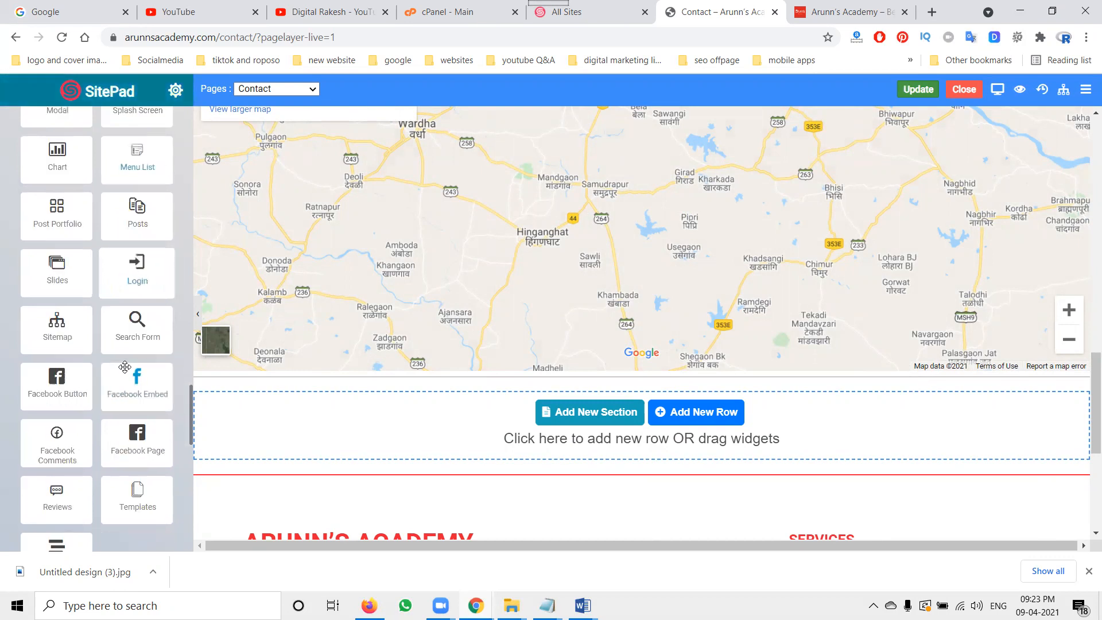
scroll(124, 370, "down", 2)
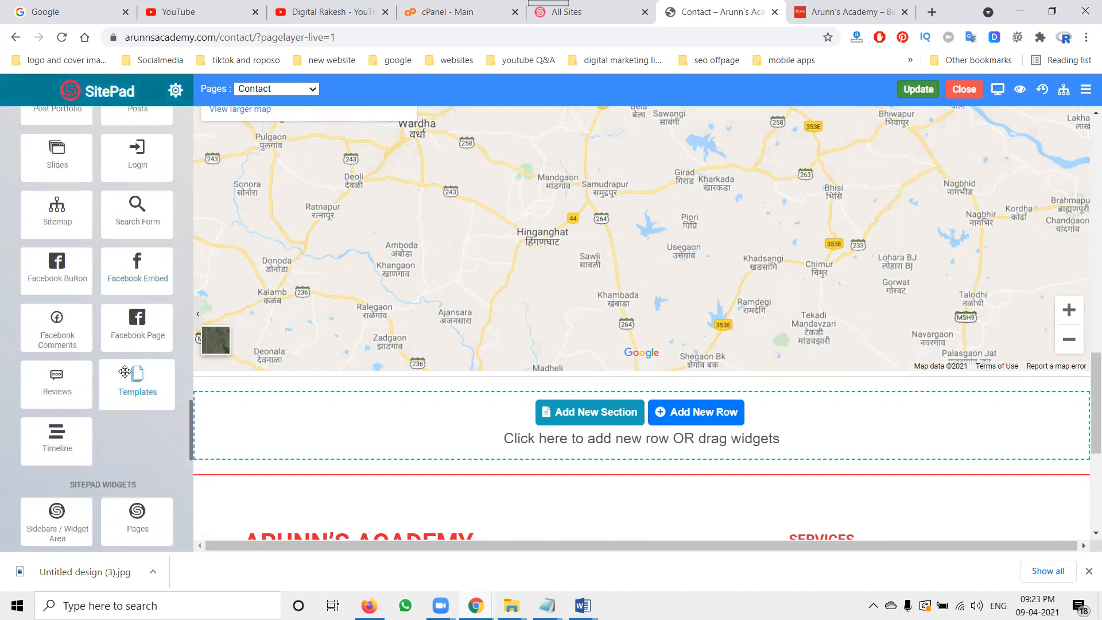
scroll(178, 280, "up", 15)
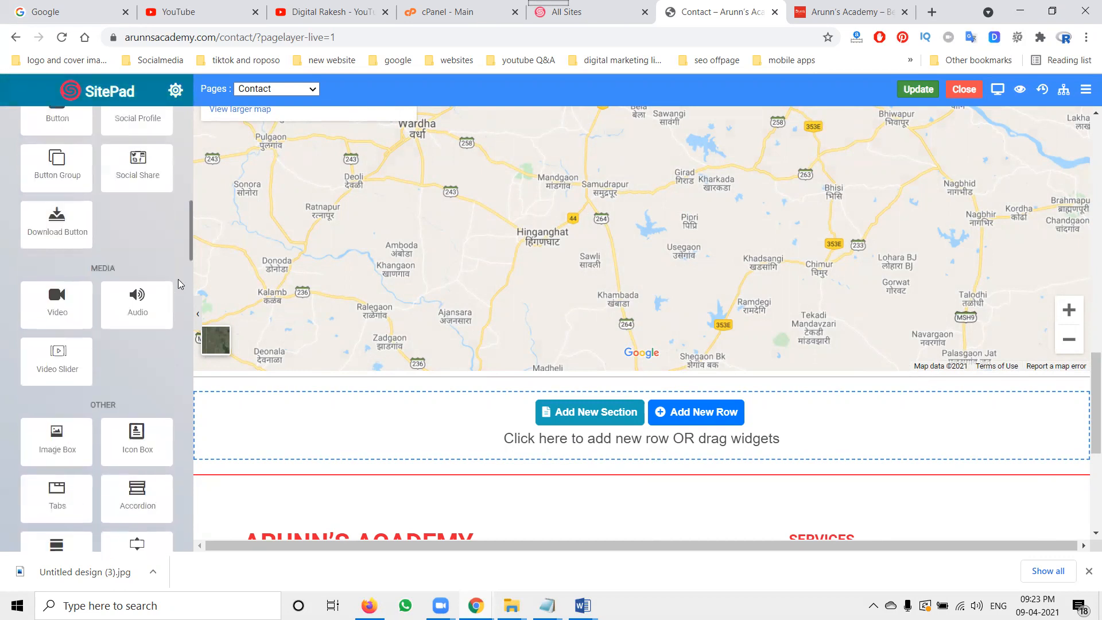
scroll(178, 279, "up", 5)
Step: Compare the live home page with the Contact page open in the editor
left_click(830, 18)
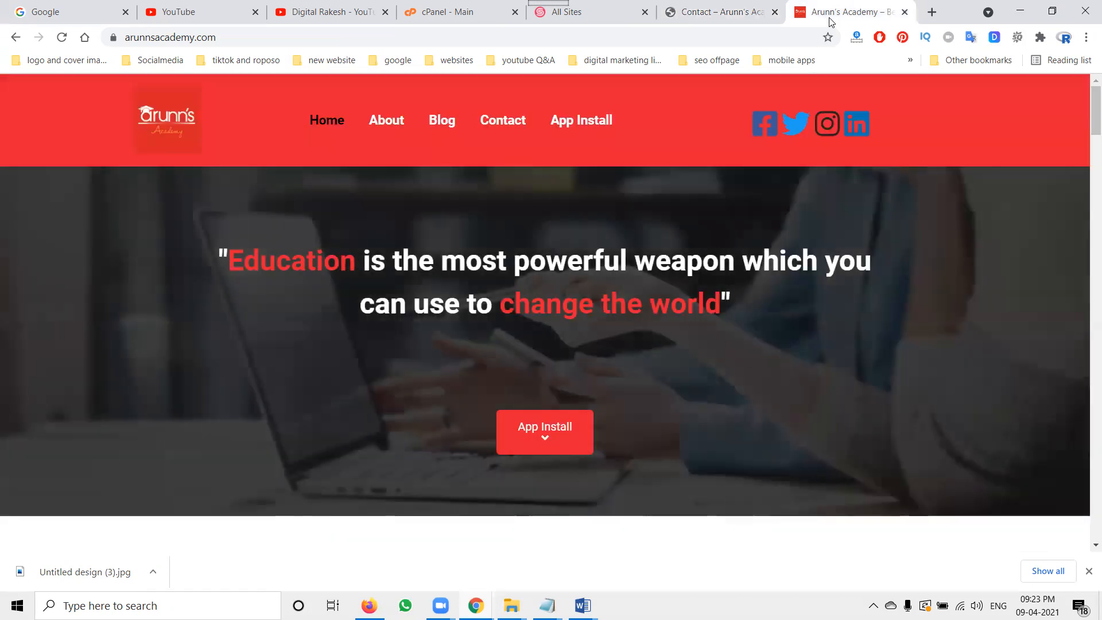
scroll(779, 253, "down", 1)
scroll(778, 249, "down", 6)
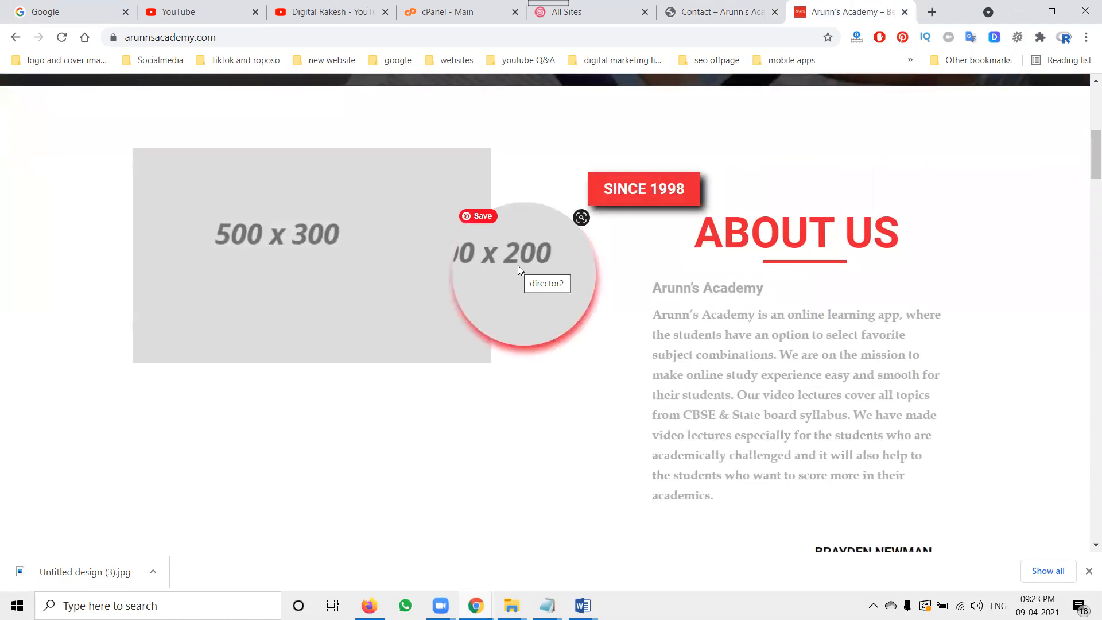
left_click(688, 13)
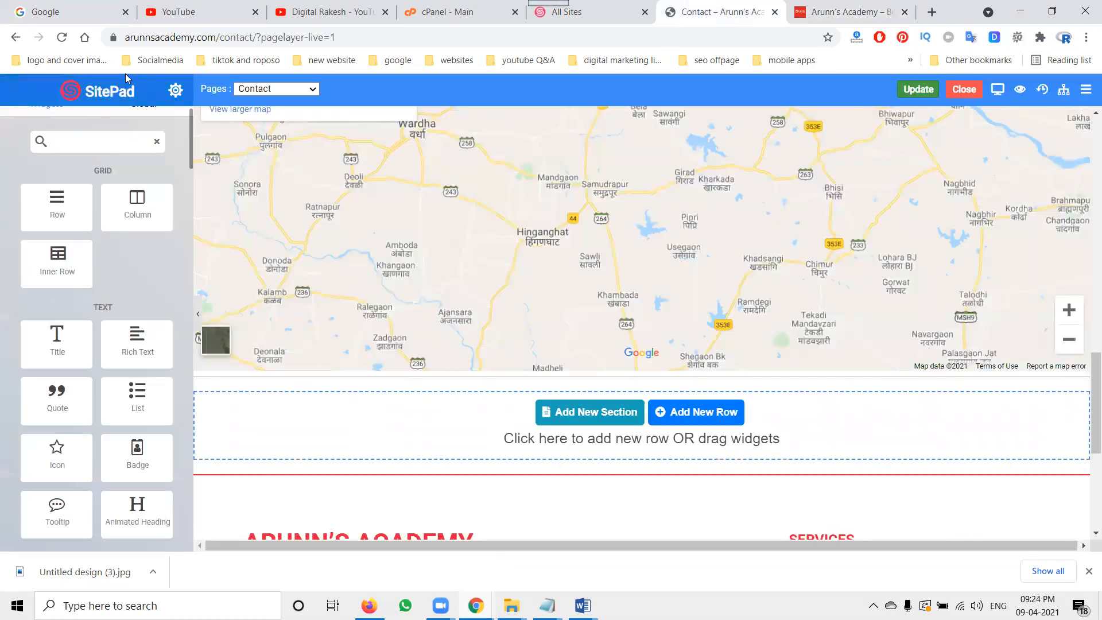
scroll(427, 278, "up", 10)
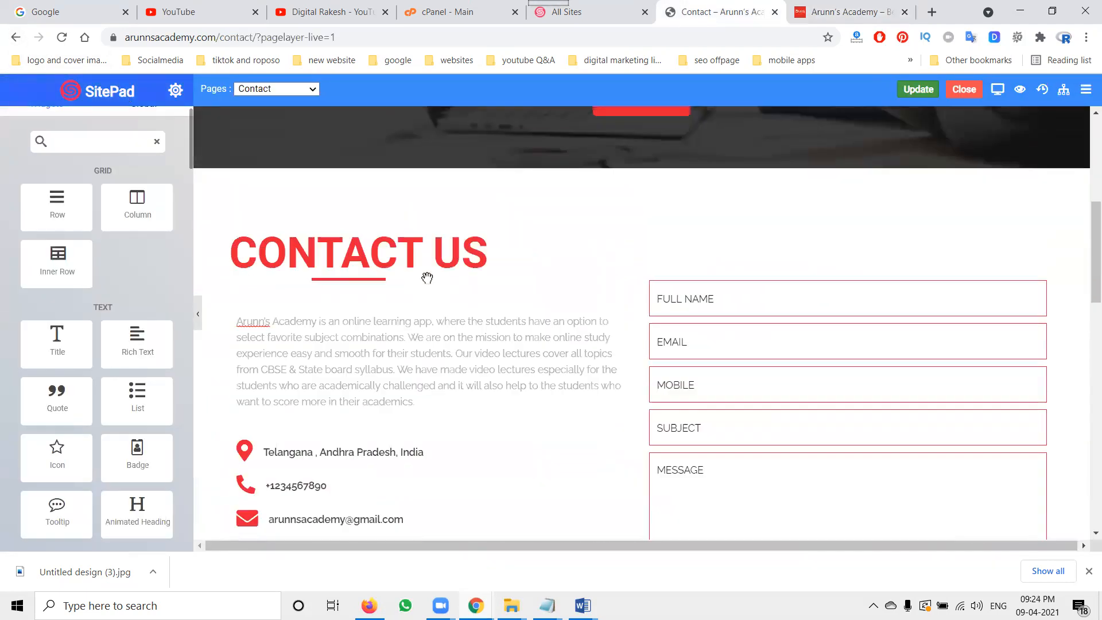
scroll(427, 278, "down", 3)
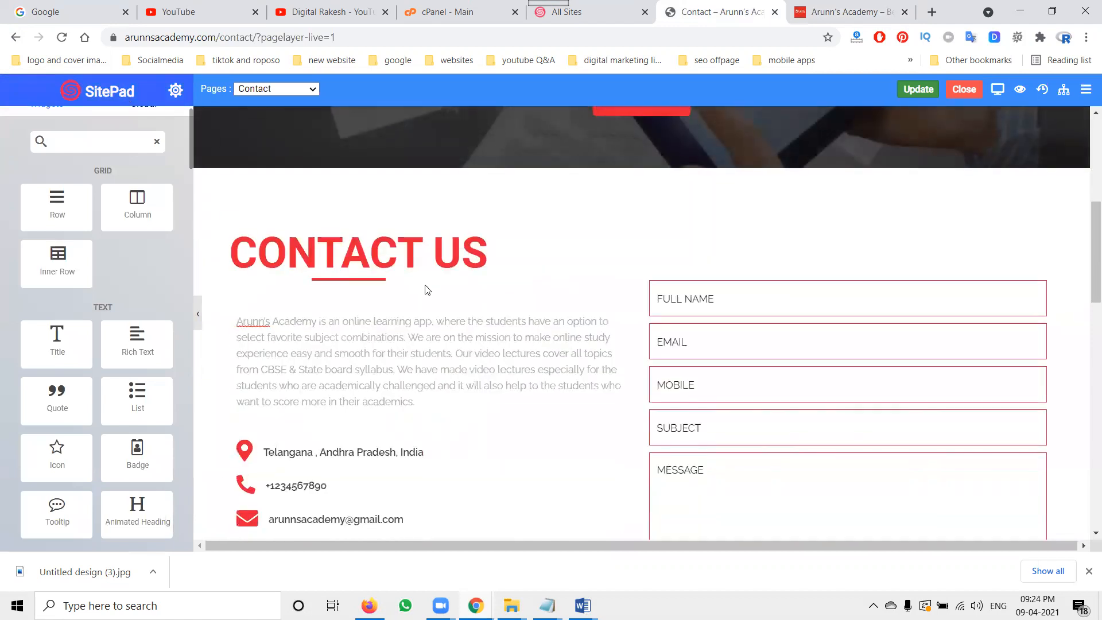
Step: Go back to the Pages list and open the Home page in the SitePad editor
left_click(10, 40)
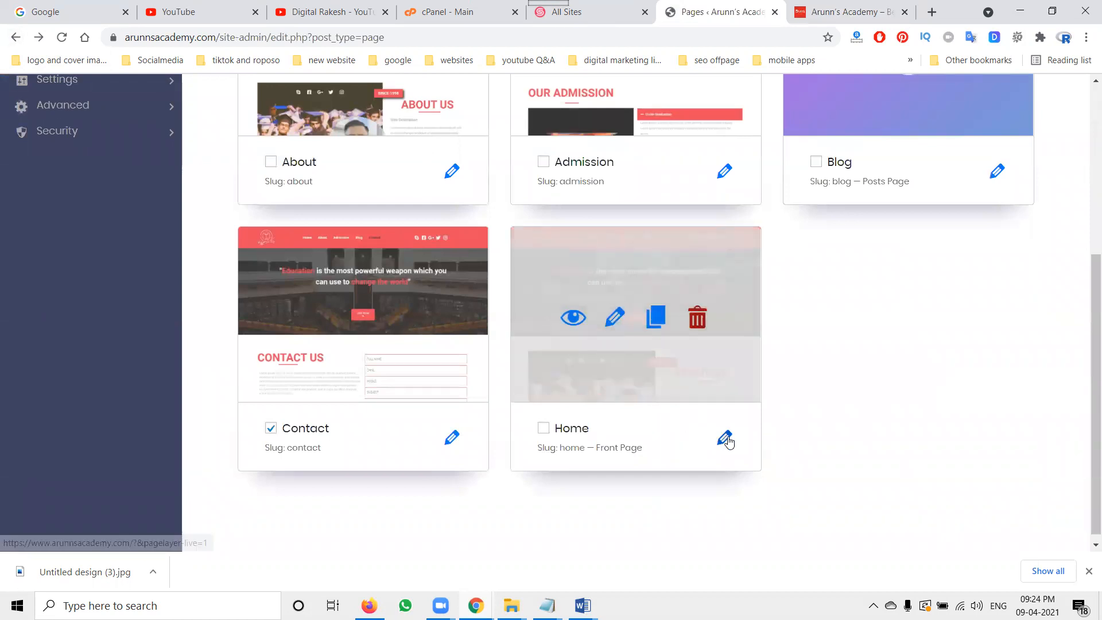
left_click(615, 318)
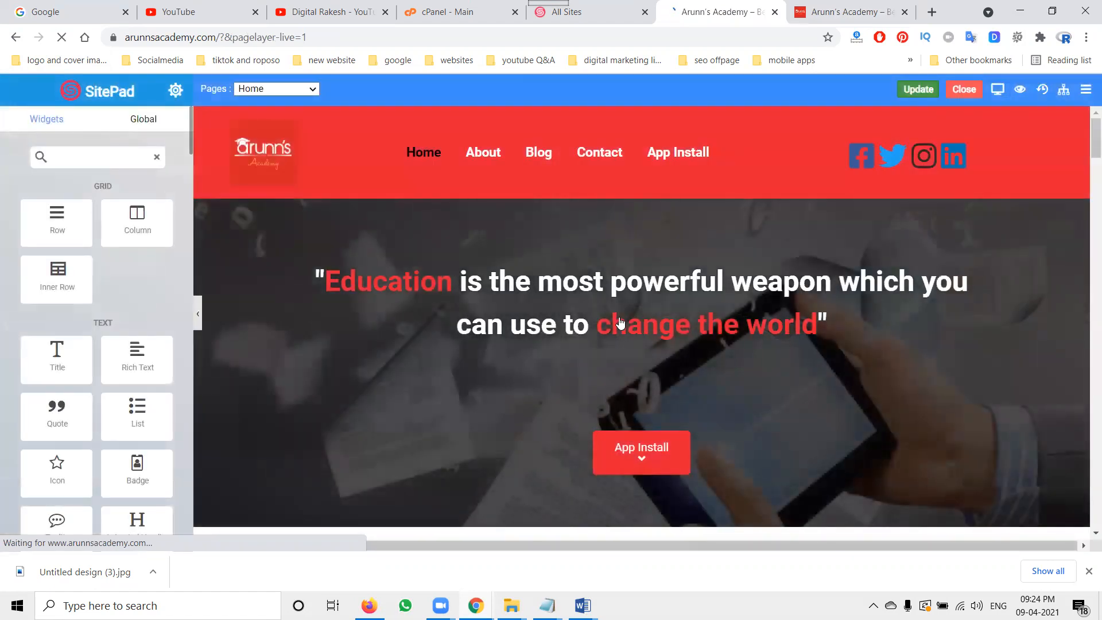
scroll(617, 320, "down", 8)
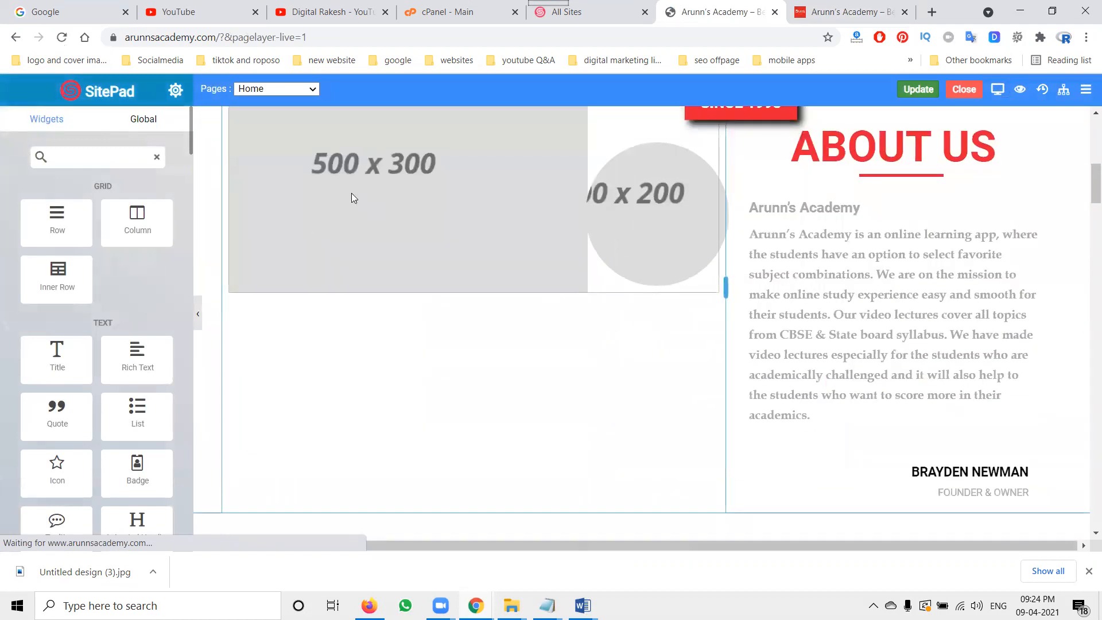
Step: Inspect the settings of the two placeholder images in the About Us section, comparing with the live site
left_click(351, 194)
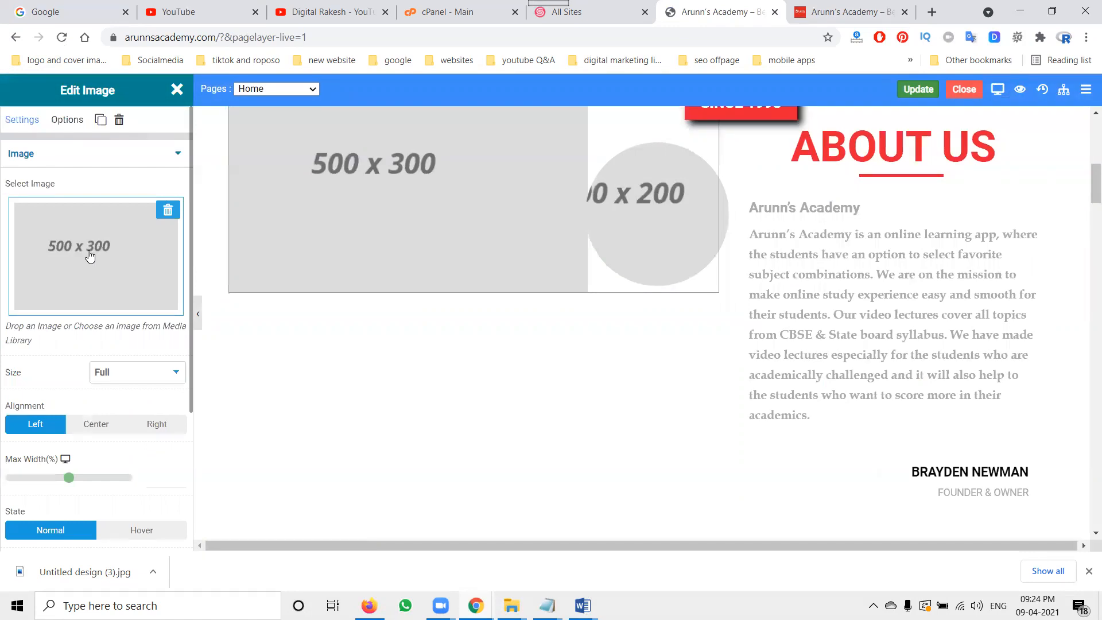
left_click(635, 223)
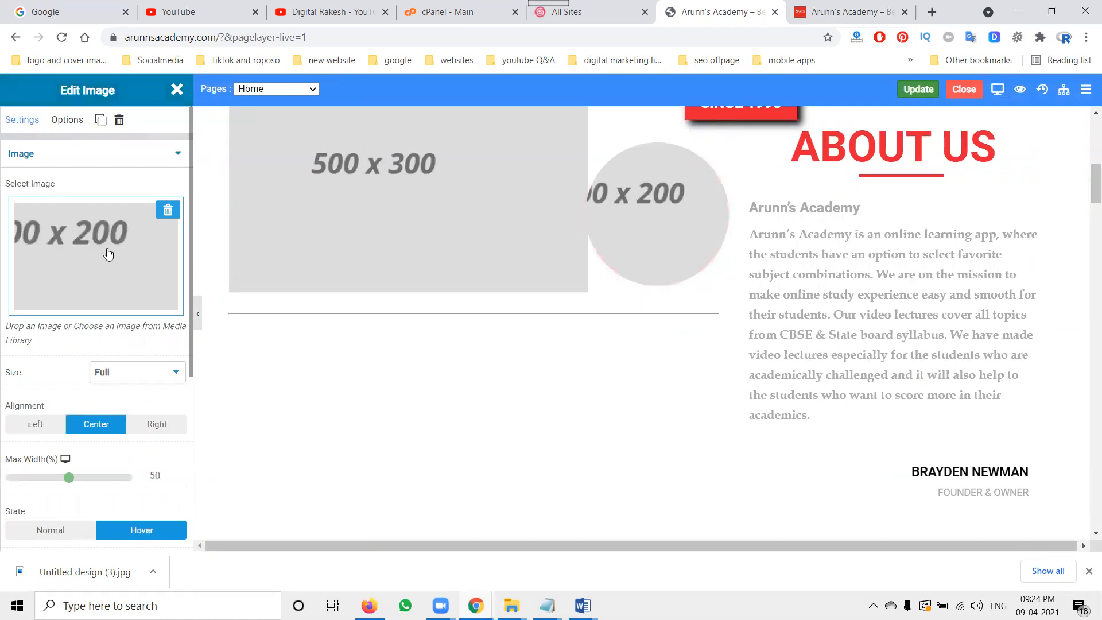
left_click(839, 12)
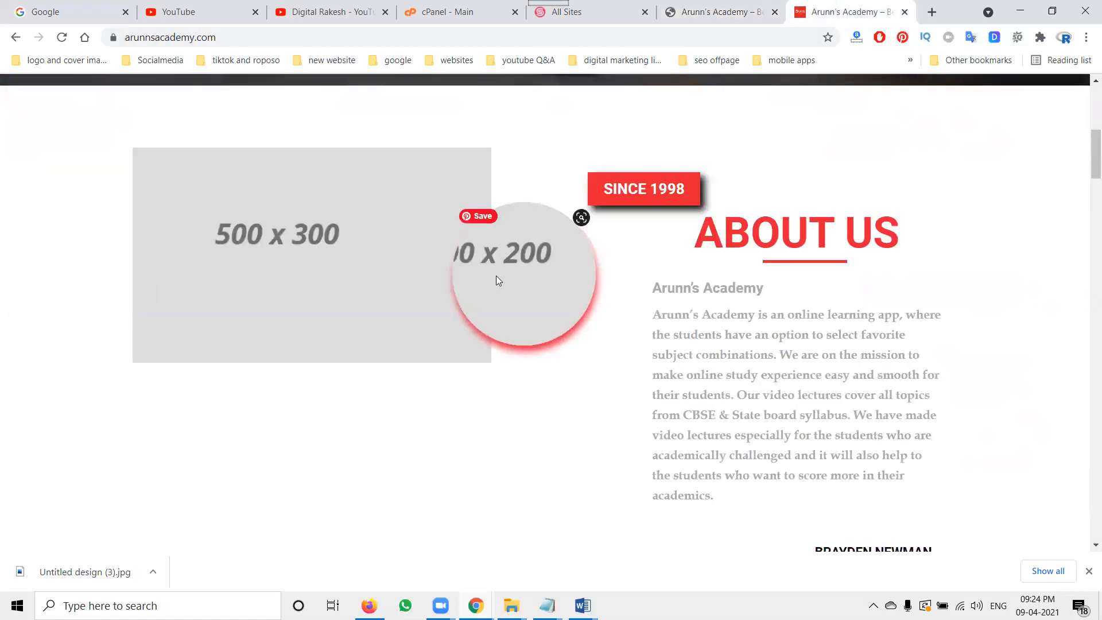
left_click(732, 16)
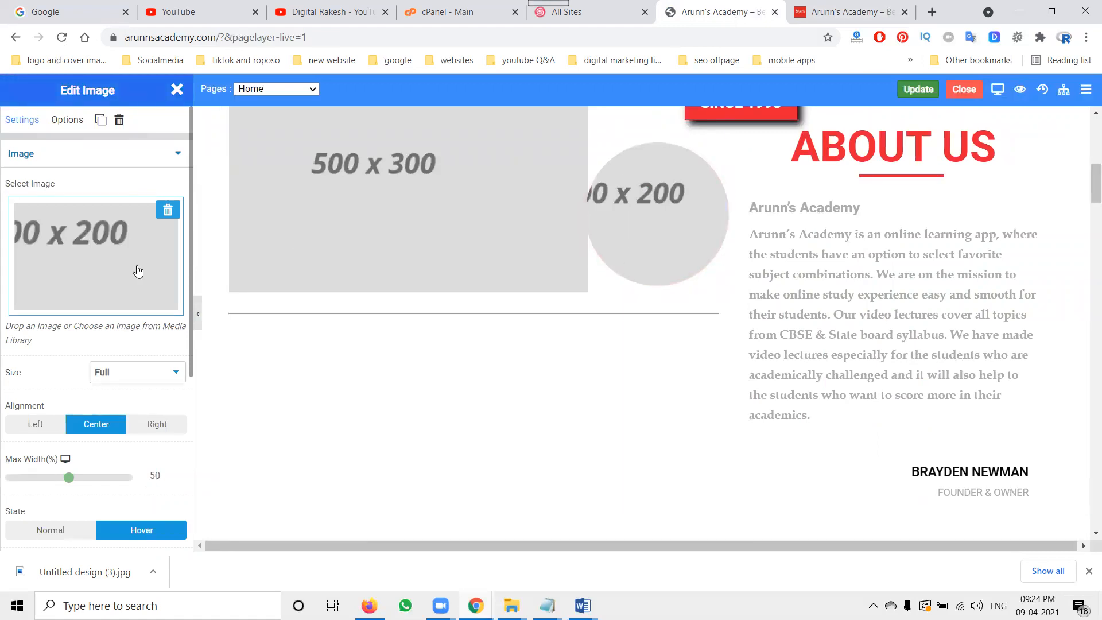
scroll(117, 269, "down", 2)
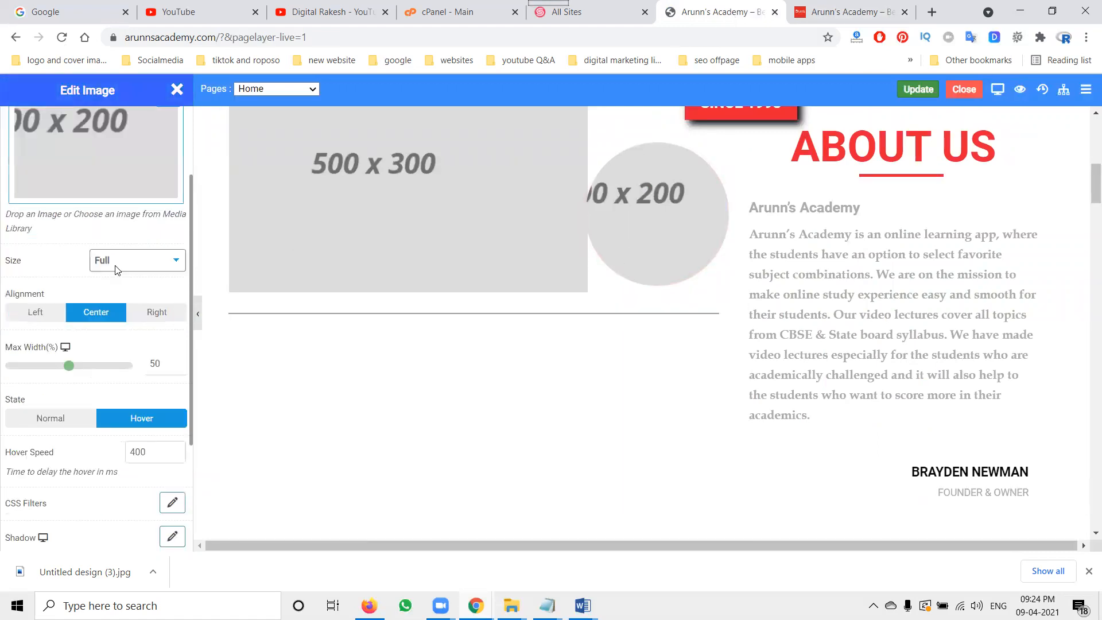
scroll(117, 270, "up", 2)
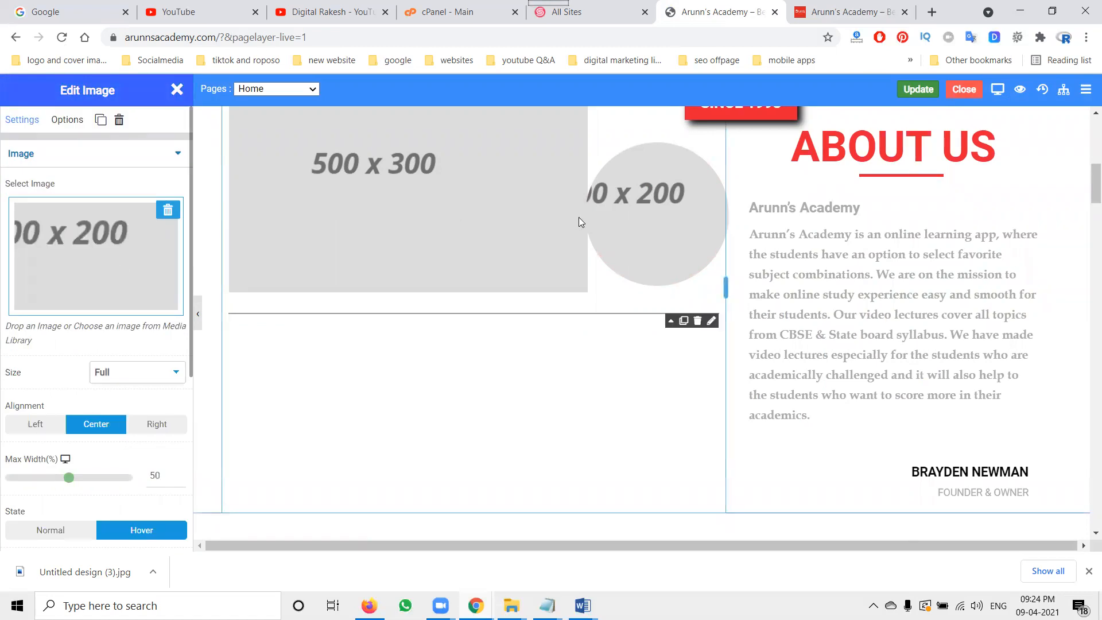
scroll(693, 259, "down", 7)
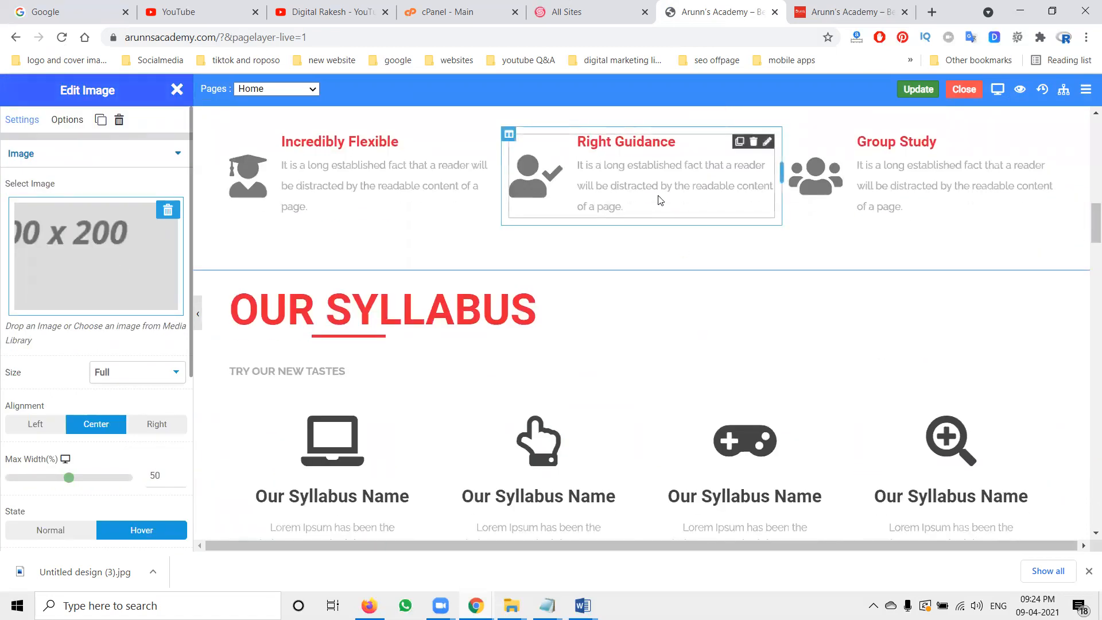
Step: Inspect the feature icon boxes below About Us and select their description text, then close the editor panel
left_click(667, 201)
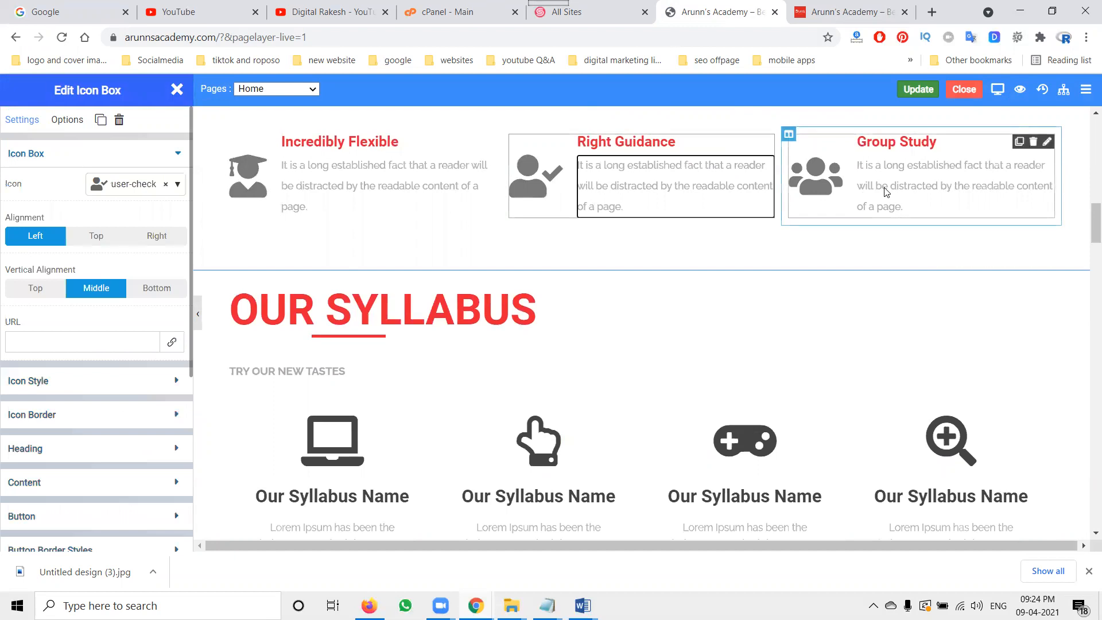
left_click(325, 191)
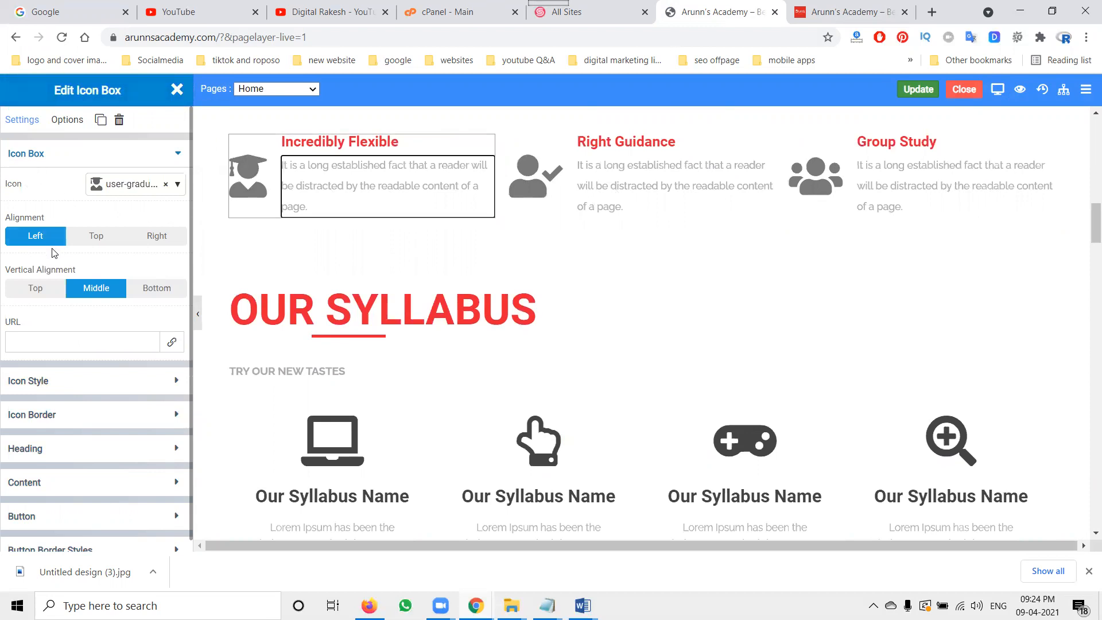
scroll(54, 253, "down", 1)
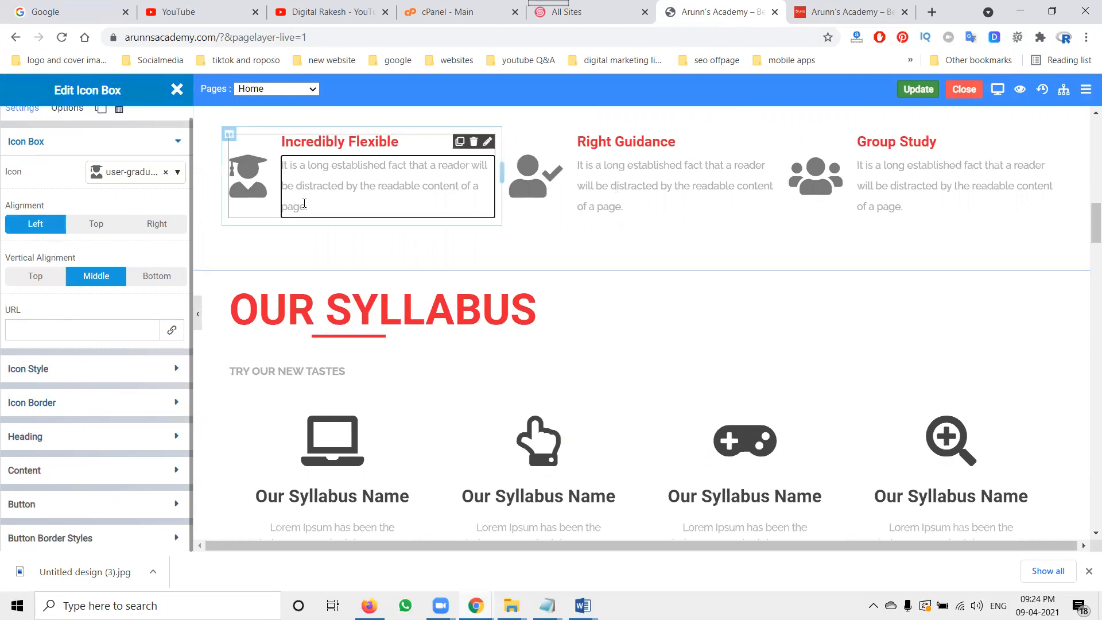
triple_click(347, 172)
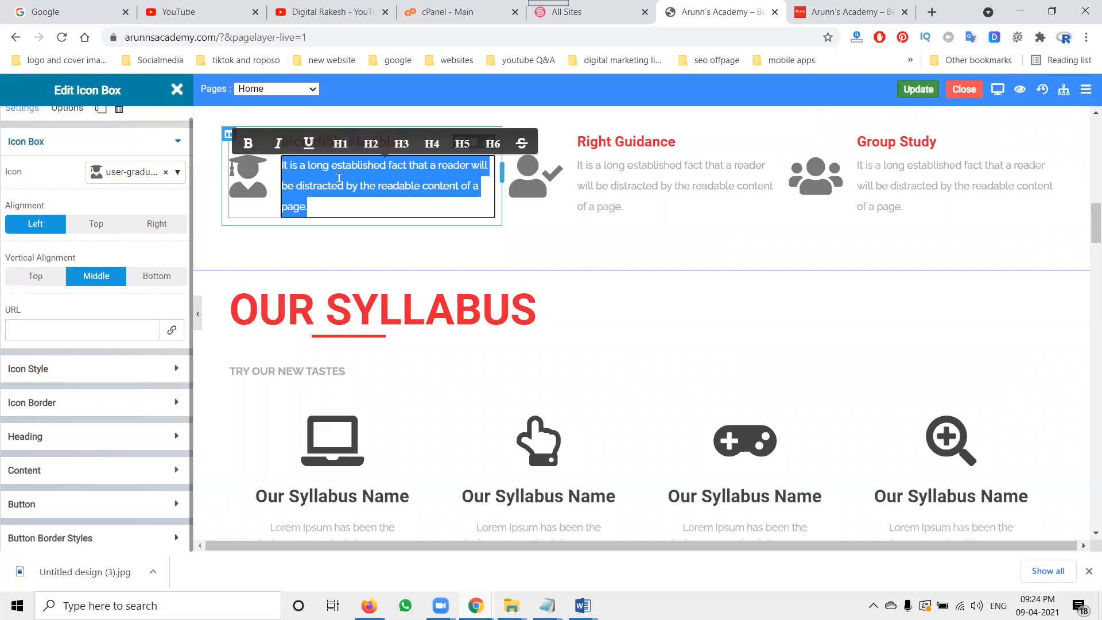
left_click(647, 174)
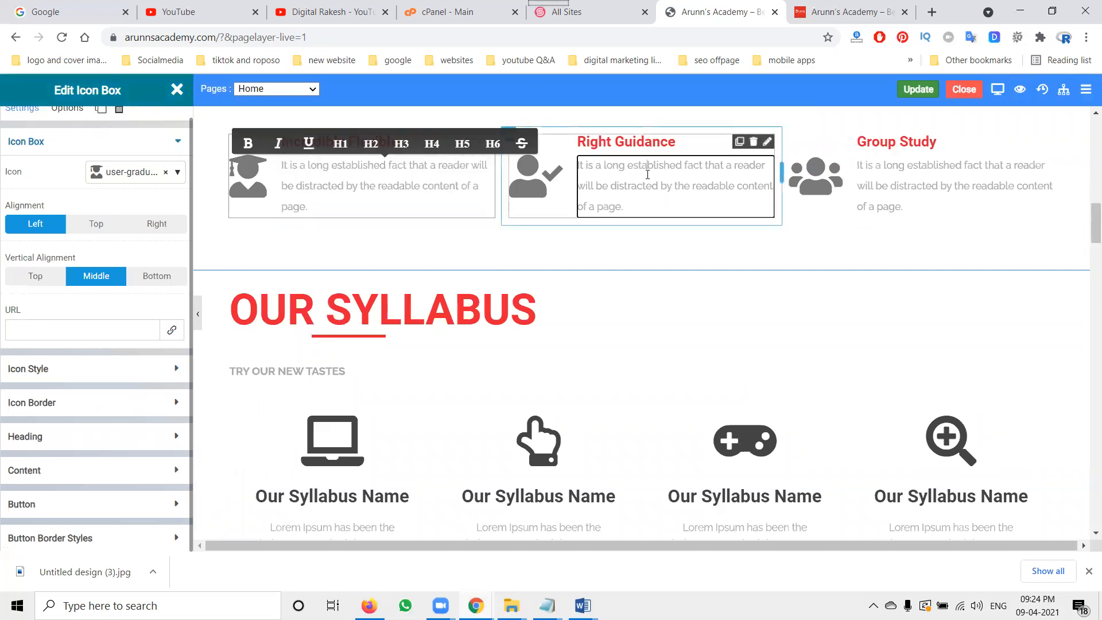
key("ctrl+a")
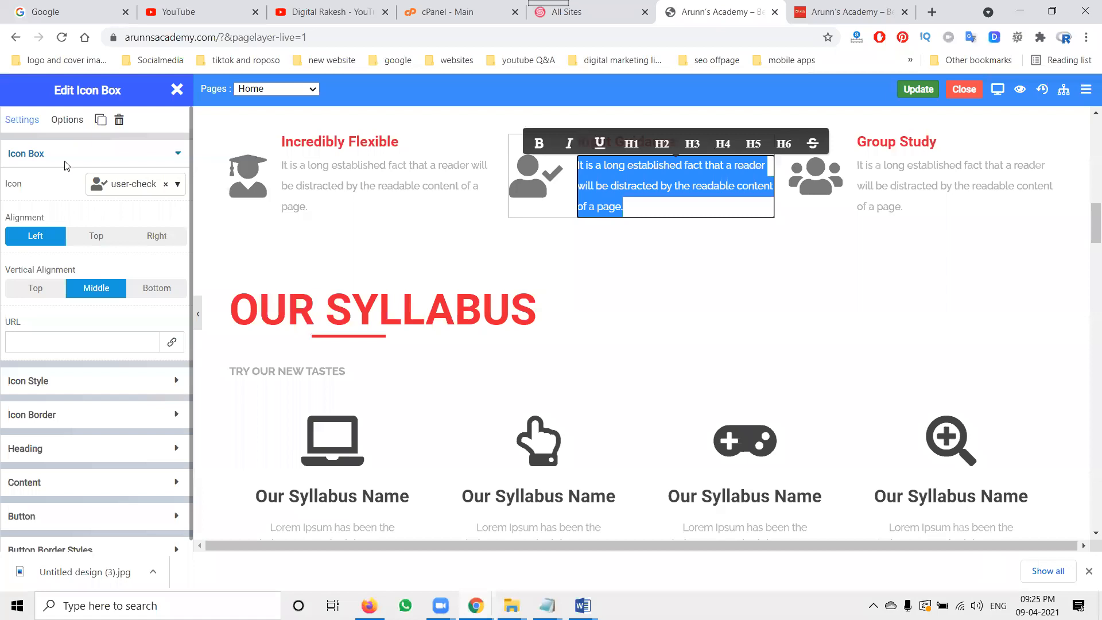
left_click(176, 89)
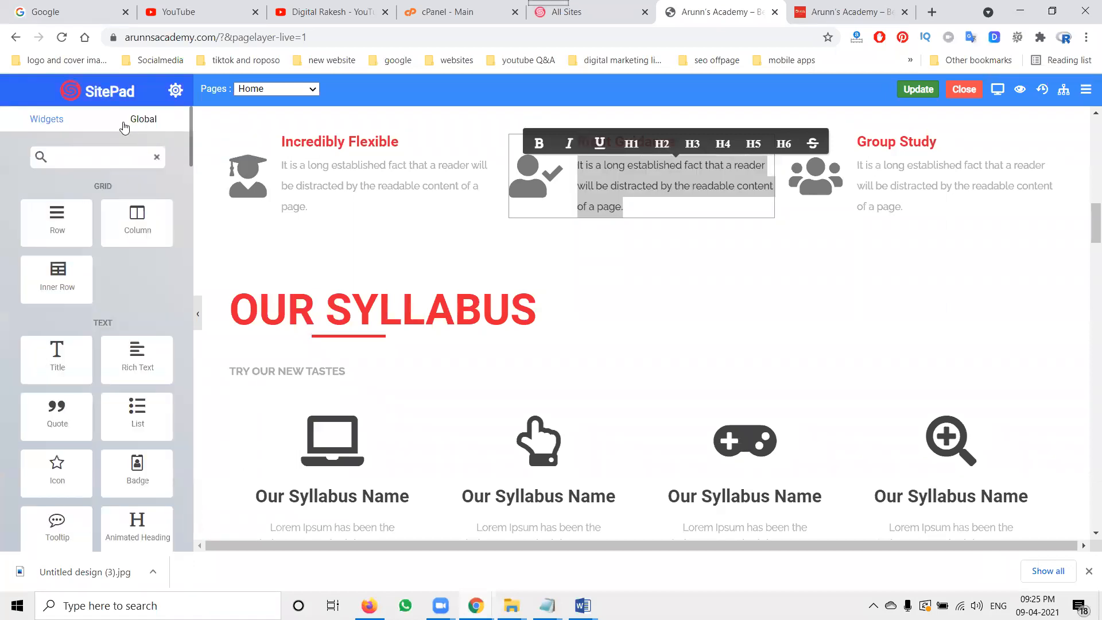
Step: Return to the Pages list and review the top of the live home page
left_click(13, 37)
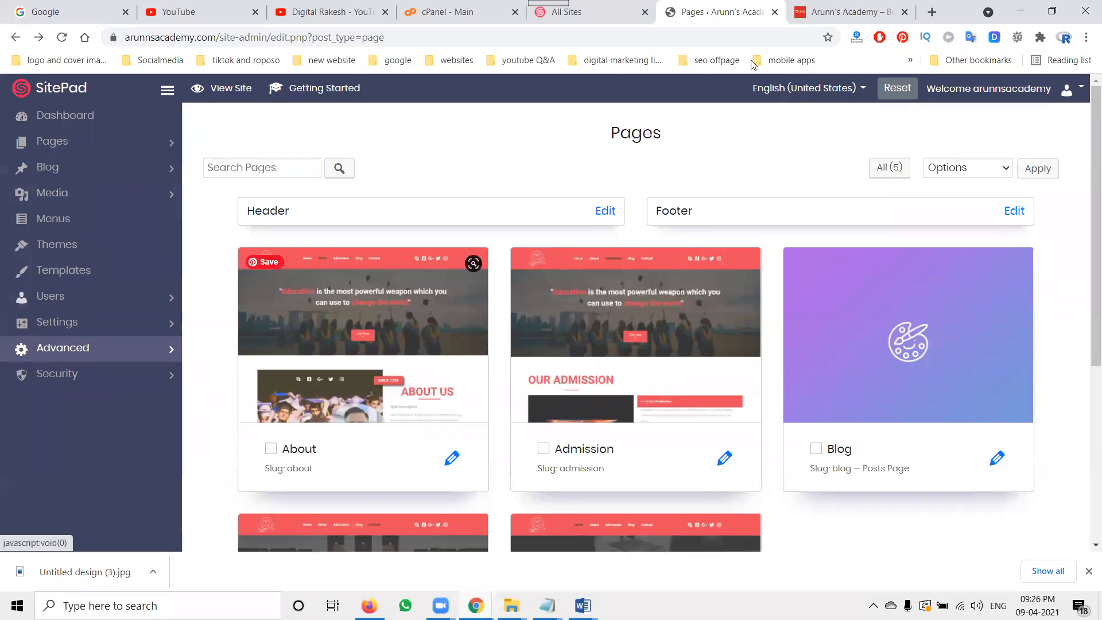
left_click(826, 13)
scroll(702, 288, "up", 6)
scroll(704, 288, "up", 15)
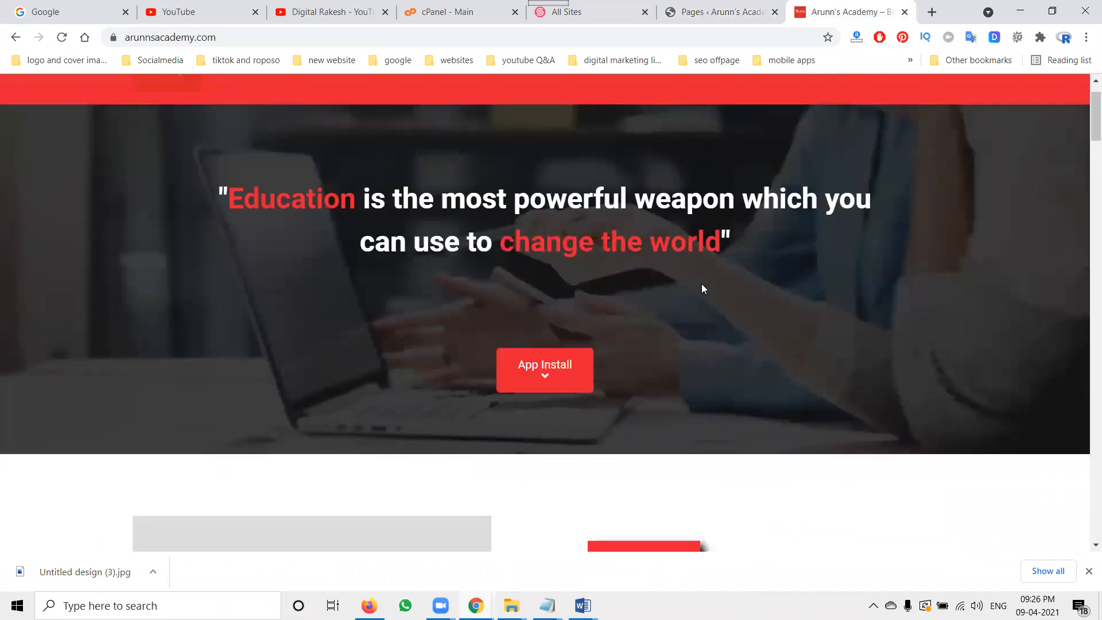
scroll(702, 287, "up", 1)
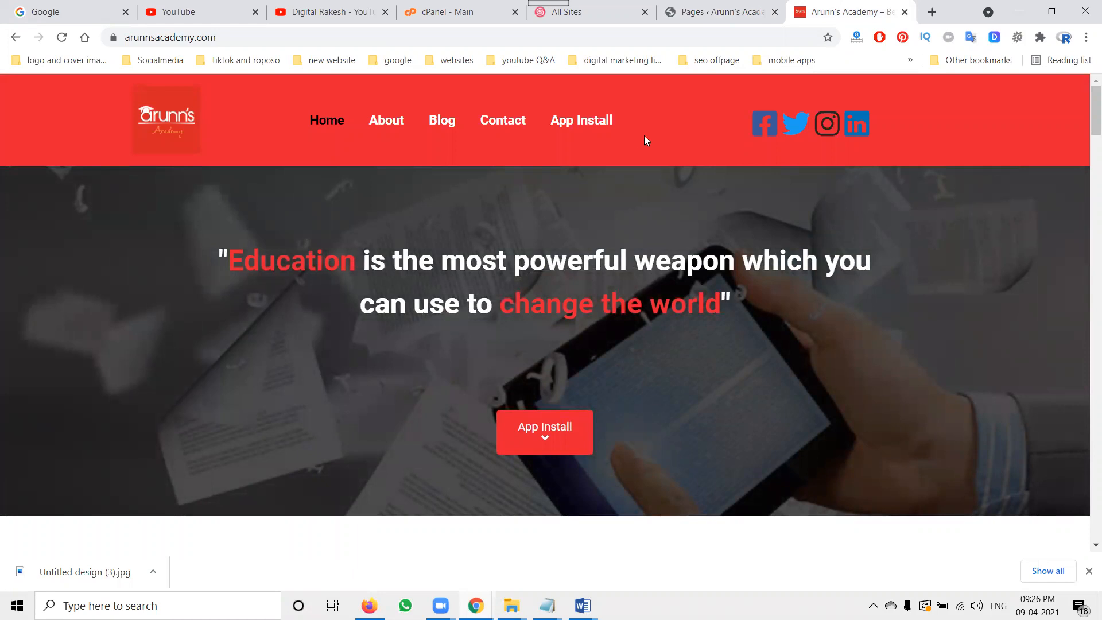
left_click(688, 7)
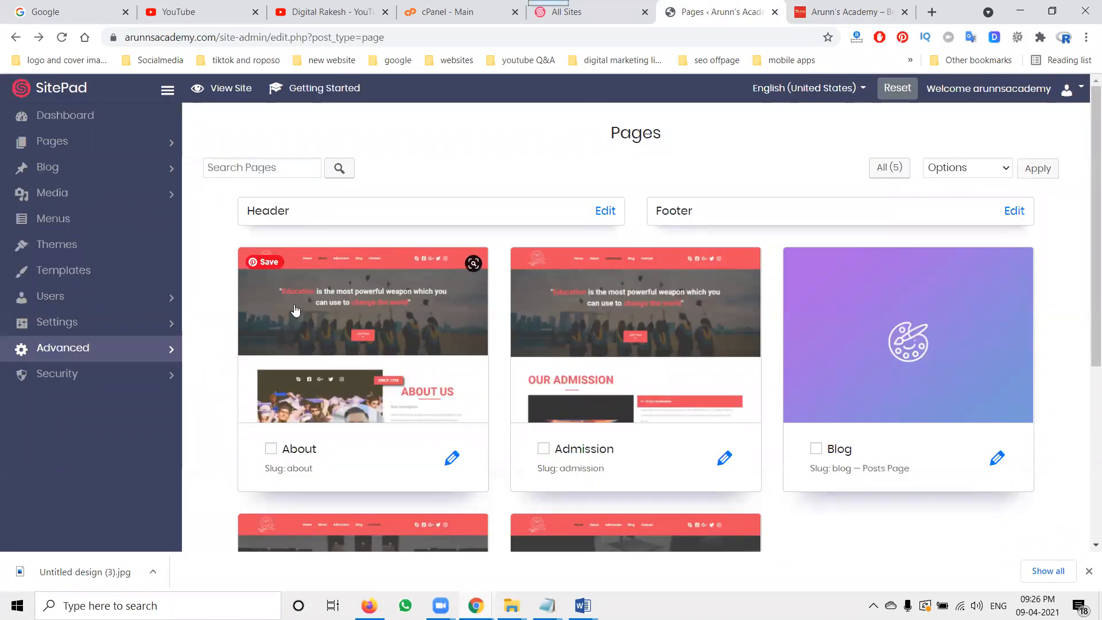
Step: Open the site-wide SEO options page under Advanced settings and review its fields
left_click(165, 353)
scroll(163, 352, "down", 2)
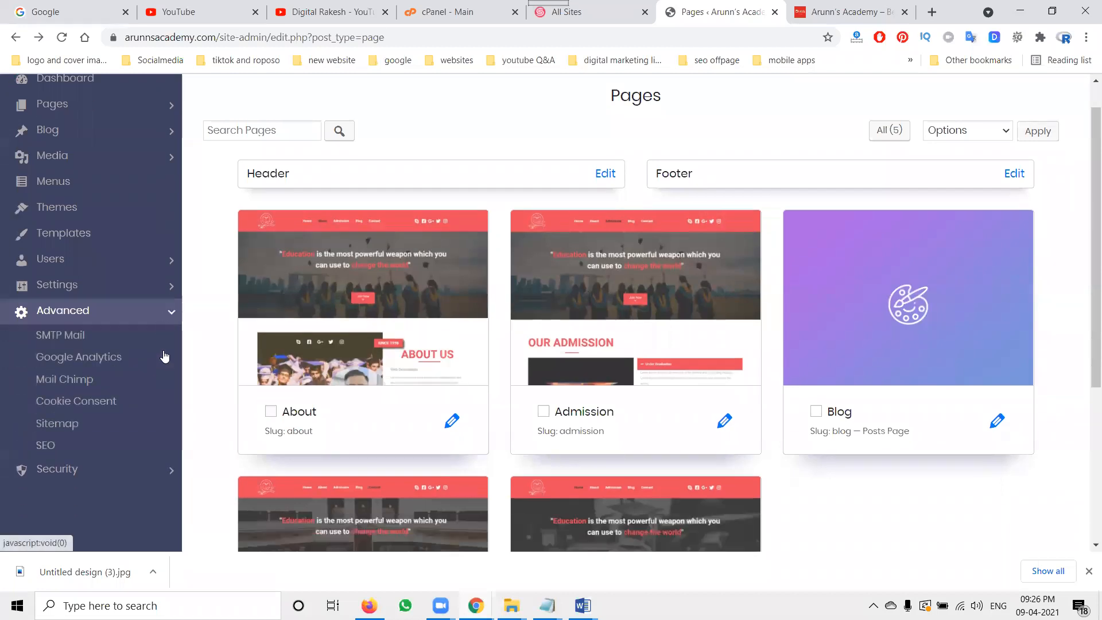
left_click(40, 414)
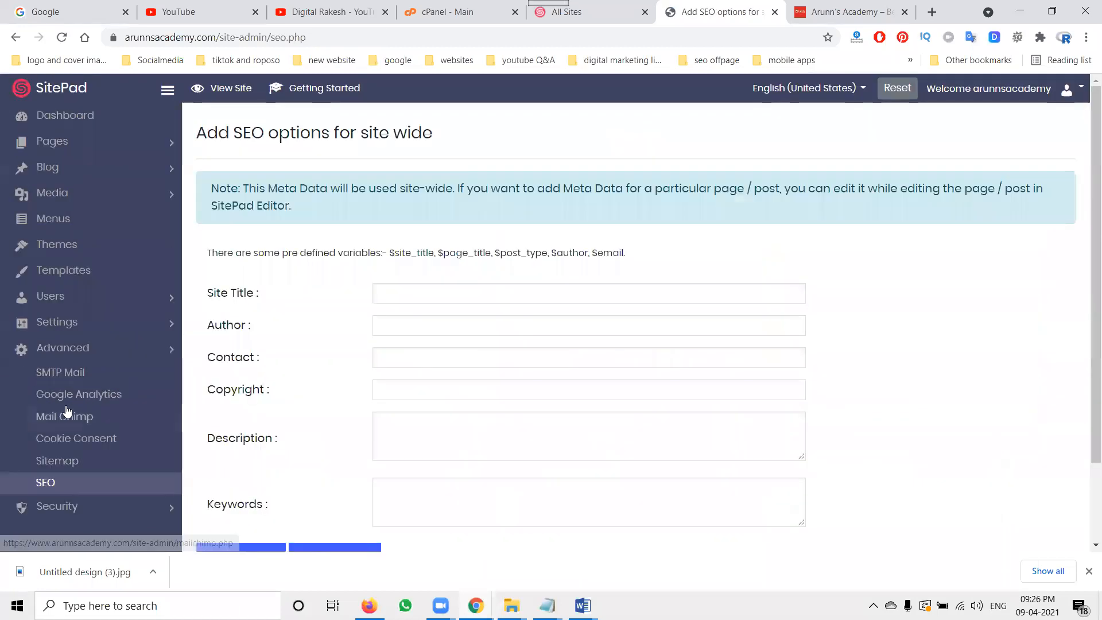
scroll(641, 301, "down", 2)
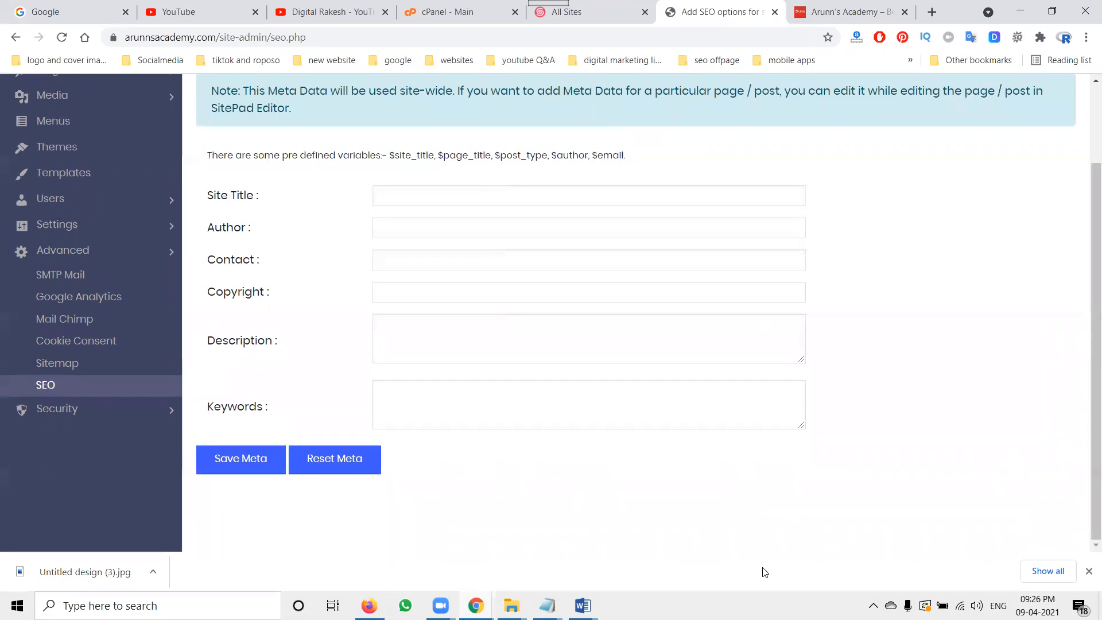
Step: Switch to the Digital Rakesh YouTube channel tab
left_click(343, 8)
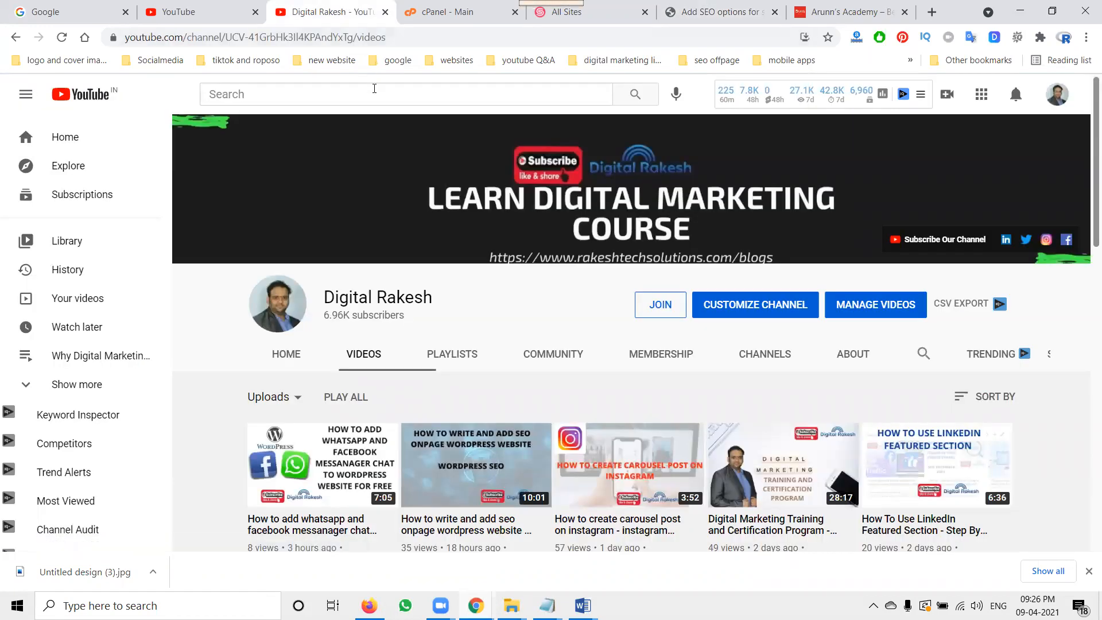